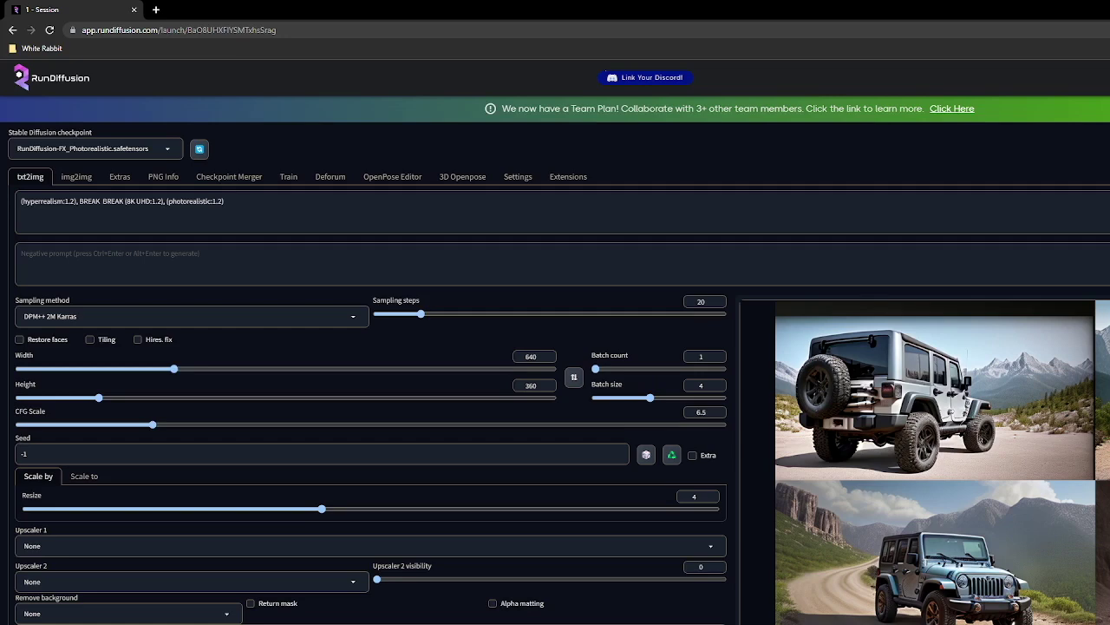
# - Look through the sample images on the RunDiffusion FX 2.5D model page on Civitai
pyautogui.click(102, 201)
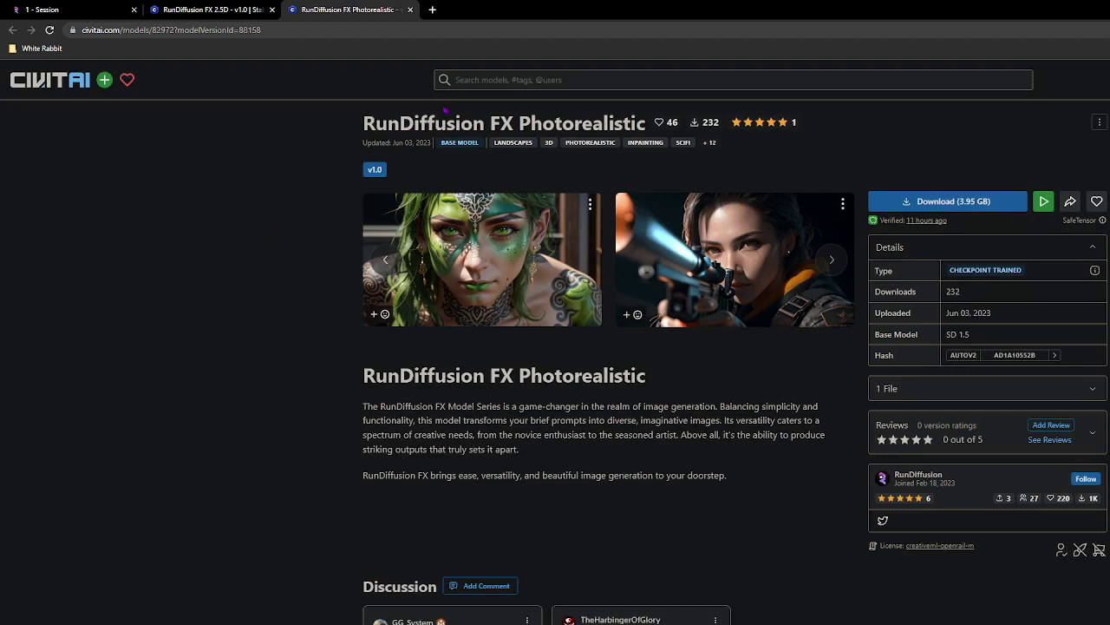
pyautogui.click(282, 29)
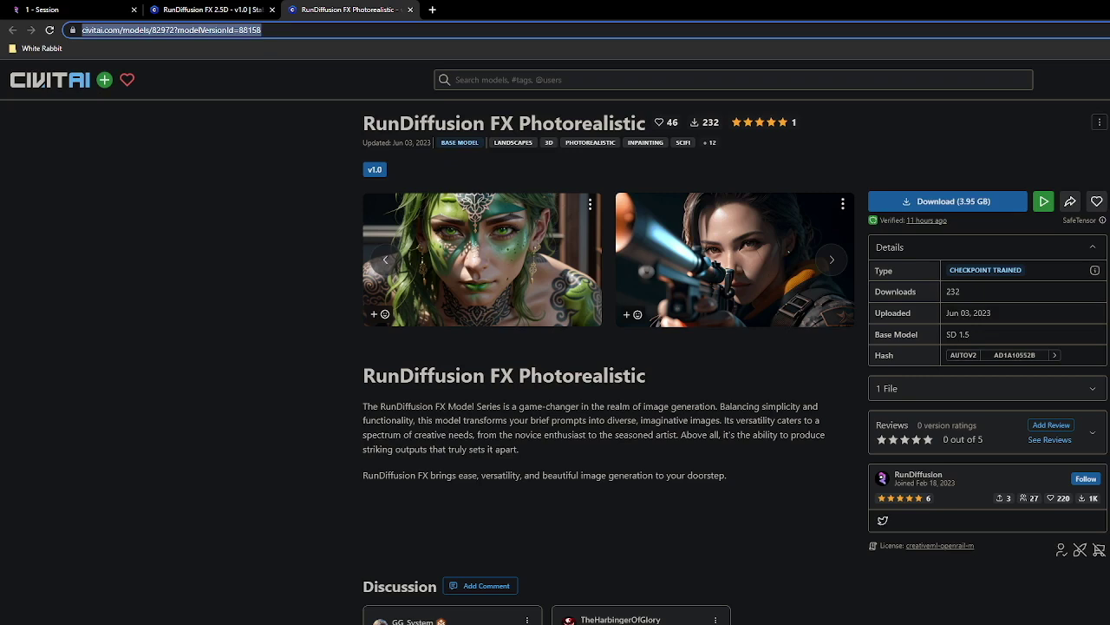
pyautogui.hotkey('alt', 'Tab')
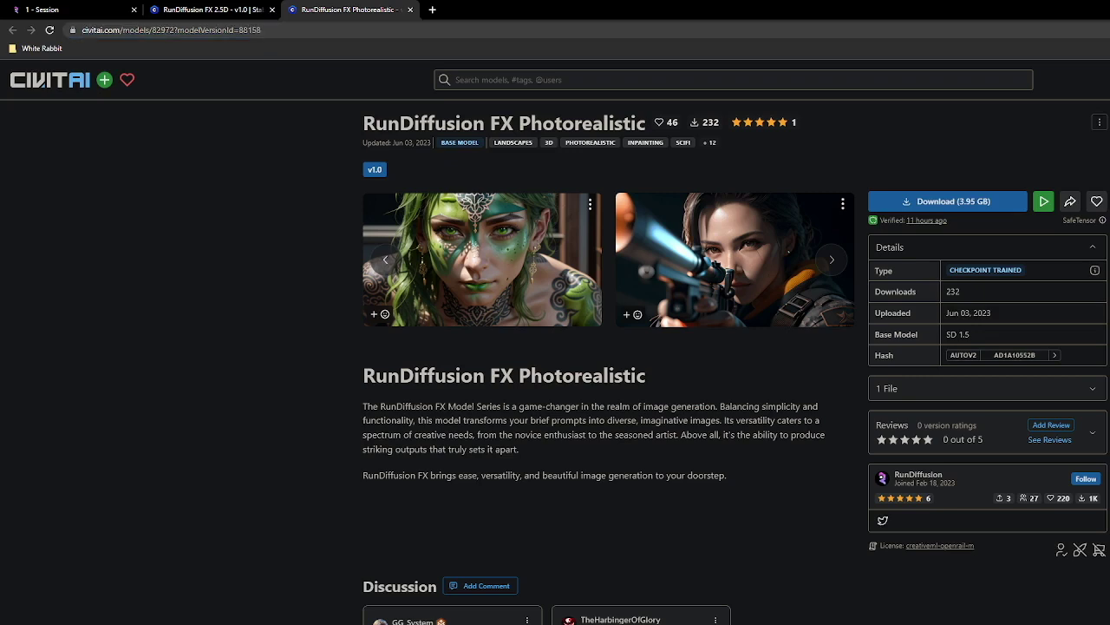
pyautogui.hotkey('ctrl', 'shift', 'Tab')
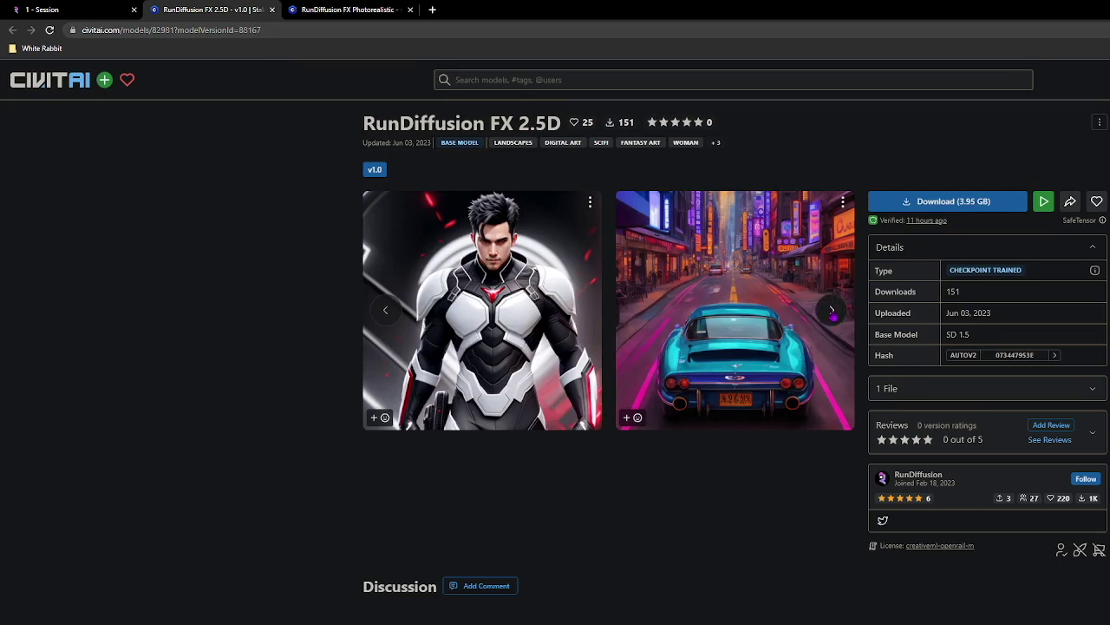
pyautogui.click(832, 310)
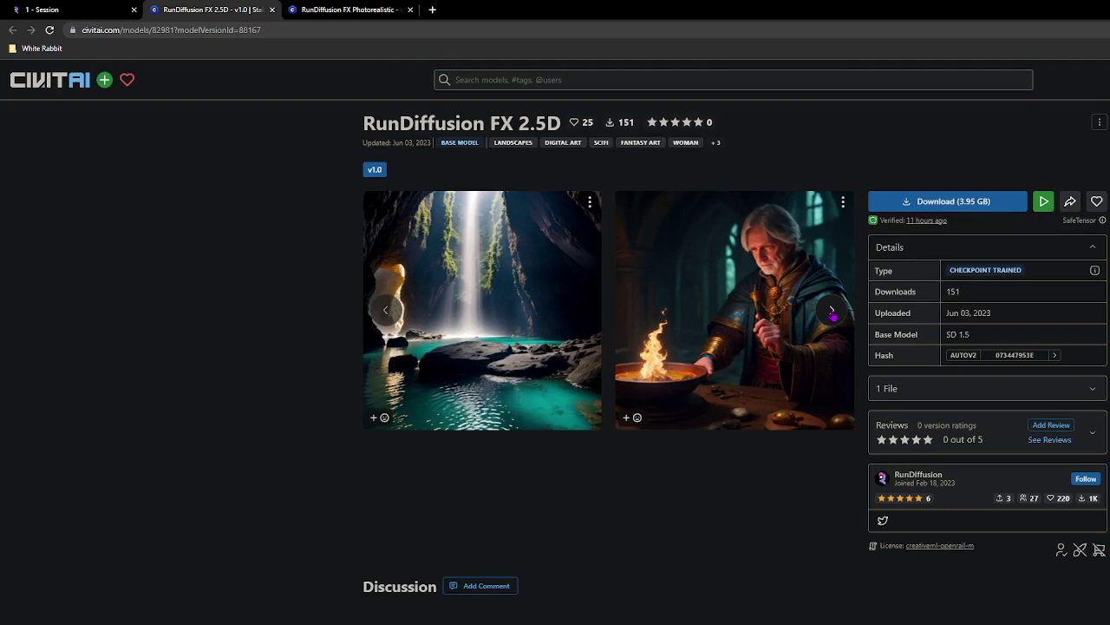
pyautogui.click(832, 311)
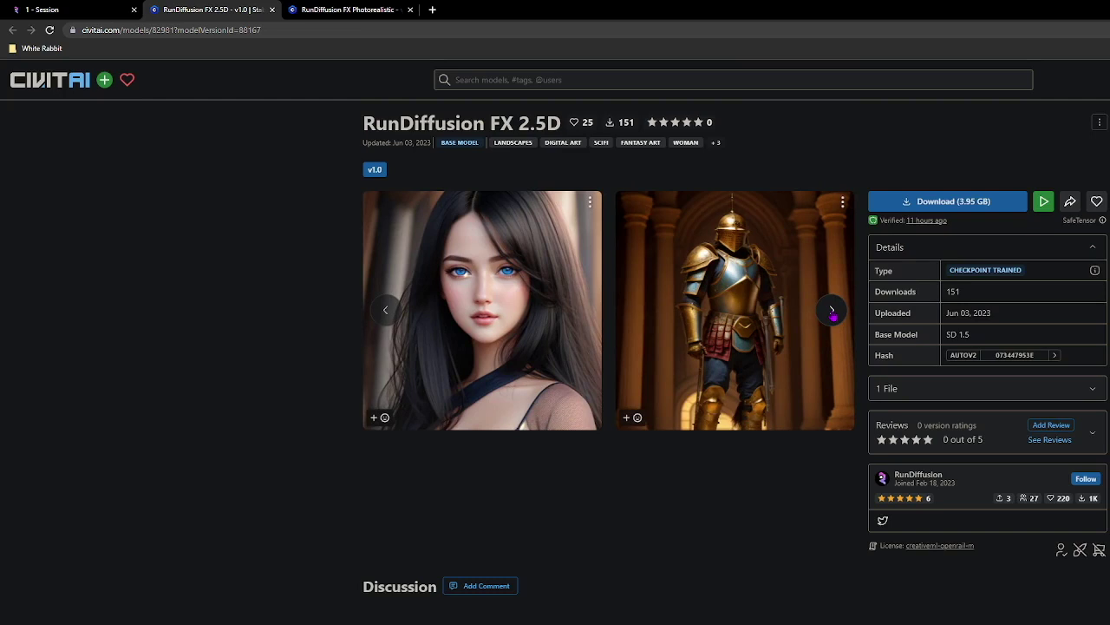
# - Look through the sample images on the RunDiffusion FX Photorealistic model page and return to the RunDiffusion session
pyautogui.hotkey('ctrl', 'Tab')
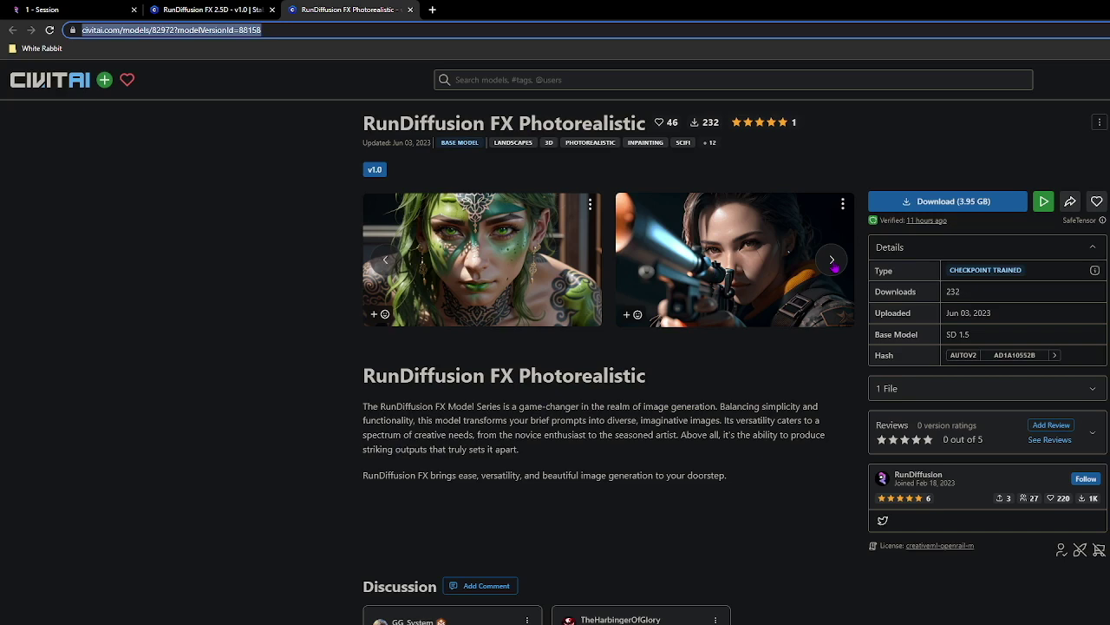
pyautogui.click(831, 260)
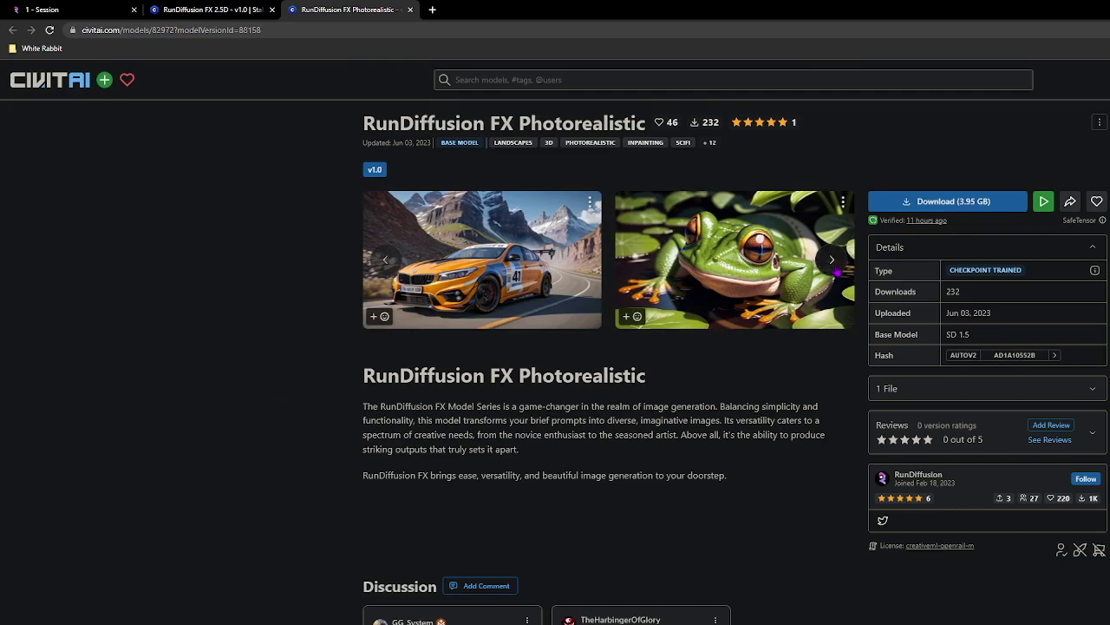
pyautogui.click(831, 260)
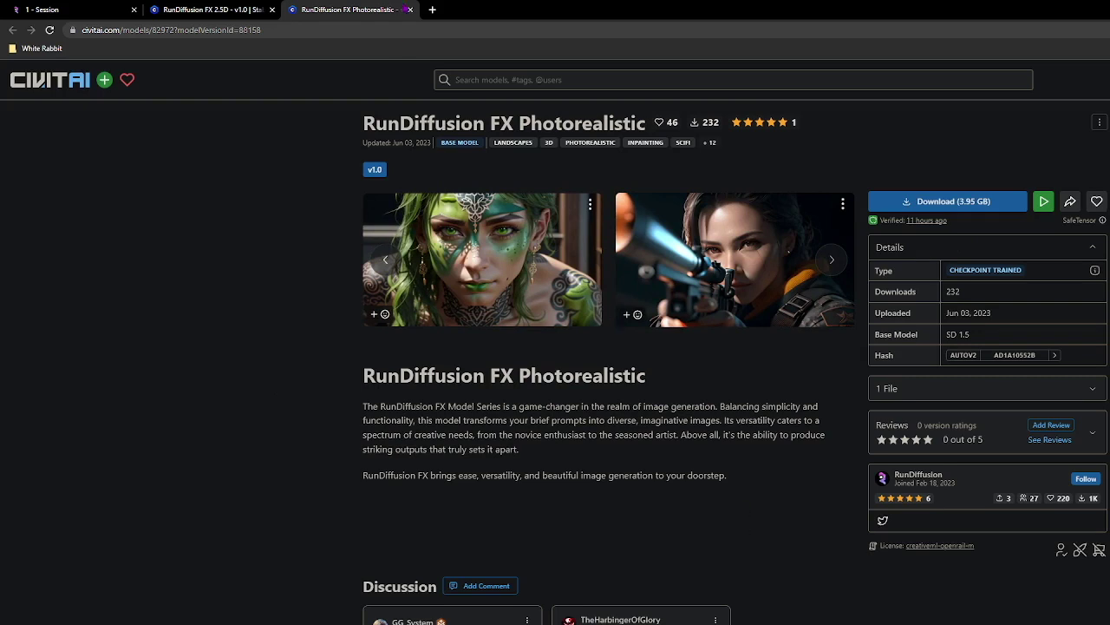
pyautogui.click(69, 10)
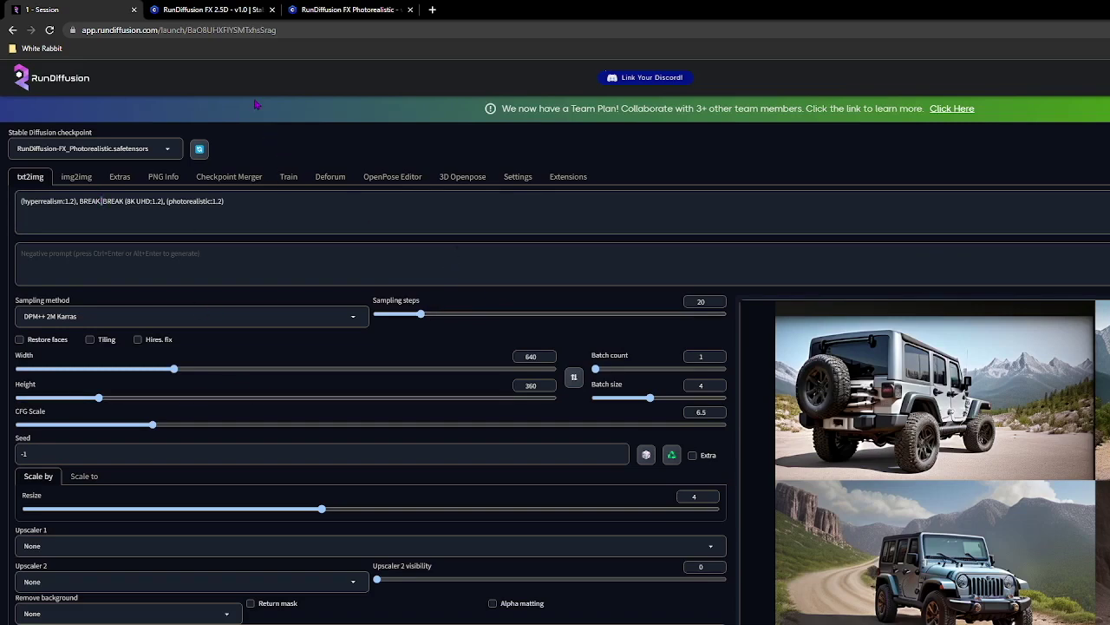
# - Revisit the RunDiffusion FX 2.5D model page on Civitai and return to the image generation session
pyautogui.click(217, 9)
pyautogui.click(831, 309)
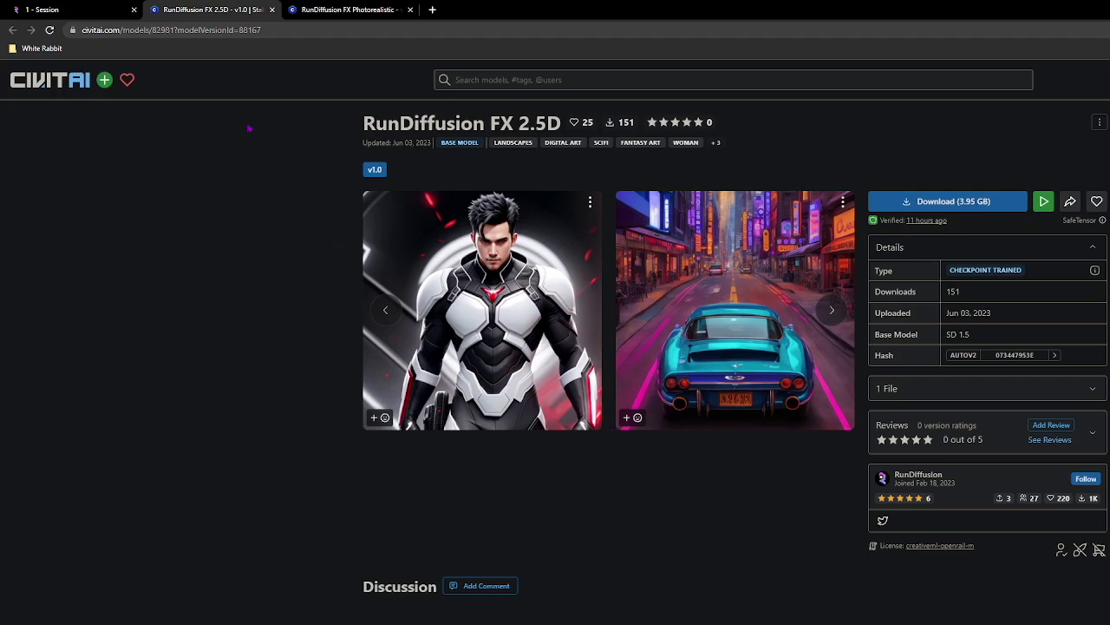
pyautogui.click(98, 15)
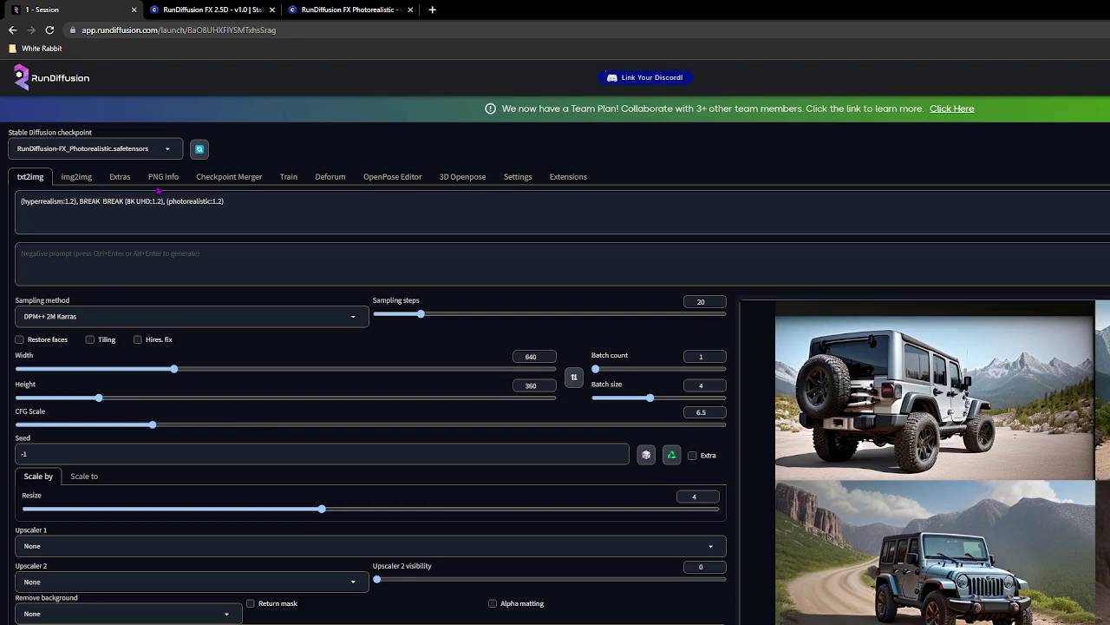
pyautogui.click(208, 9)
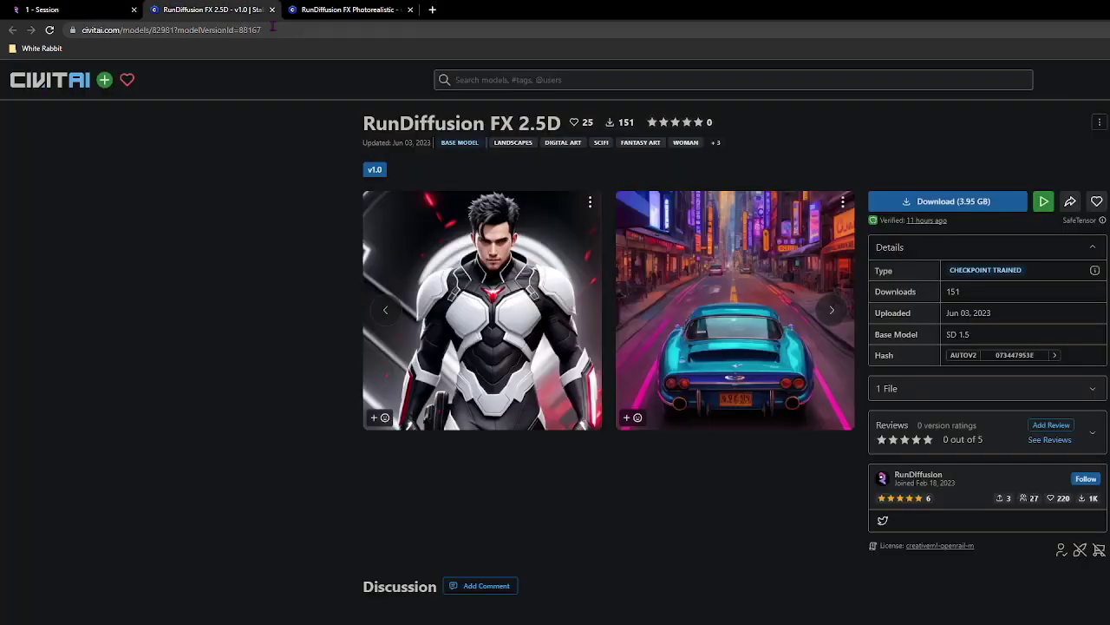
pyautogui.click(261, 33)
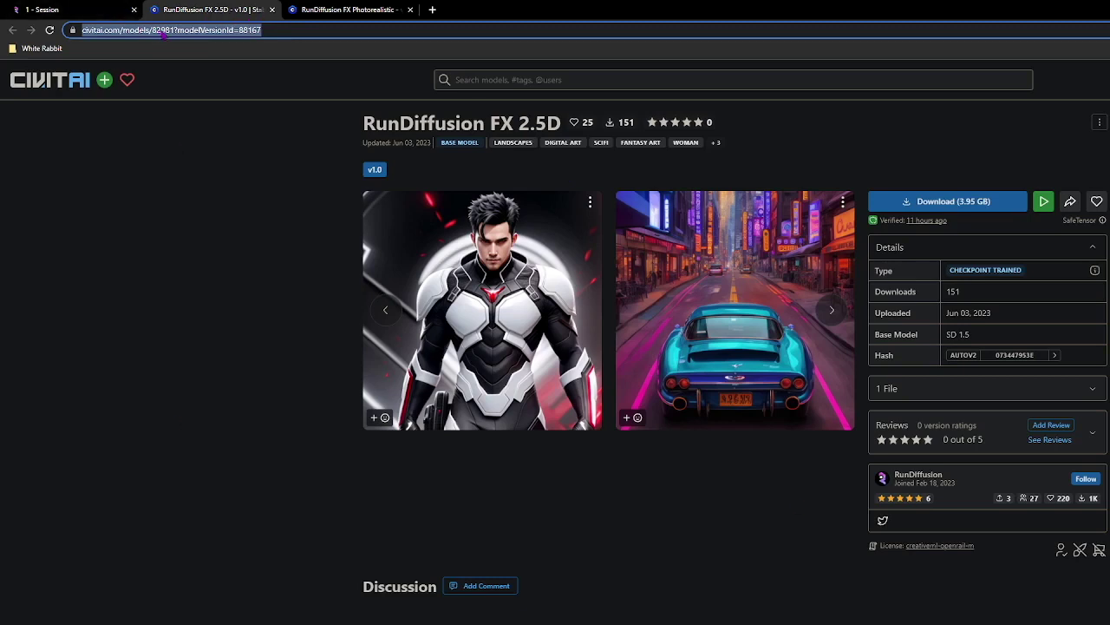
pyautogui.click(52, 10)
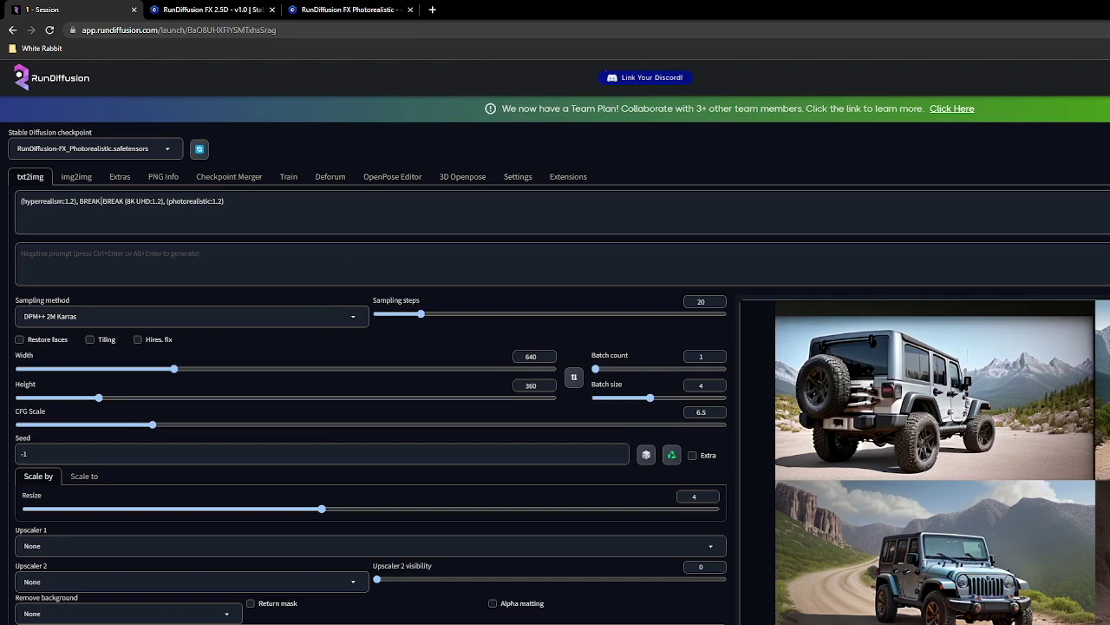
# - Insert "frog on a lily pad" between the two BREAK keywords of the prompt and generate the images
pyautogui.click(101, 202)
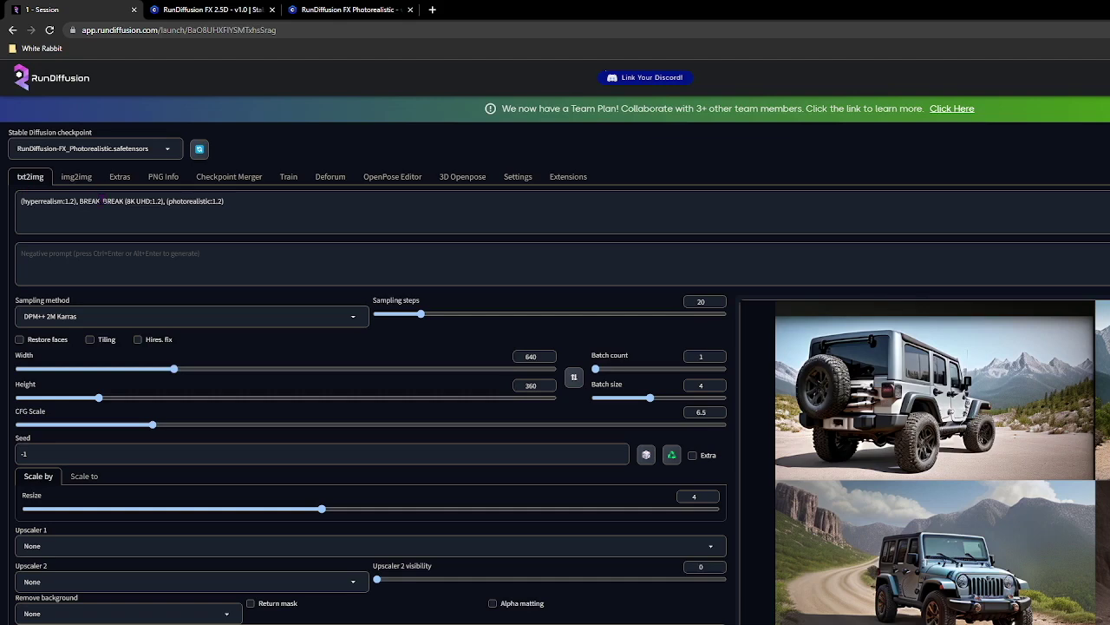
pyautogui.write('frog c')
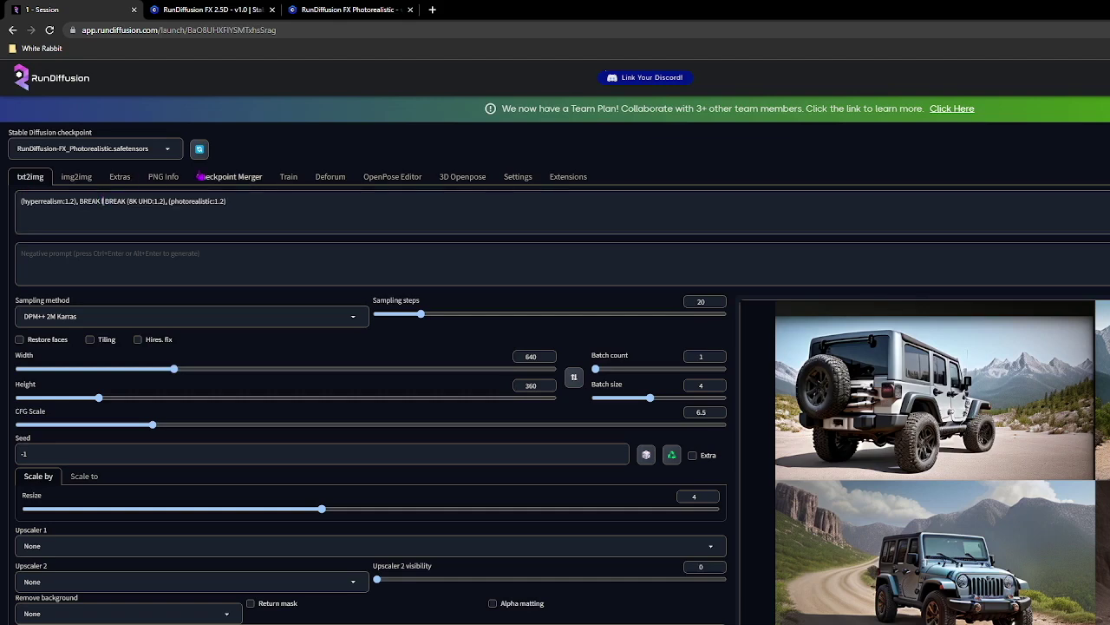
pyautogui.write('n a ')
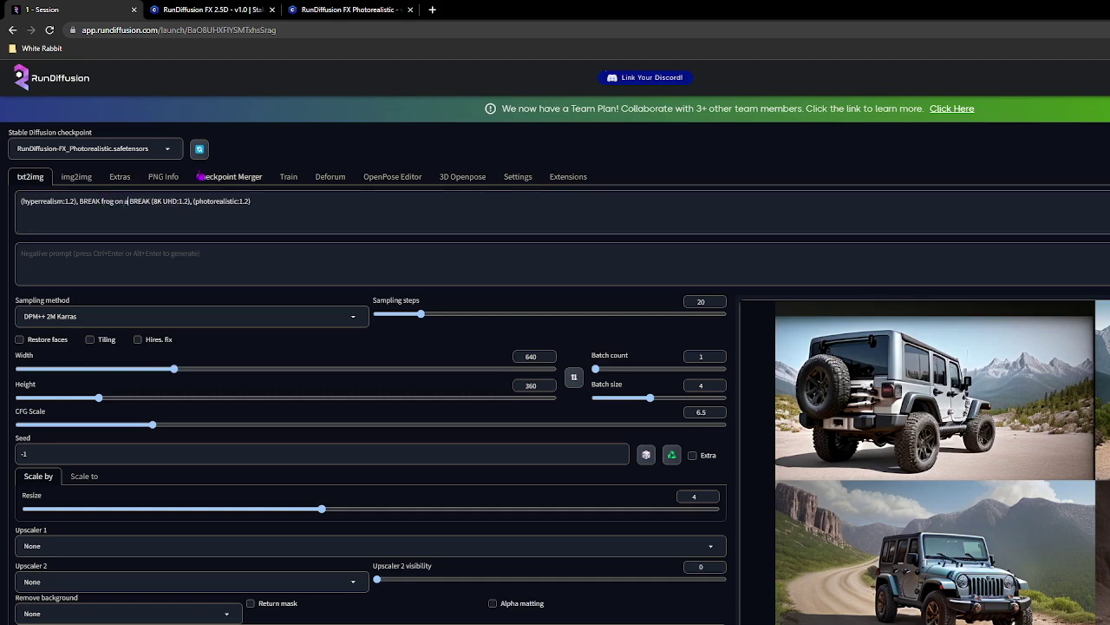
pyautogui.write('lily pa')
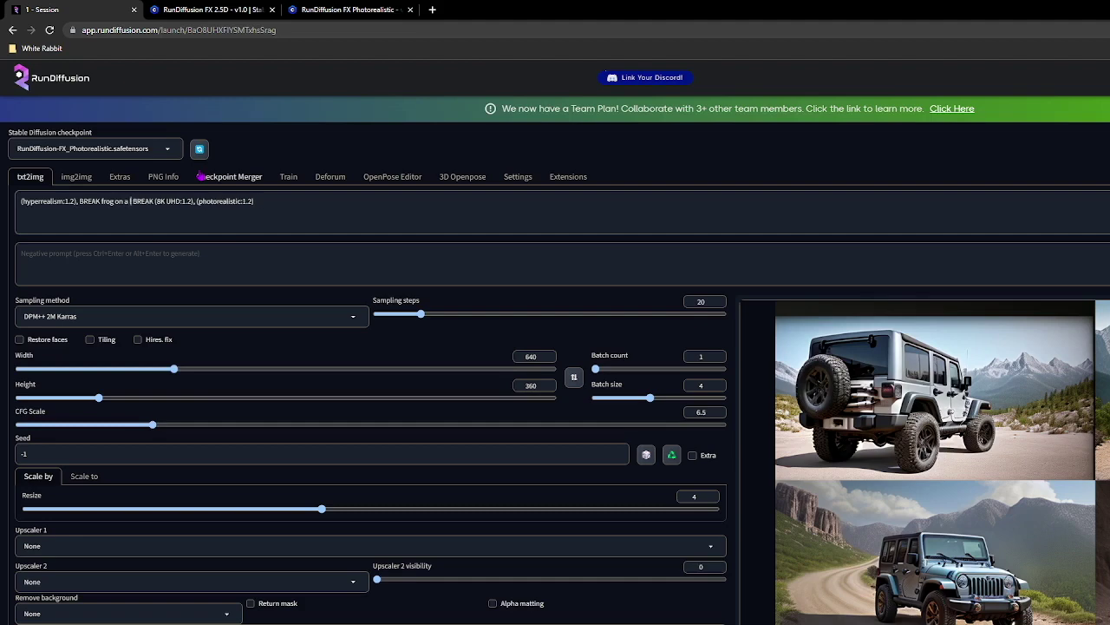
pyautogui.write('d')
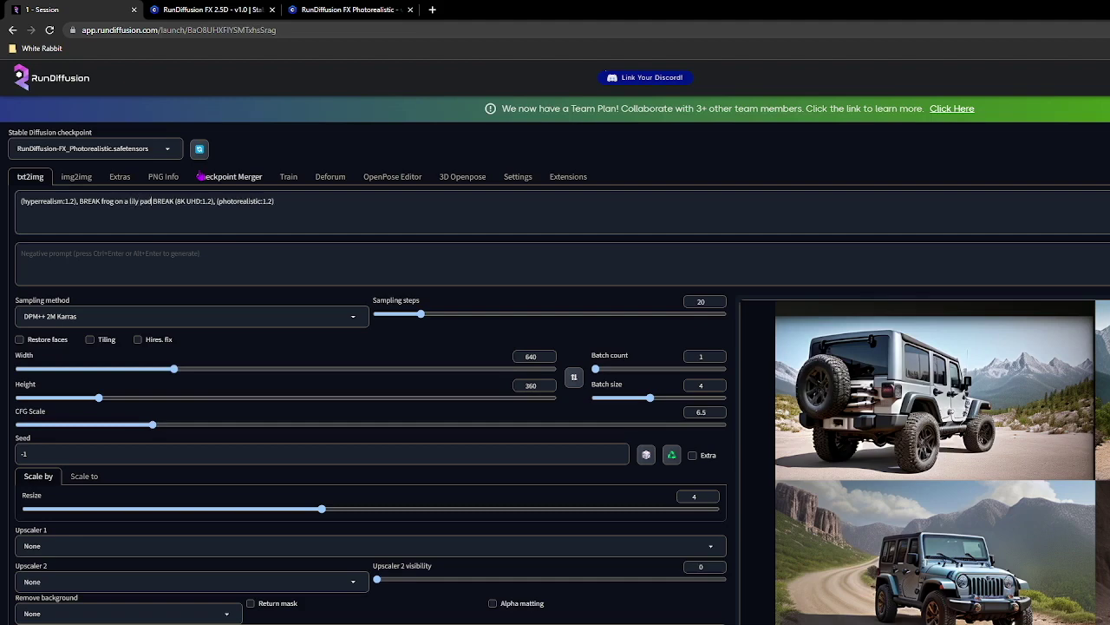
pyautogui.press('BackSpace')
pyautogui.press('BackSpace')
pyautogui.press('BackSpace')
pyautogui.press('BackSpace')
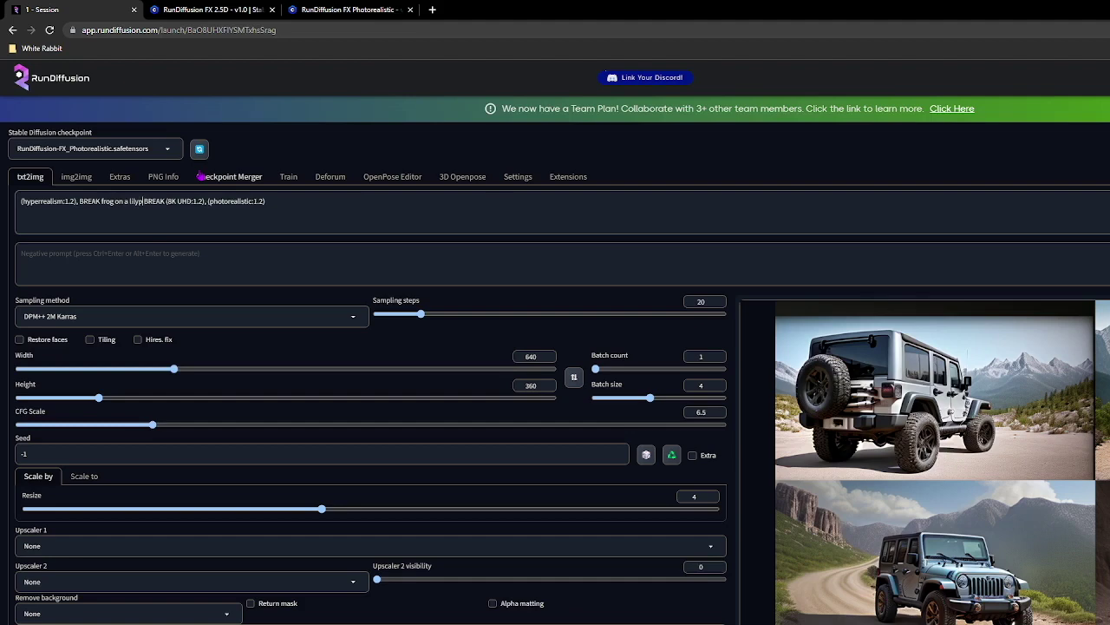
pyautogui.write('pad')
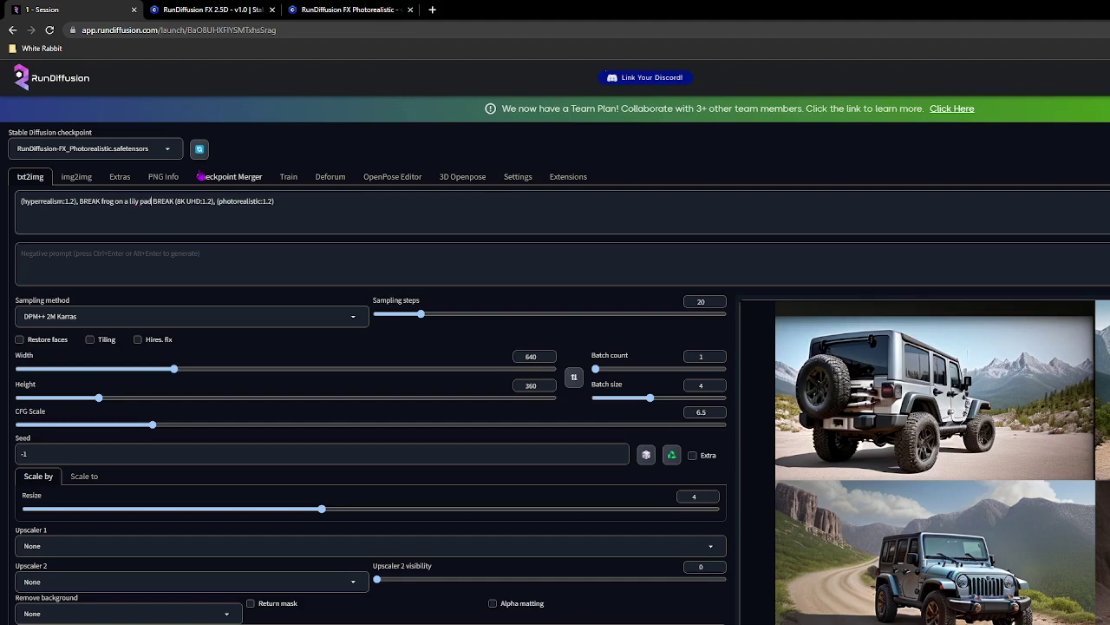
pyautogui.hotkey('ctrl', 'Return')
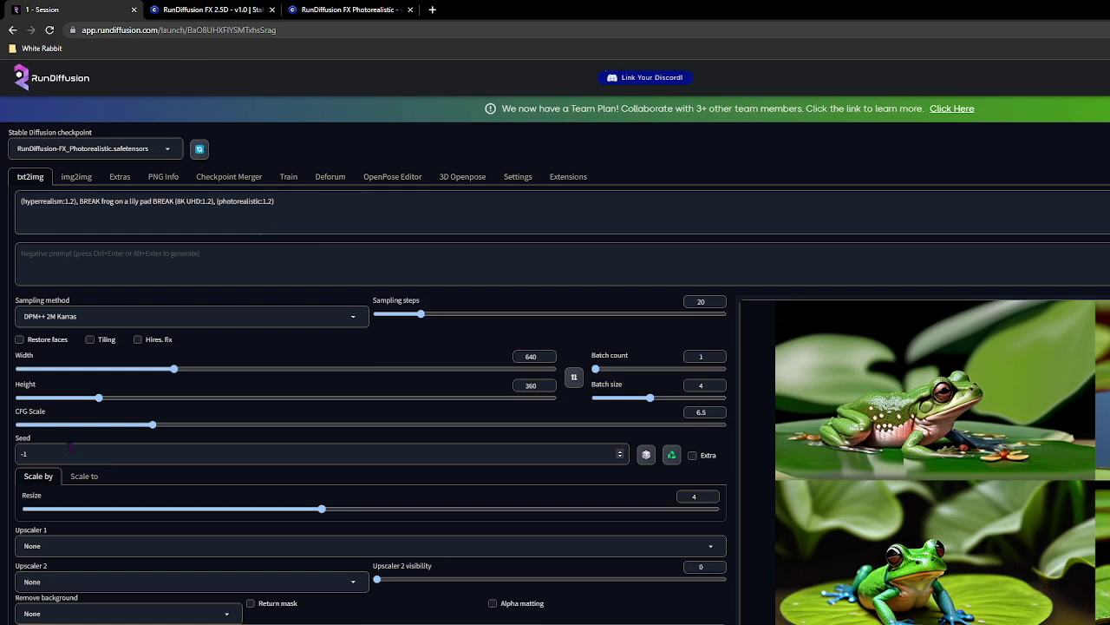
# - Set the CFG Scale to 3.5 and generate the frog images again
pyautogui.click(91, 425)
pyautogui.moveTo(91, 426); pyautogui.dragTo(79, 426)
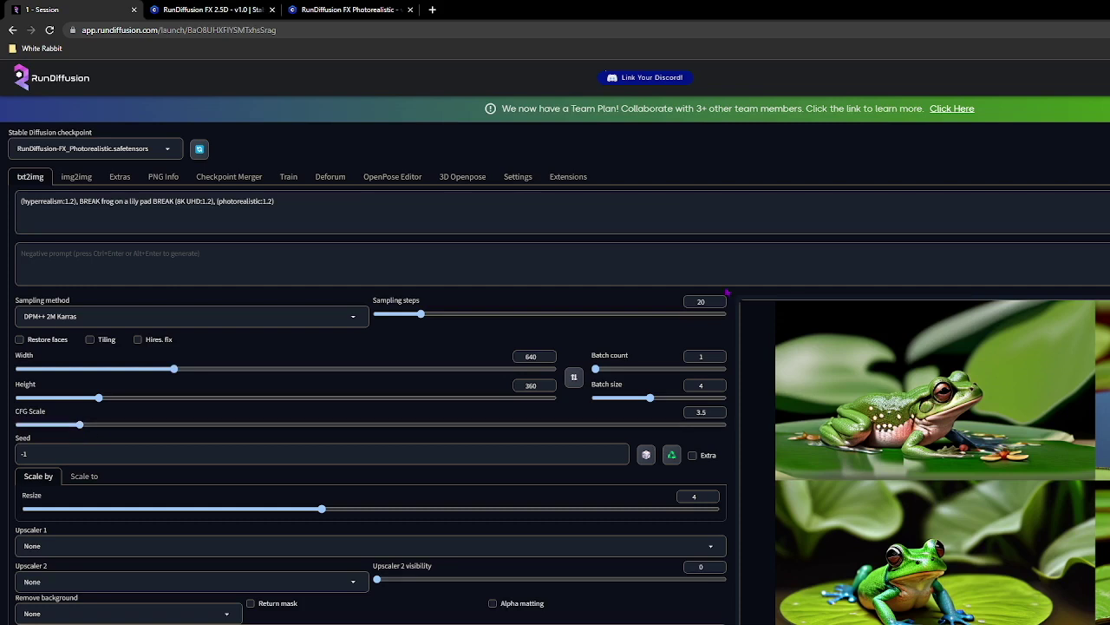
pyautogui.hotkey('ctrl', 'Return')
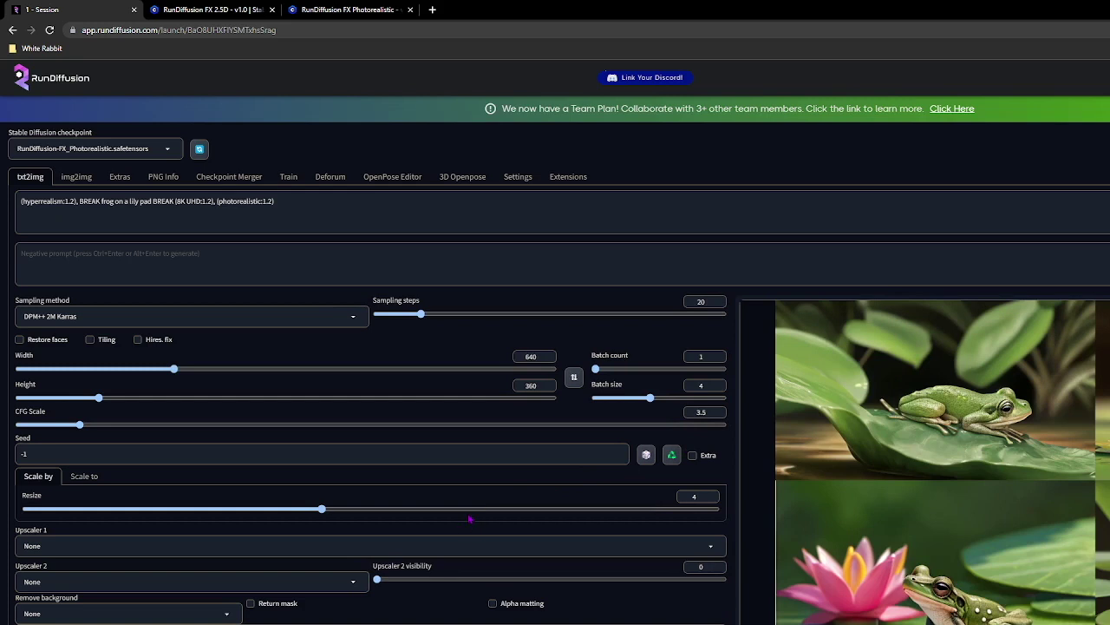
# - Raise the CFG Scale to 11.5 and generate another batch of frog images
pyautogui.moveTo(79, 425); pyautogui.dragTo(276, 435)
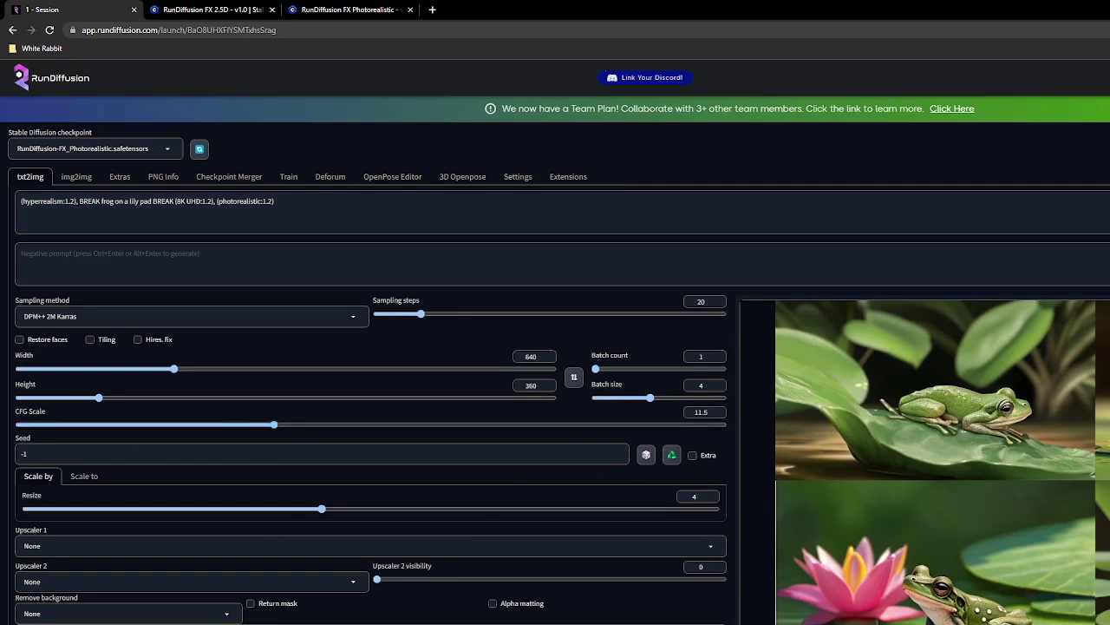
pyautogui.hotkey('ctrl', 'Return')
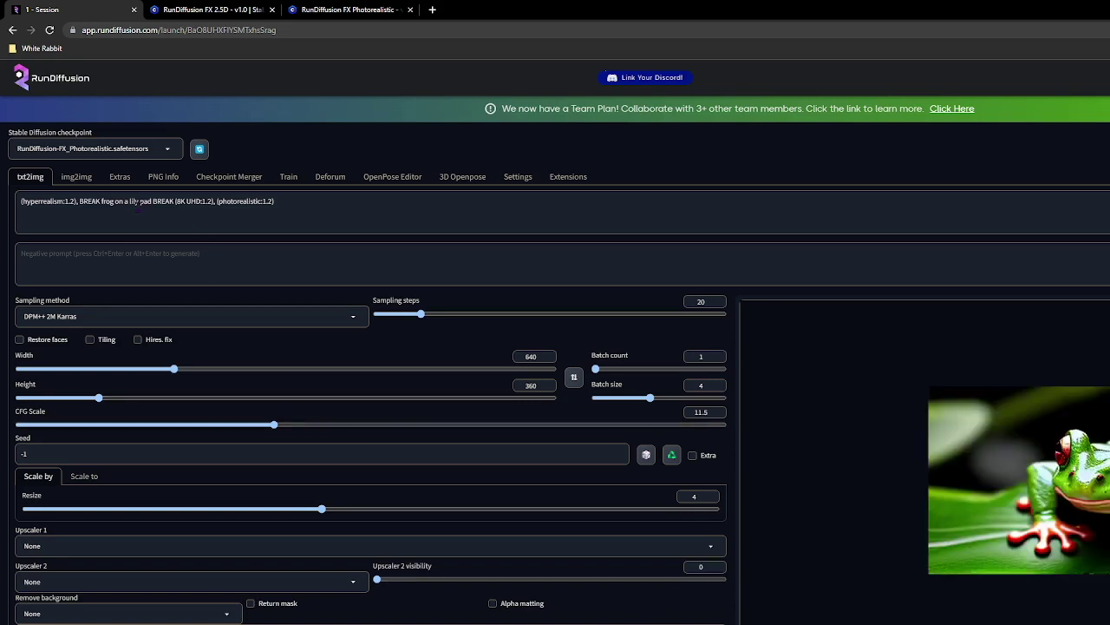
# - Clear all text from both the prompt and the negative prompt
pyautogui.moveTo(305, 200); pyautogui.dragTo(3, 206)
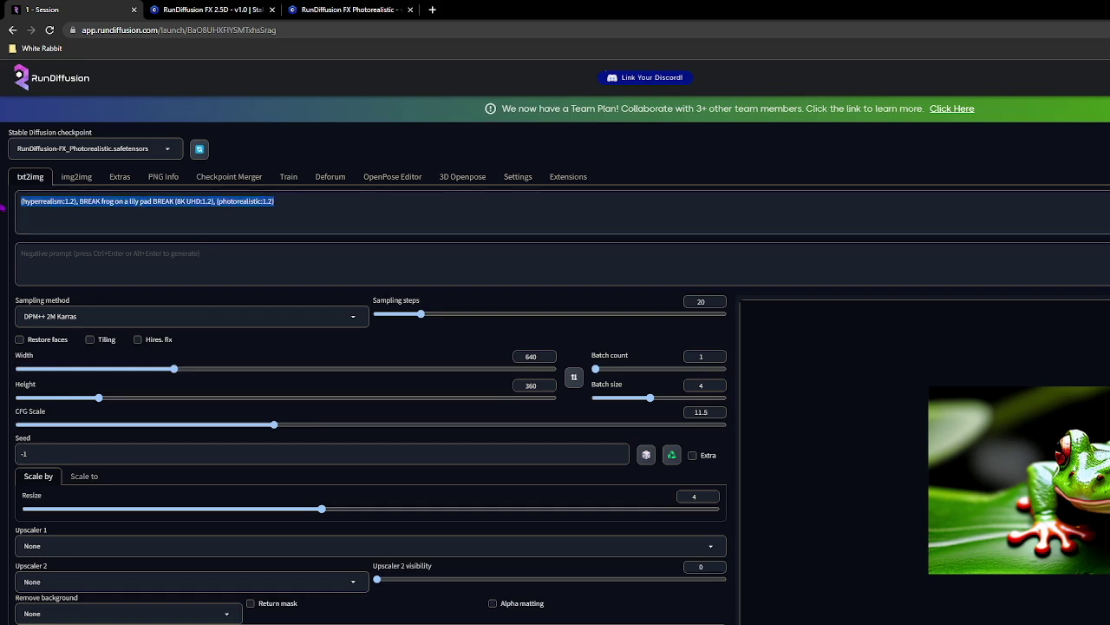
pyautogui.press('BackSpace')
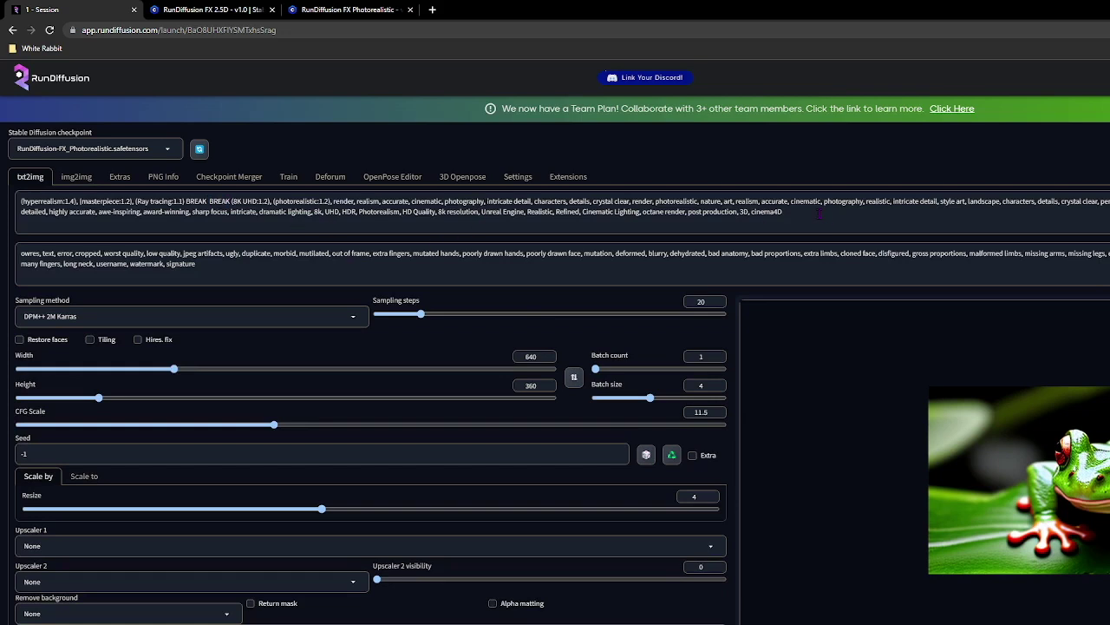
pyautogui.moveTo(236, 269); pyautogui.dragTo(21, 252)
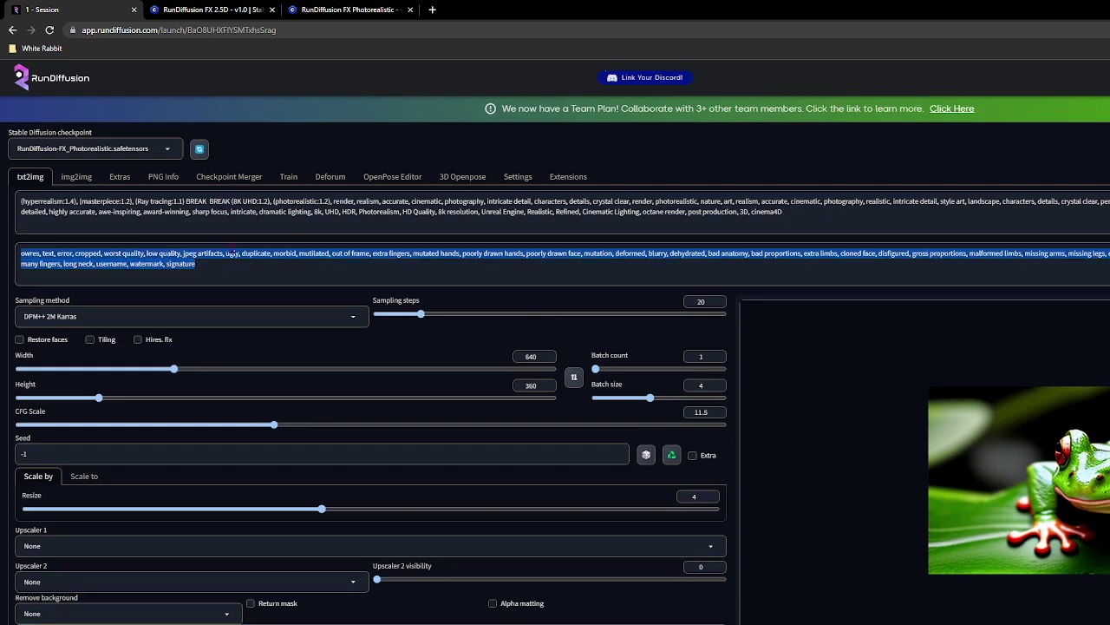
pyautogui.press('BackSpace')
pyautogui.moveTo(784, 212); pyautogui.dragTo(21, 200)
pyautogui.press('BackSpace')
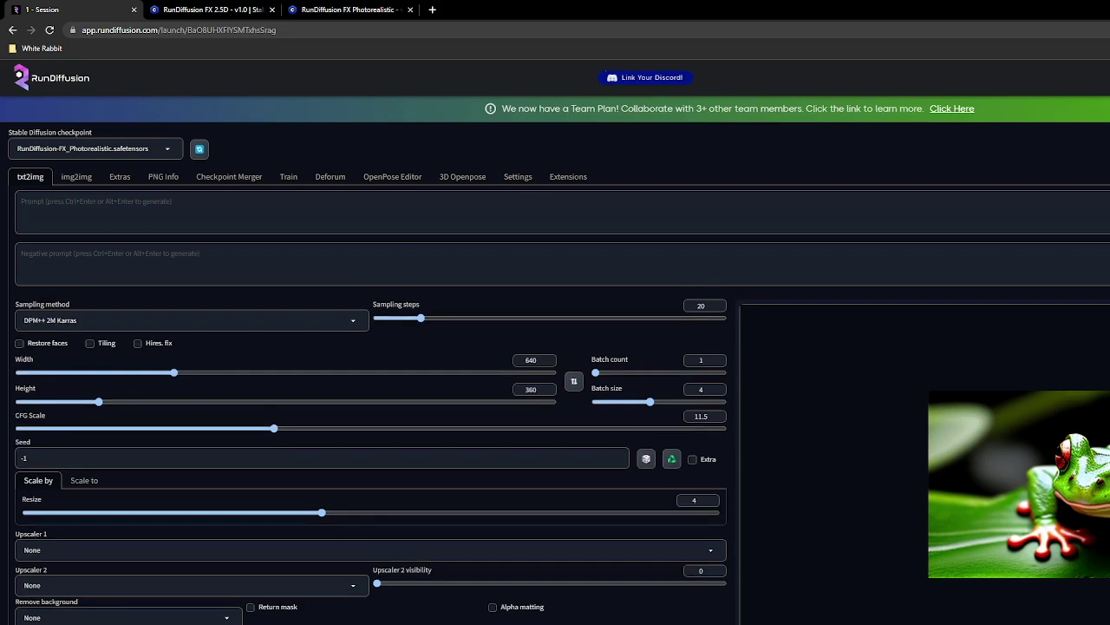
# - Enter the prompt "(hyperrealism:1.2), BREAK Beautiful witch in a magical cabin BREAK (8K UHD:1.2), (photorealistic:1.2)"
pyautogui.write('(hyperrealism:1.2), BREAK BREAK (8K UHD:1.2), (photorealistic:1.2)')
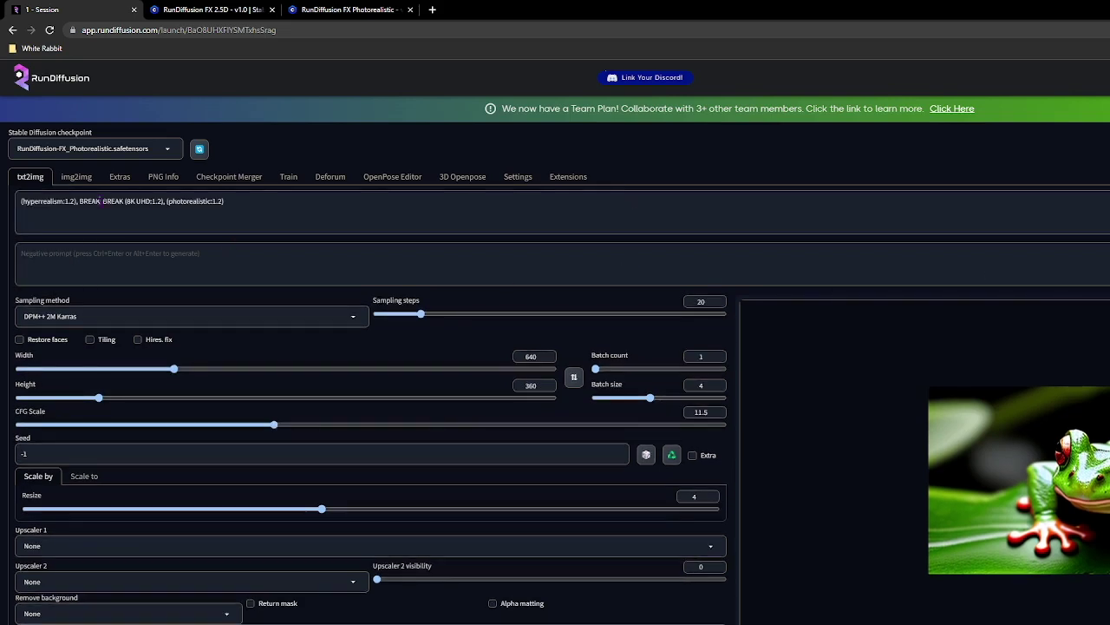
pyautogui.write('Beautiful')
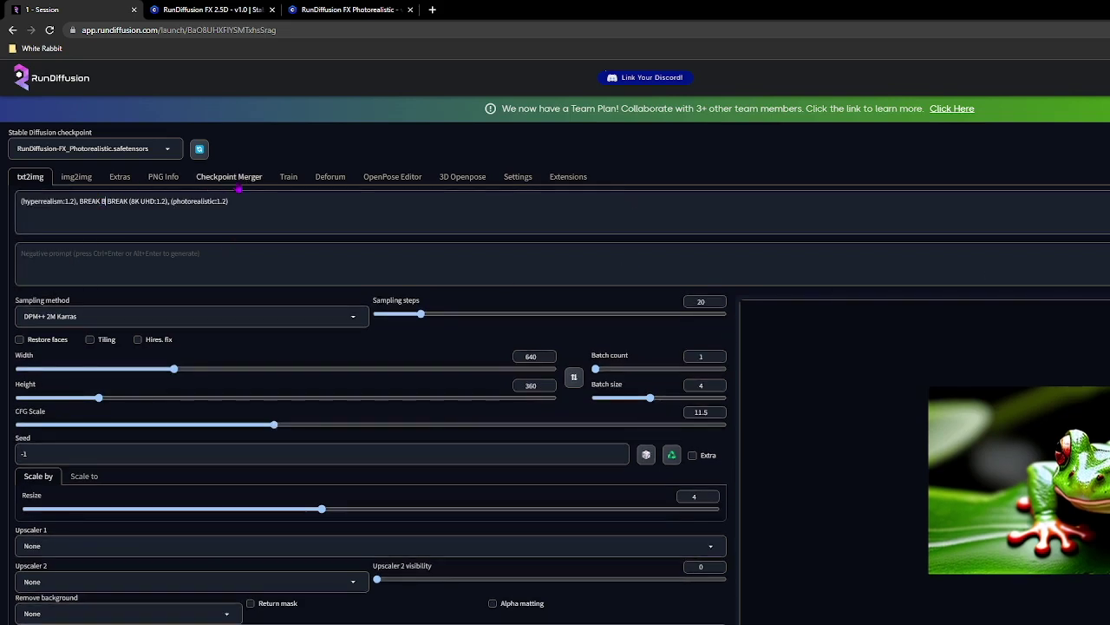
pyautogui.write(' witch')
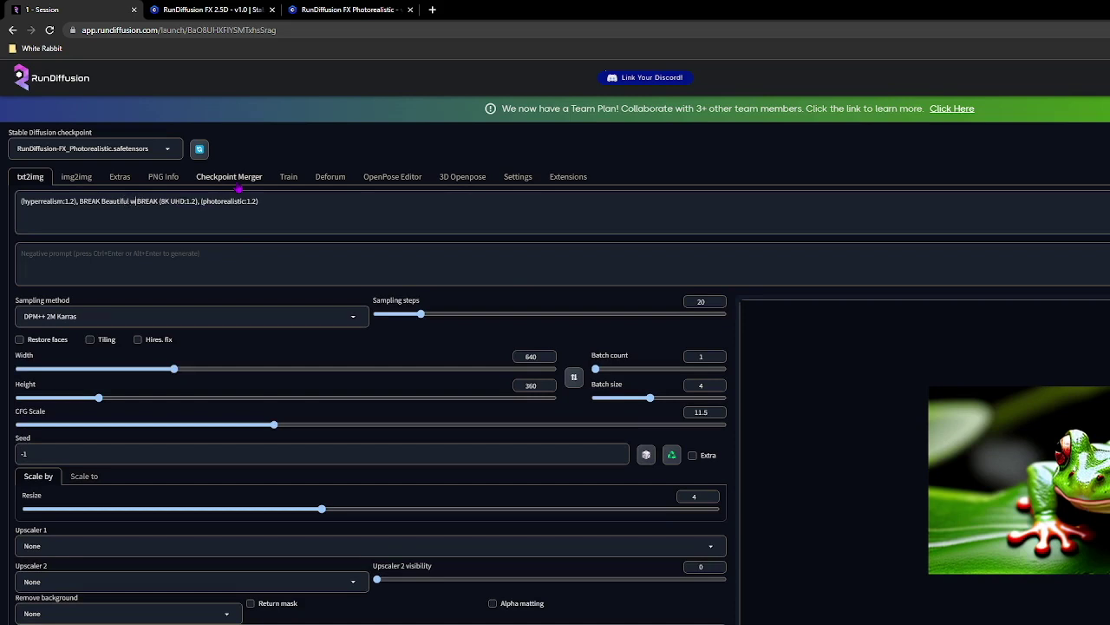
pyautogui.write(' in ')
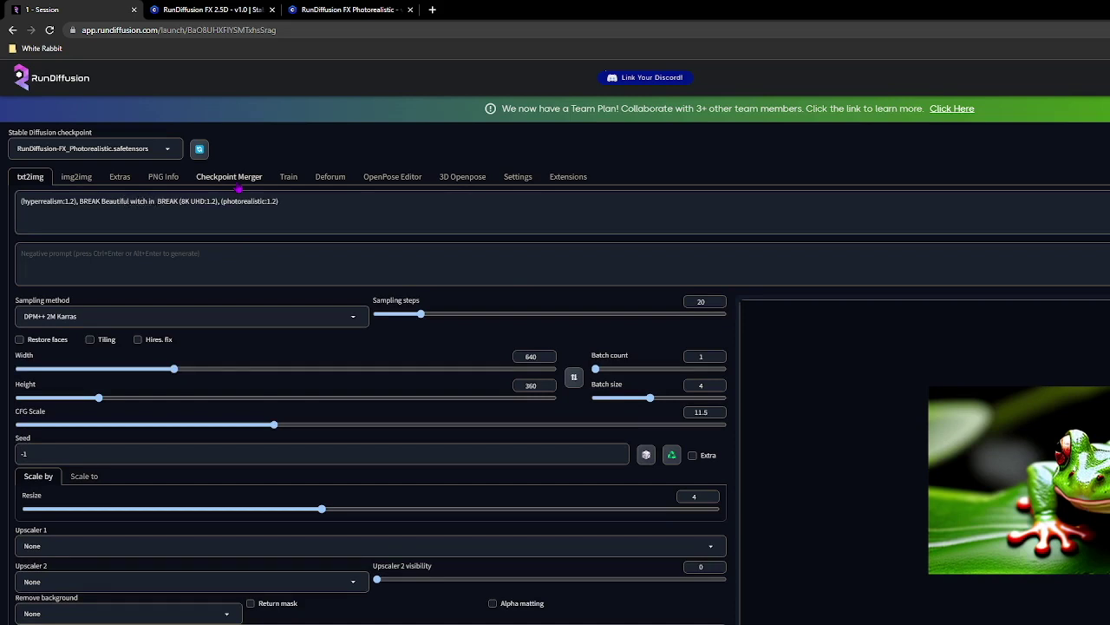
pyautogui.write('a')
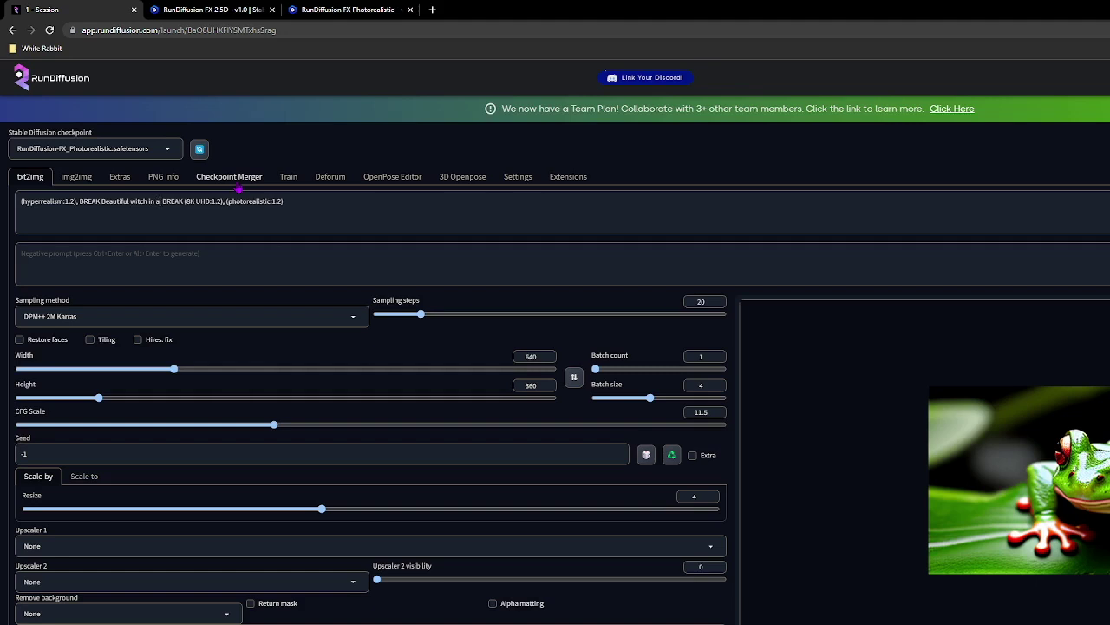
pyautogui.write(' magical cabin')
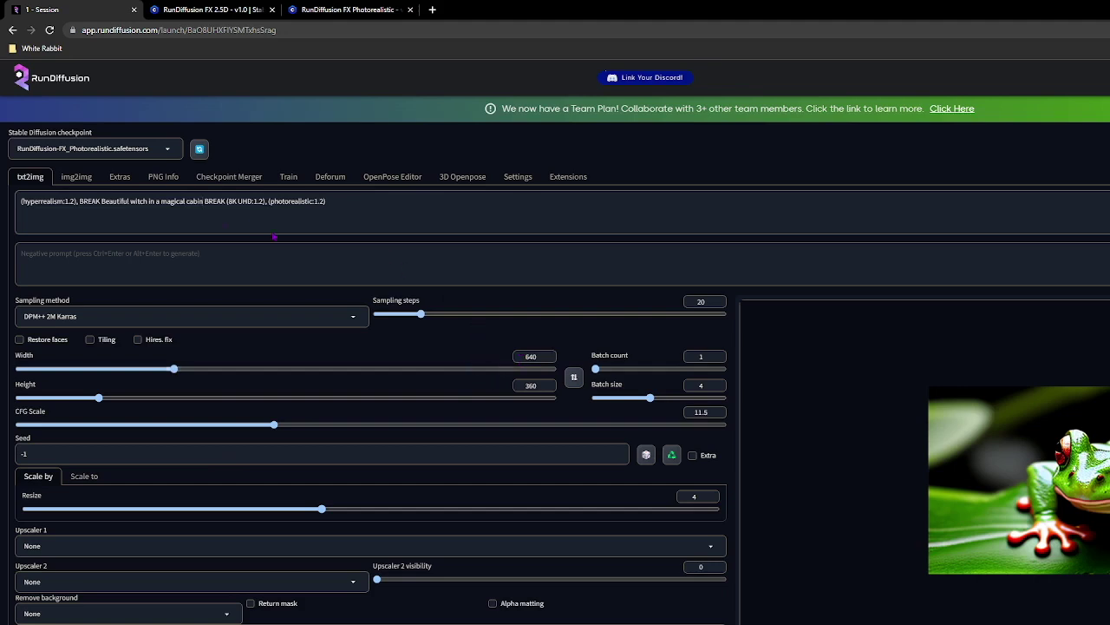
# - Add "portrait" after "hyperrealism" in the prompt, then generate the witch images with a CFG Scale of 6.5
pyautogui.click(63, 201)
pyautogui.write('portrait')
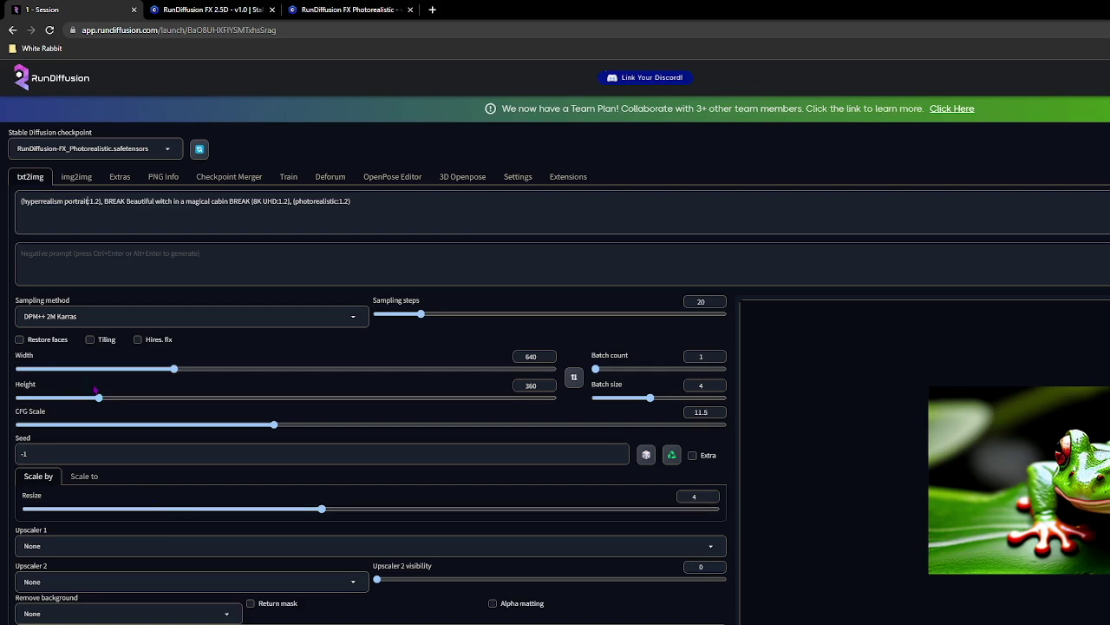
pyautogui.moveTo(173, 425)
pyautogui.mouseDown()
pyautogui.moveTo(117, 425)
pyautogui.moveTo(153, 425)
pyautogui.mouseUp()
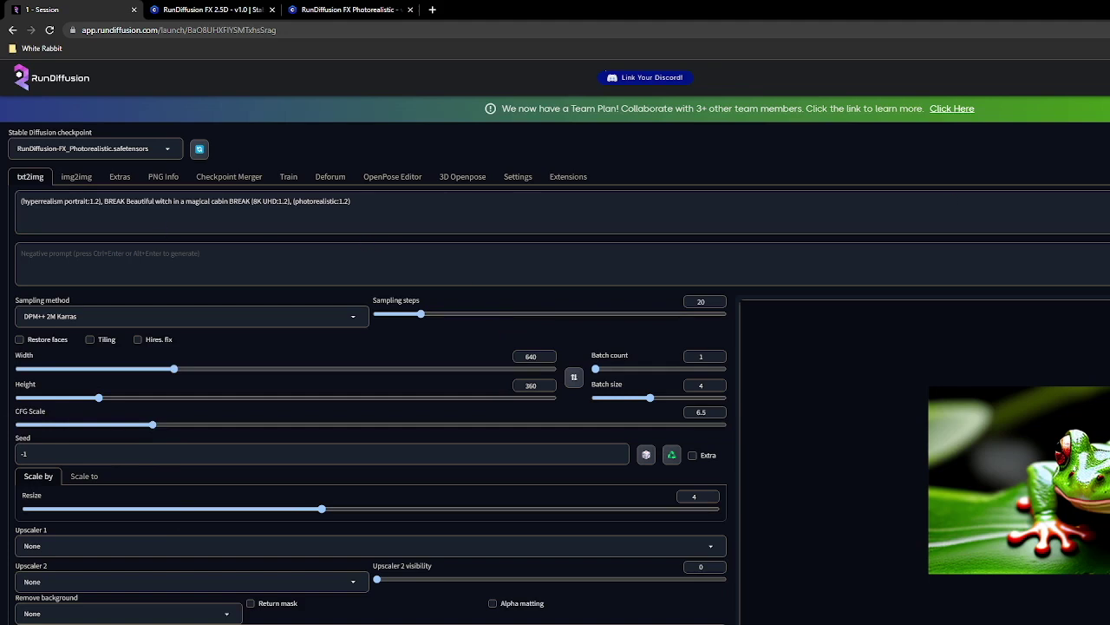
pyautogui.hotkey('ctrl', 'Return')
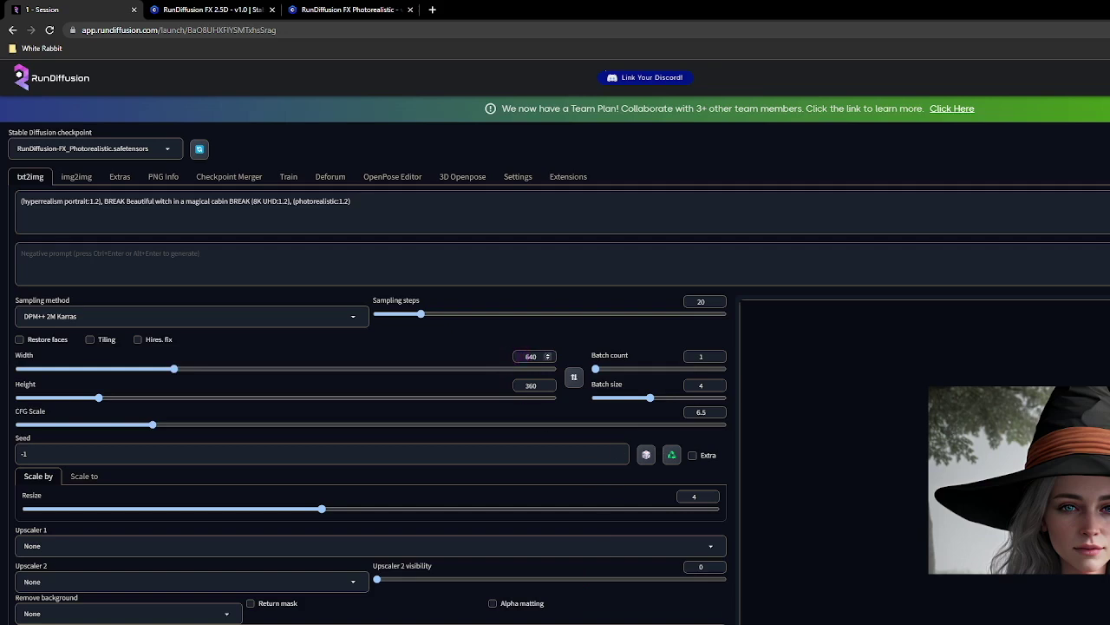
# - Set the image width to 768 and the height to 1088, and generate the witch portraits again
pyautogui.moveTo(525, 356); pyautogui.dragTo(580, 362)
pyautogui.write('540')
pyautogui.hotkey('ctrl', 'z')
pyautogui.write('768')
pyautogui.doubleClick(531, 385)
pyautogui.write('1088')
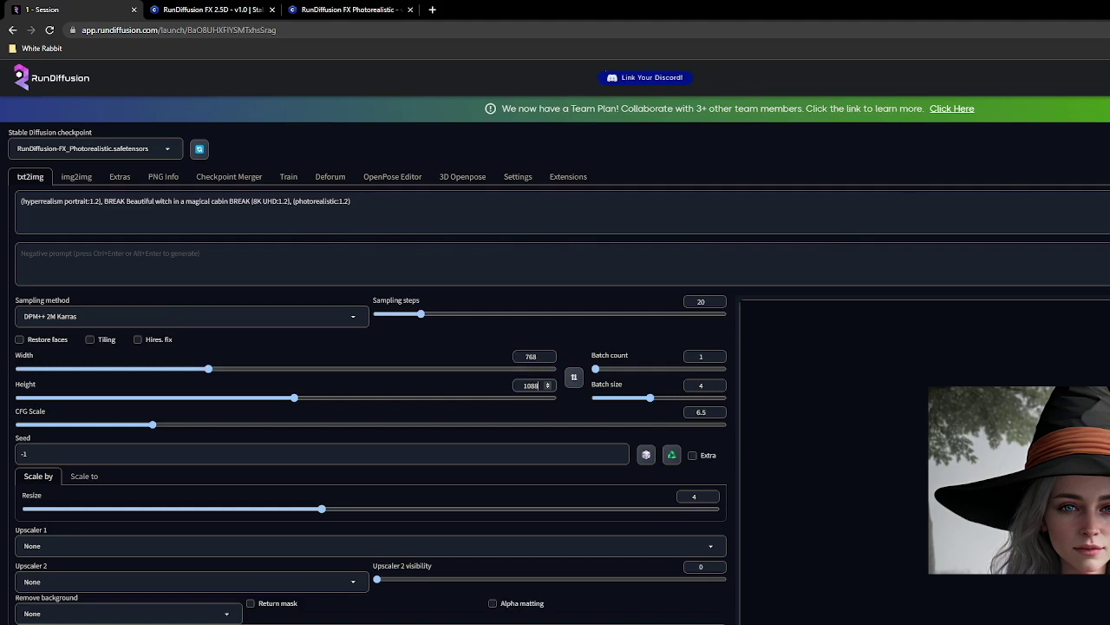
pyautogui.hotkey('ctrl', 'Return')
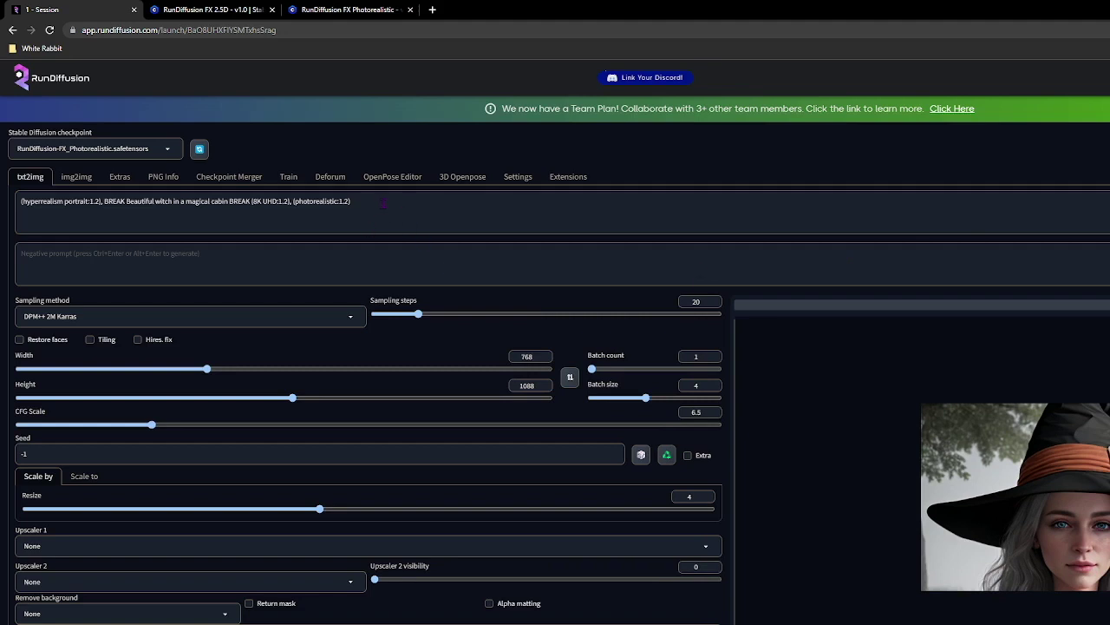
pyautogui.moveTo(382, 203); pyautogui.dragTo(2, 218)
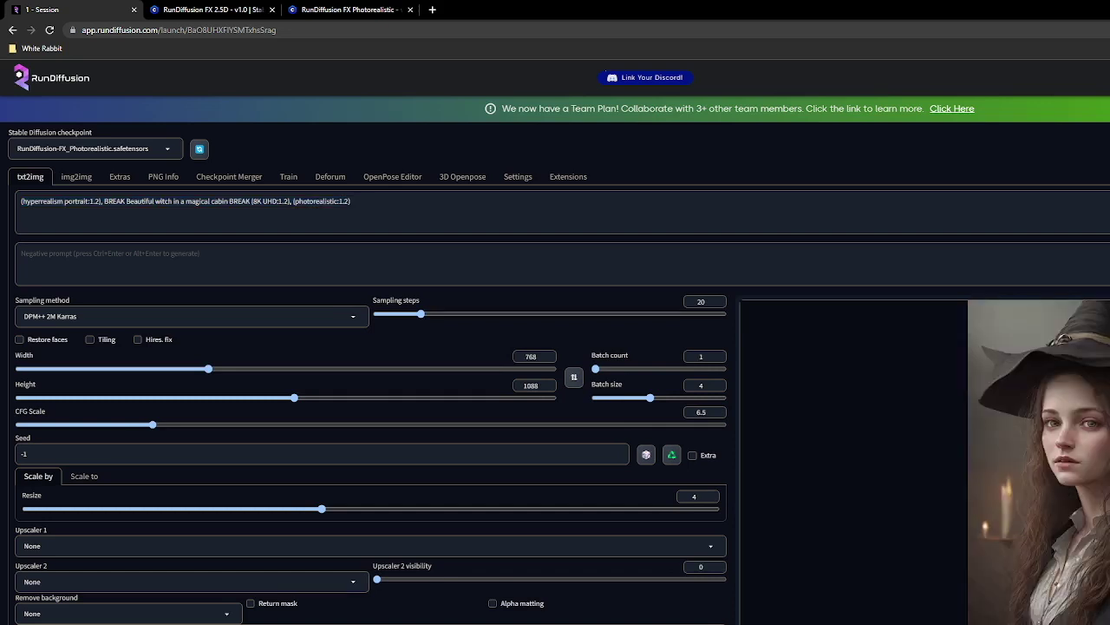
pyautogui.press('Right')
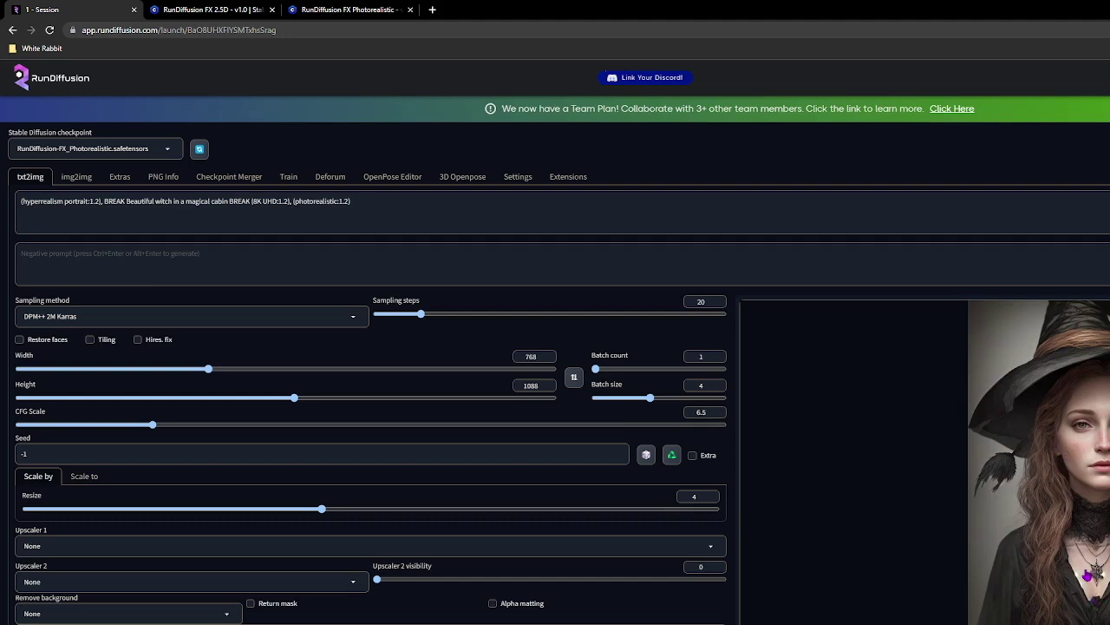
pyautogui.scroll(-1, 555, 360)
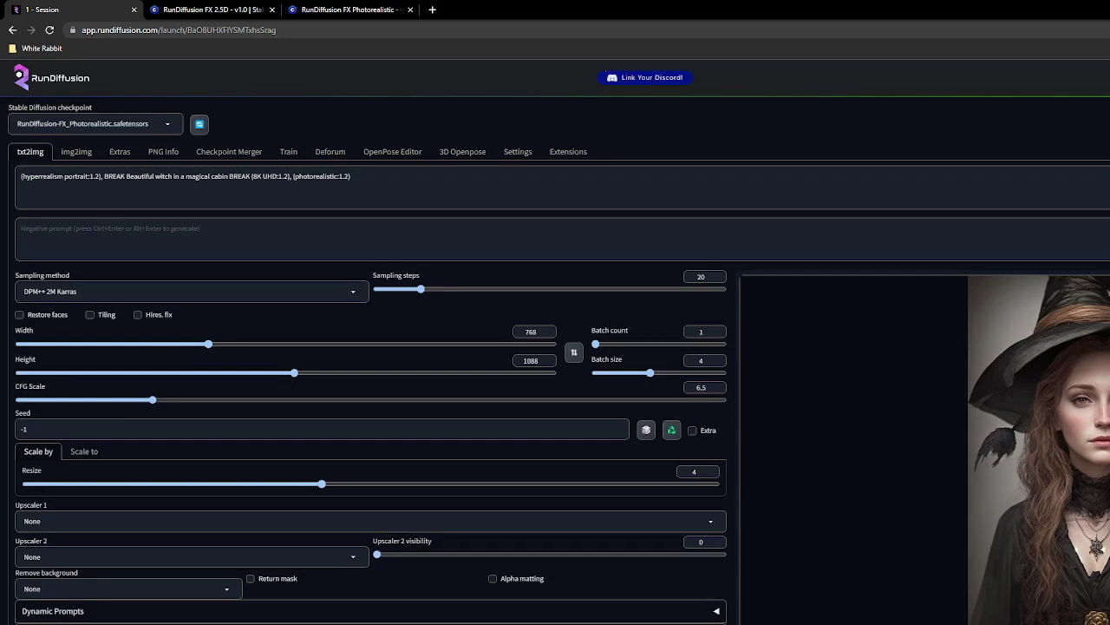
pyautogui.moveTo(39, 428); pyautogui.dragTo(2, 427)
pyautogui.hotkey('ctrl', 'v')
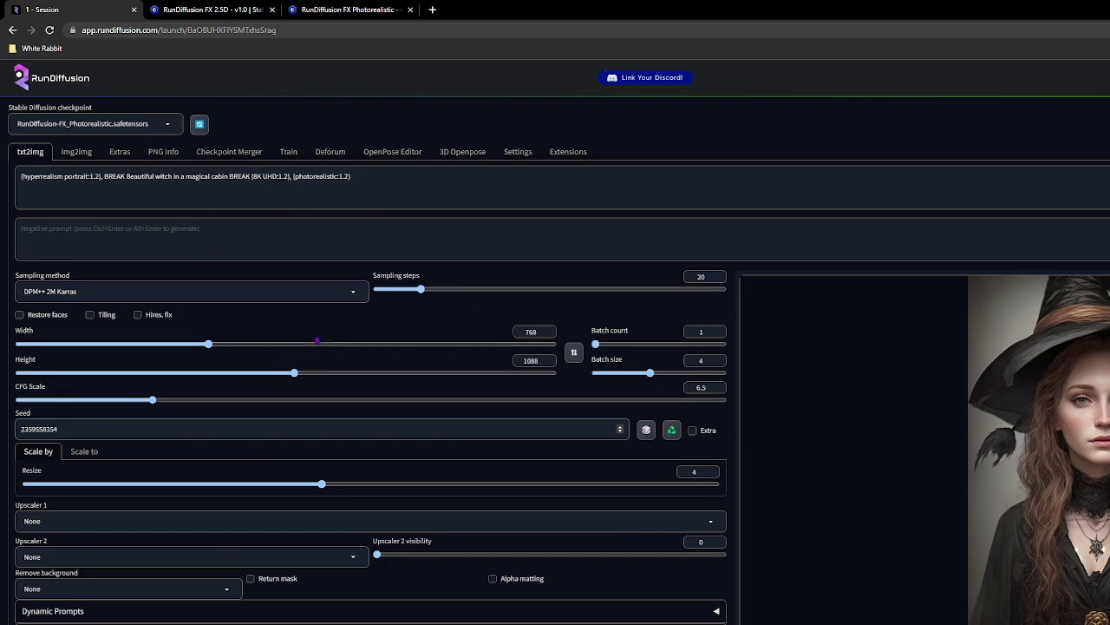
# - Switch the sampling method to Euler a and back to DPM++ 2M Karras
pyautogui.click(91, 292)
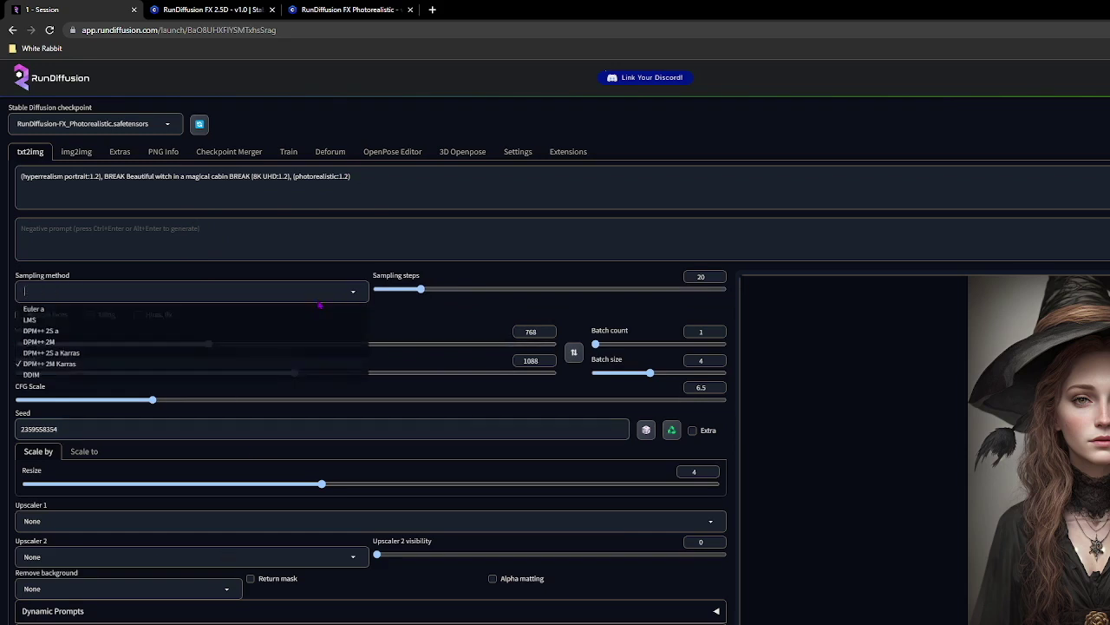
pyautogui.click(92, 315)
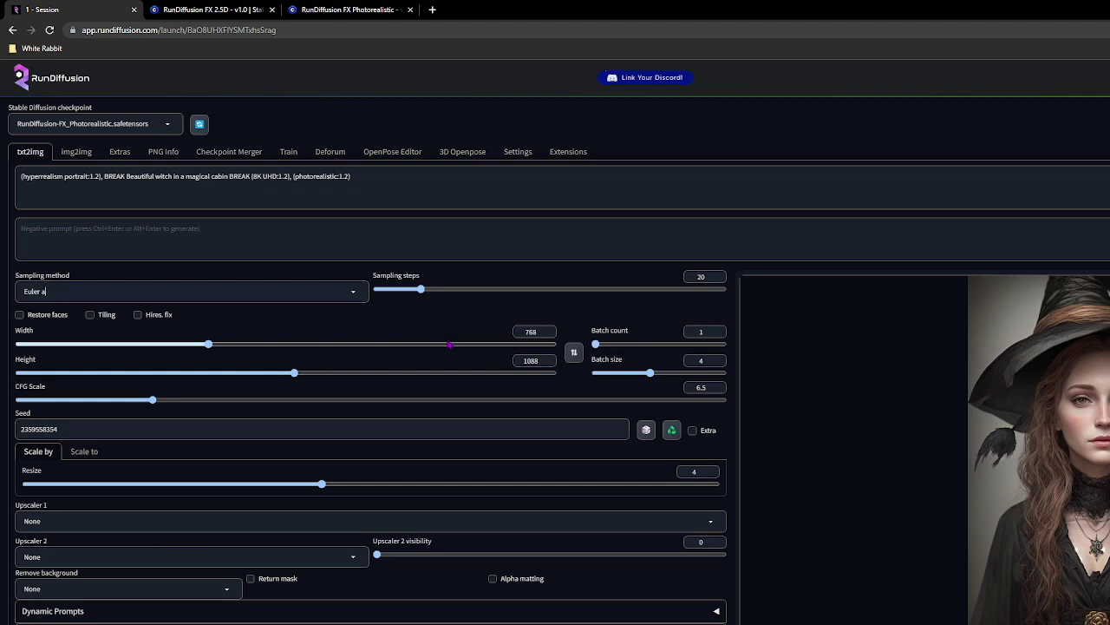
pyautogui.click(332, 293)
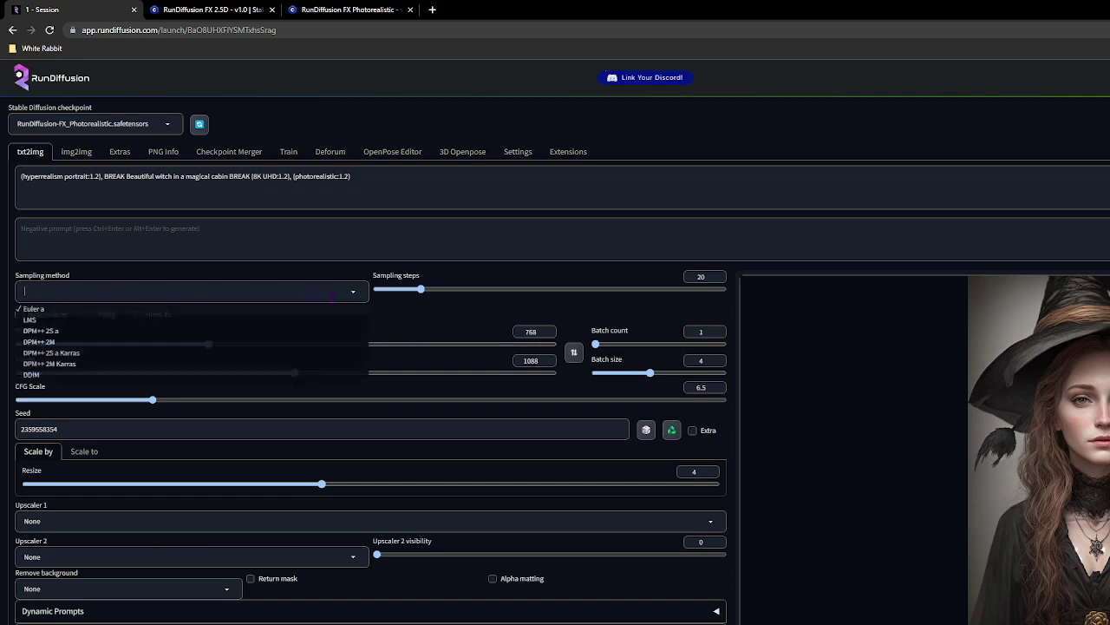
pyautogui.click(49, 364)
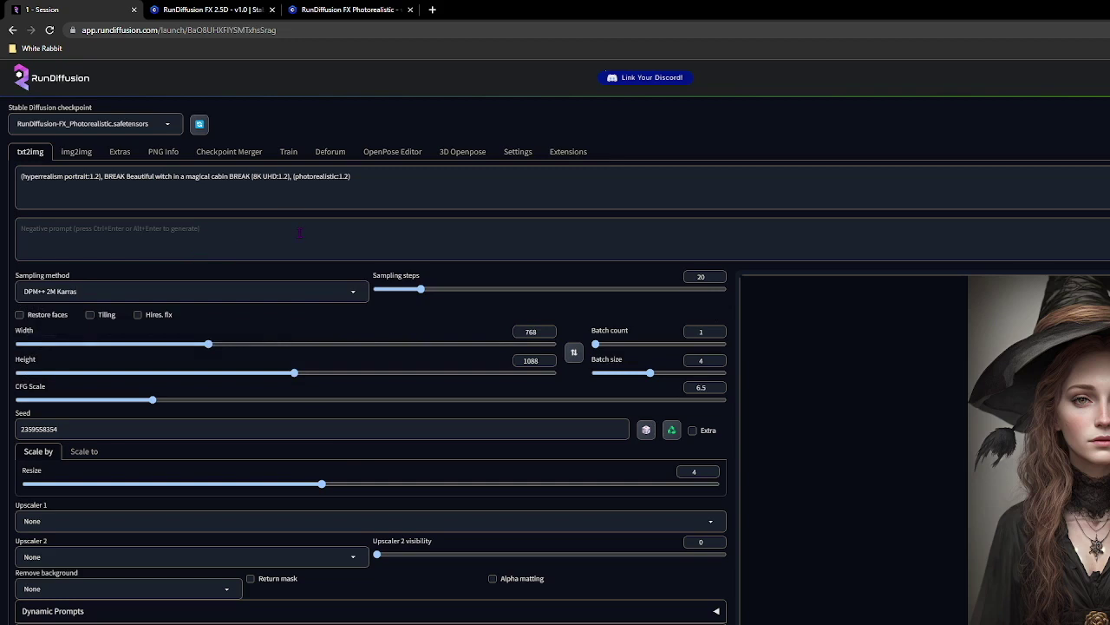
# - Enter "blurry, distorted, multiple, doubles" as the negative prompt, correcting the misspelled "distorted"
pyautogui.click(211, 242)
pyautogui.click(140, 246)
pyautogui.click(475, 241)
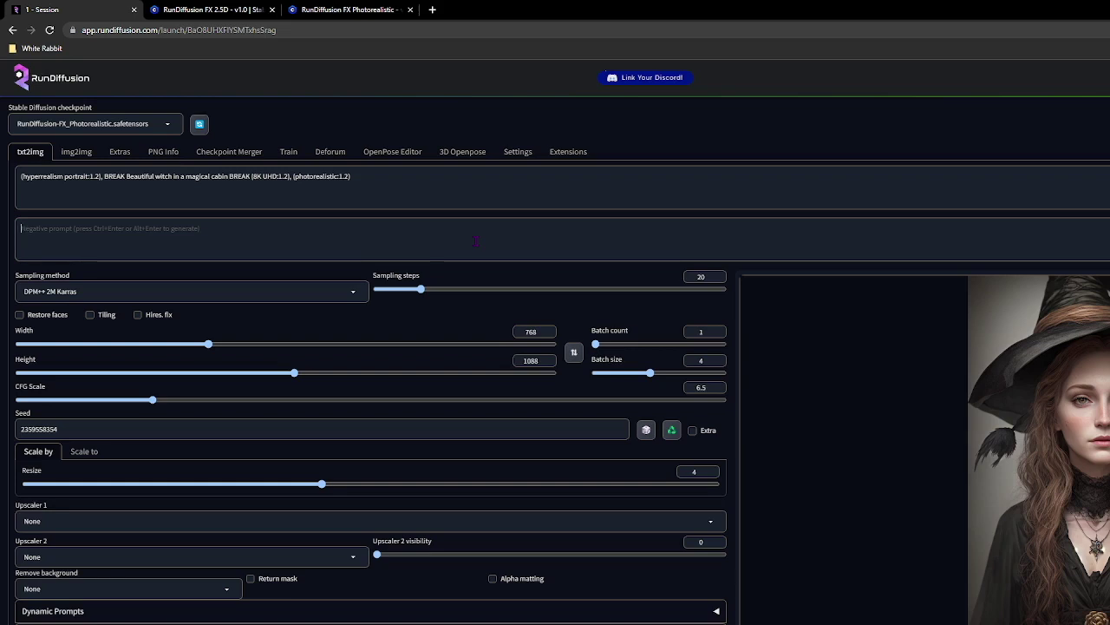
pyautogui.write('blurry, disotrted')
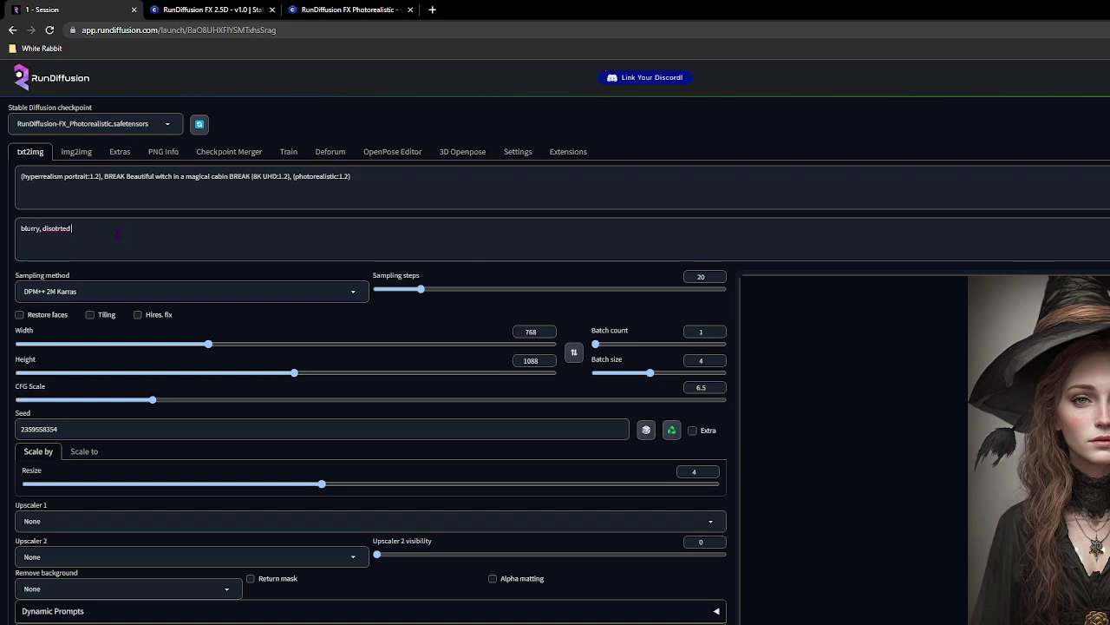
pyautogui.rightClick(54, 229)
pyautogui.click(78, 246)
pyautogui.write(', ')
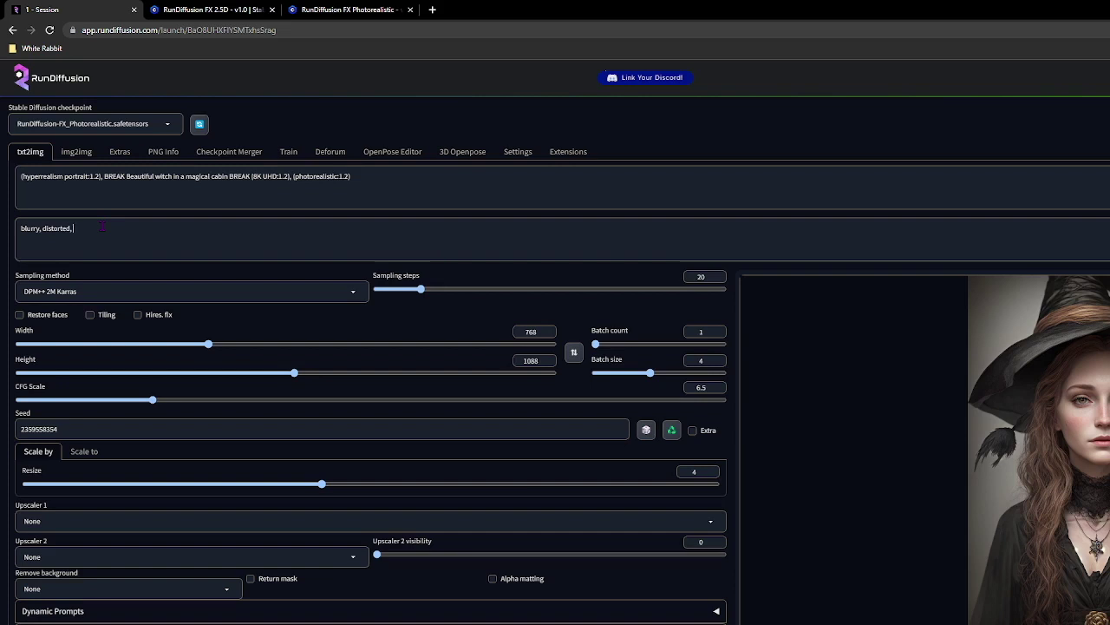
pyautogui.write('multiple doubles')
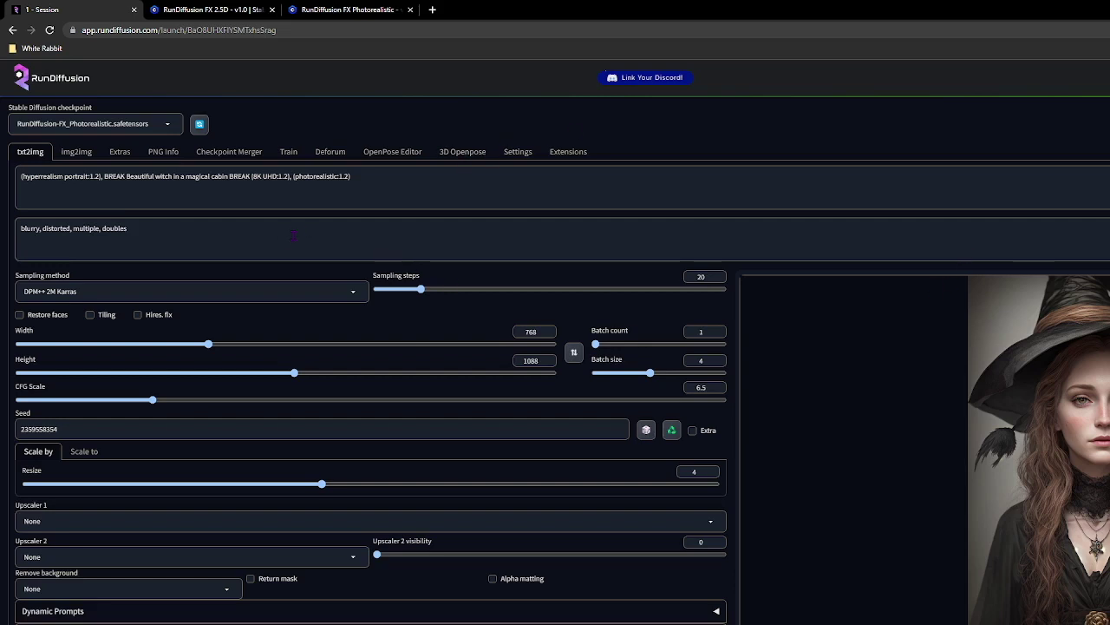
# - Append "greyscale, monochrome, unfocused, blurry" to the negative prompt and generate the witch portraits with a batch size of 3
pyautogui.write(', greyscale, monochrome')
pyautogui.press('BackSpace')
pyautogui.press('BackSpace')
pyautogui.press('BackSpace')
pyautogui.press('BackSpace')
pyautogui.press('BackSpace')
pyautogui.write('hrome, unfo')
pyautogui.write('cu')
pyautogui.write('ocused, blurry')
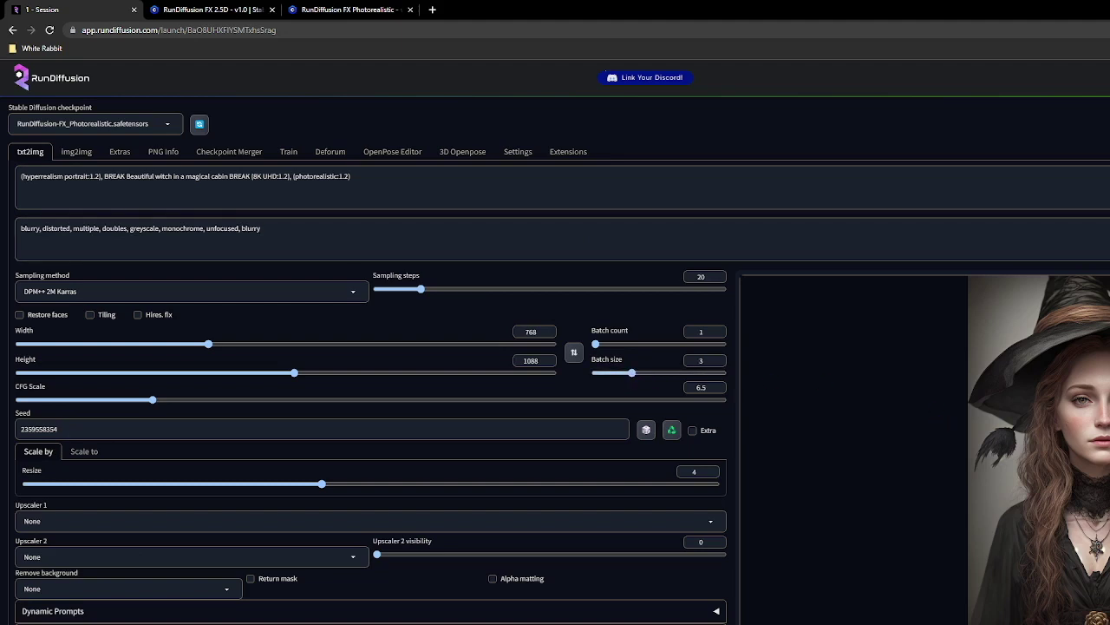
pyautogui.hotkey('ctrl', 'Return')
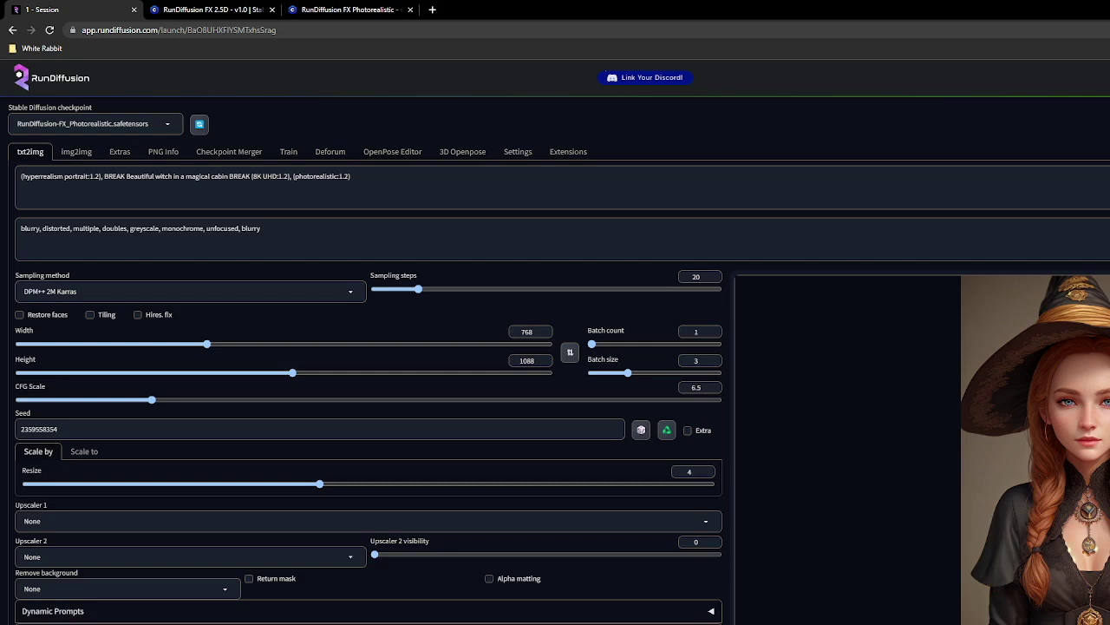
# - Examine the generated red-haired witch portrait in the enlarged view, checking the face and hat details
pyautogui.click(770, 503)
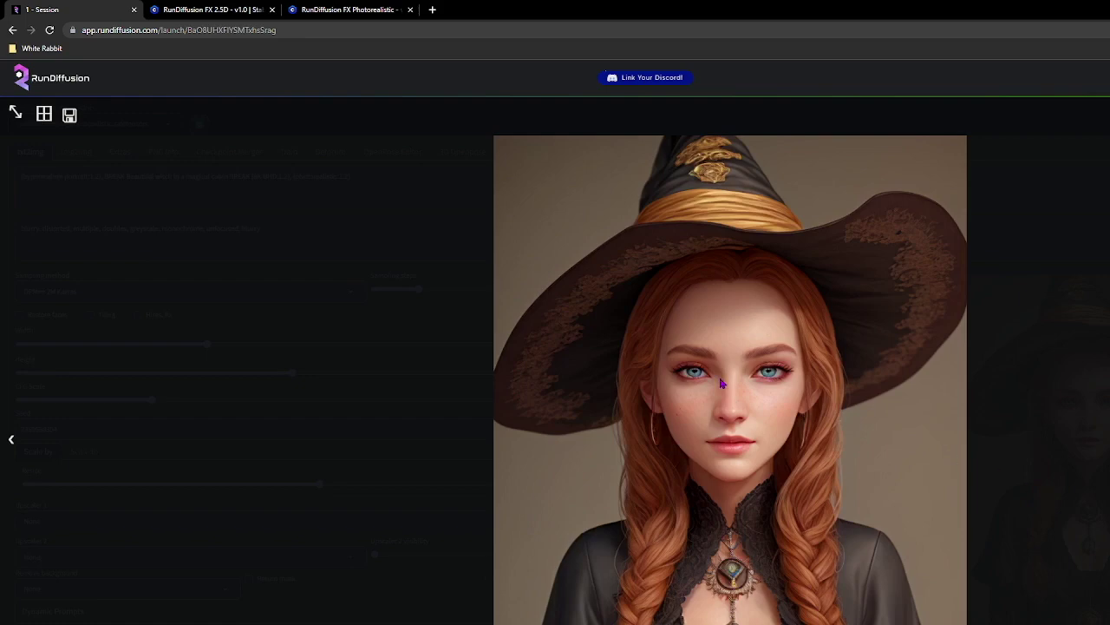
pyautogui.hotkey('ctrl', '+')
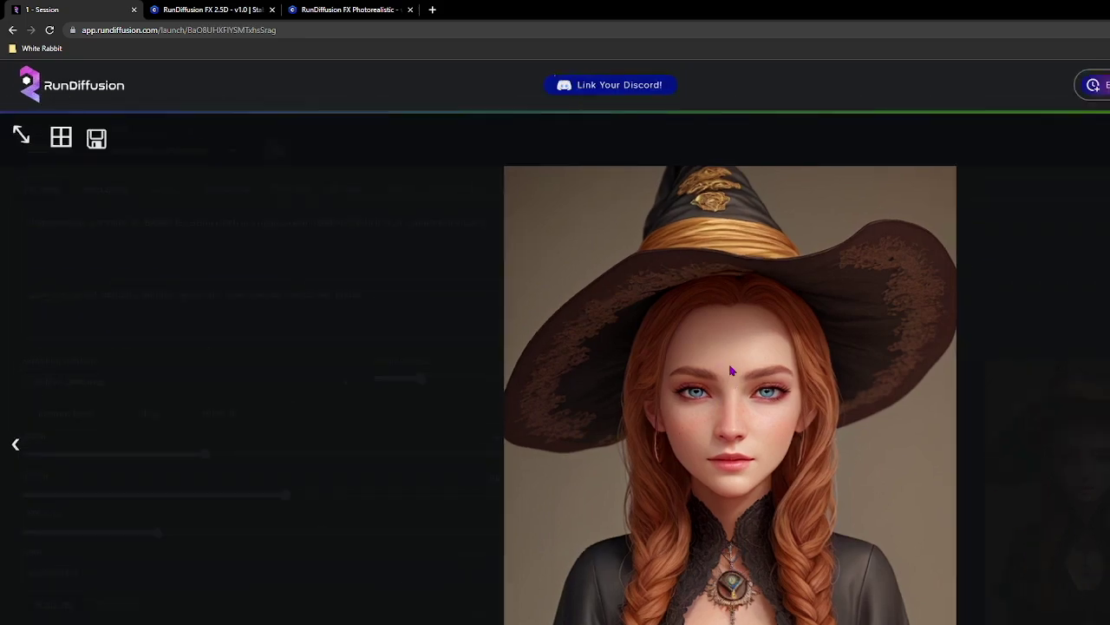
pyautogui.hotkey('ctrl', '-')
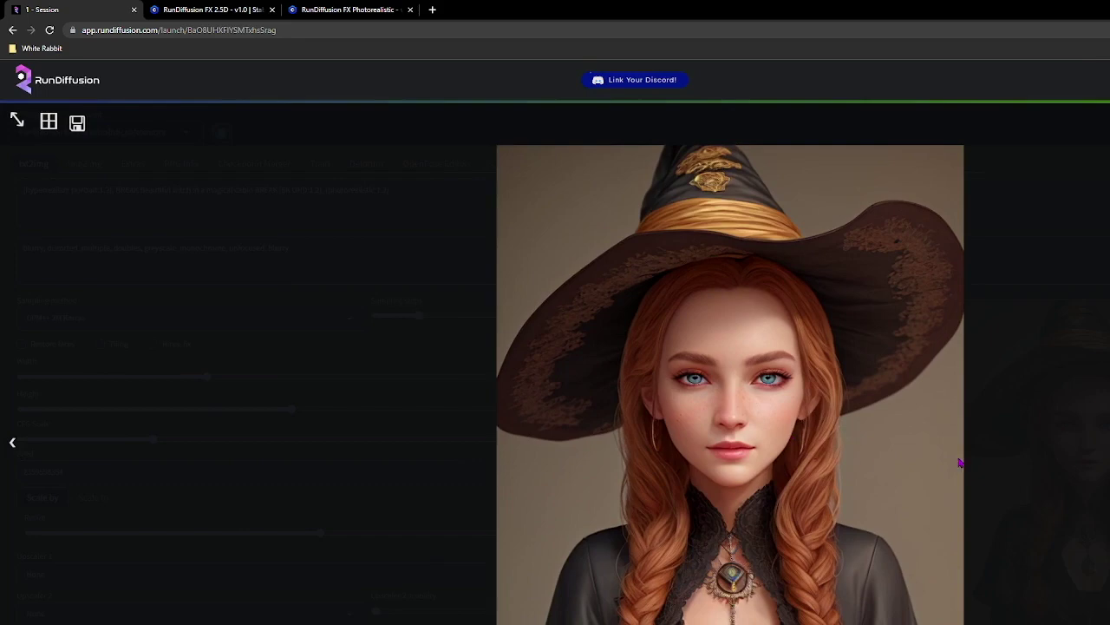
pyautogui.press('Escape')
pyautogui.scroll(-1, 1019, 520)
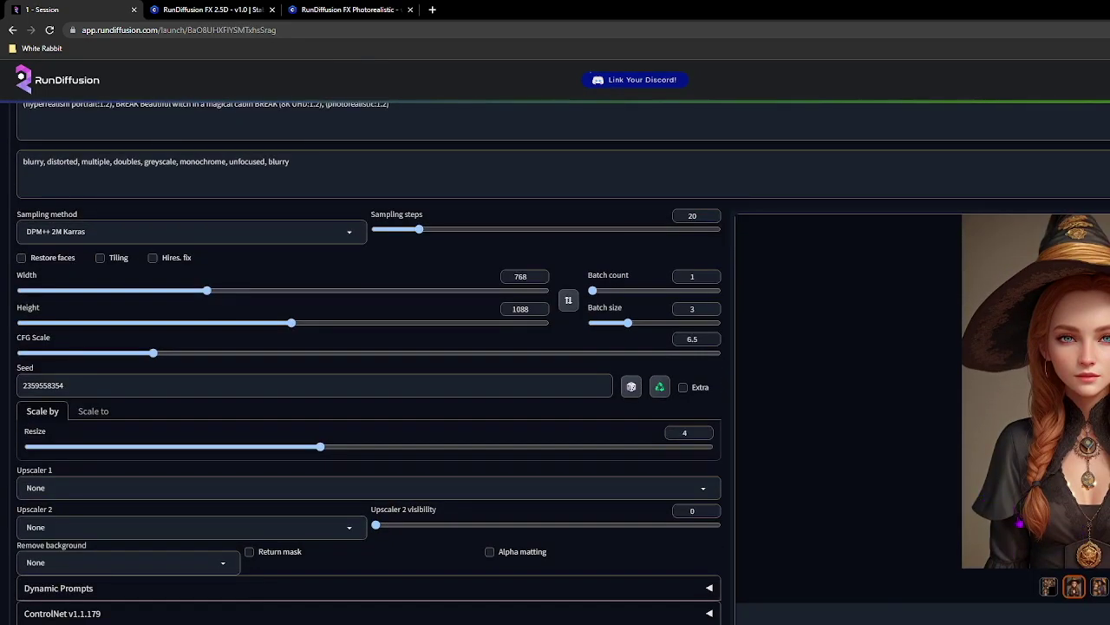
pyautogui.rightClick(1060, 416)
pyautogui.press('Escape')
pyautogui.click(854, 553)
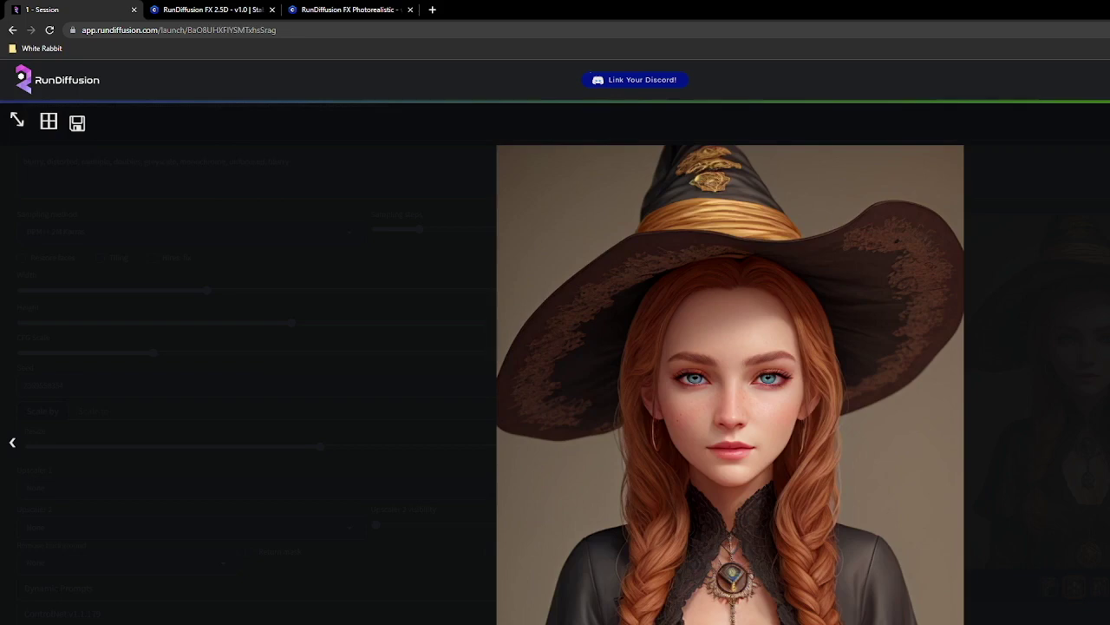
pyautogui.click(974, 454)
pyautogui.scroll(1, 531, 428)
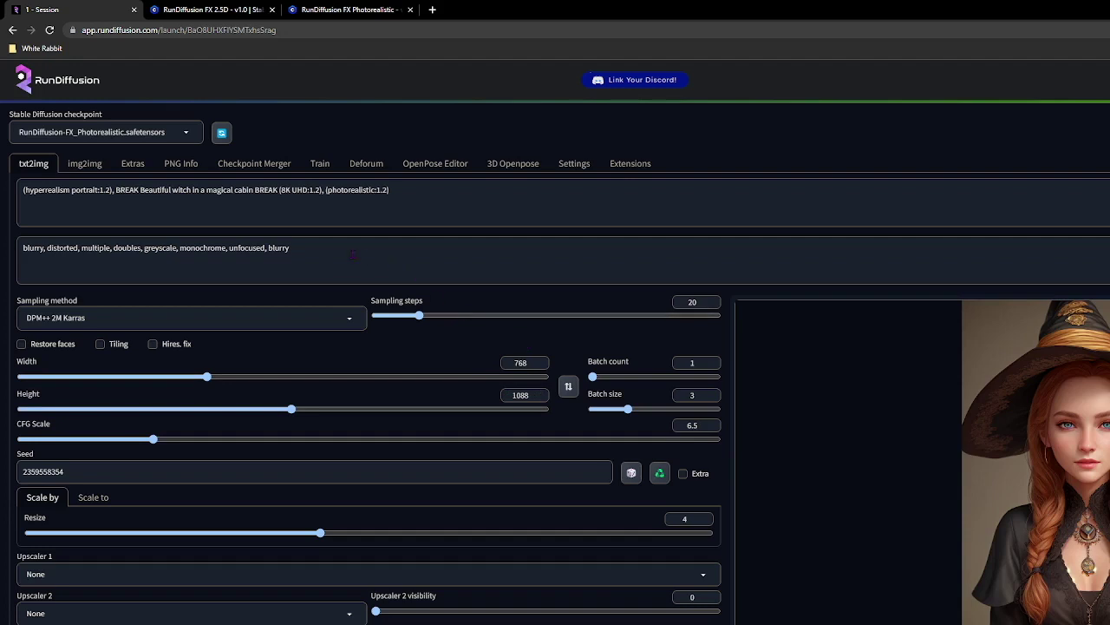
# - Replace the negative prompt with the copied weighted list that starts with "(cinematic-bloom:1.38)" and ends with "easynegative, bad-hands-5"
pyautogui.click(305, 248)
pyautogui.moveTo(324, 250); pyautogui.dragTo(4, 268)
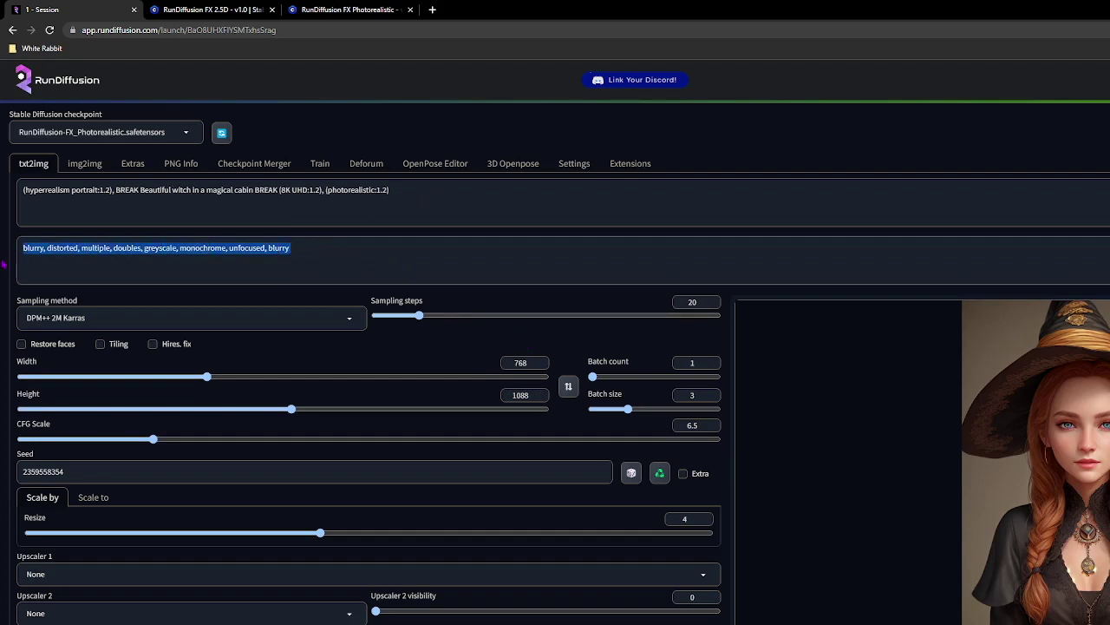
pyautogui.press('BackSpace')
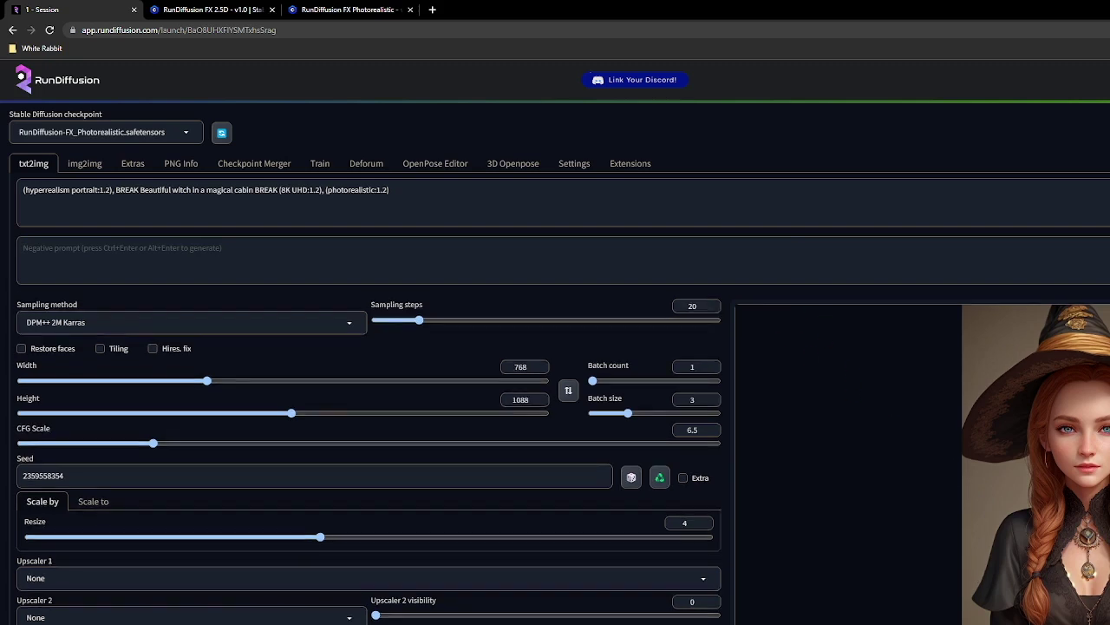
pyautogui.hotkey('ctrl', 'v')
pyautogui.moveTo(393, 258); pyautogui.dragTo(2, 247)
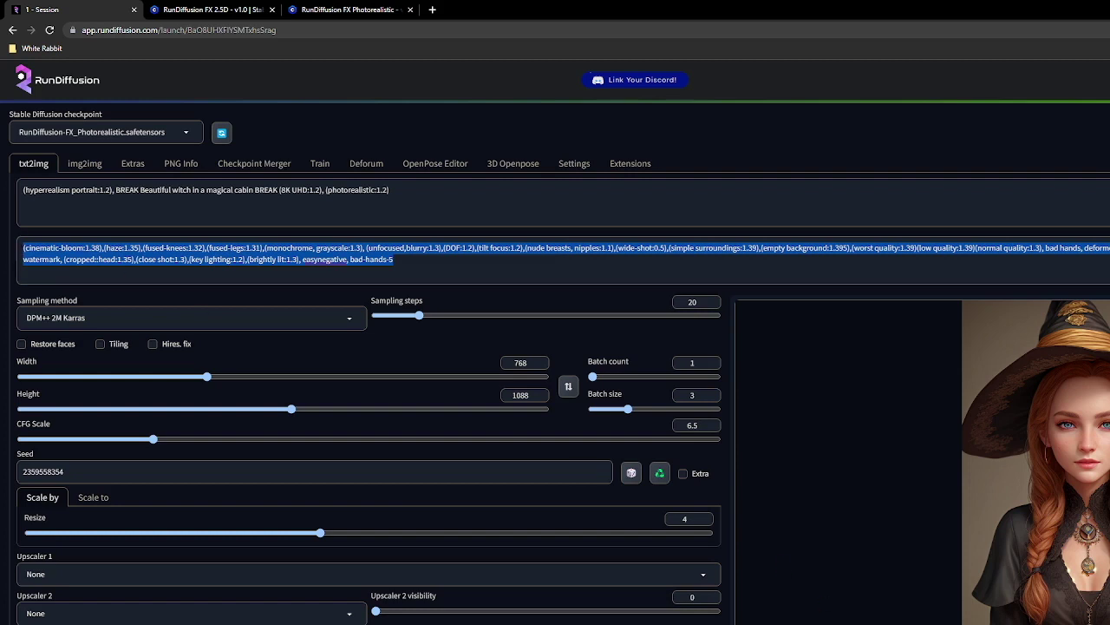
pyautogui.click(544, 260)
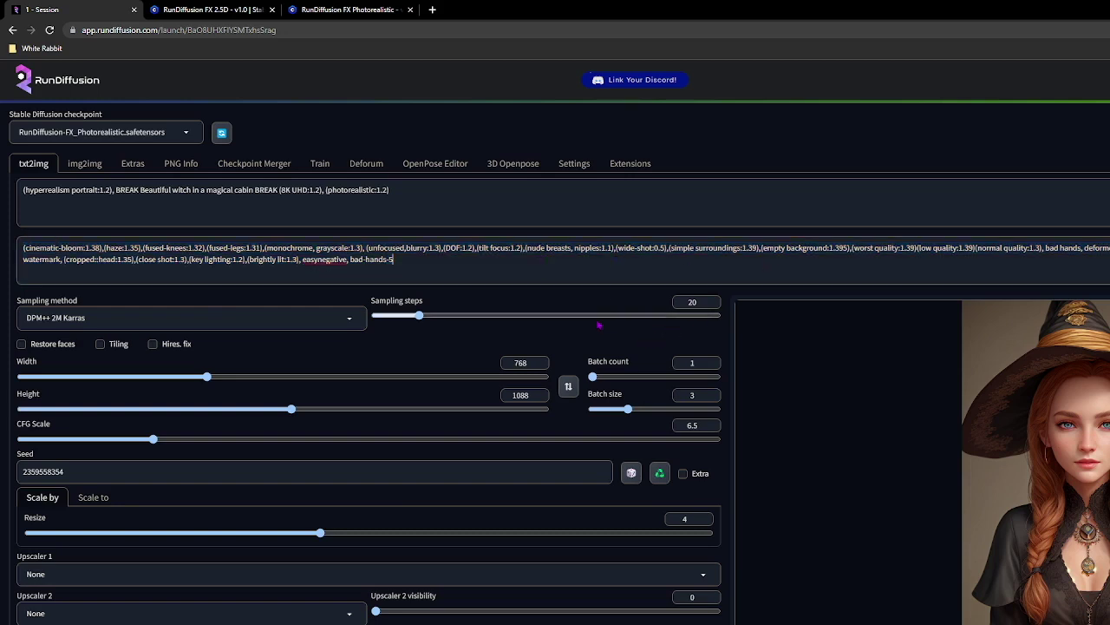
# - Generate the witch portraits with the weighted negative prompt and look through the resulting images, enlarging one of them
pyautogui.hotkey('ctrl', 'Return')
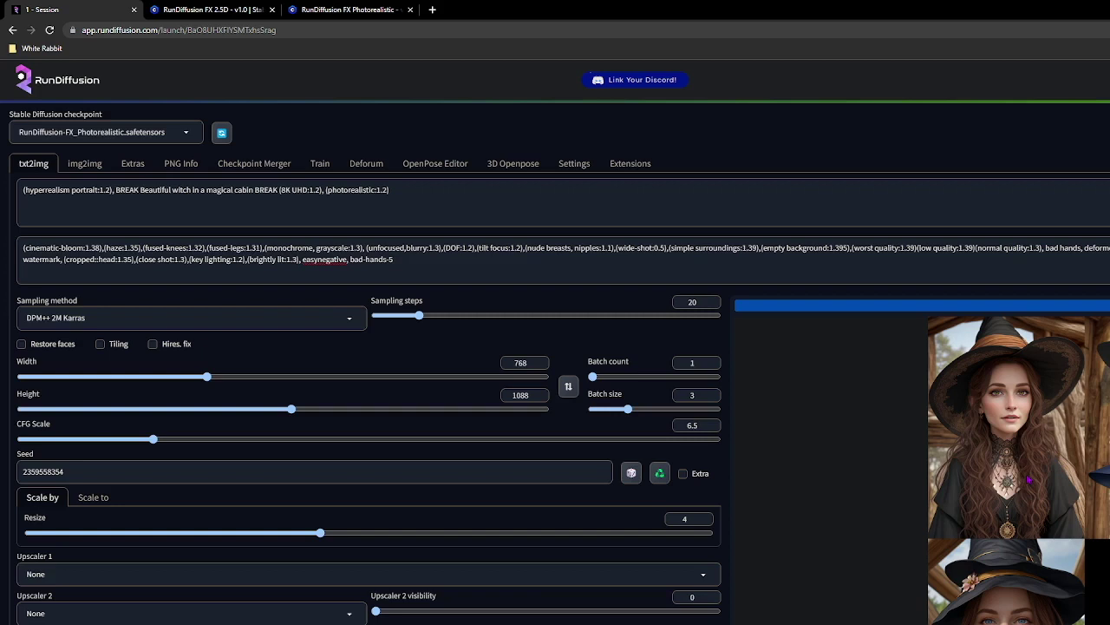
pyautogui.click(1080, 460)
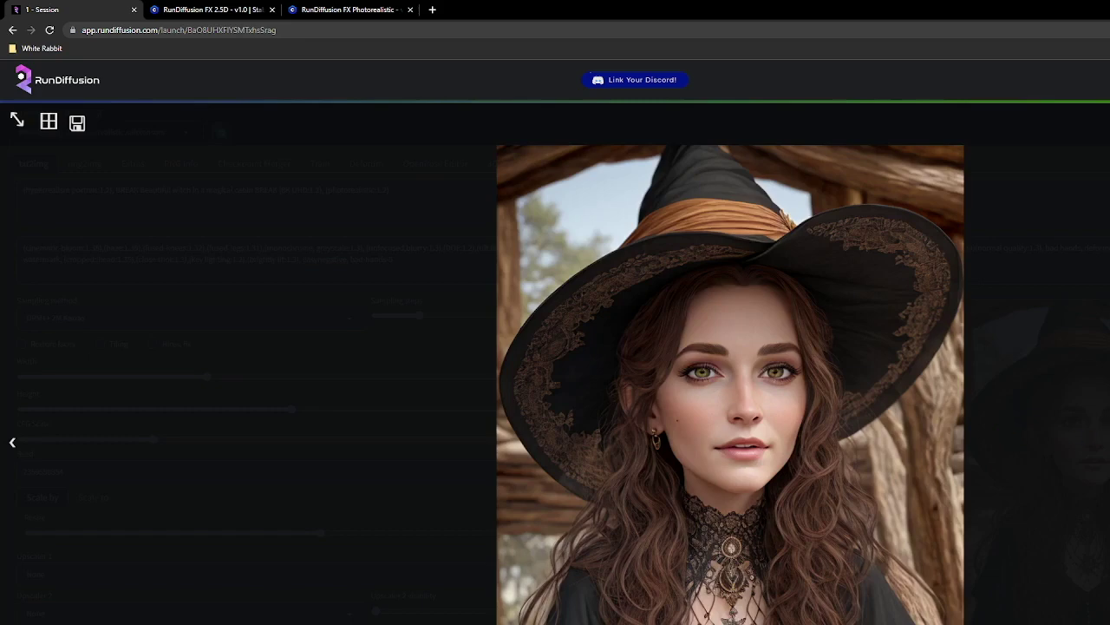
pyautogui.press('Escape')
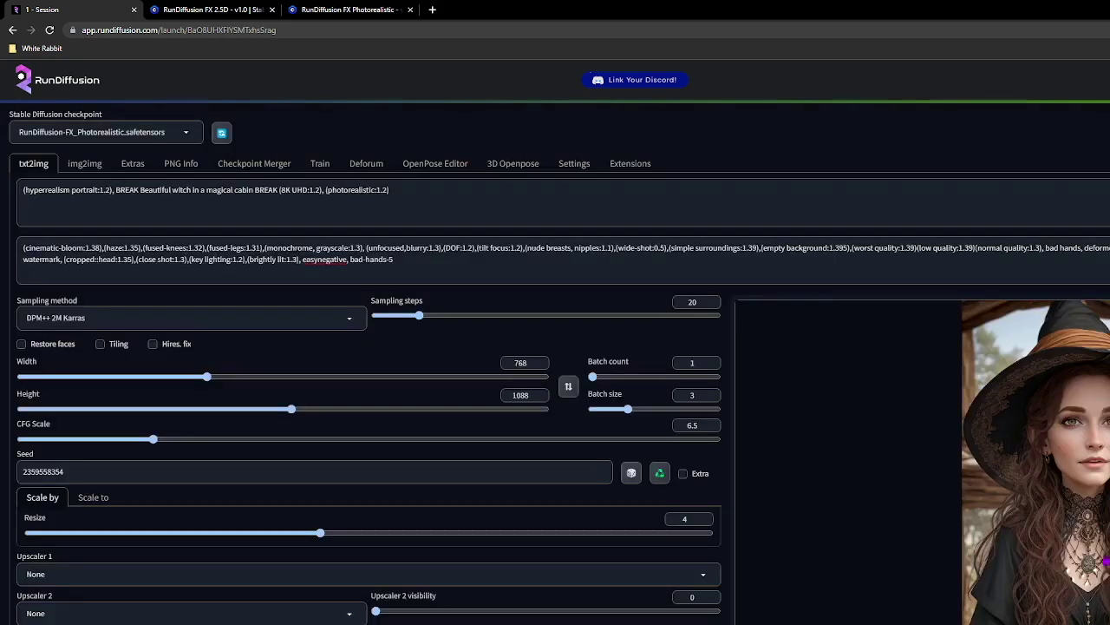
pyautogui.press('Right')
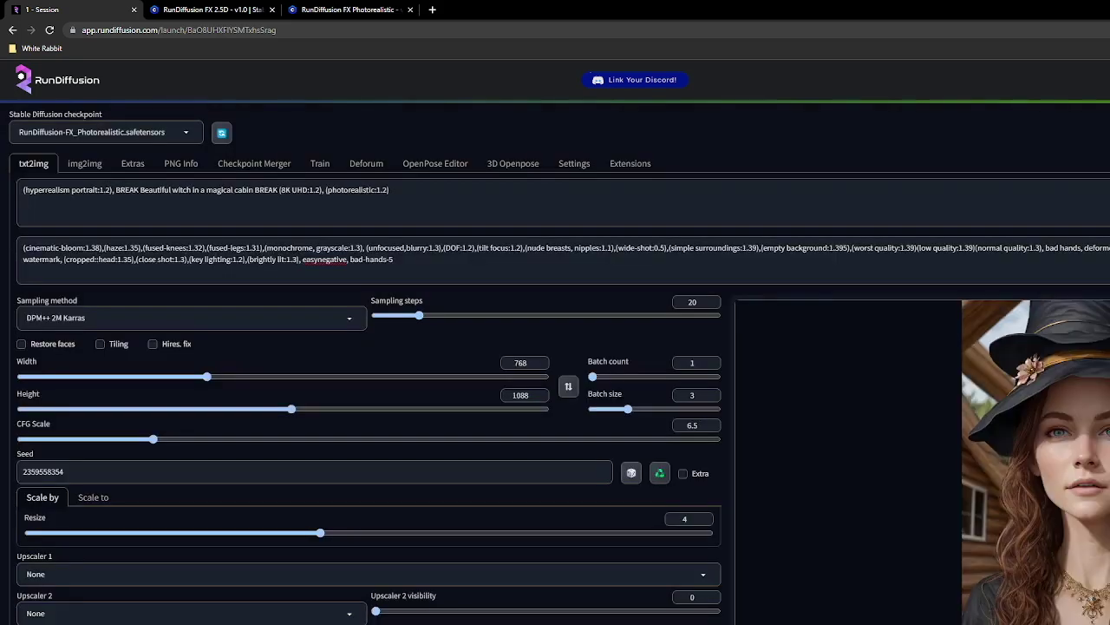
pyautogui.press('Right')
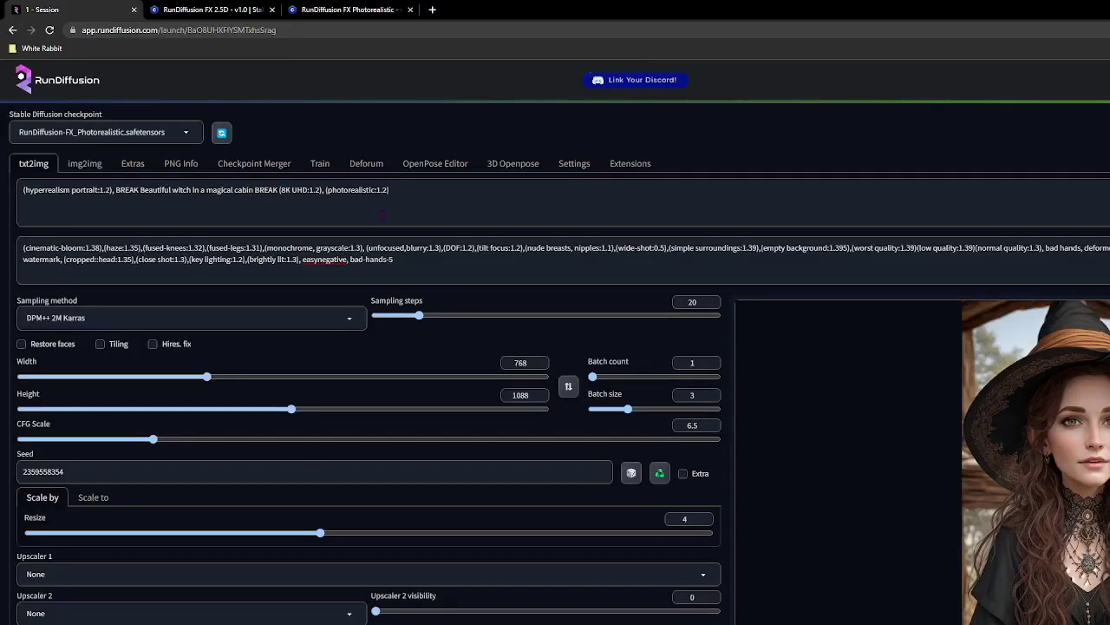
pyautogui.click(425, 199)
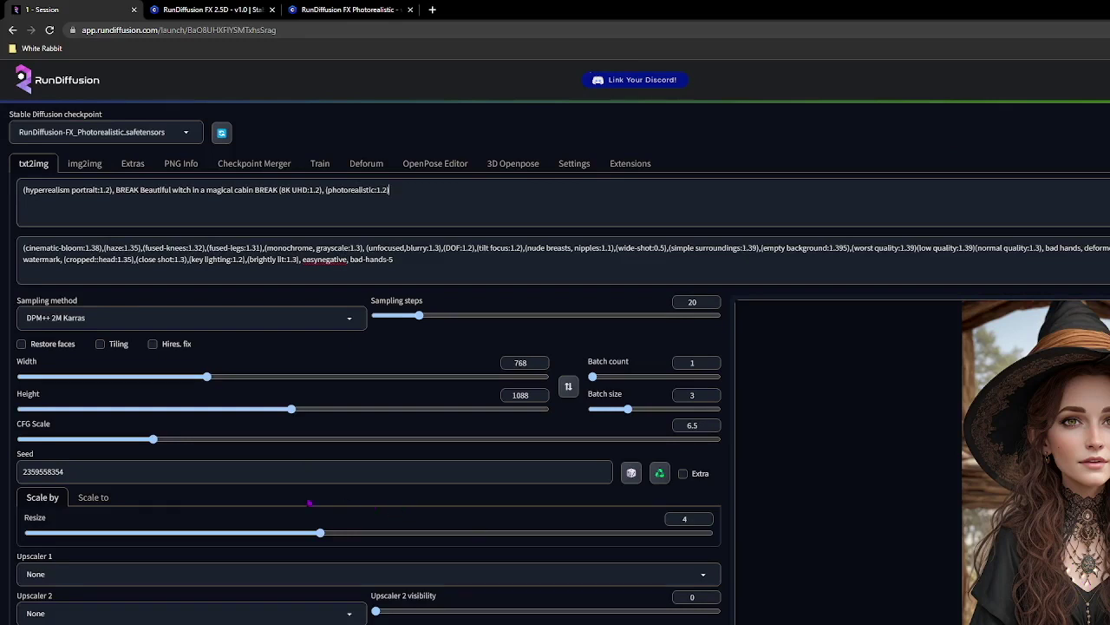
pyautogui.moveTo(81, 473); pyautogui.dragTo(7, 477)
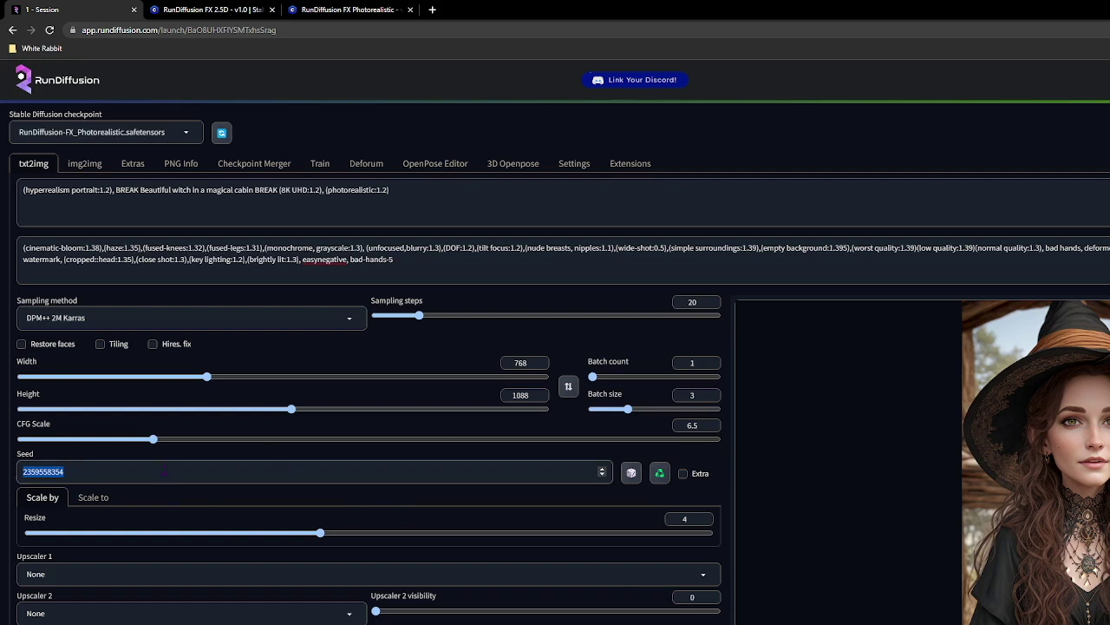
pyautogui.click(170, 470)
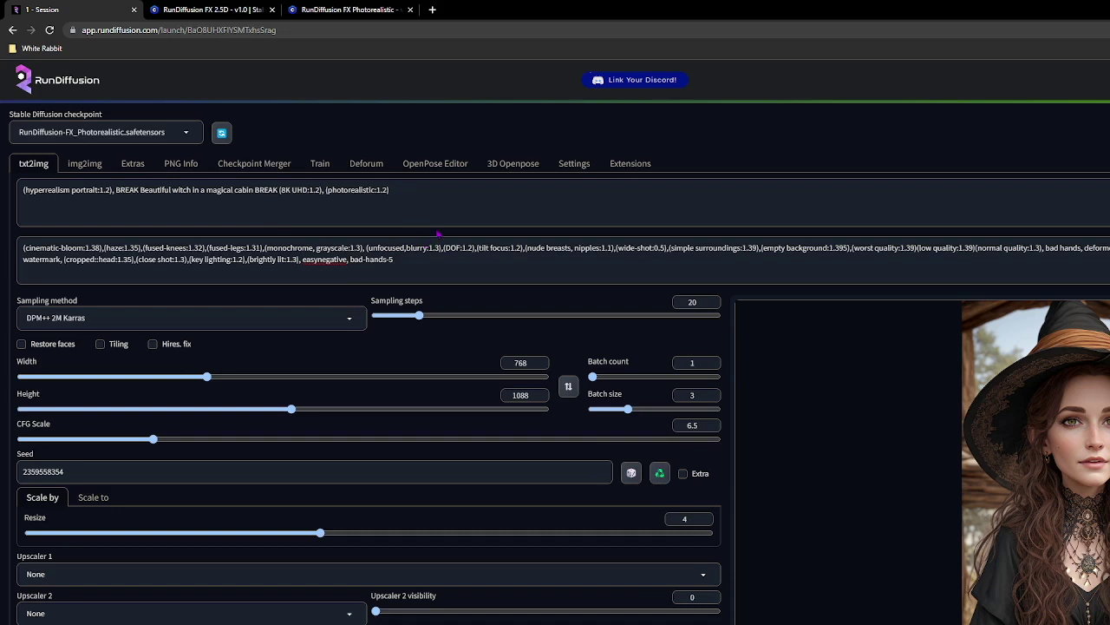
# - Replace "Beautiful witch in a magical cabin" in the prompt with "Magical wizard casting a spell"
pyautogui.moveTo(253, 189); pyautogui.dragTo(139, 190)
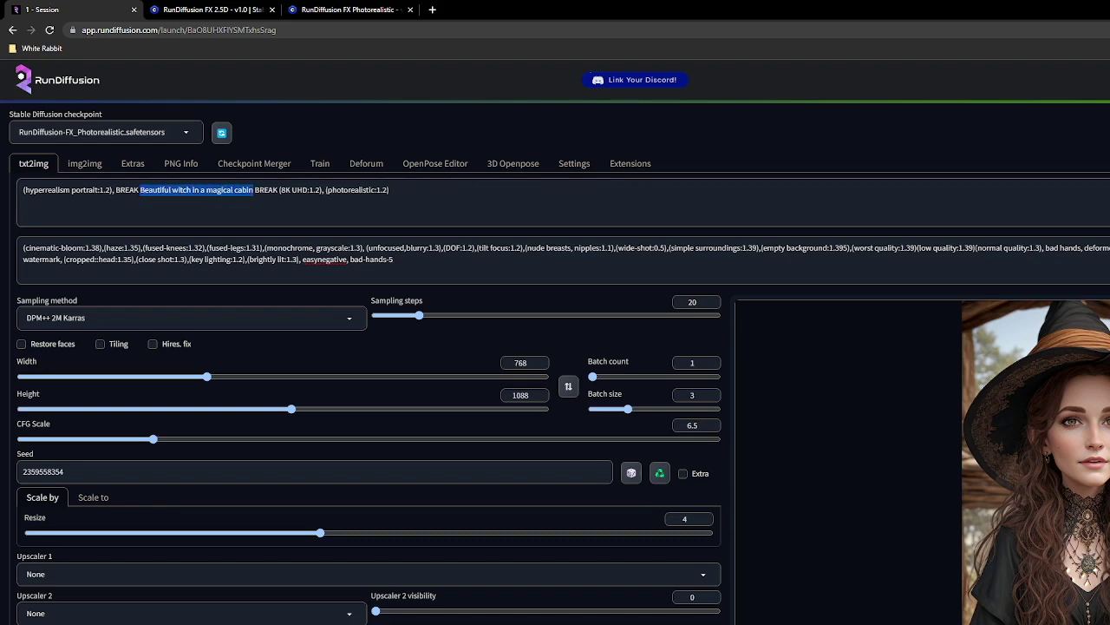
pyautogui.write('MAgical wi')
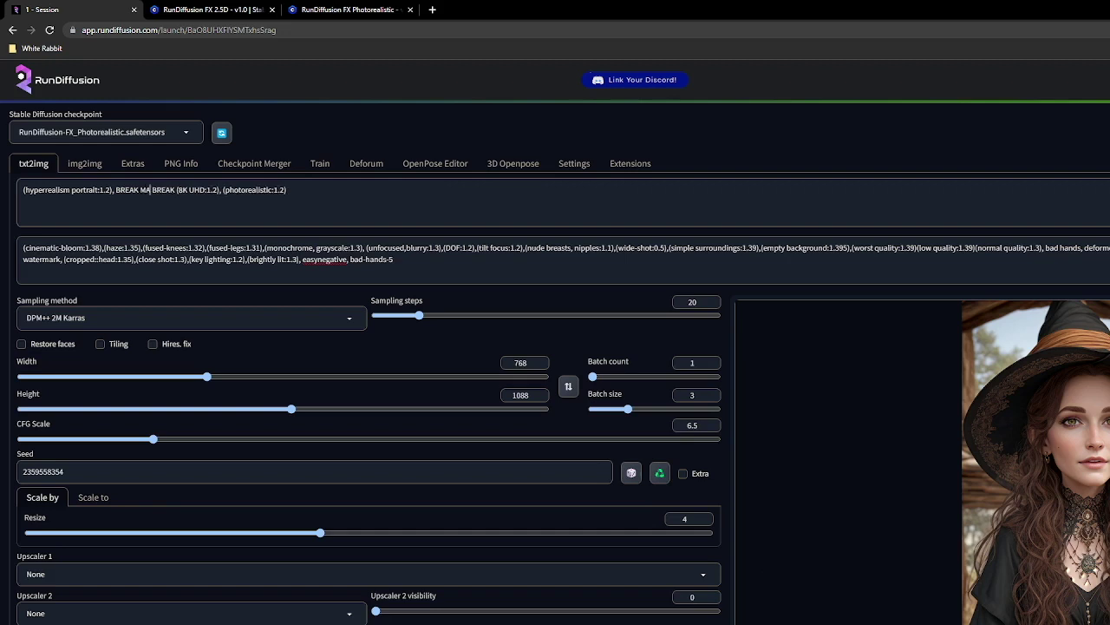
pyautogui.write('zard')
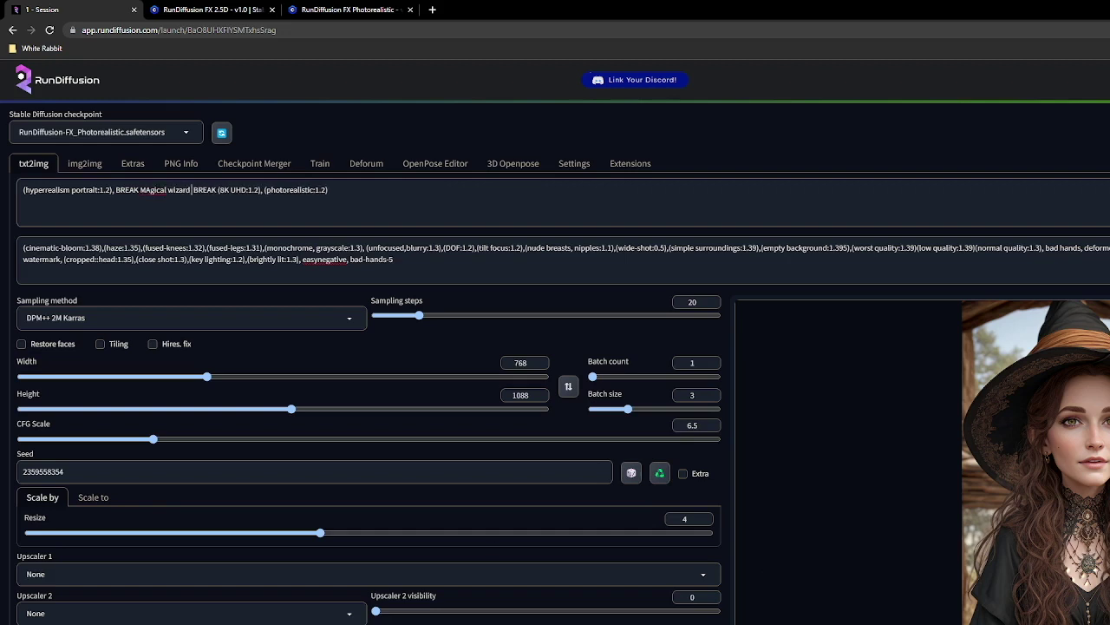
pyautogui.rightClick(151, 190)
pyautogui.click(172, 200)
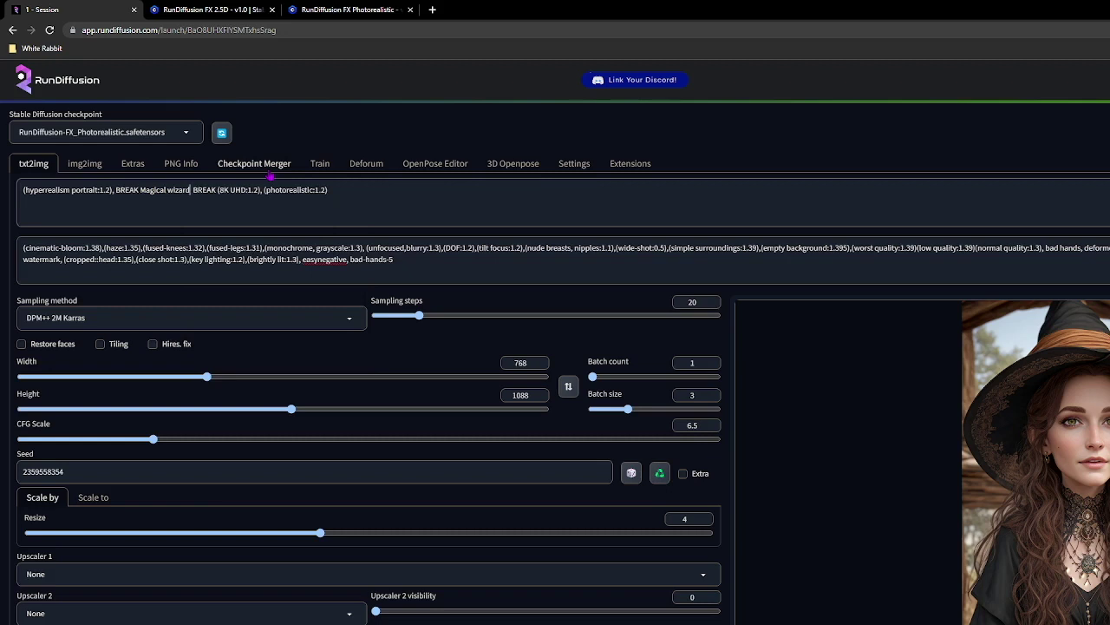
pyautogui.write('casting a spell')
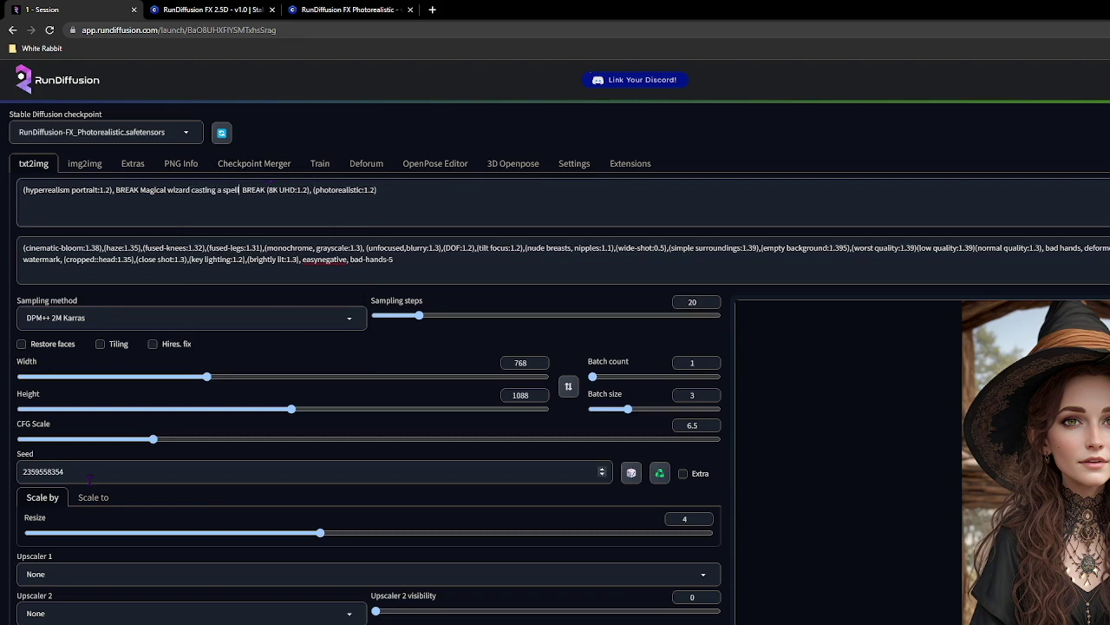
# - Clear the fixed seed and generate the wizard images
pyautogui.moveTo(78, 471); pyautogui.dragTo(6, 473)
pyautogui.press('BackSpace')
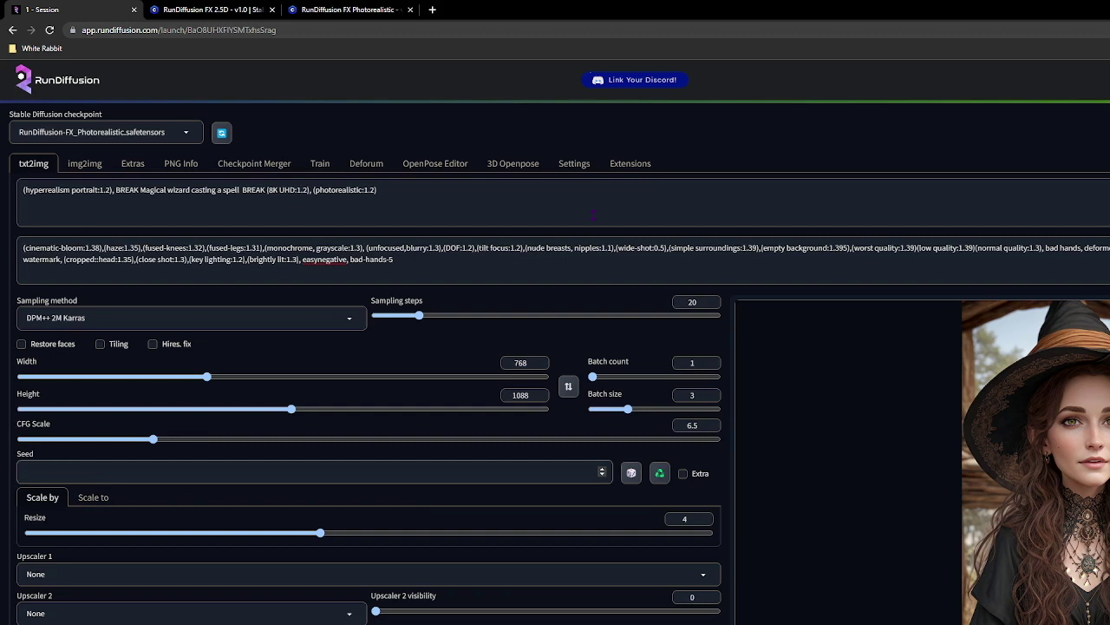
pyautogui.click(519, 395)
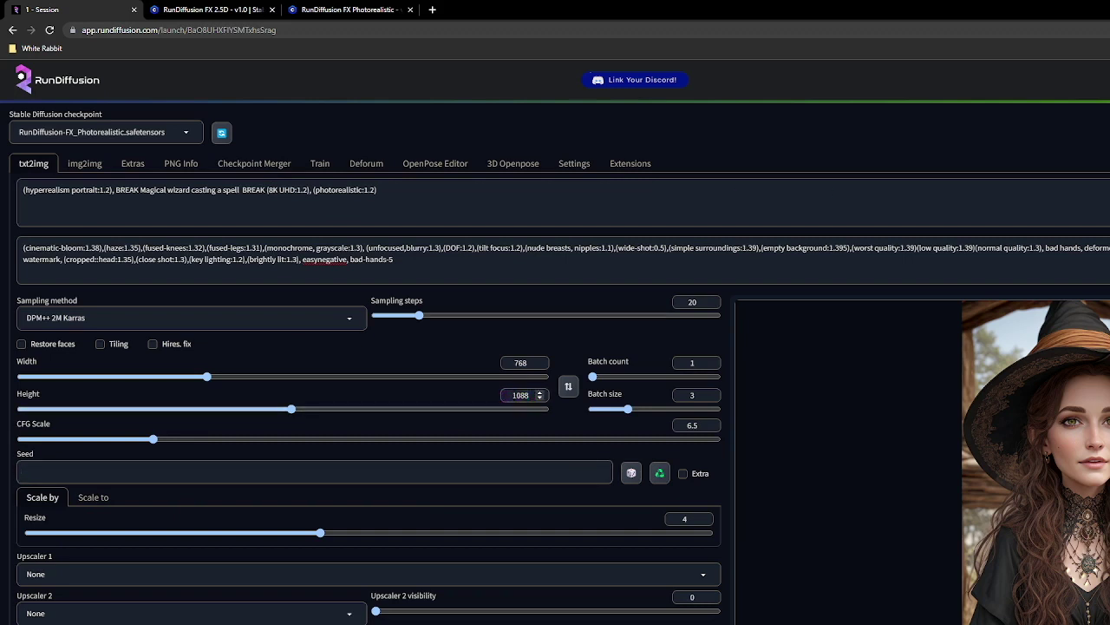
pyautogui.hotkey('ctrl', 'Return')
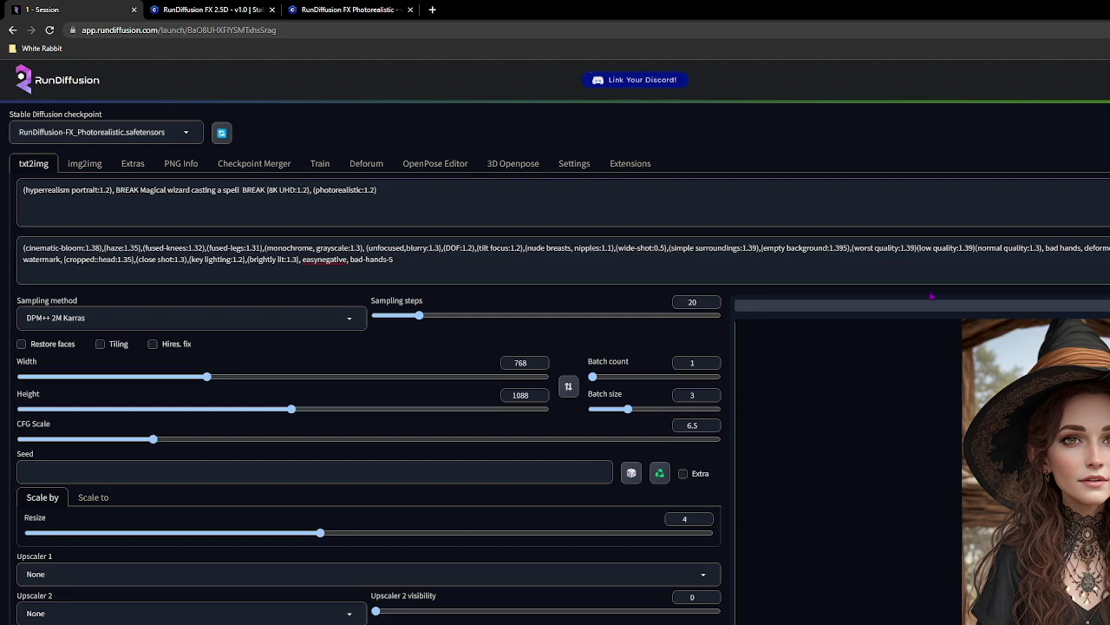
# - Set the seed to -1
pyautogui.click(93, 468)
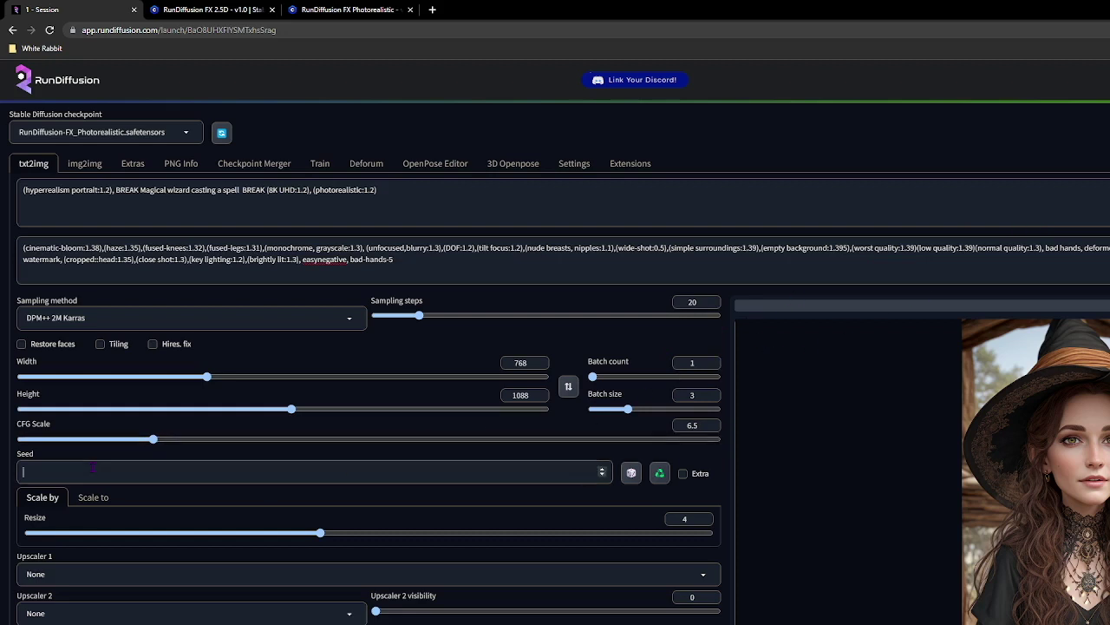
pyautogui.write('-01')
pyautogui.press('BackSpace')
pyautogui.press('BackSpace')
pyautogui.write('1')
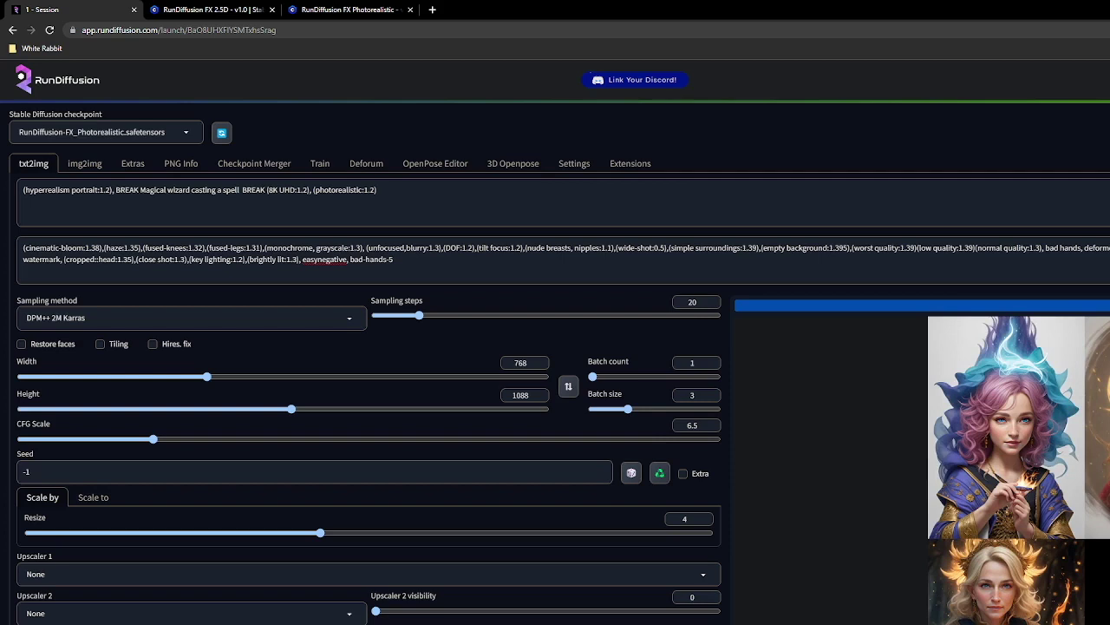
# - Give the phrase "Magical wizard" in the prompt an attention weight of 1.2
pyautogui.click(190, 190)
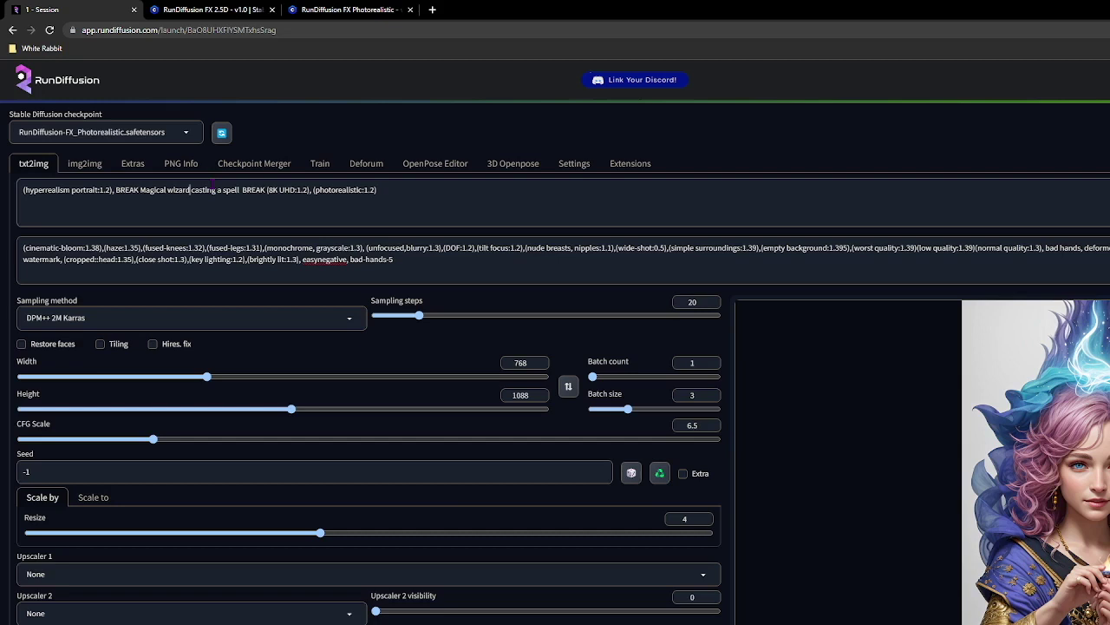
pyautogui.hotkey('ctrl', 'shift', 'Left')
pyautogui.hotkey('ctrl', 'shift', 'Left')
pyautogui.hotkey('ctrl', 'Up')
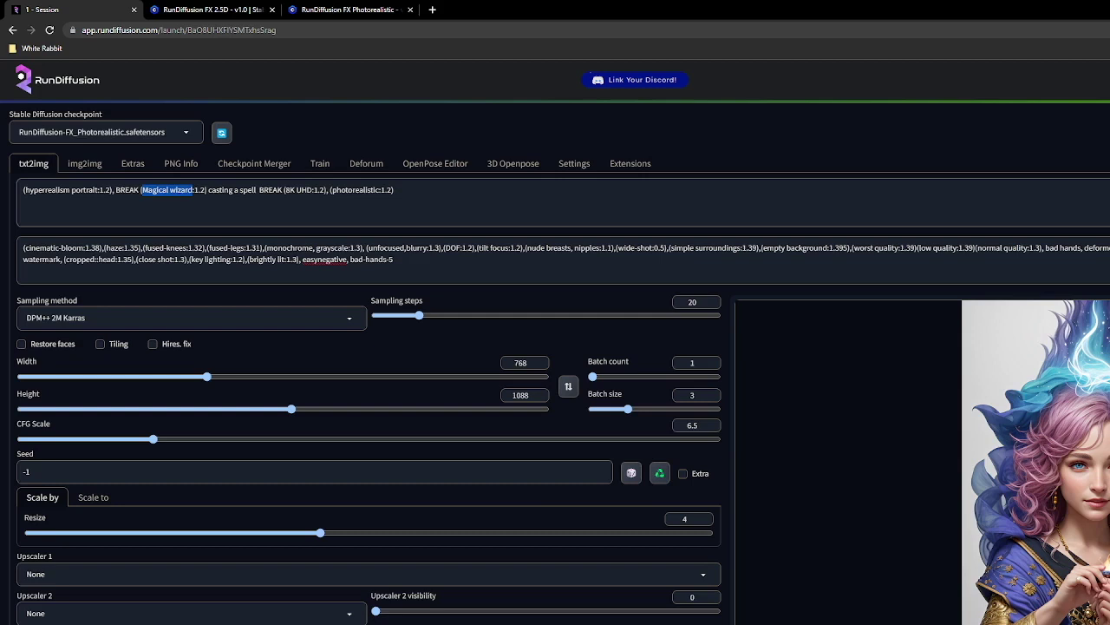
pyautogui.press('Left')
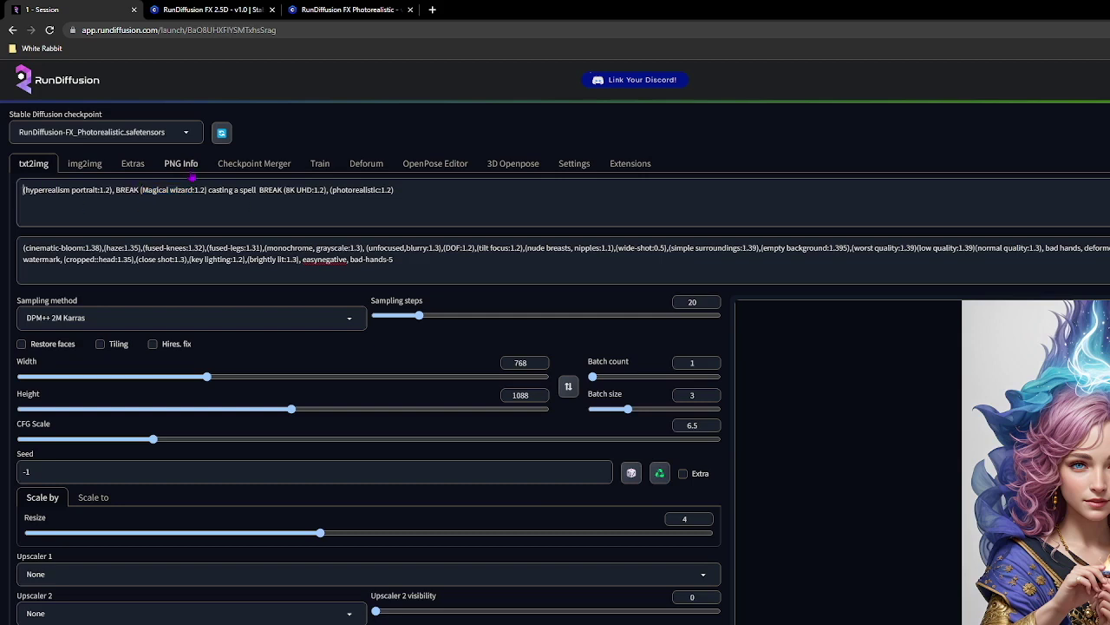
# - Change the weighted subject in the prompt to "Male wizard" and generate the images
pyautogui.hotkey('ctrl', 'a')
pyautogui.press('Left')
pyautogui.write('Male m')
pyautogui.press('Delete')
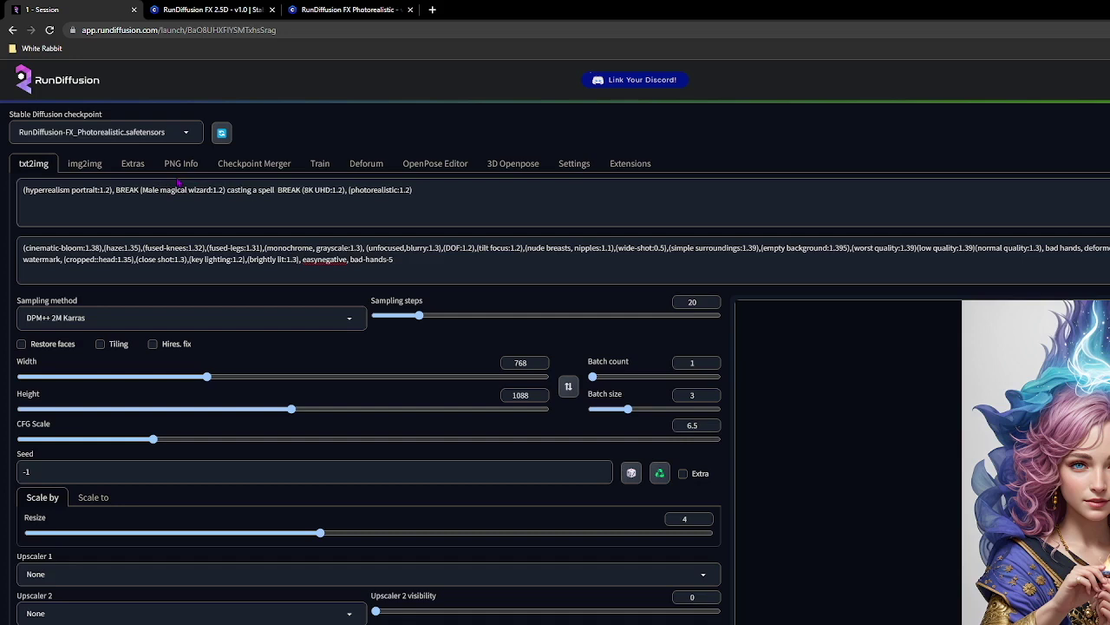
pyautogui.press('Right')
pyautogui.press('Right')
pyautogui.press('Right')
pyautogui.press('Right')
pyautogui.press('Right')
pyautogui.press('Right')
pyautogui.press('BackSpace')
pyautogui.press('BackSpace')
pyautogui.press('BackSpace')
pyautogui.press('BackSpace')
pyautogui.press('BackSpace')
pyautogui.press('BackSpace')
pyautogui.press('BackSpace')
pyautogui.press('BackSpace')
pyautogui.press('BackSpace')
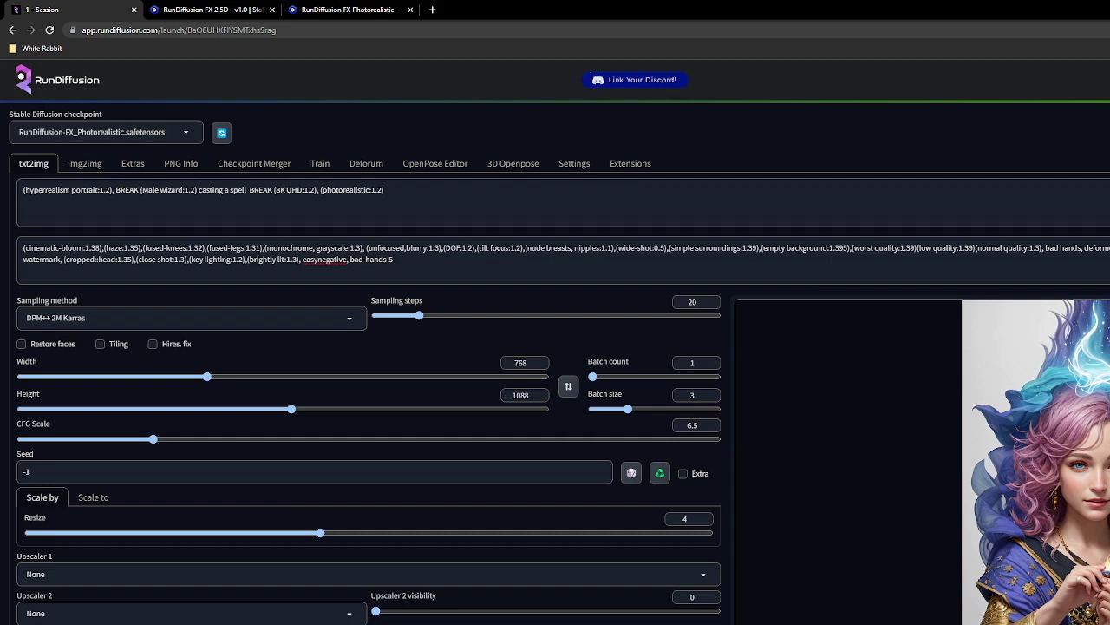
pyautogui.hotkey('ctrl', 'Return')
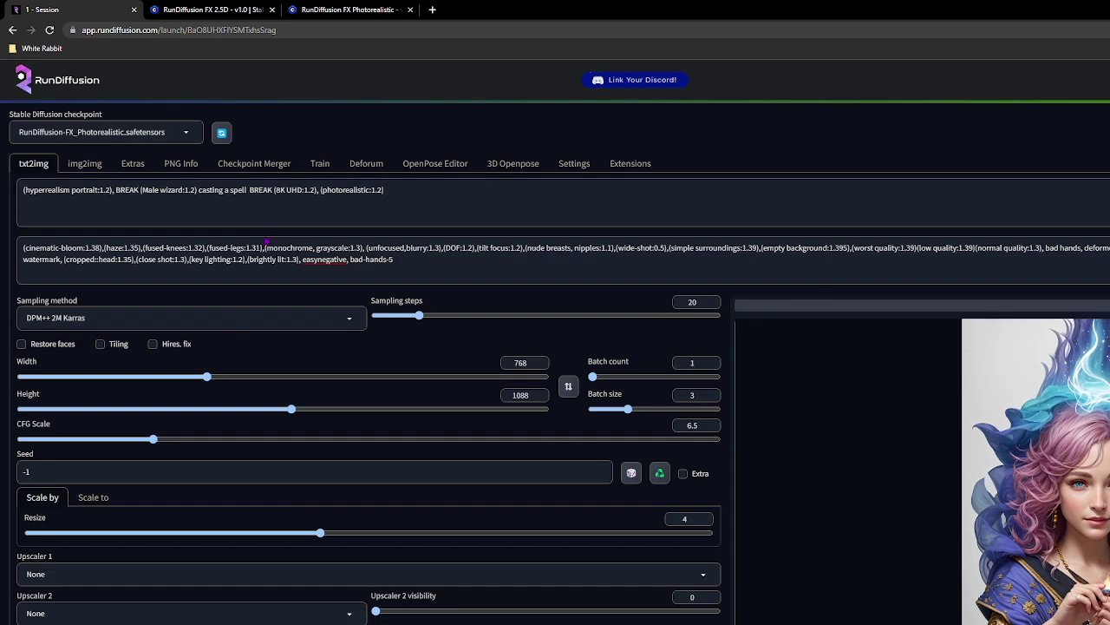
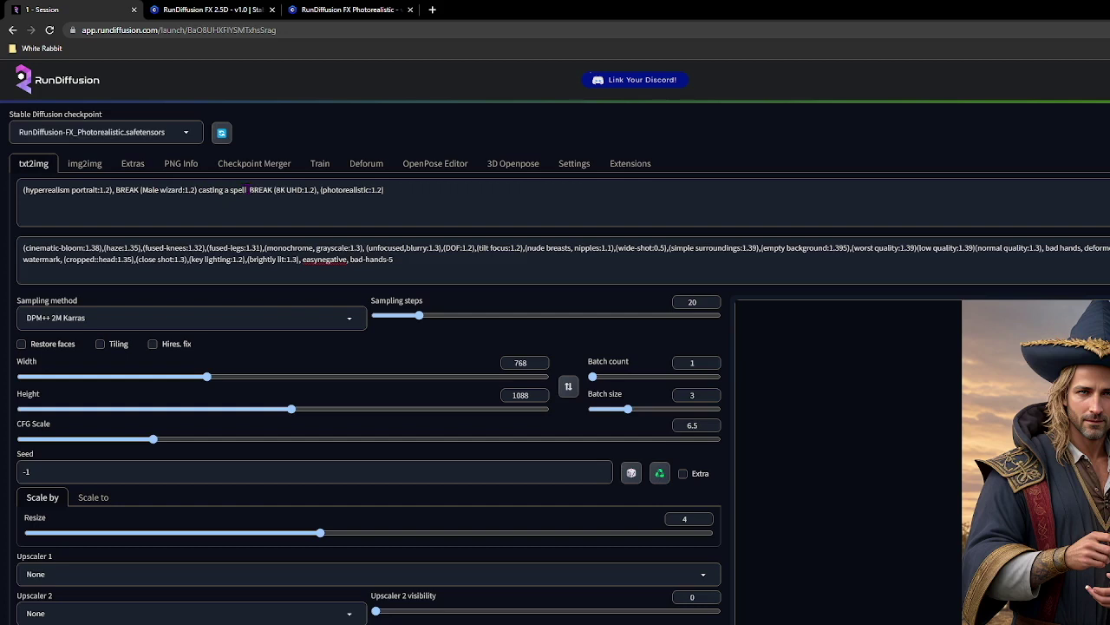
# - Delete "(Male wizard:1.2) casting a spell" from between the two BREAK keywords in the prompt
pyautogui.click(402, 162)
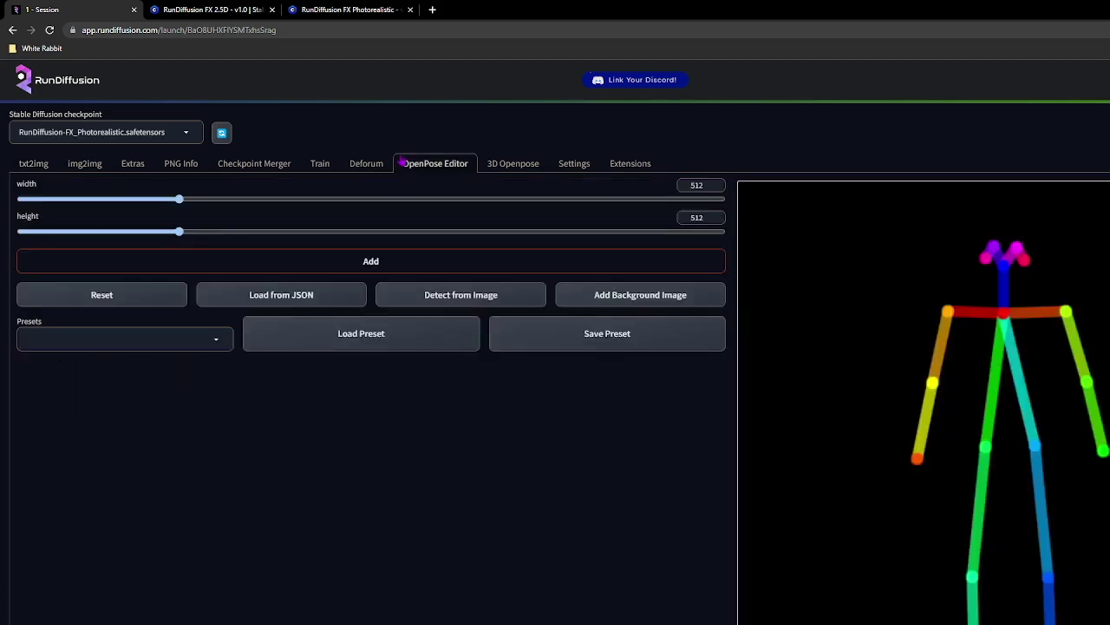
pyautogui.click(34, 165)
pyautogui.click(248, 189)
pyautogui.press('Delete')
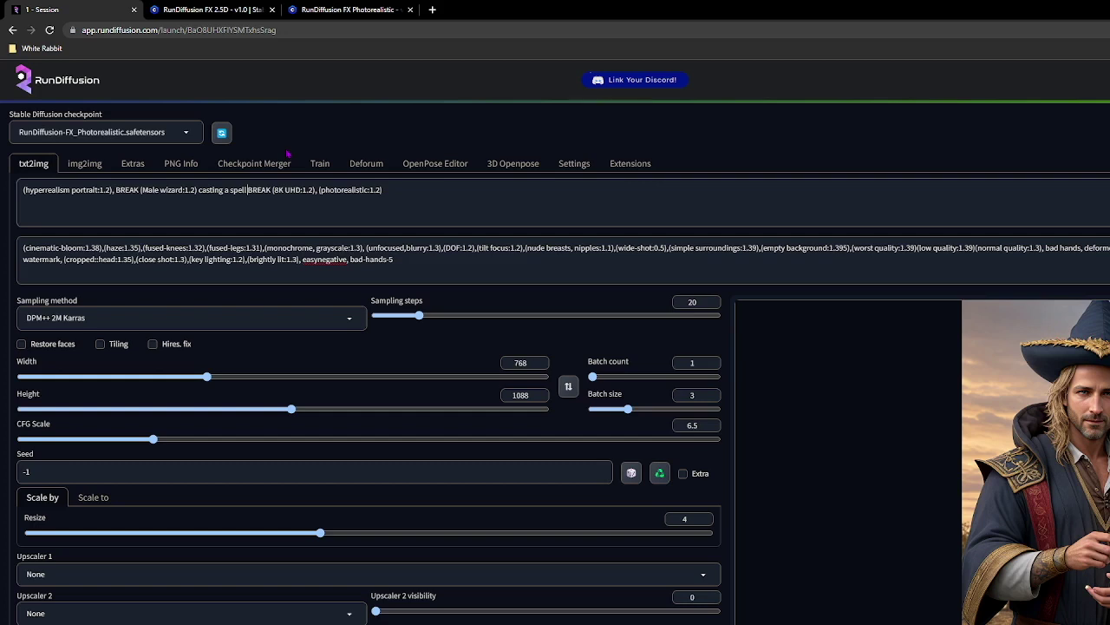
pyautogui.press('BackSpace')
pyautogui.press('BackSpace')
pyautogui.press('BackSpace')
pyautogui.press('BackSpace')
pyautogui.press('BackSpace')
pyautogui.press('BackSpace')
pyautogui.press('BackSpace')
pyautogui.press('BackSpace')
pyautogui.press('BackSpace')
pyautogui.press('BackSpace')
pyautogui.press('BackSpace')
pyautogui.press('BackSpace')
pyautogui.press('BackSpace')
pyautogui.press('BackSpace')
pyautogui.press('BackSpace')
pyautogui.press('BackSpace')
pyautogui.press('BackSpace')
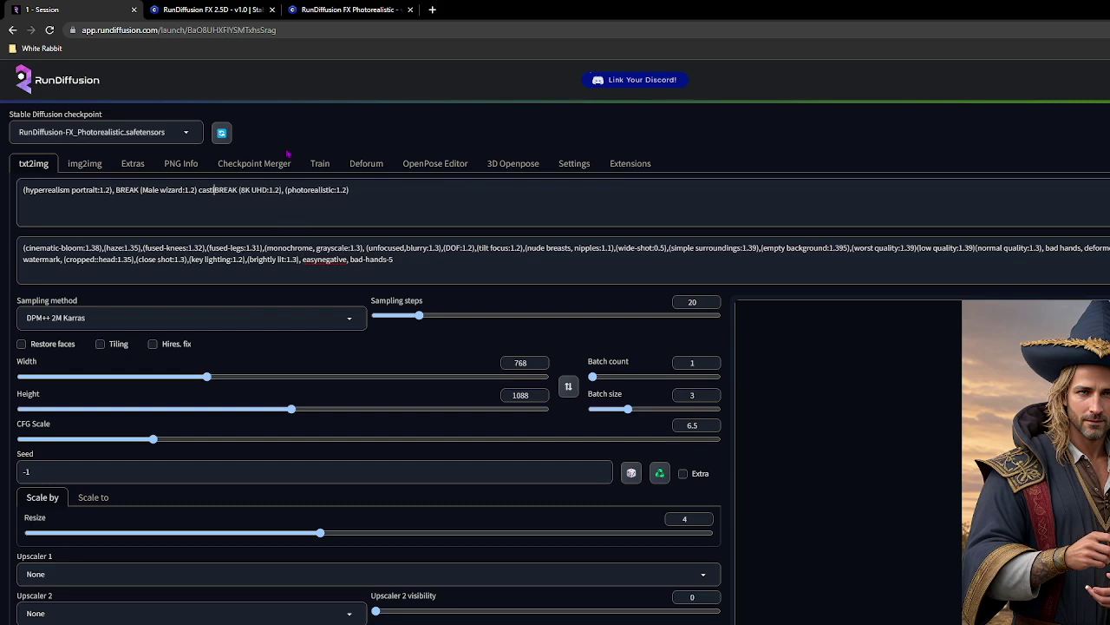
pyautogui.press('BackSpace')
pyautogui.press('BackSpace')
pyautogui.press('BackSpace')
pyautogui.press('BackSpace')
pyautogui.press('BackSpace')
pyautogui.press('BackSpace')
pyautogui.press('BackSpace')
pyautogui.press('BackSpace')
pyautogui.press('BackSpace')
pyautogui.press('BackSpace')
pyautogui.press('BackSpace')
pyautogui.press('BackSpace')
pyautogui.press('BackSpace')
pyautogui.press('BackSpace')
pyautogui.press('BackSpace')
pyautogui.press('BackSpace')
pyautogui.press('BackSpace')
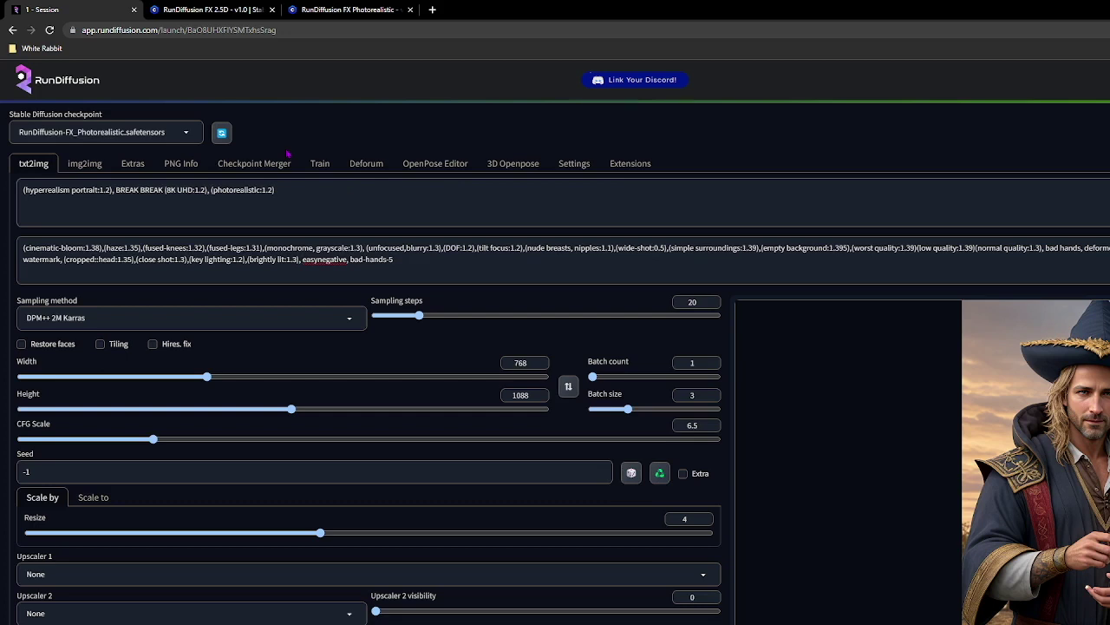
# - Enter "Male wizard" between the two BREAK keywords and give it an attention weight of 1.2
pyautogui.write('Male wizard')
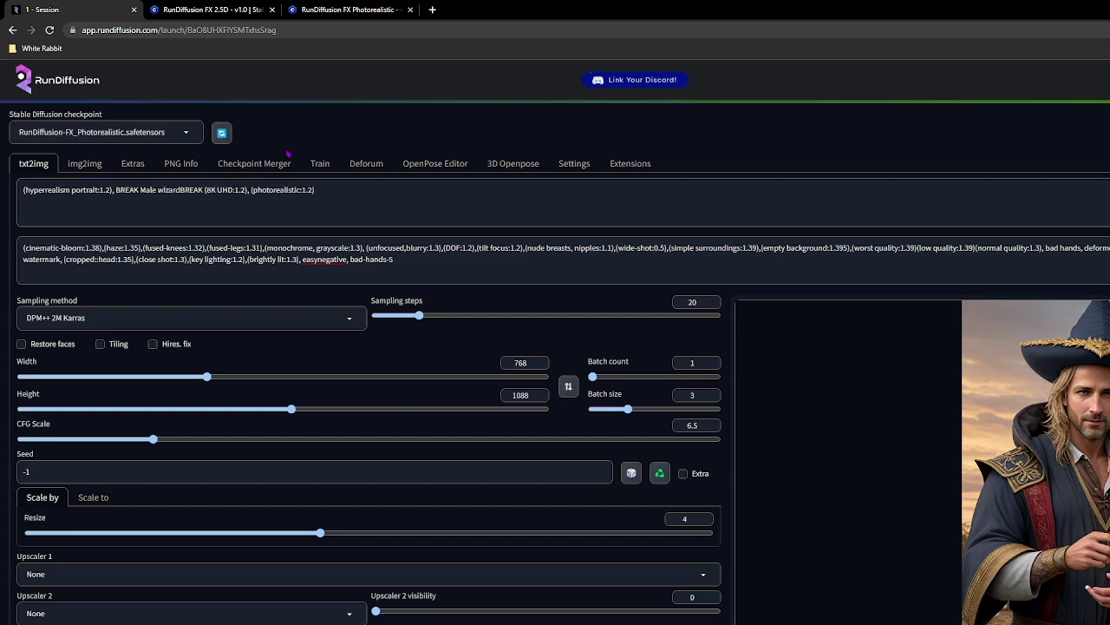
pyautogui.hotkey('ctrl', 'shift', 'Left')
pyautogui.hotkey('ctrl', 'shift', 'Left')
pyautogui.hotkey('ctrl', 'Up')
pyautogui.hotkey('ctrl', 'Up')
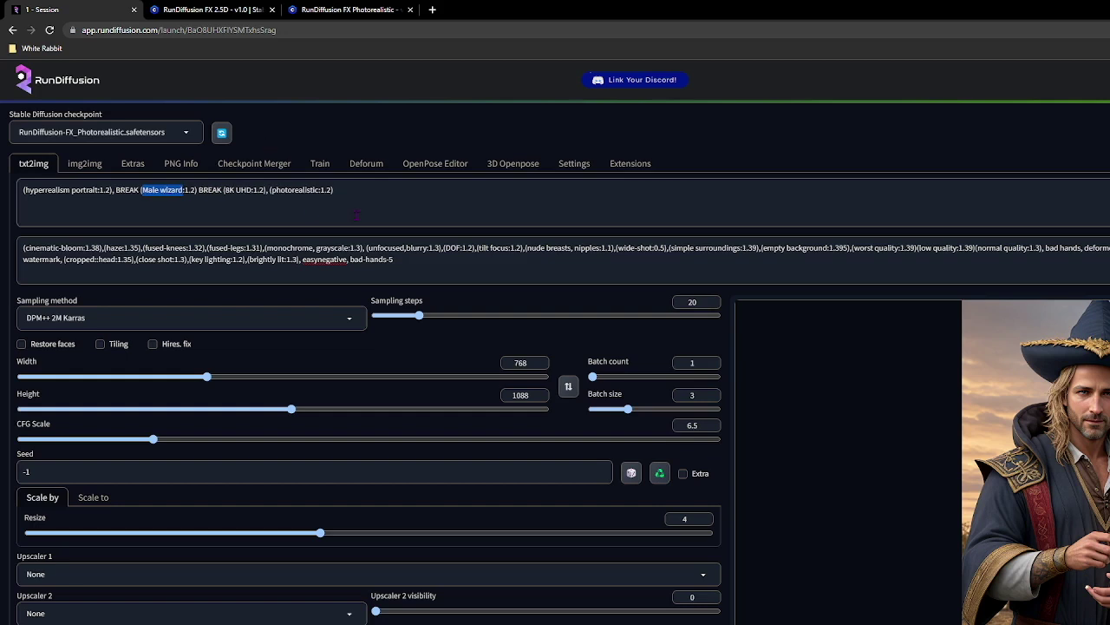
pyautogui.press('End')
# - Remove "(Male wizard:1.2)" from the prompt, keeping both BREAK keywords
pyautogui.click(199, 189)
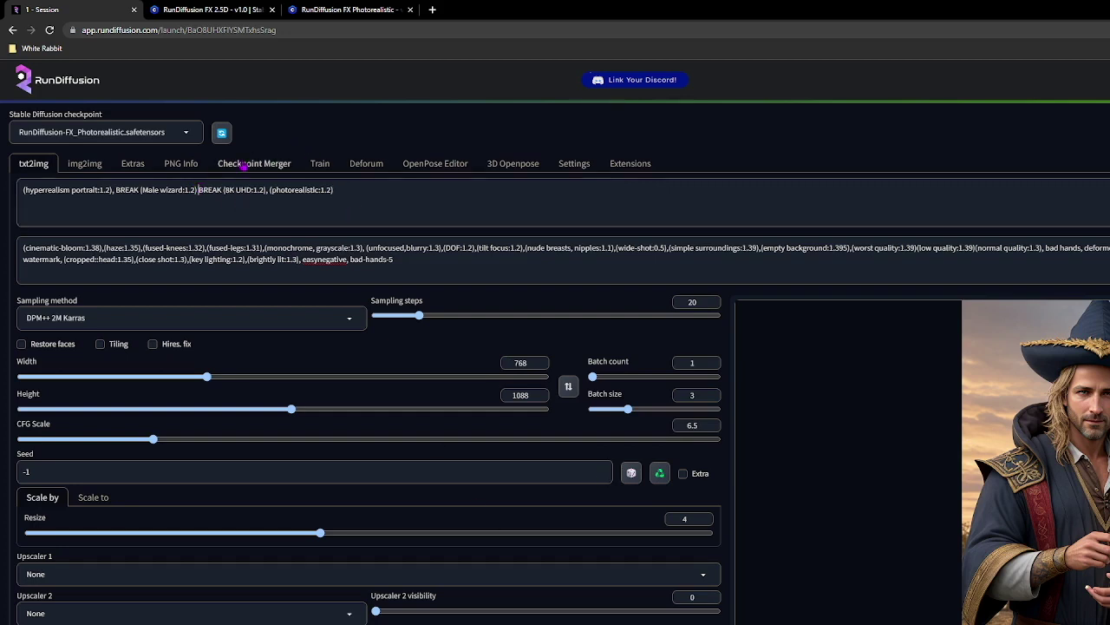
pyautogui.press('Delete')
pyautogui.press('BackSpace')
pyautogui.press('BackSpace')
pyautogui.press('BackSpace')
pyautogui.press('BackSpace')
pyautogui.press('BackSpace')
pyautogui.press('BackSpace')
pyautogui.press('BackSpace')
pyautogui.press('BackSpace')
pyautogui.press('BackSpace')
pyautogui.press('BackSpace')
pyautogui.press('BackSpace')
pyautogui.press('BackSpace')
pyautogui.press('BackSpace')
pyautogui.press('BackSpace')
pyautogui.press('BackSpace')
pyautogui.press('BackSpace')
pyautogui.press('BackSpace')
pyautogui.press('BackSpace')
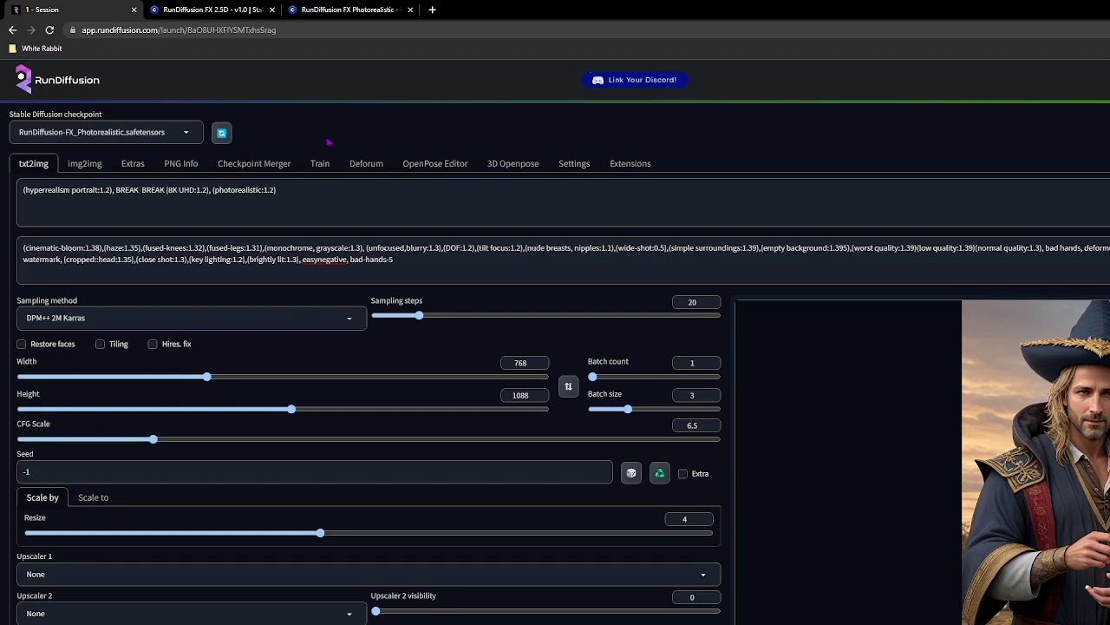
# - Enter "large green ogre" as the subject between the two BREAK keywords
pyautogui.write('orge')
pyautogui.press('BackSpace')
pyautogui.press('BackSpace')
pyautogui.press('BackSpace')
pyautogui.write('gre')
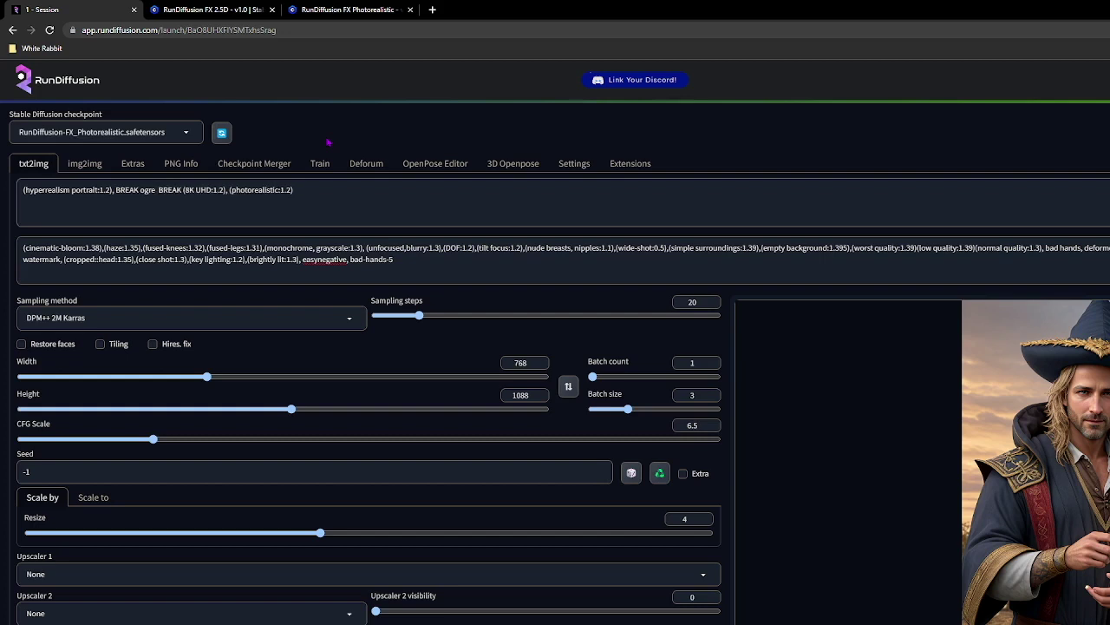
pyautogui.press('BackSpace')
pyautogui.press('BackSpace')
pyautogui.press('BackSpace')
pyautogui.press('BackSpace')
pyautogui.press('BackSpace')
pyautogui.write('large greeen')
pyautogui.press('BackSpace')
pyautogui.press('BackSpace')
pyautogui.write('n ogre')
# - Give "large green ogre" in the prompt an attention weight of 1.2 and generate the images
pyautogui.hotkey('ctrl', 'shift', 'Left')
pyautogui.hotkey('ctrl', 'shift', 'Left')
pyautogui.hotkey('ctrl', 'shift', 'Left')
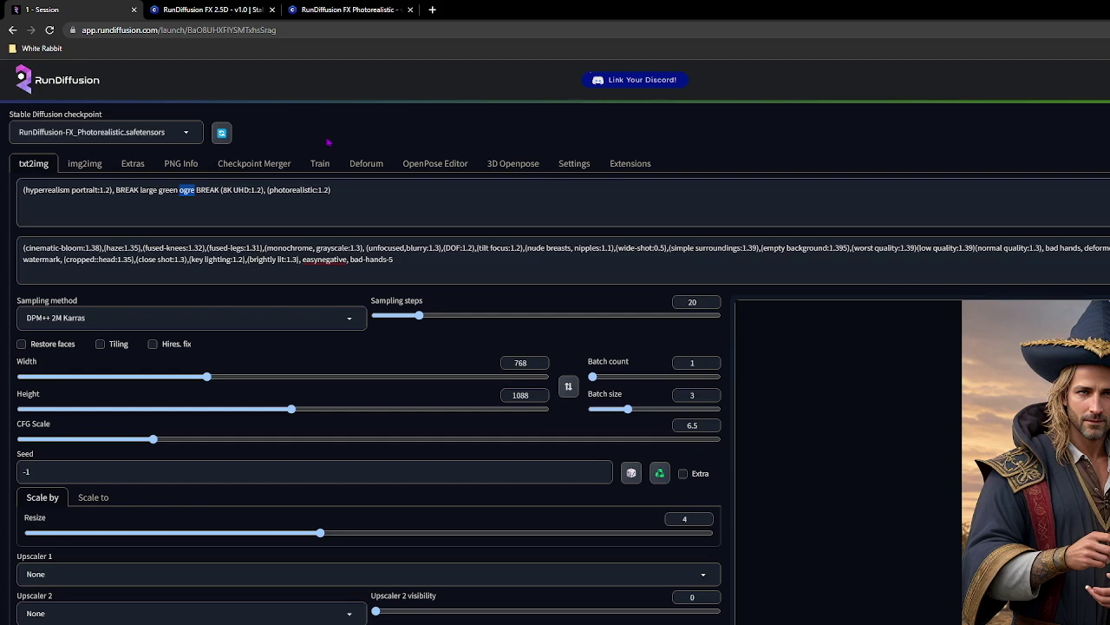
pyautogui.hotkey('ctrl', 'Up')
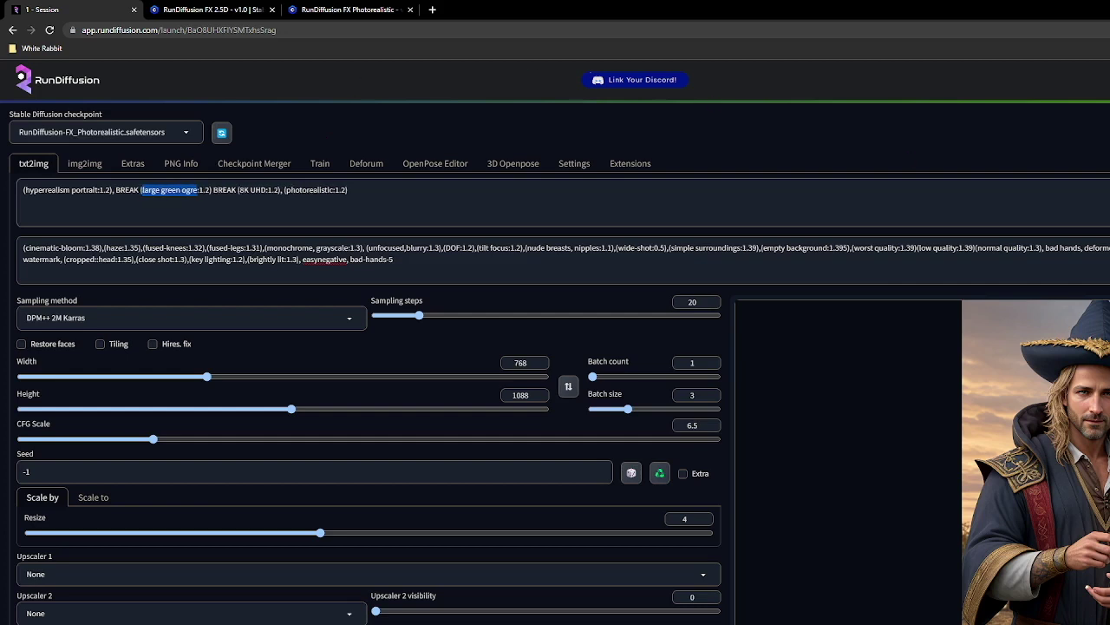
pyautogui.hotkey('ctrl', 'Return')
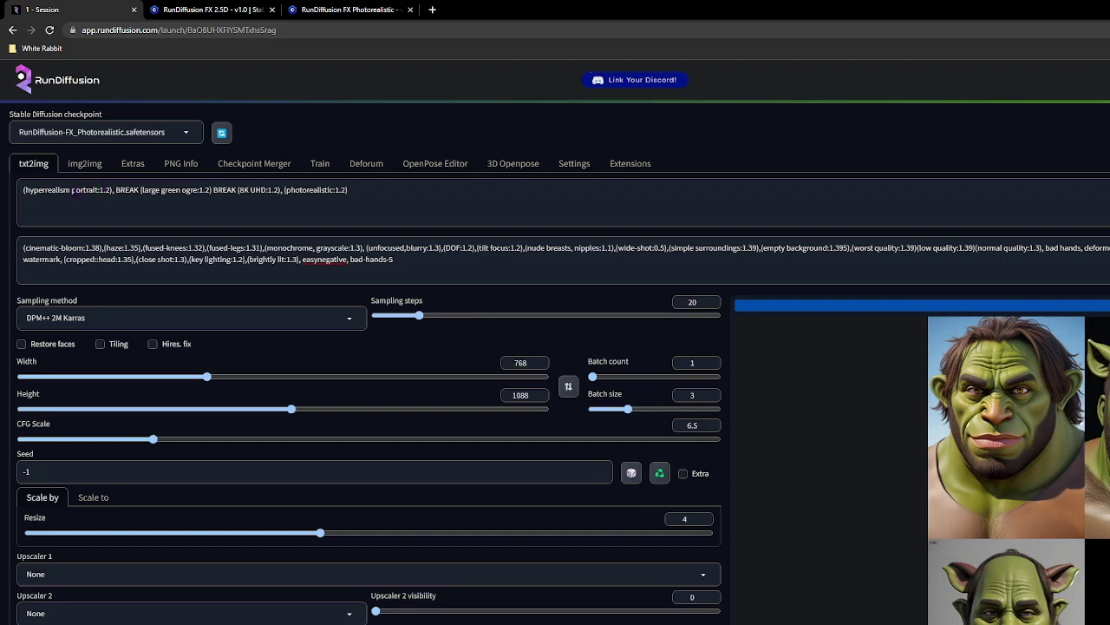
# - Remove the word "portrait" from the hyperrealism term at the start of the prompt
pyautogui.click(95, 189)
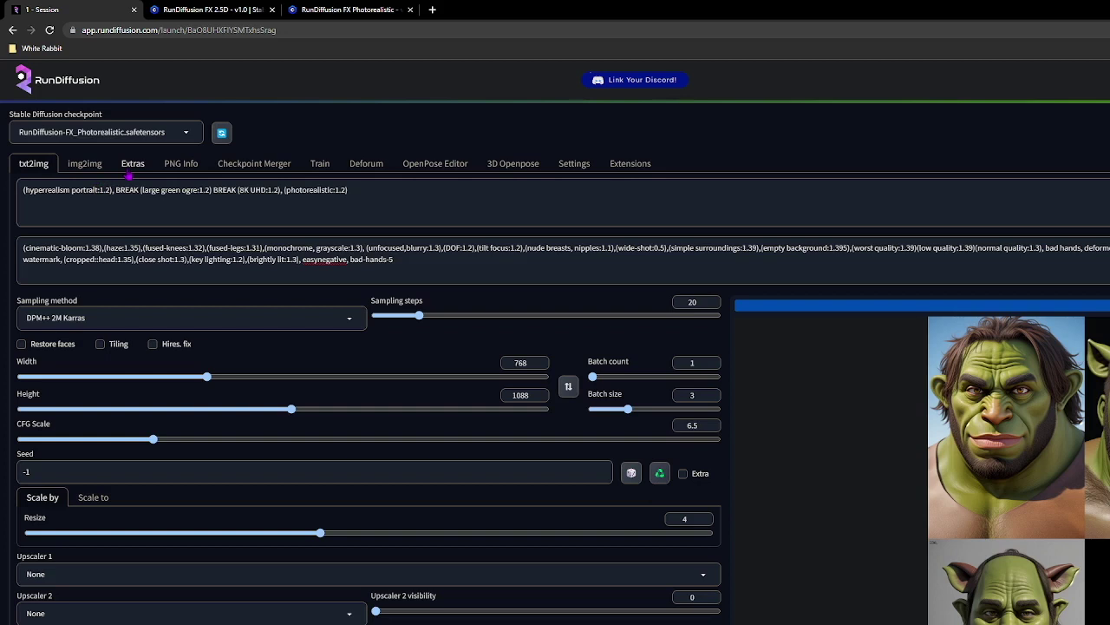
pyautogui.press('BackSpace')
pyautogui.press('BackSpace')
pyautogui.press('BackSpace')
pyautogui.press('BackSpace')
pyautogui.press('BackSpace')
pyautogui.press('BackSpace')
pyautogui.press('BackSpace')
pyautogui.press('BackSpace')
pyautogui.press('BackSpace')
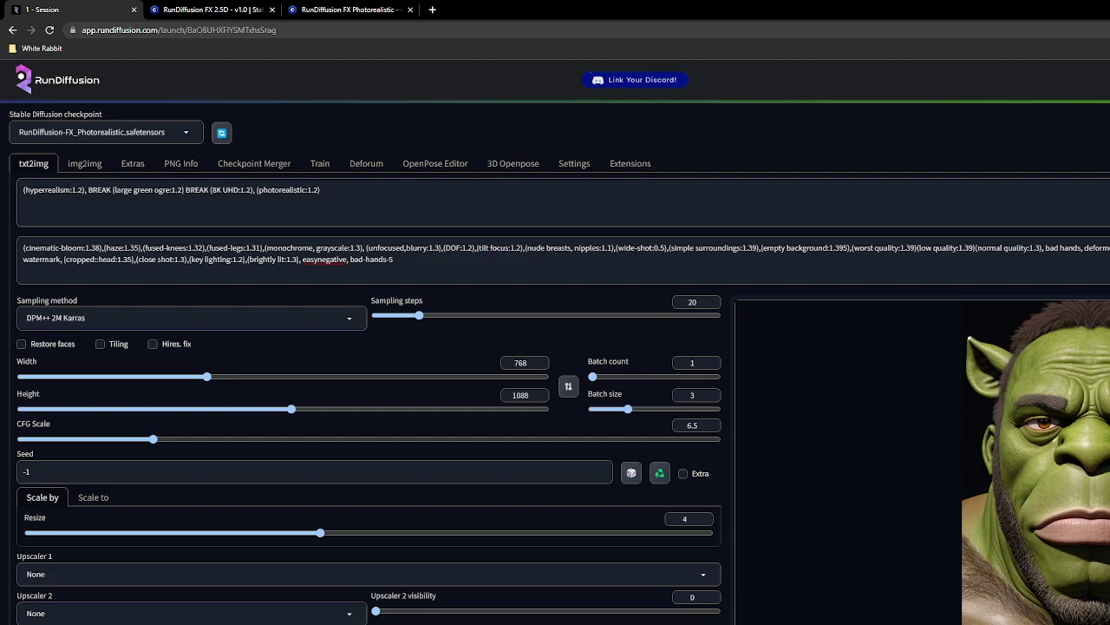
# - Examine the generated green ogre portraits one after another in the enlarged view
pyautogui.click(1081, 458)
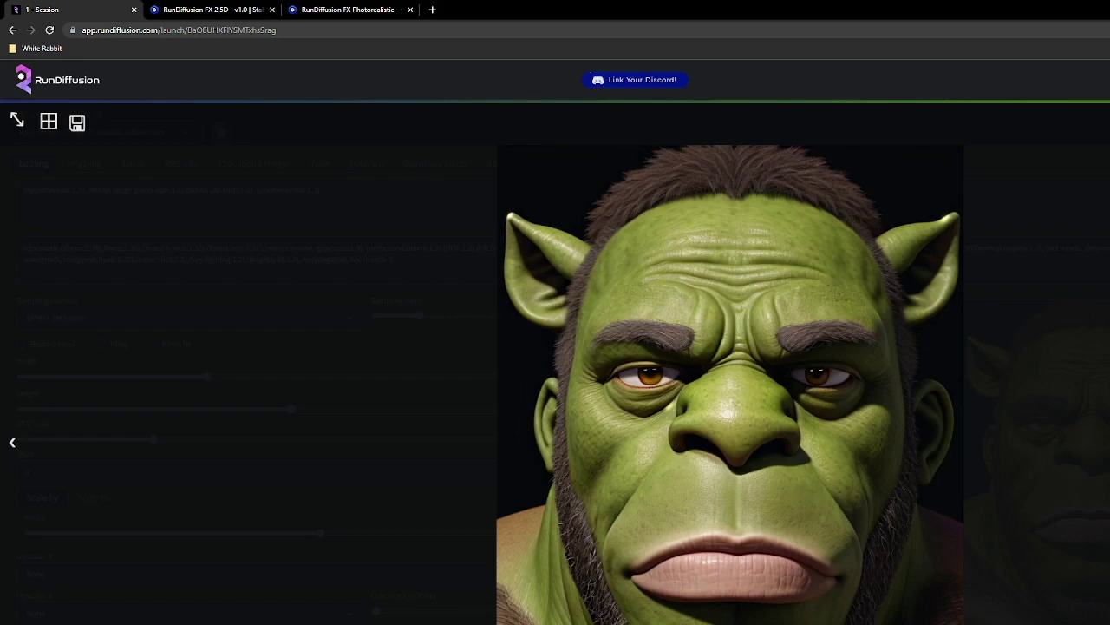
pyautogui.press('Right')
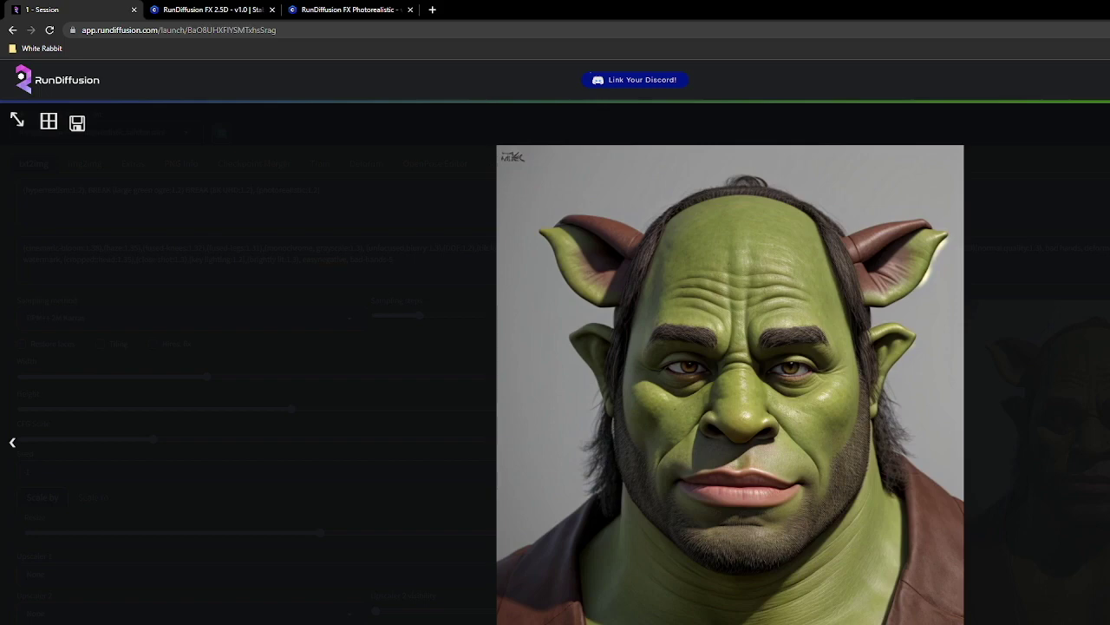
pyautogui.press('Right')
pyautogui.click(95, 165)
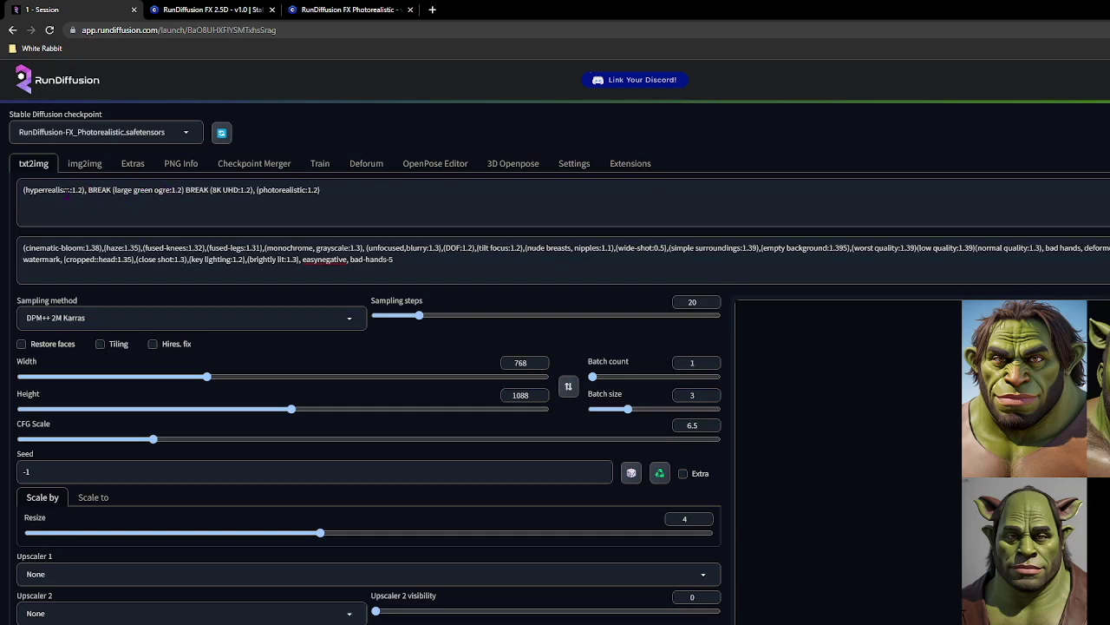
# - Replace "hyperrealism" with "comic style" in the prompt, extend the subject to "large green ogre walking in the woods", and generate
pyautogui.moveTo(70, 189); pyautogui.dragTo(24, 190)
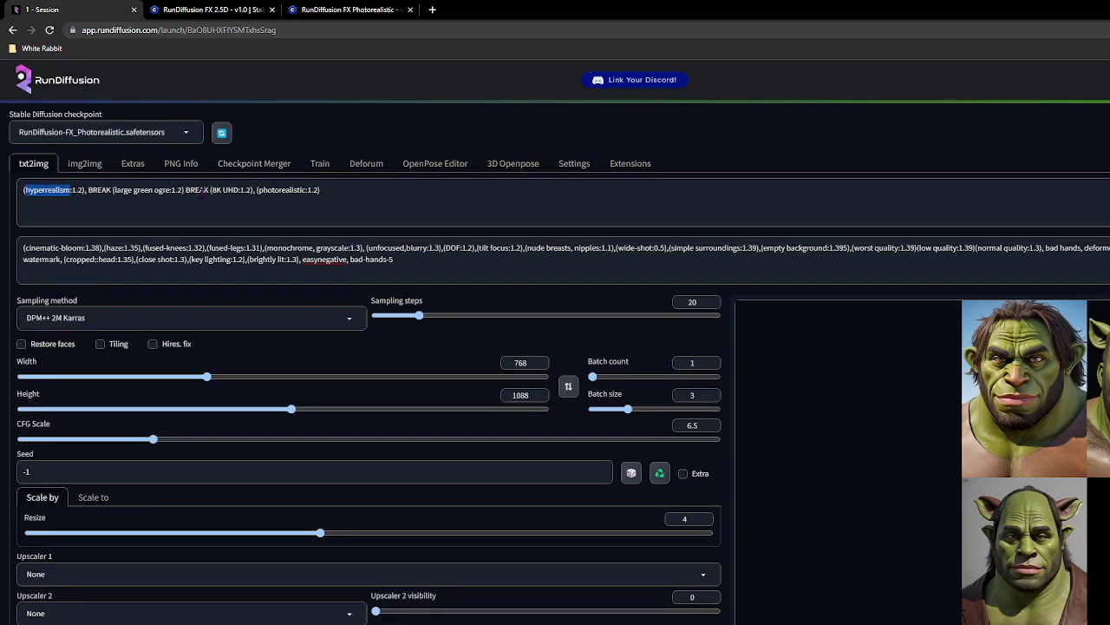
pyautogui.write('(comic style')
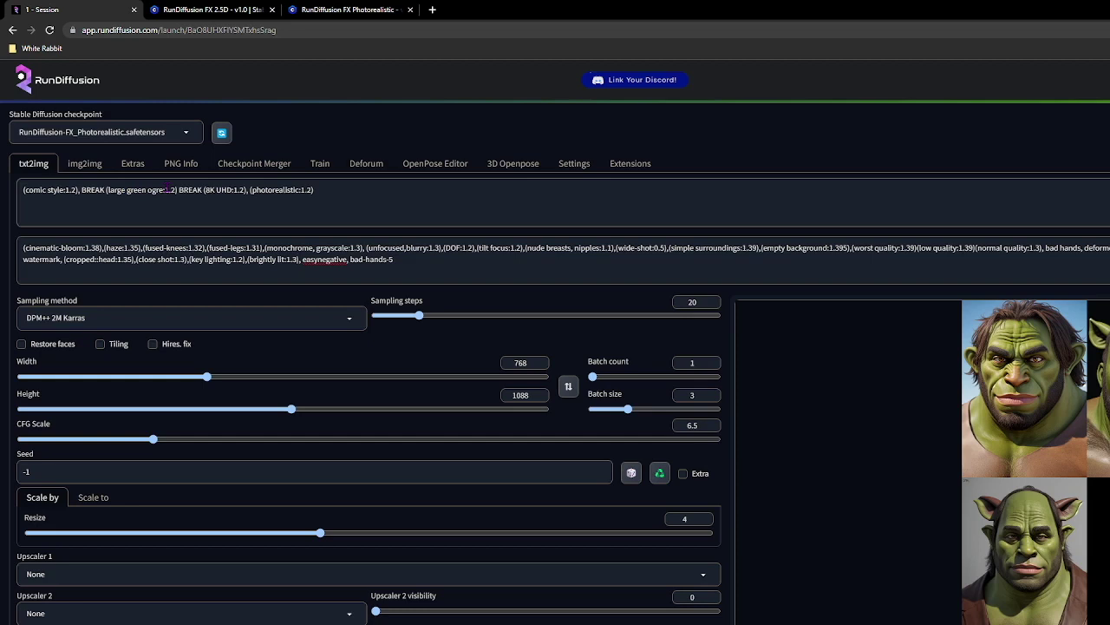
pyautogui.write(': walking in the woods')
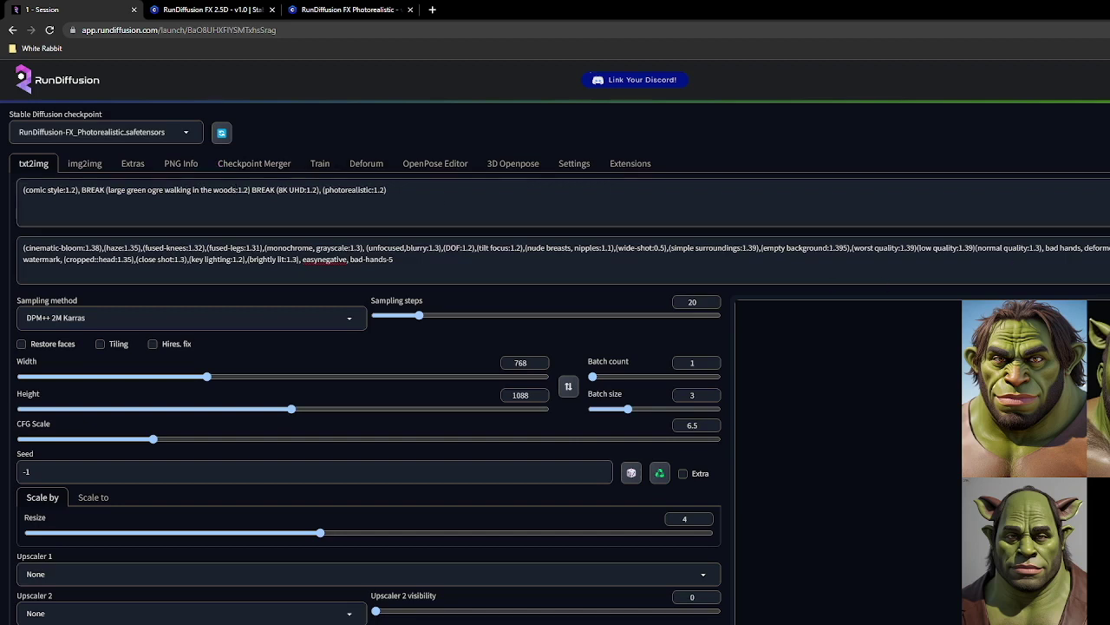
pyautogui.hotkey('ctrl', 'Return')
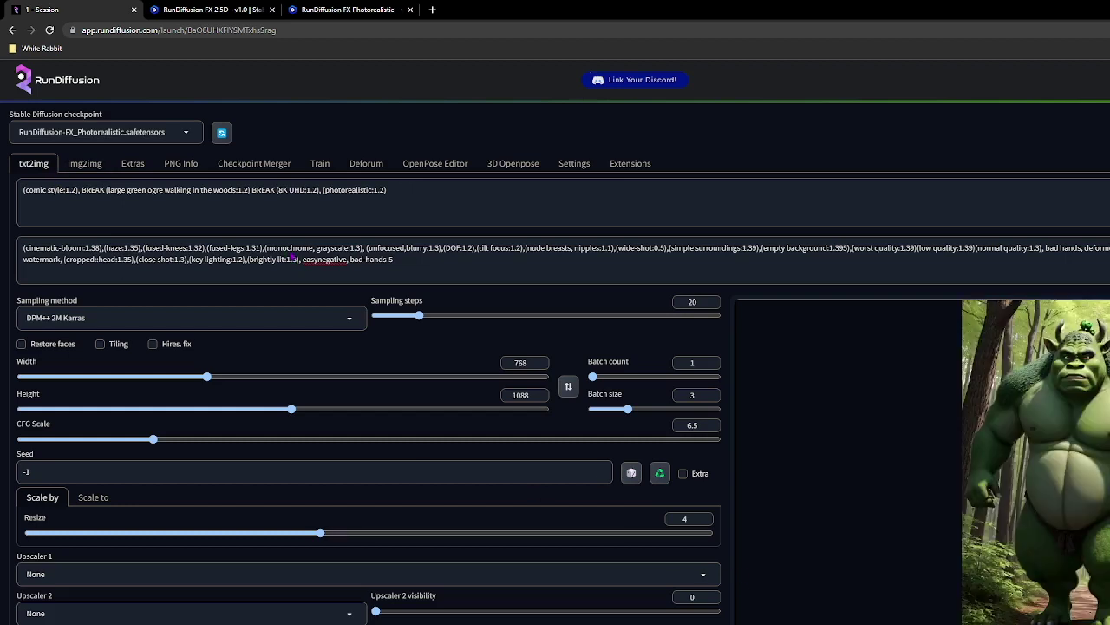
# - View the generated images of the ogre in the woods at enlarged size and close the viewer
pyautogui.click(1070, 571)
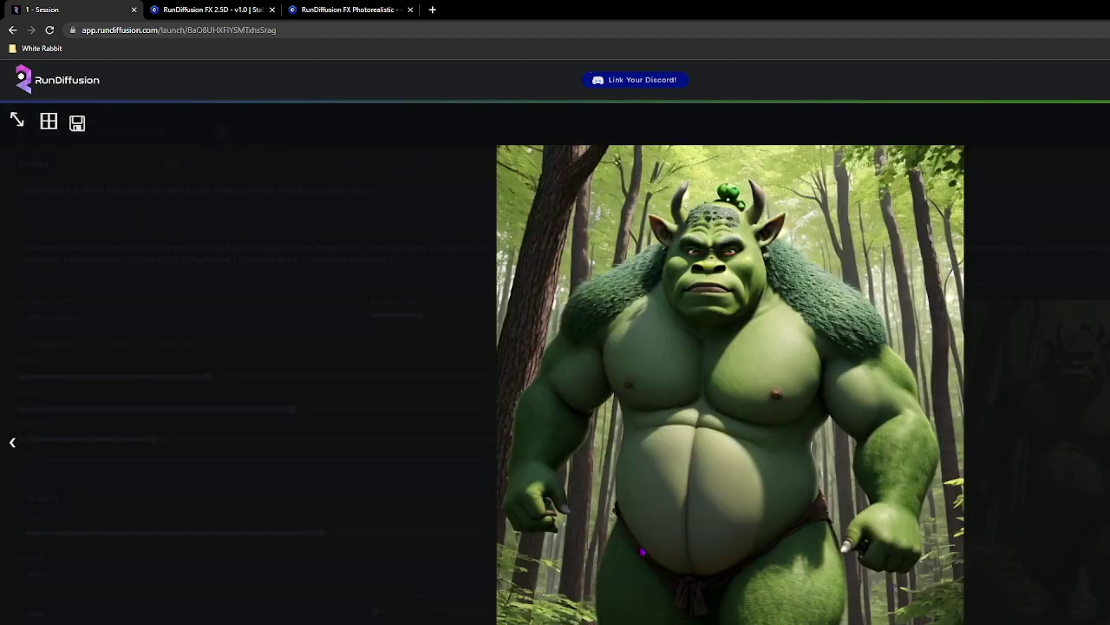
pyautogui.click(13, 447)
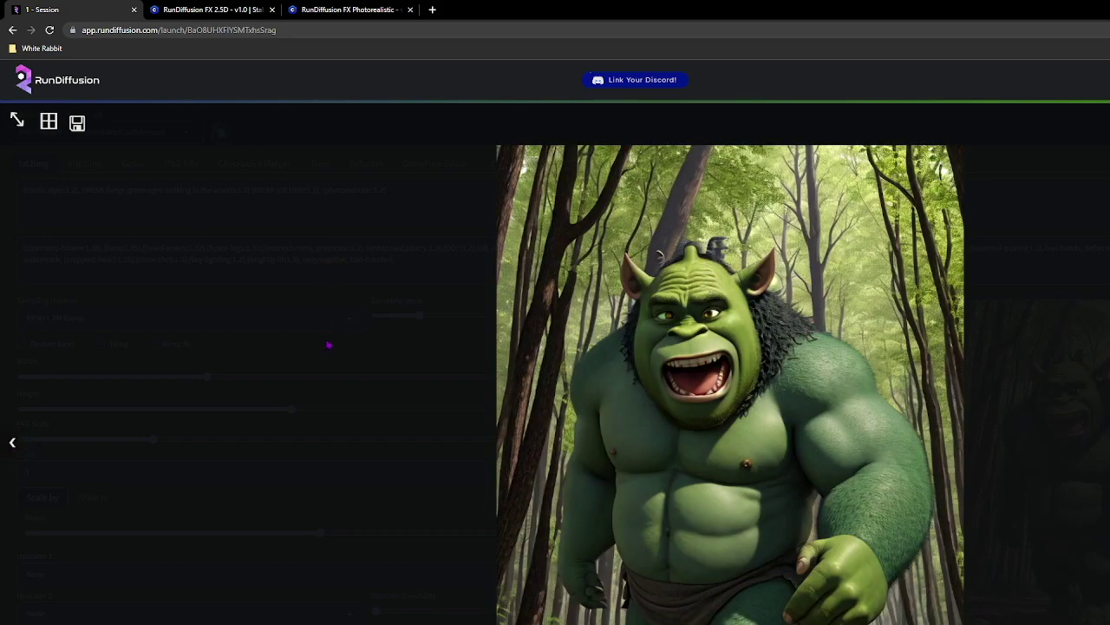
pyautogui.click(330, 343)
# - Set the image size to 832 wide by 480 high and generate the ogre scene in landscape format
pyautogui.doubleClick(521, 363)
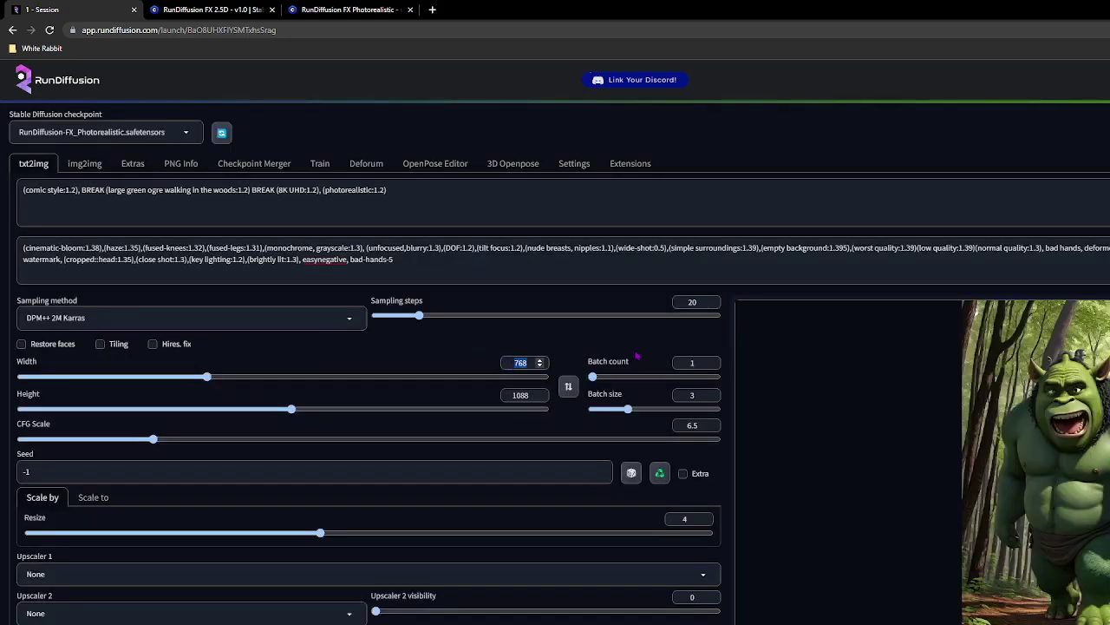
pyautogui.write('832')
pyautogui.press('Tab')
pyautogui.write('840')
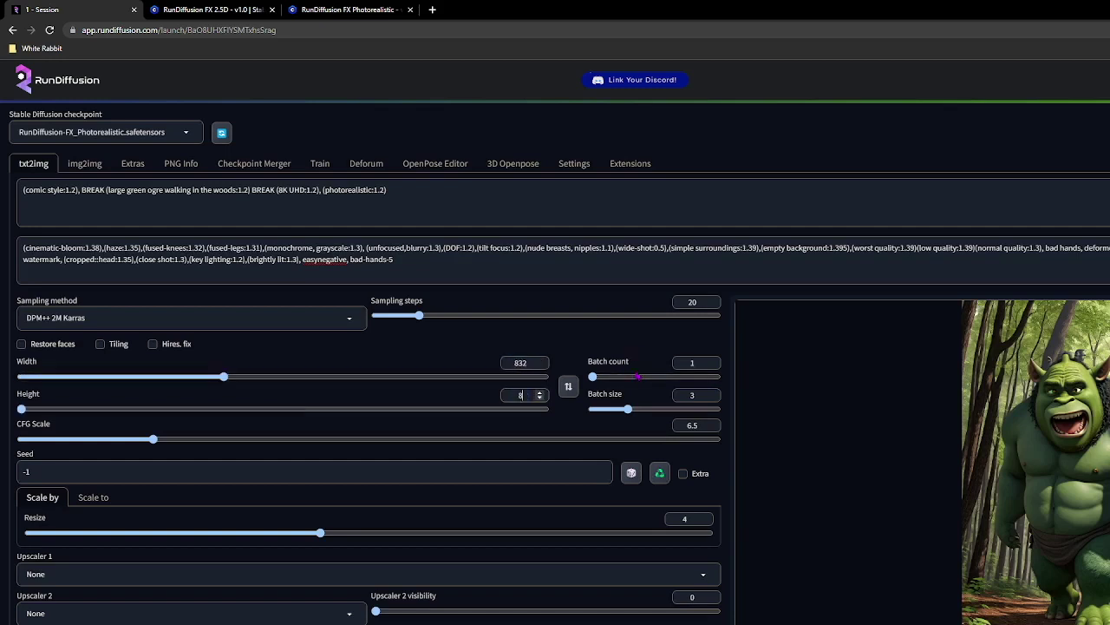
pyautogui.press('BackSpace')
pyautogui.press('BackSpace')
pyautogui.press('BackSpace')
pyautogui.write('480')
pyautogui.hotkey('ctrl', 'Return')
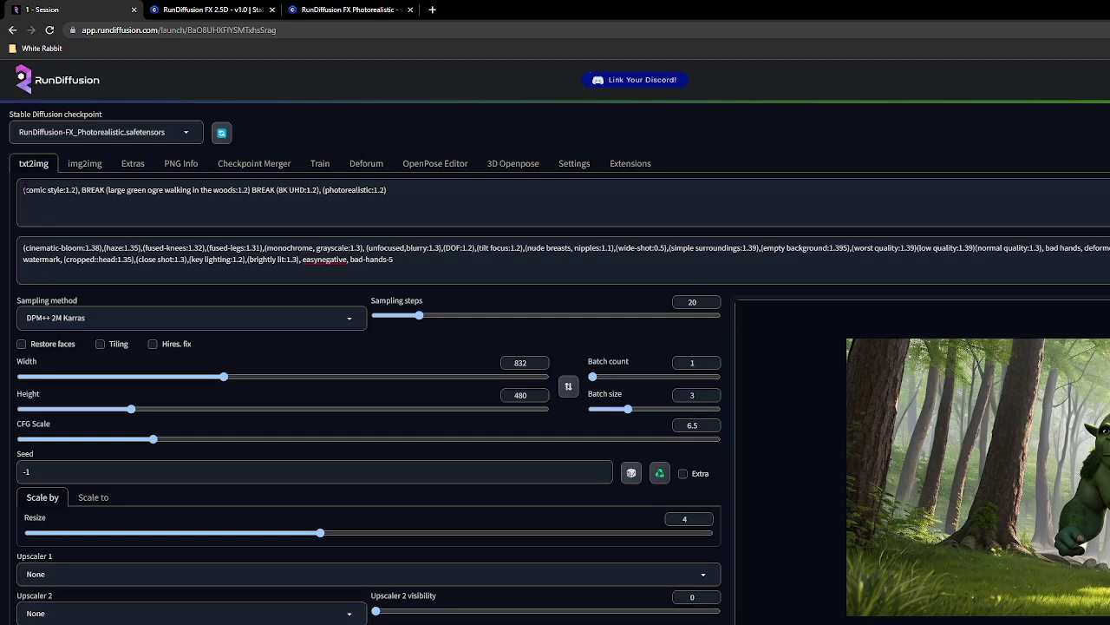
# - Reuse the seed of the last generation, set the sampling steps to 30, and regenerate the landscape ogre images
pyautogui.moveTo(66, 190); pyautogui.dragTo(26, 189)
pyautogui.click(429, 187)
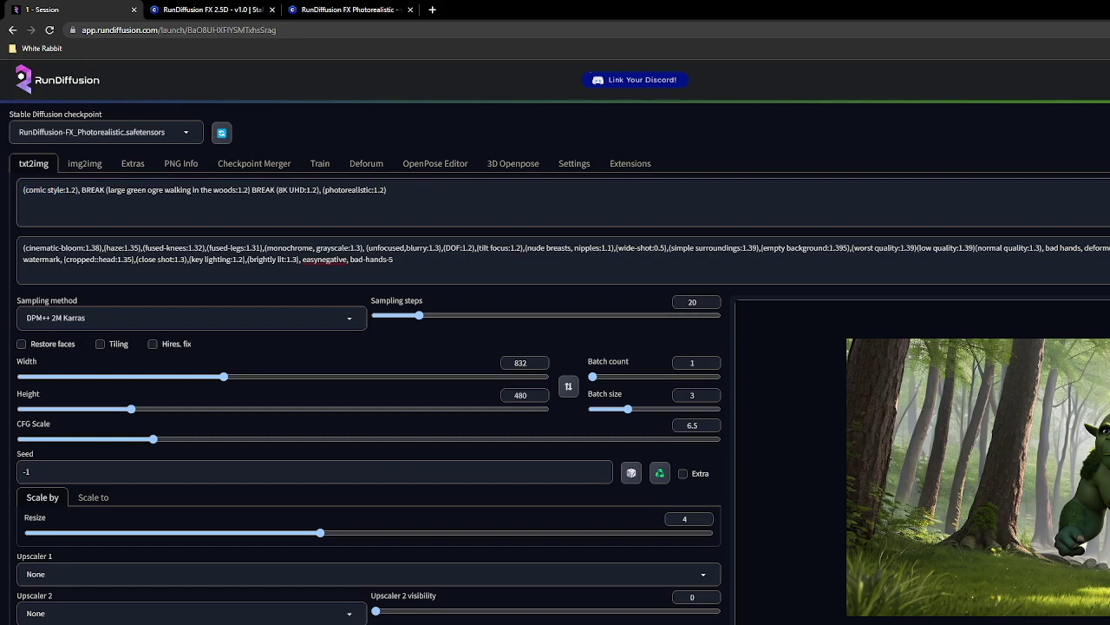
pyautogui.click(659, 472)
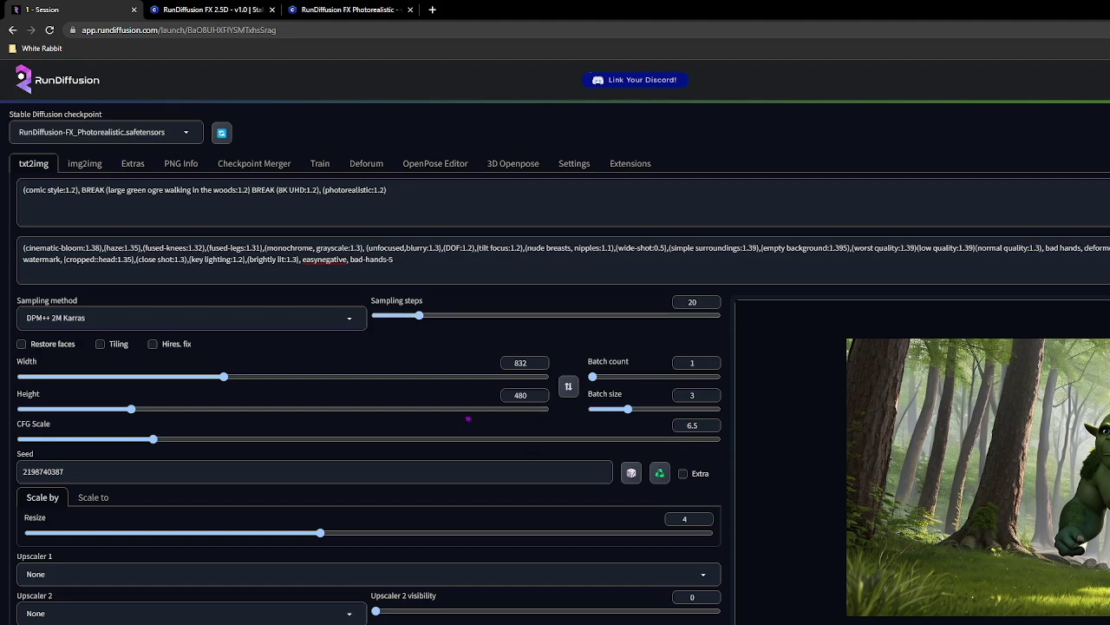
pyautogui.moveTo(421, 318); pyautogui.dragTo(445, 318)
pyautogui.hotkey('ctrl', 'Return')
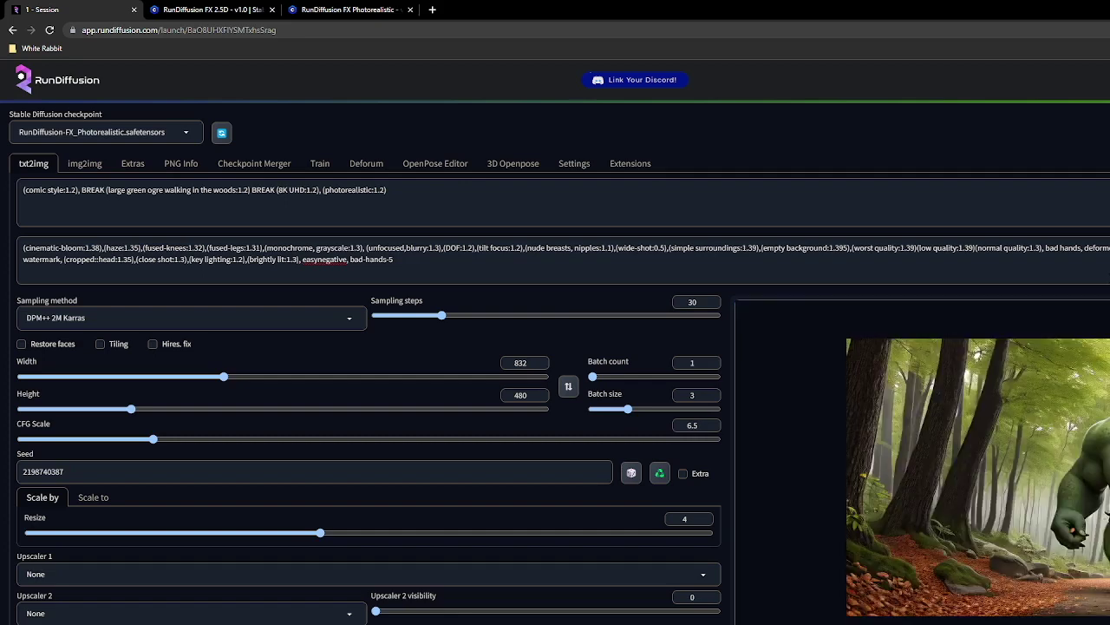
pyautogui.press('Right')
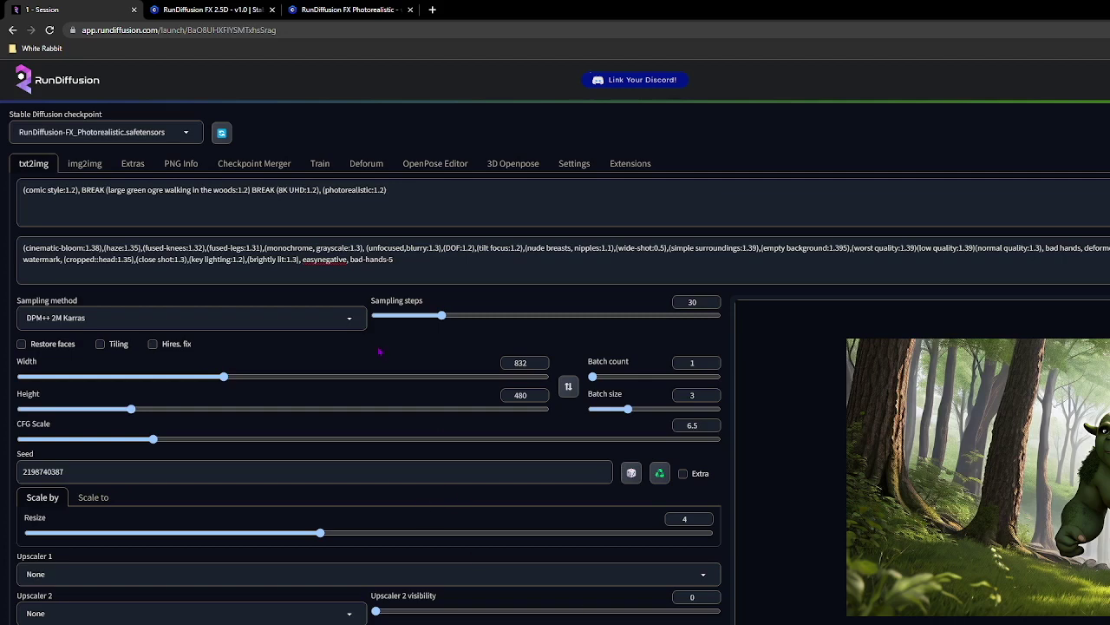
# - Set the sampling steps to 20 and both width and height to 512, and generate the ogre images with the same prompt
pyautogui.moveTo(443, 320); pyautogui.dragTo(421, 322)
pyautogui.moveTo(513, 363); pyautogui.dragTo(571, 365)
pyautogui.write('512')
pyautogui.moveTo(513, 396); pyautogui.dragTo(556, 398)
pyautogui.write('512')
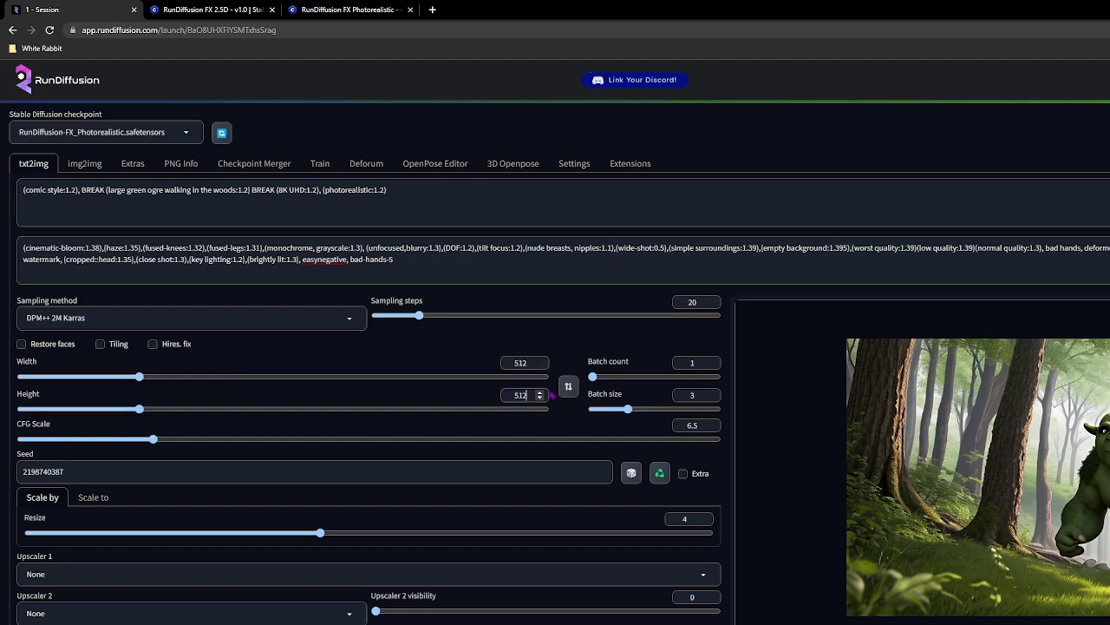
pyautogui.moveTo(387, 189); pyautogui.dragTo(363, 190)
pyautogui.hotkey('ctrl', 'a')
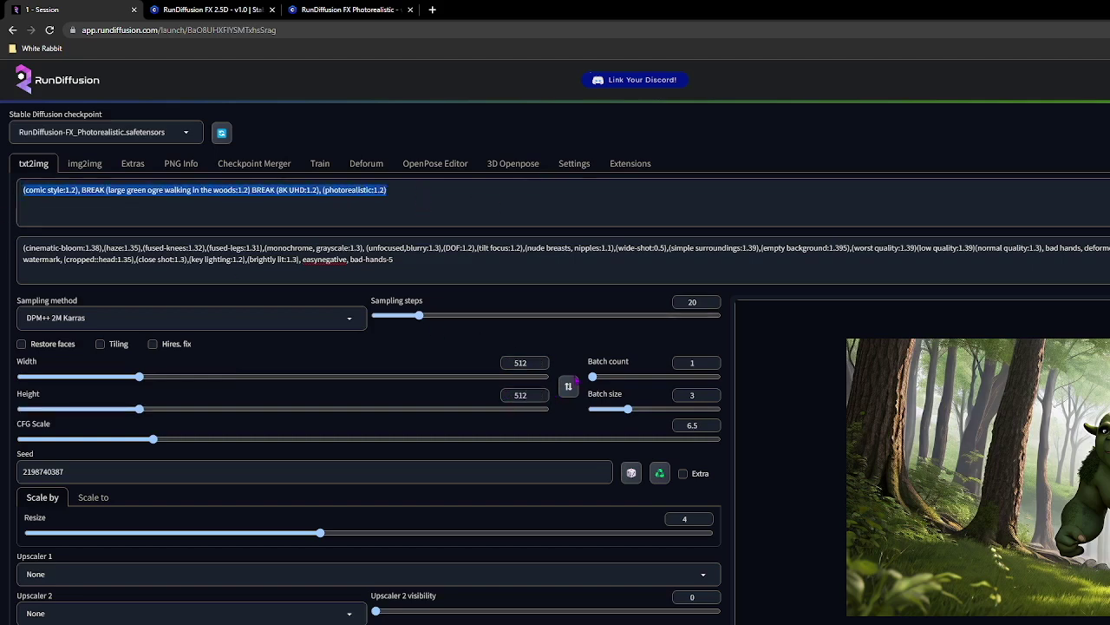
pyautogui.click(429, 201)
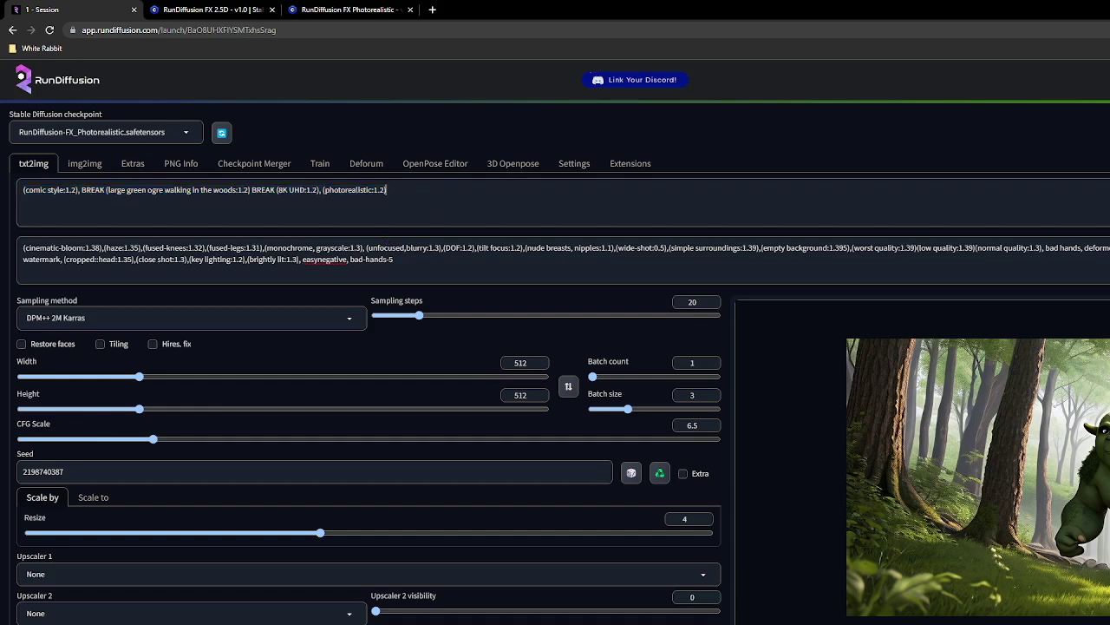
pyautogui.hotkey('ctrl', 'Return')
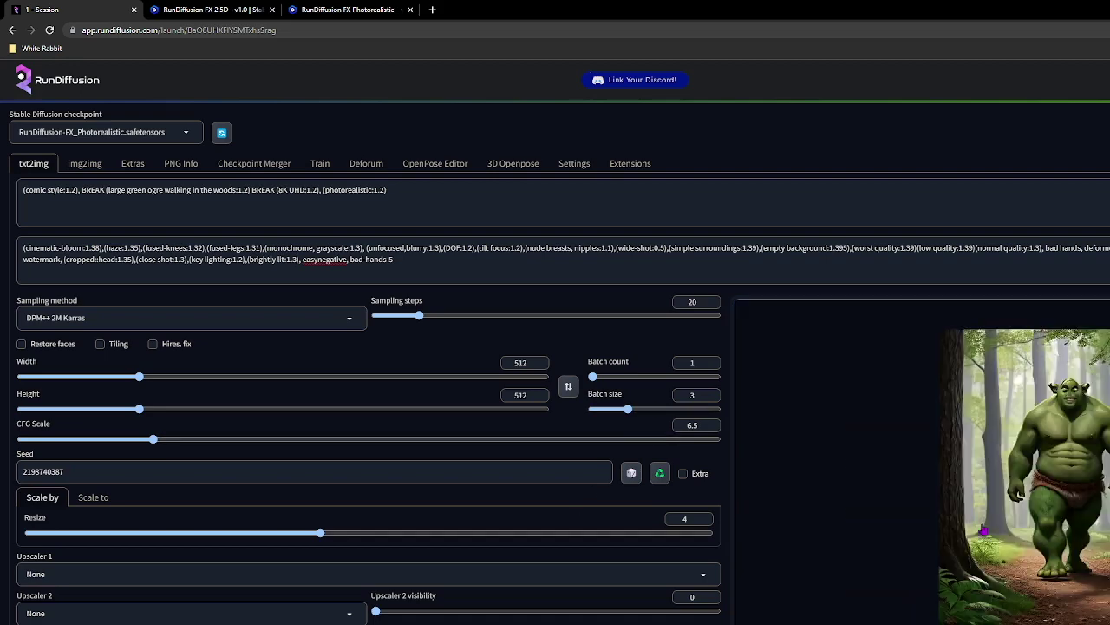
# - Look through the generated square ogre images and return to the thumbnail gallery
pyautogui.press('Right')
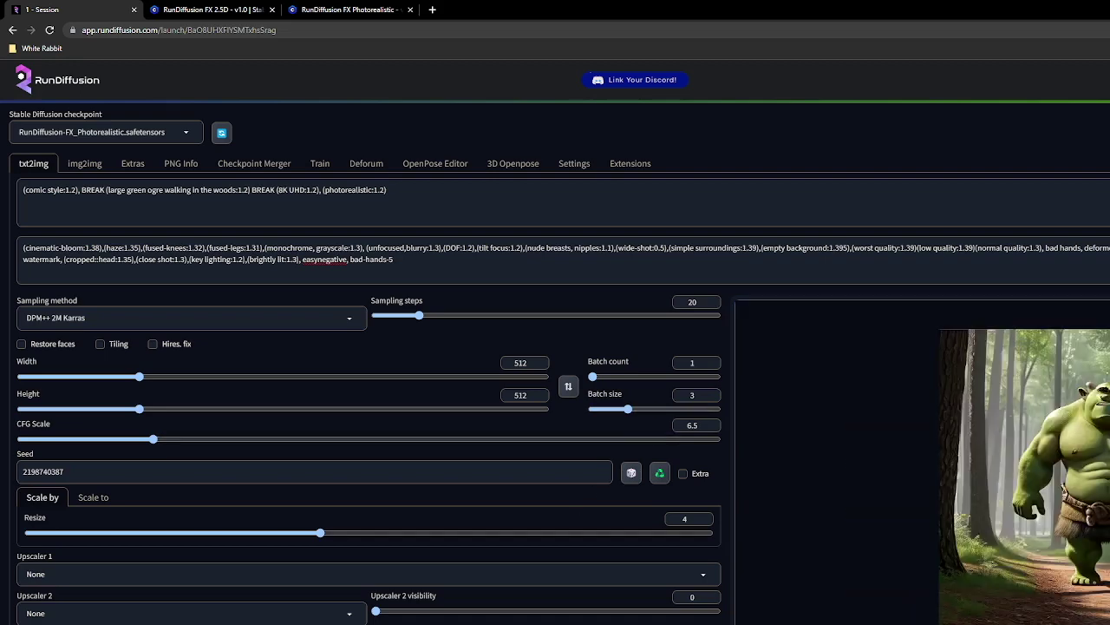
pyautogui.press('Right')
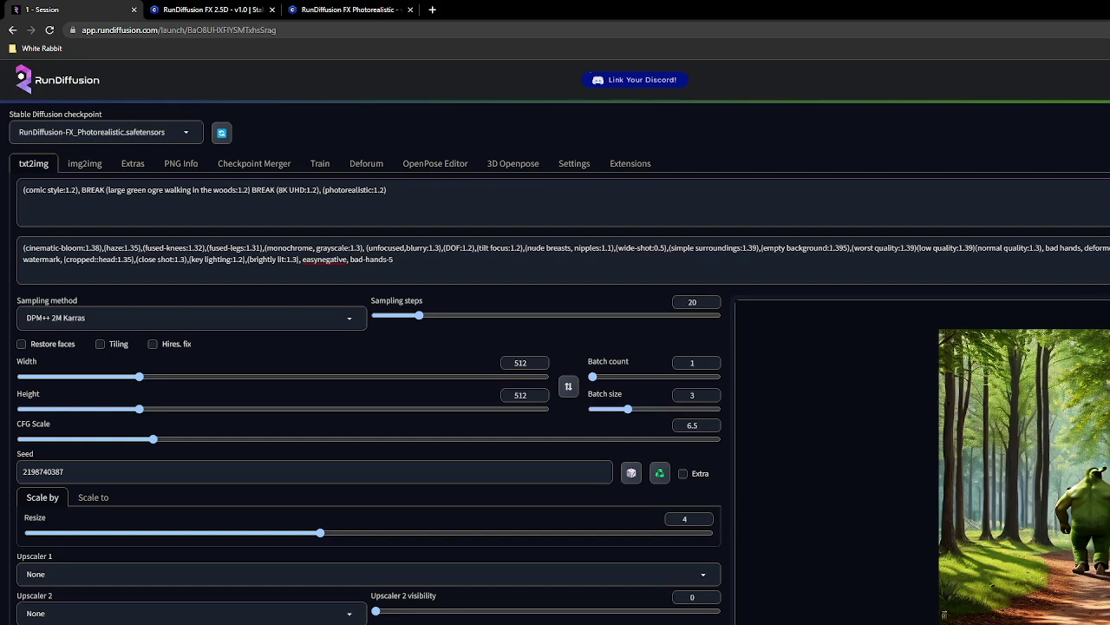
pyautogui.press('Escape')
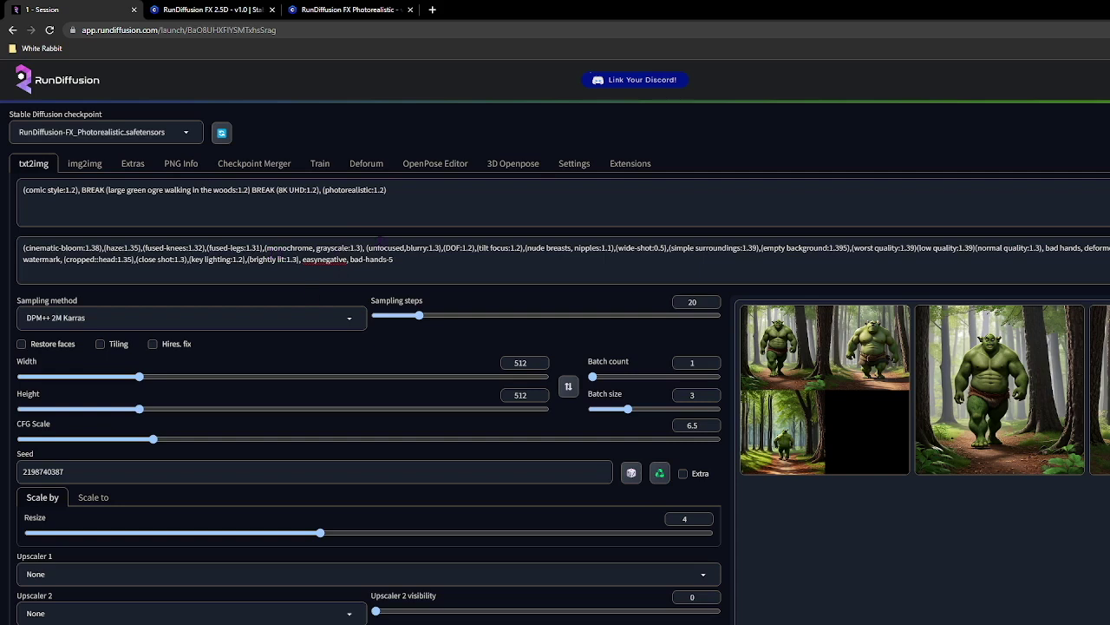
# - Copy the negative prompt text, then clear both the negative prompt and the main prompt completely
pyautogui.moveTo(106, 190); pyautogui.dragTo(125, 190)
pyautogui.moveTo(249, 190); pyautogui.dragTo(105, 190)
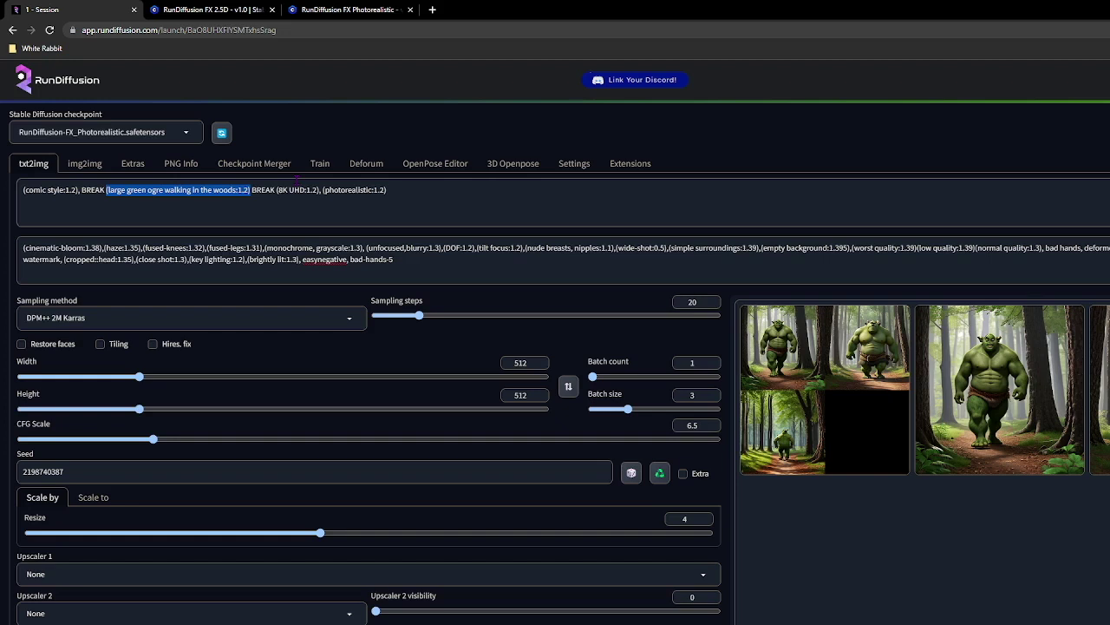
pyautogui.moveTo(394, 259); pyautogui.dragTo(3, 251)
pyautogui.hotkey('ctrl', 'c')
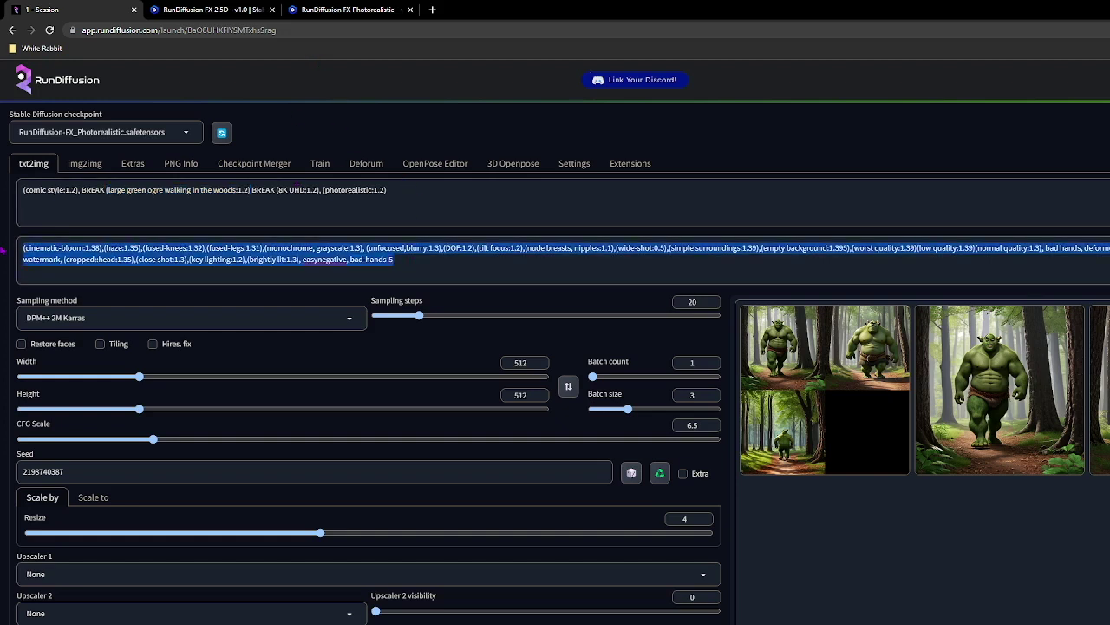
pyautogui.press('BackSpace')
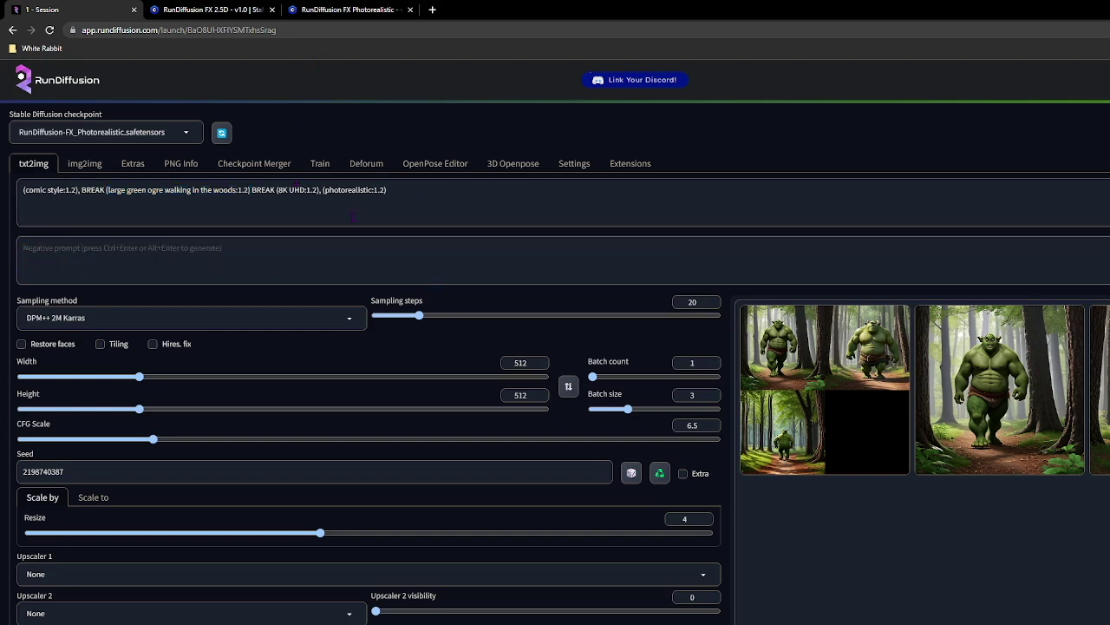
pyautogui.moveTo(354, 217); pyautogui.dragTo(9, 196)
pyautogui.press('BackSpace')
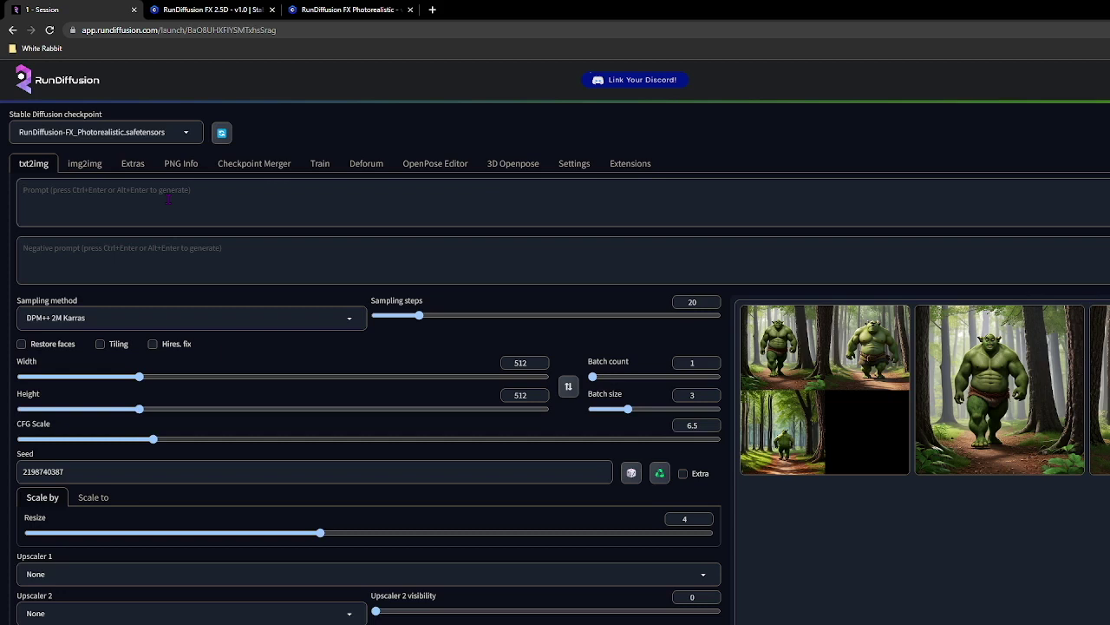
# - Enter "Jeep in the mountain" as the prompt, generate the images, and open the first single result
pyautogui.write('Jeep in the m')
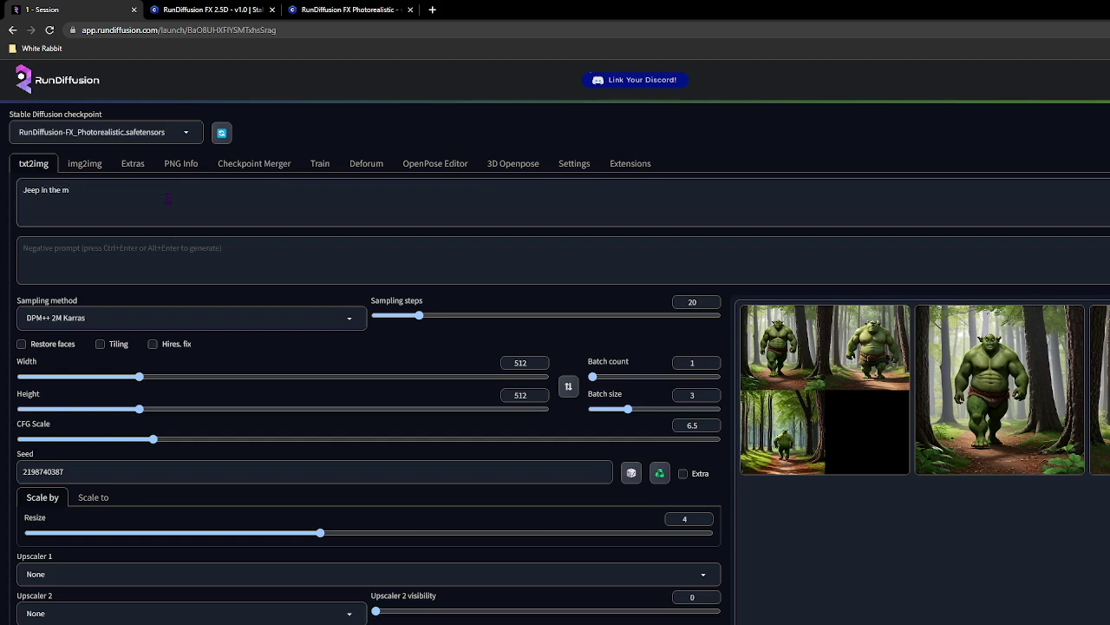
pyautogui.write('ountain')
pyautogui.hotkey('ctrl', 'Return')
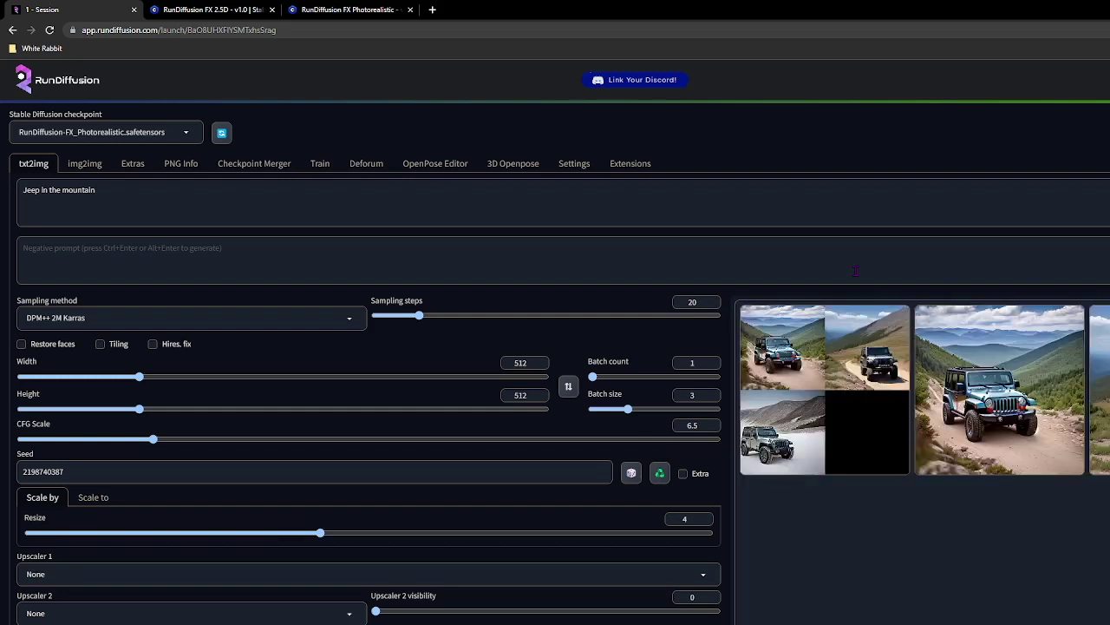
pyautogui.click(958, 407)
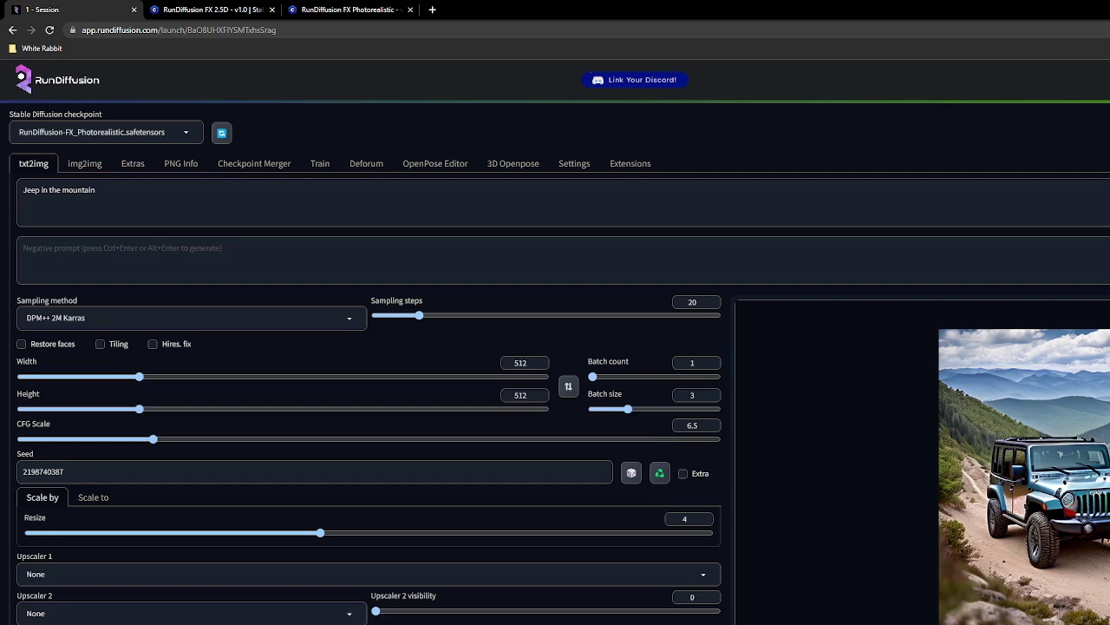
# - Set the image width to 832 and height to 480, and generate the Jeep images in landscape format
pyautogui.doubleClick(520, 362)
pyautogui.write('832')
pyautogui.press('Tab')
pyautogui.write('480')
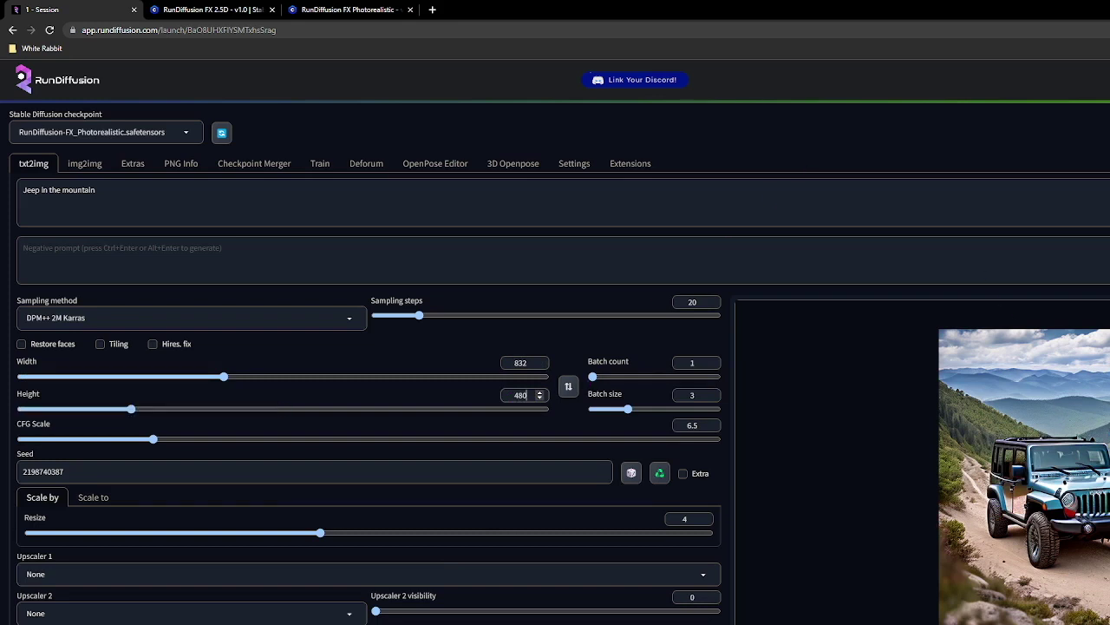
pyautogui.hotkey('ctrl', 'Return')
# - Set the width to 768 and the height to 896, generate the Jeep images, and view one result enlarged
pyautogui.doubleClick(521, 363)
pyautogui.write('768')
pyautogui.doubleClick(521, 394)
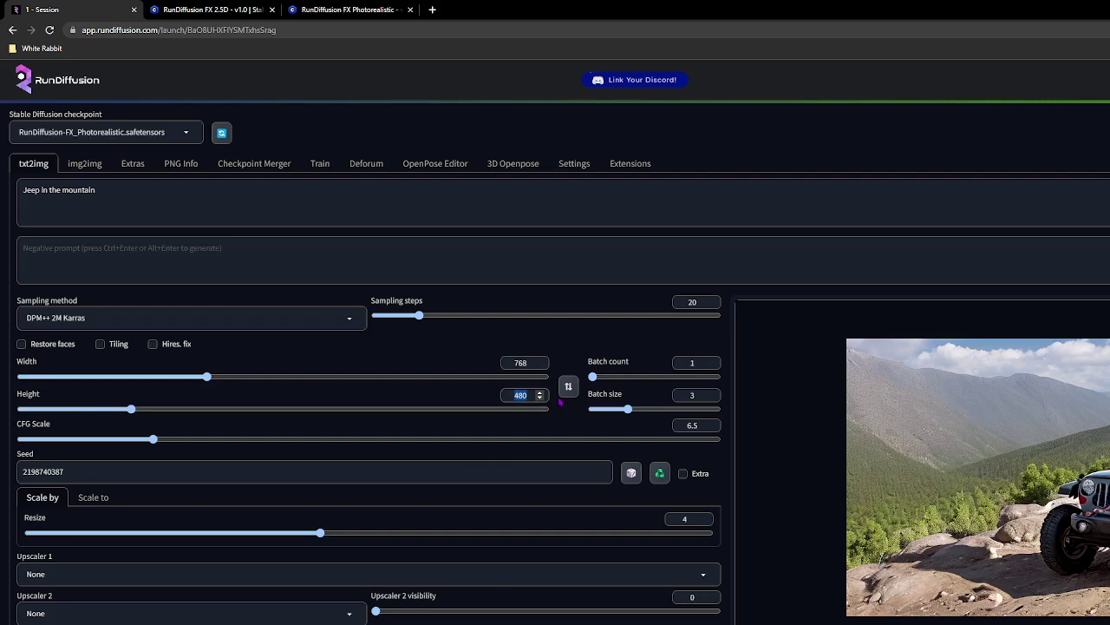
pyautogui.write('896')
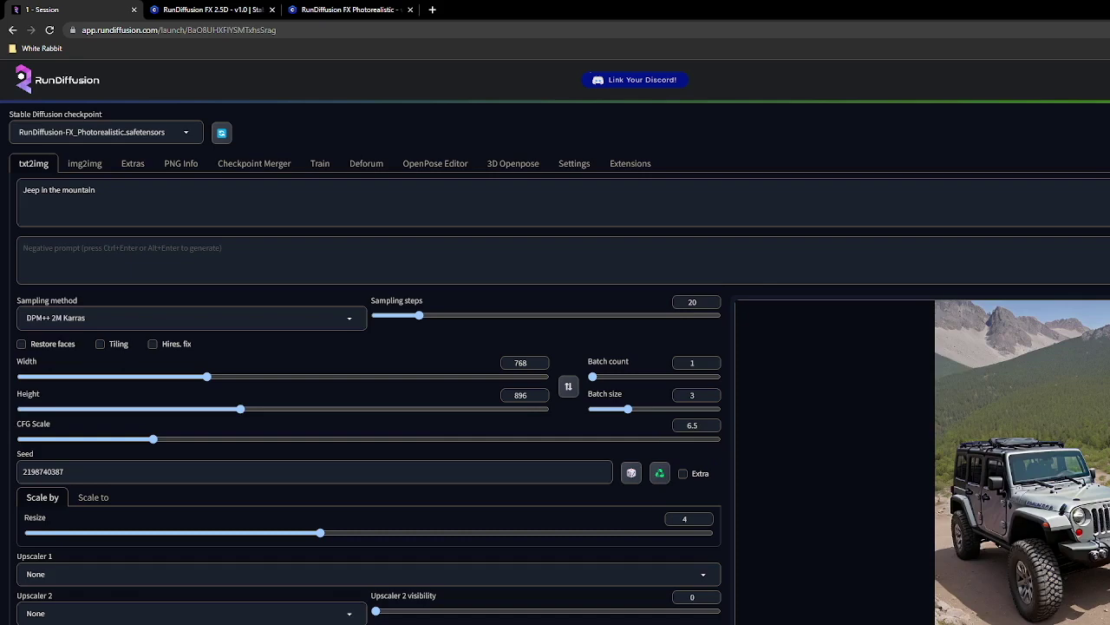
pyautogui.click(1074, 499)
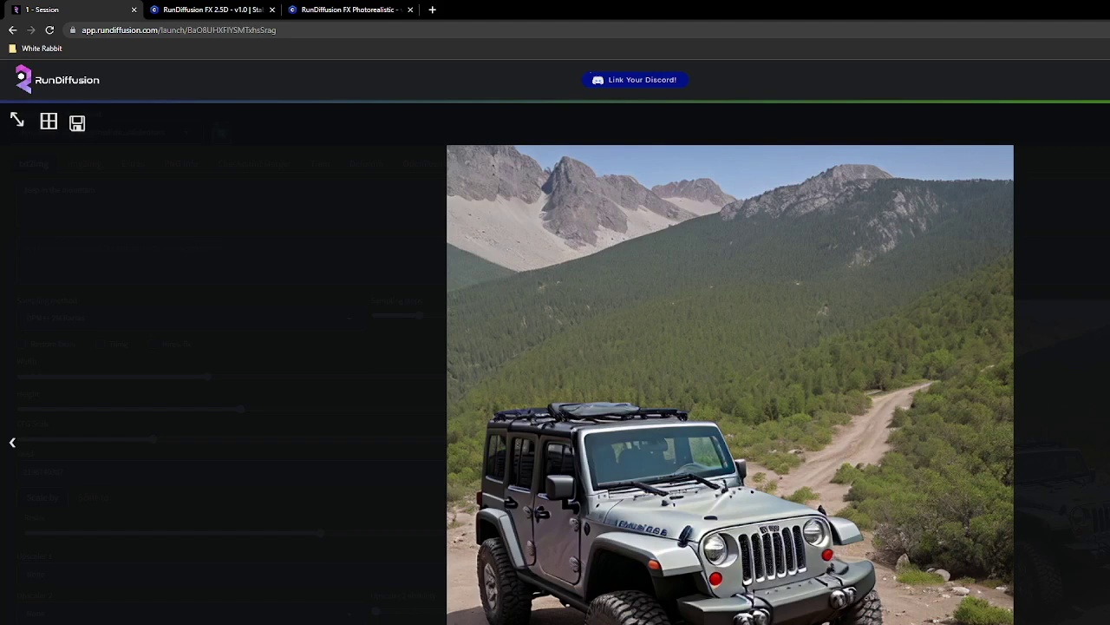
pyautogui.press('Escape')
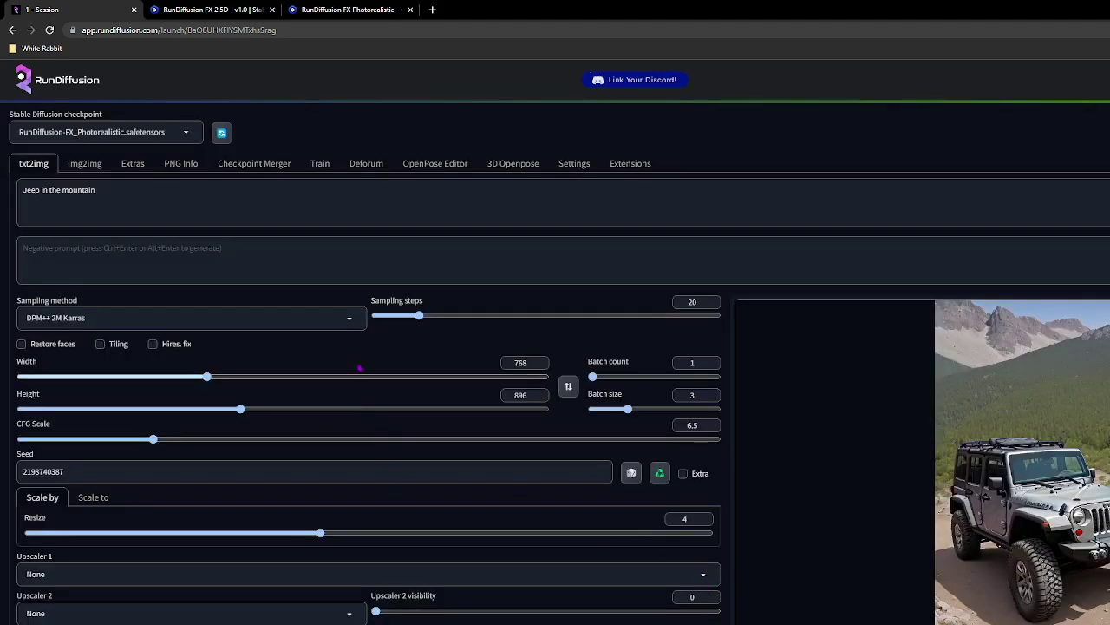
pyautogui.moveTo(260, 133); pyautogui.dragTo(515, 119)
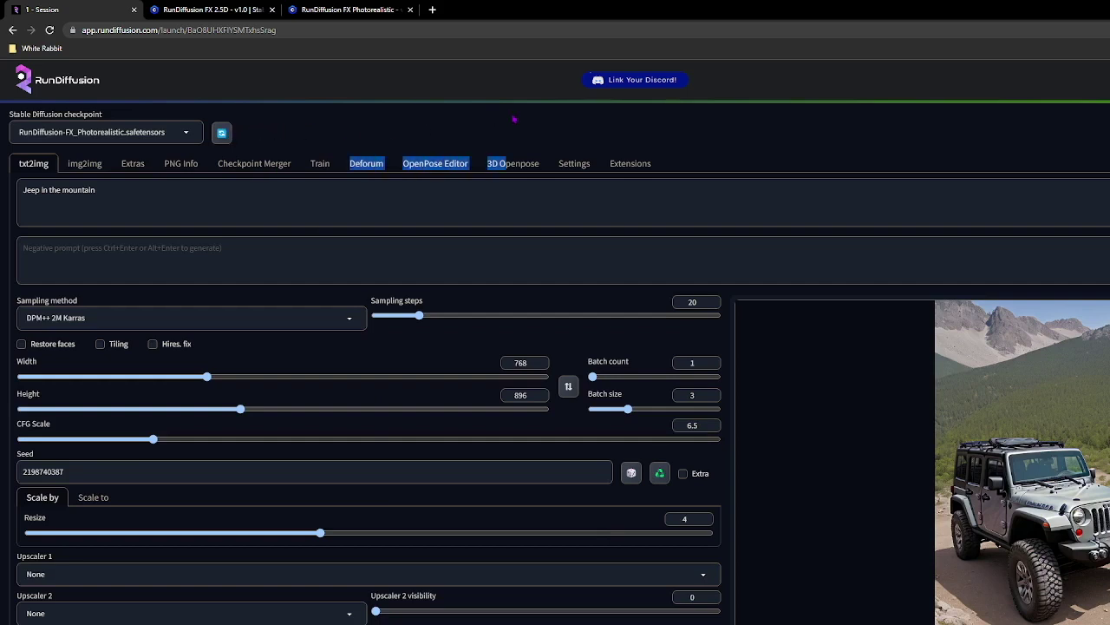
pyautogui.click(458, 134)
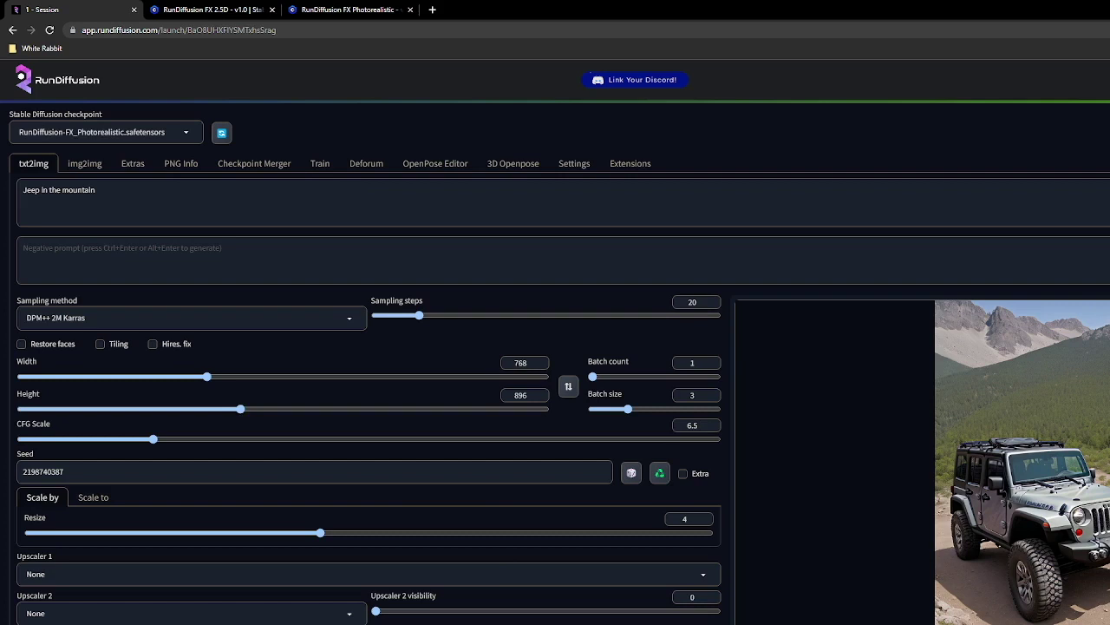
# - Set the image width back to 832 and the height to 480
pyautogui.doubleClick(520, 363)
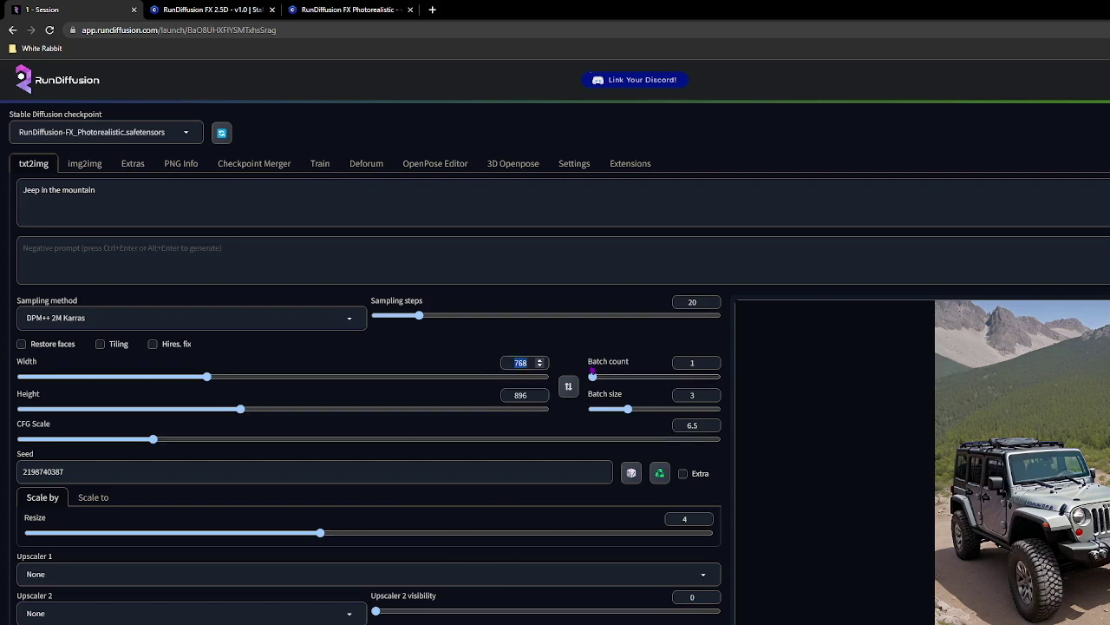
pyautogui.write('832')
pyautogui.press('Tab')
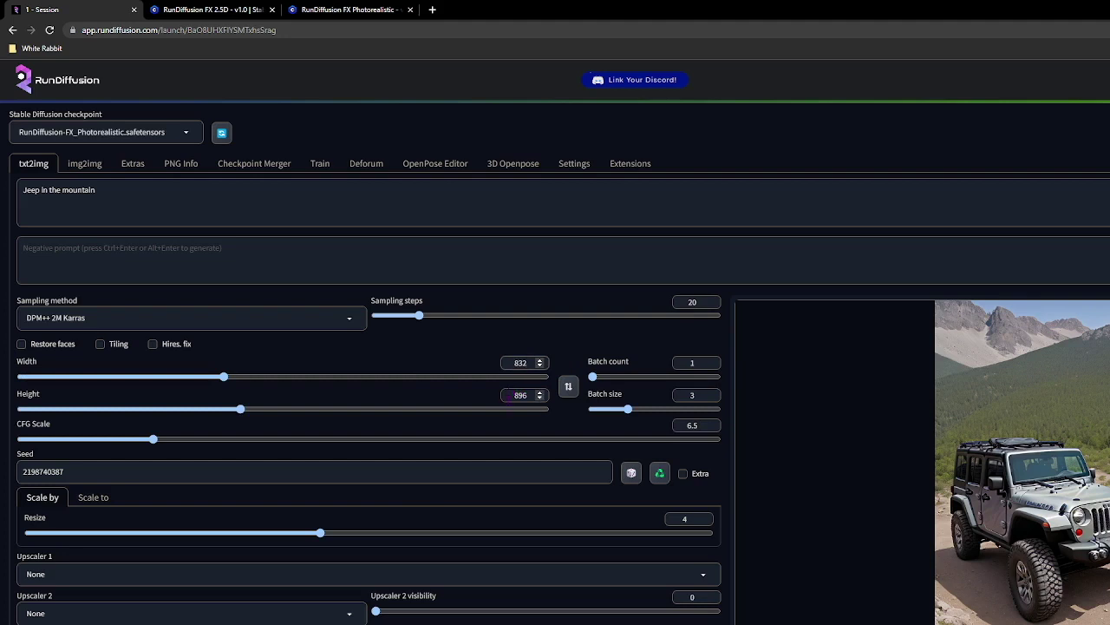
pyautogui.write('480')
# - Replace the prompt with "A white bedouin with glasses and short curly hair in desert" and generate the images
pyautogui.moveTo(103, 183); pyautogui.dragTo(3, 183)
pyautogui.press('BackSpace')
pyautogui.write('A white bedouin with glasses and short curly hair in desert')
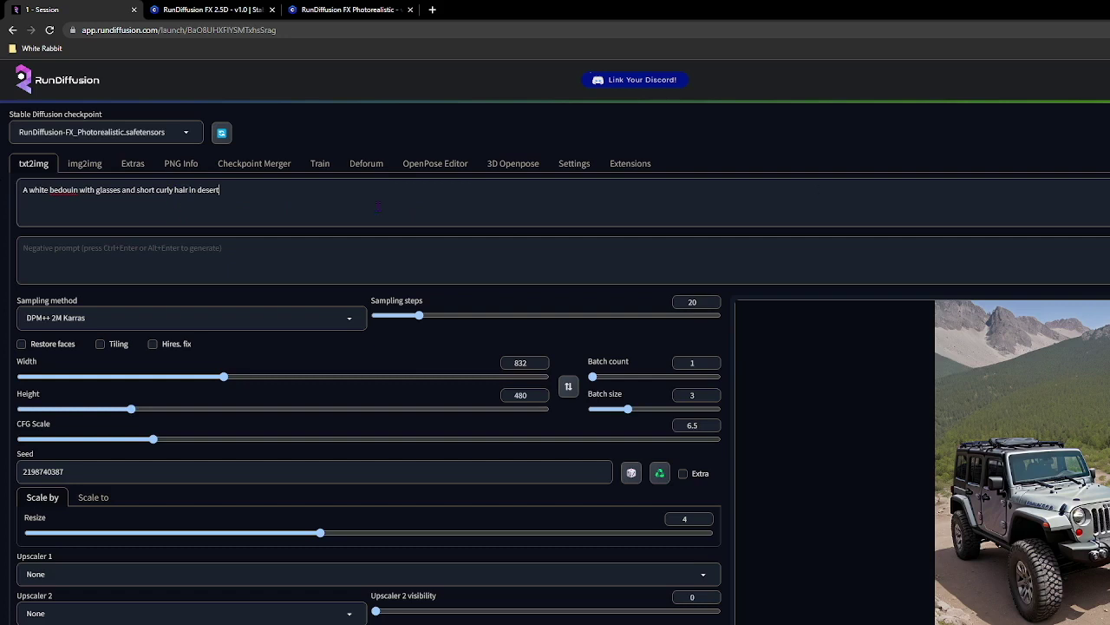
pyautogui.hotkey('ctrl', 'Return')
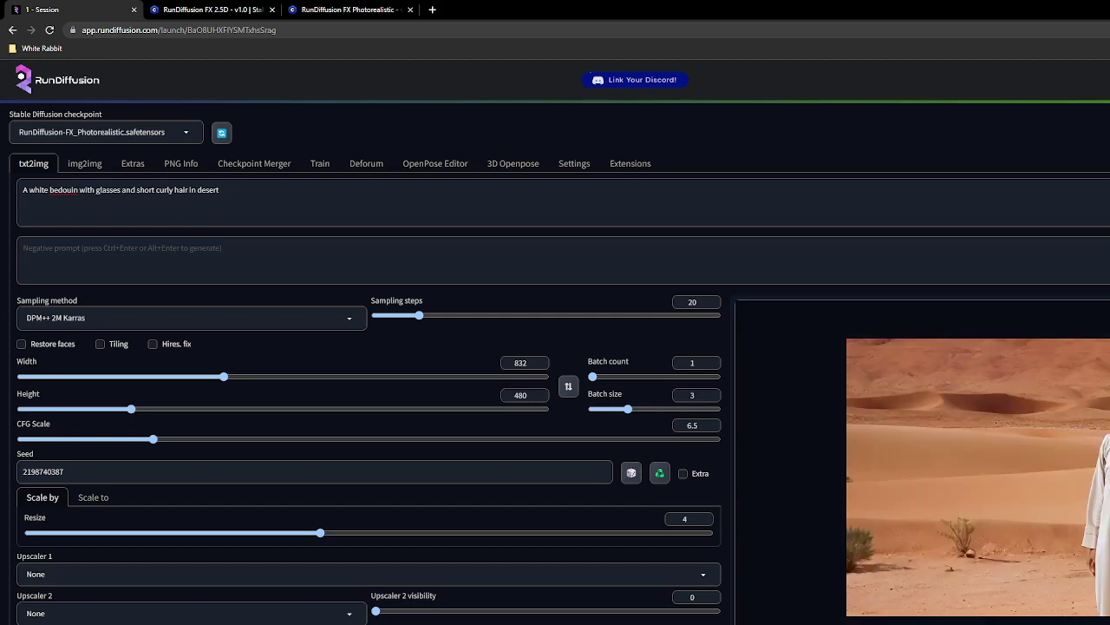
# - View a single bedouin result and return to the thumbnail gallery
pyautogui.press('Escape')
pyautogui.click(957, 389)
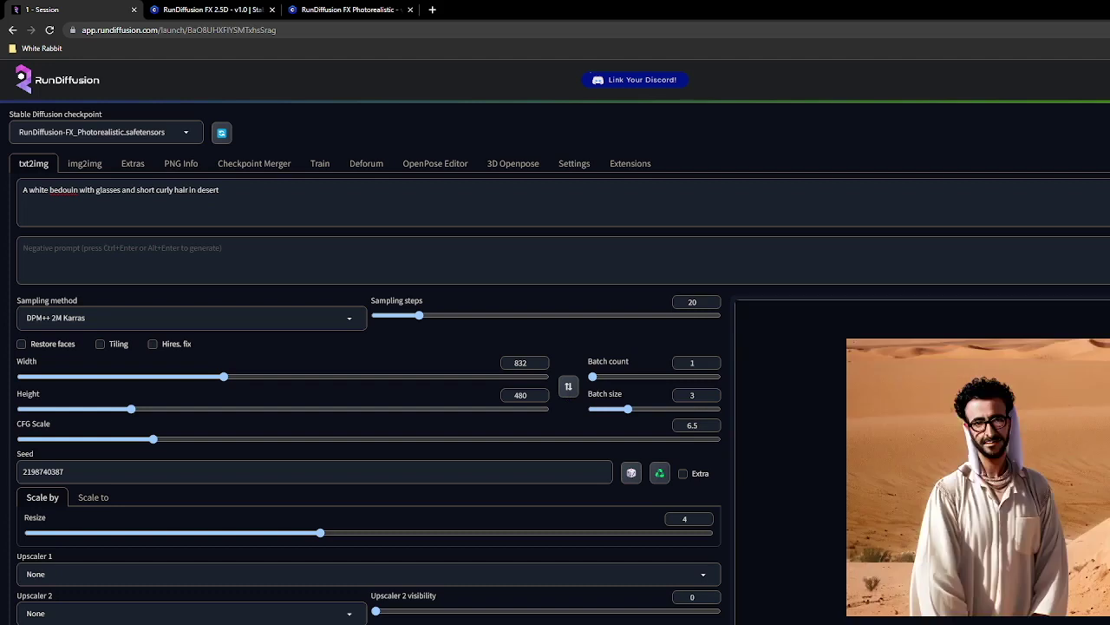
pyautogui.press('Escape')
# - Replace the prompt with "a white rabbit in the forest, highly detailed, highly accurate"
pyautogui.click(258, 187)
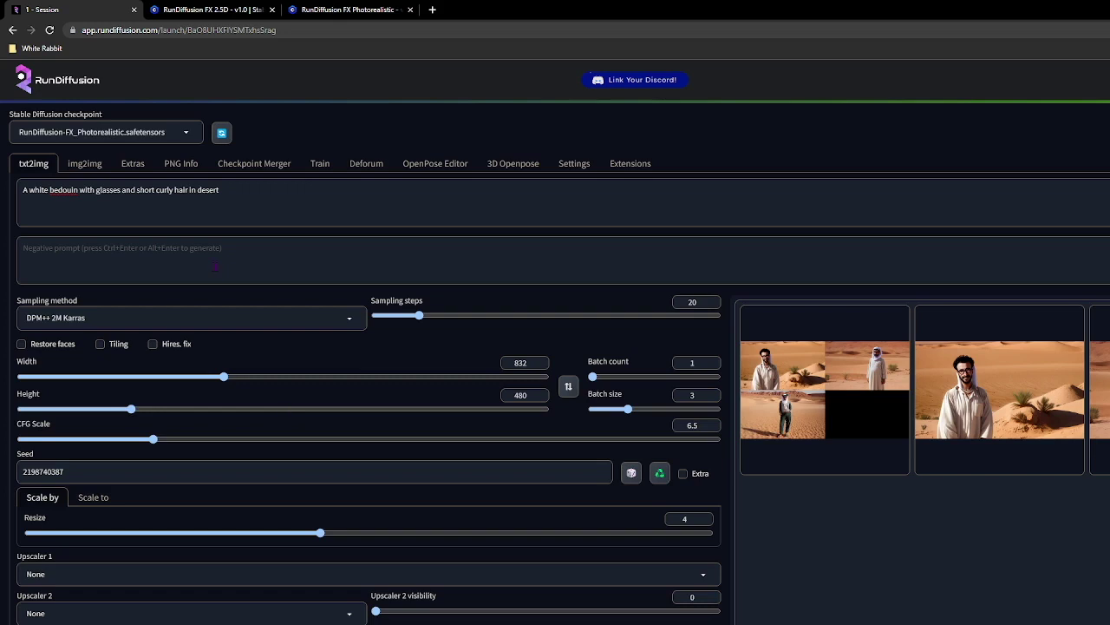
pyautogui.moveTo(280, 181); pyautogui.dragTo(14, 189)
pyautogui.write('a white r')
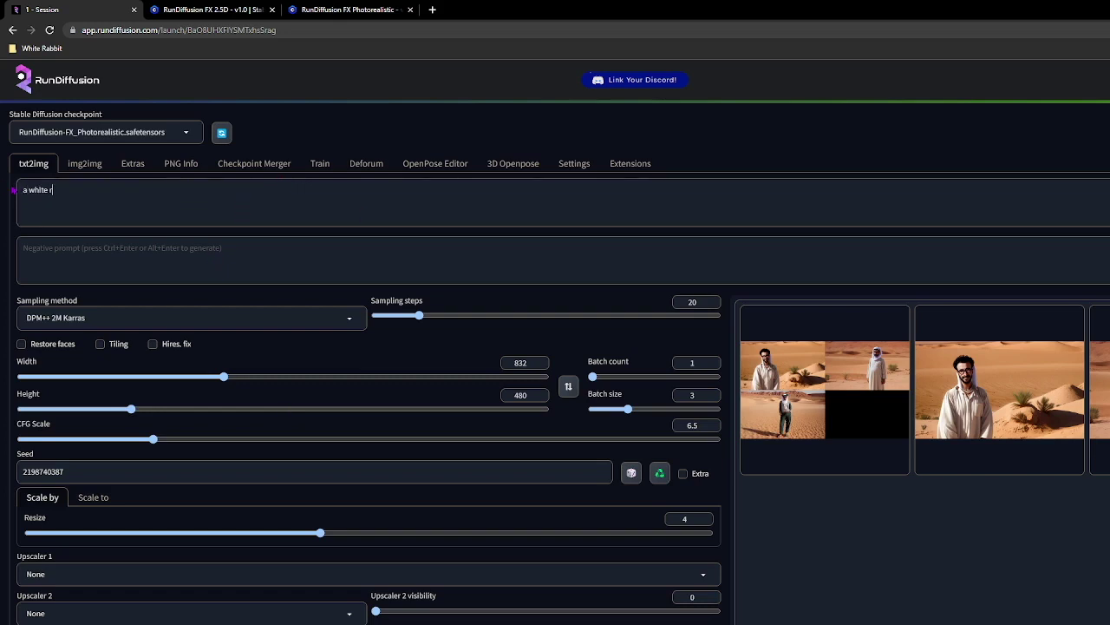
pyautogui.write('abbit in the forest, highly detailed, h')
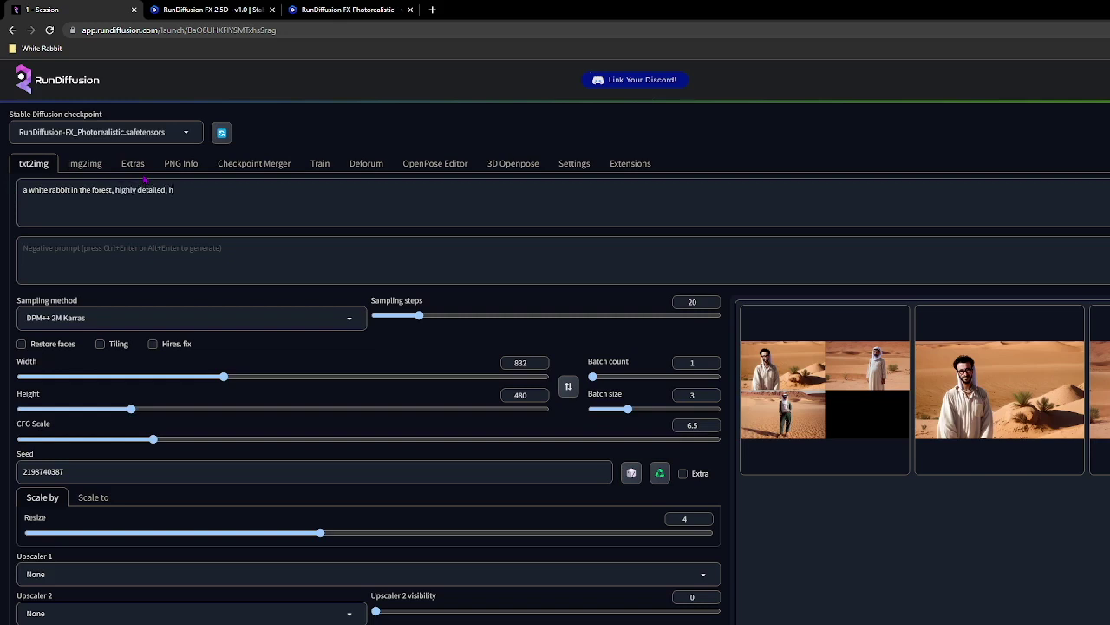
pyautogui.write('ighly accurate')
# - Paste the copied weighted negative prompt, starting with (cinematic-bloom:1.38), into the empty negative prompt and generate the rabbit images
pyautogui.click(591, 281)
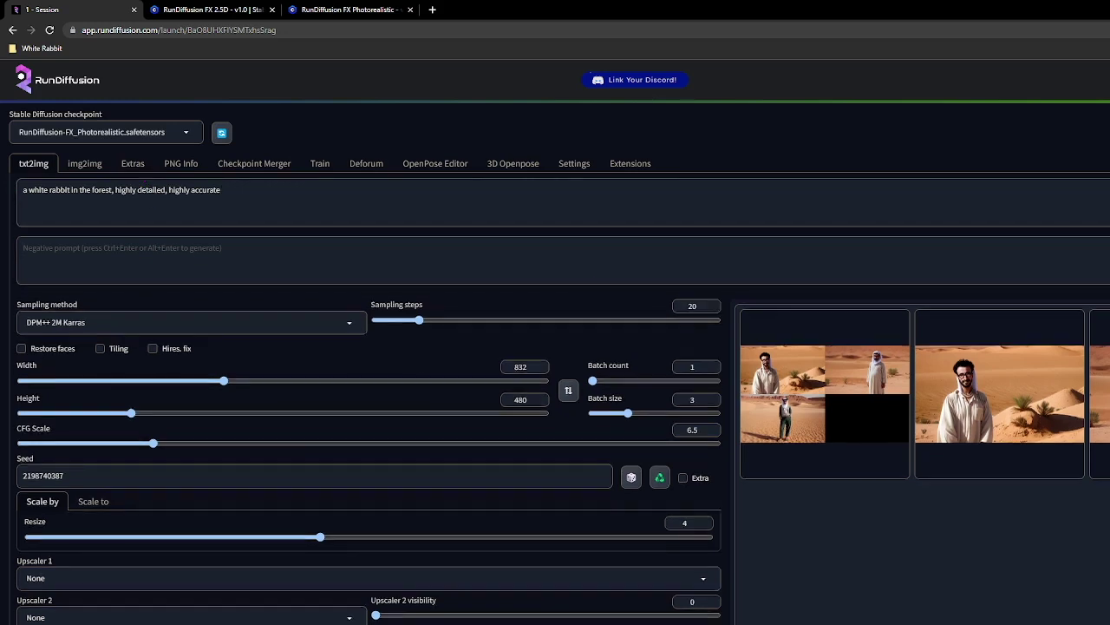
pyautogui.hotkey('ctrl', 'v')
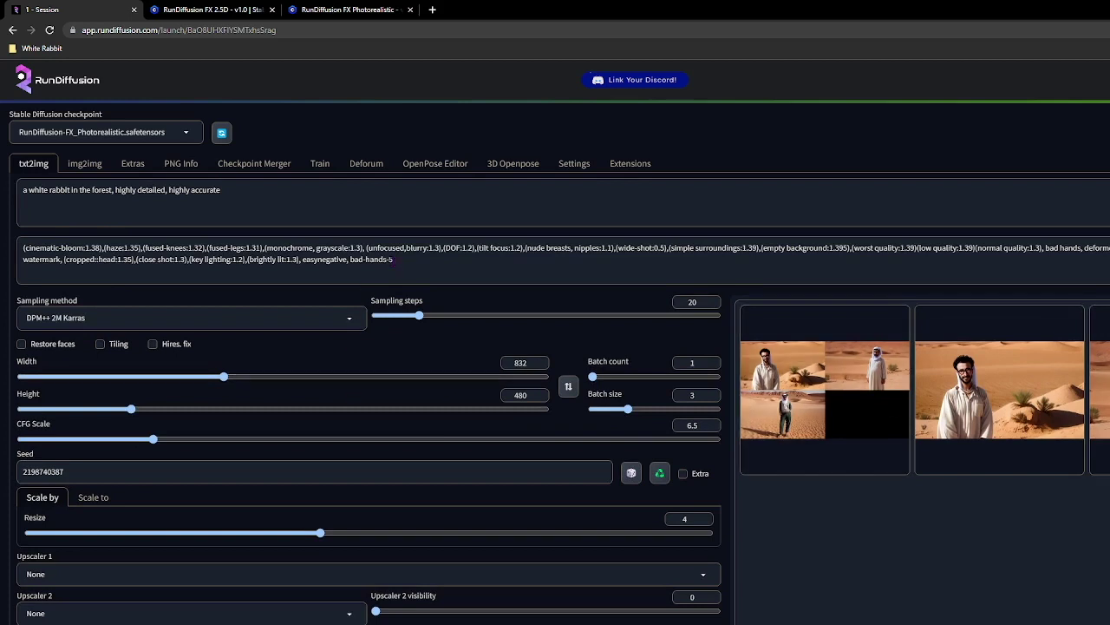
pyautogui.moveTo(405, 263); pyautogui.dragTo(36, 248)
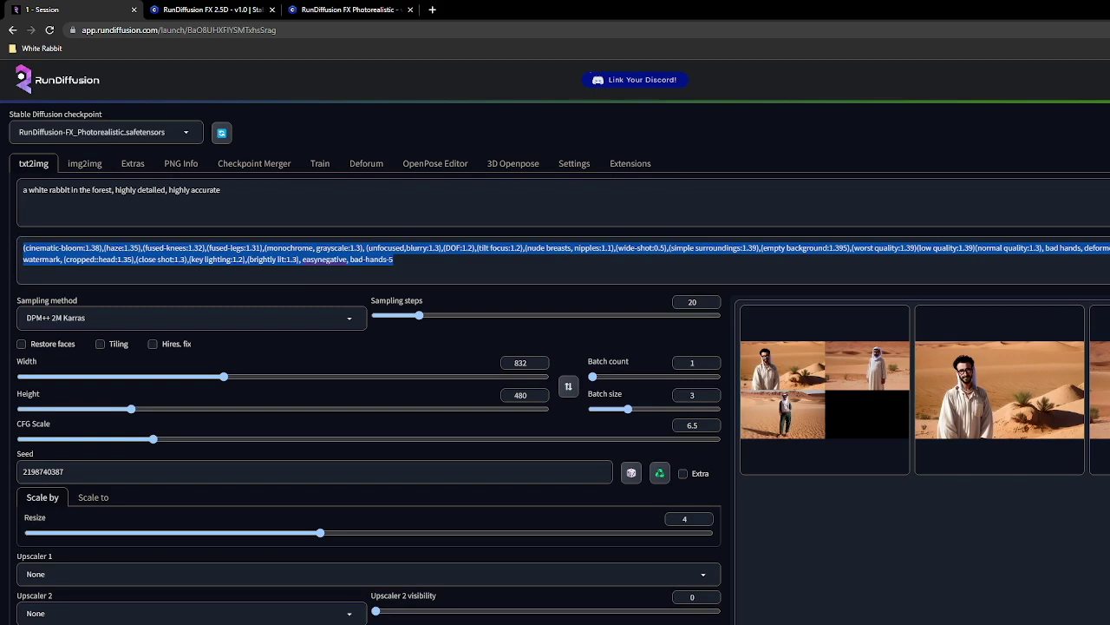
pyautogui.hotkey('ctrl', 'Return')
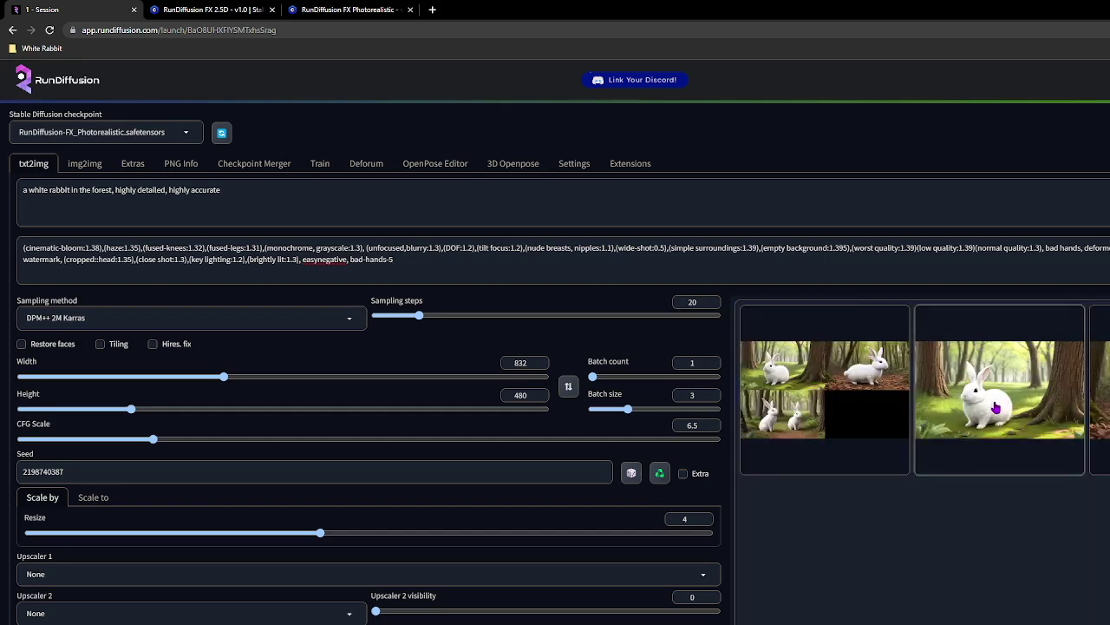
# - Look through the generated white rabbit images one after another
pyautogui.click(996, 408)
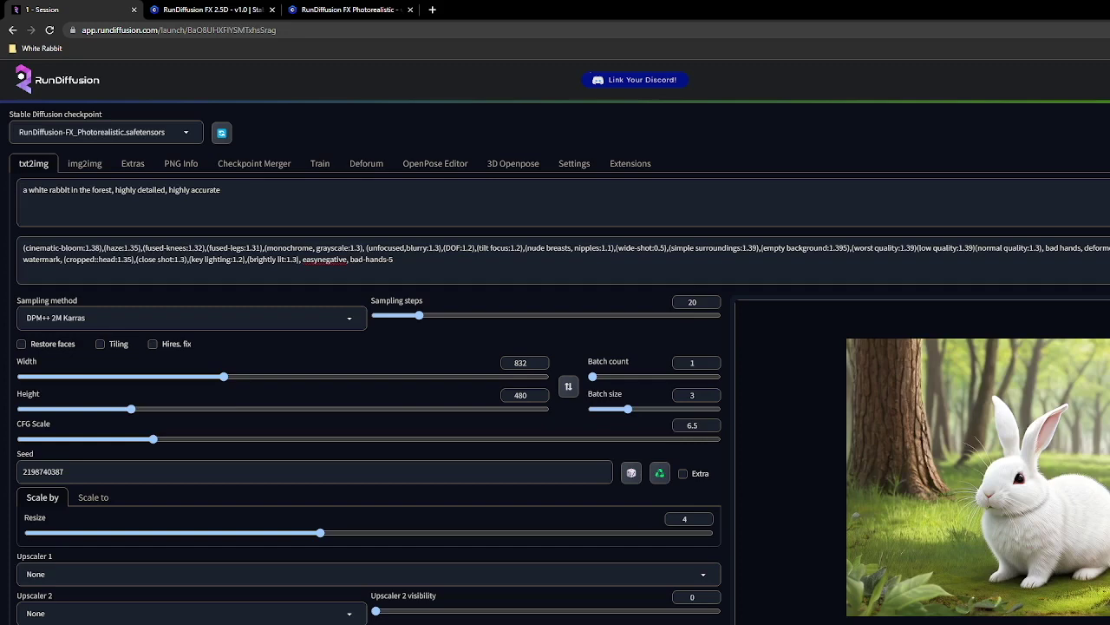
pyautogui.press('Right')
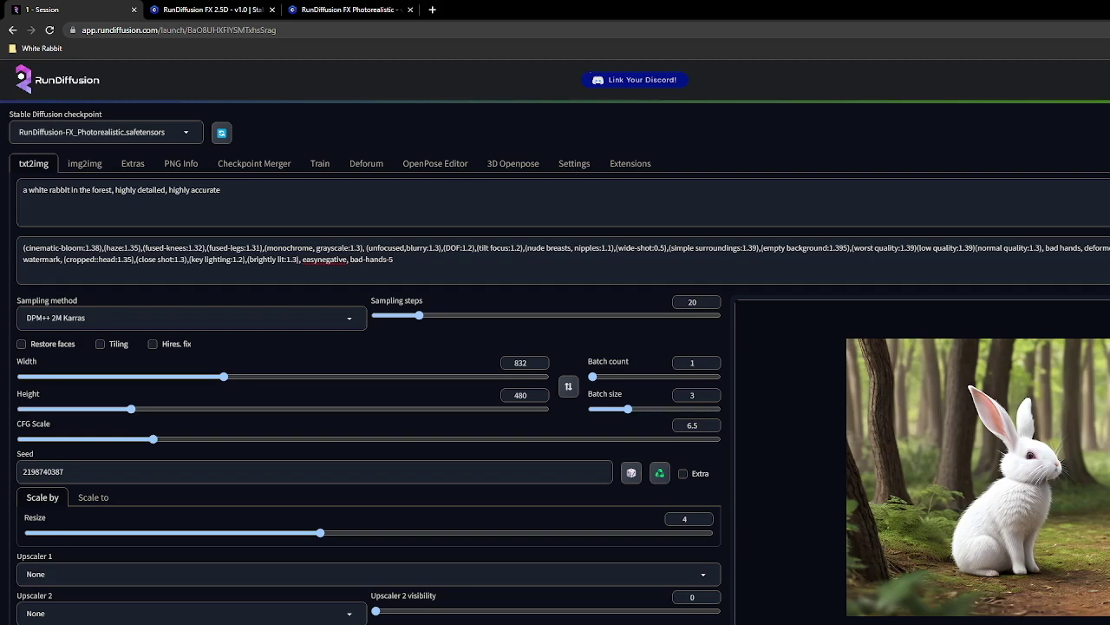
pyautogui.press('Right')
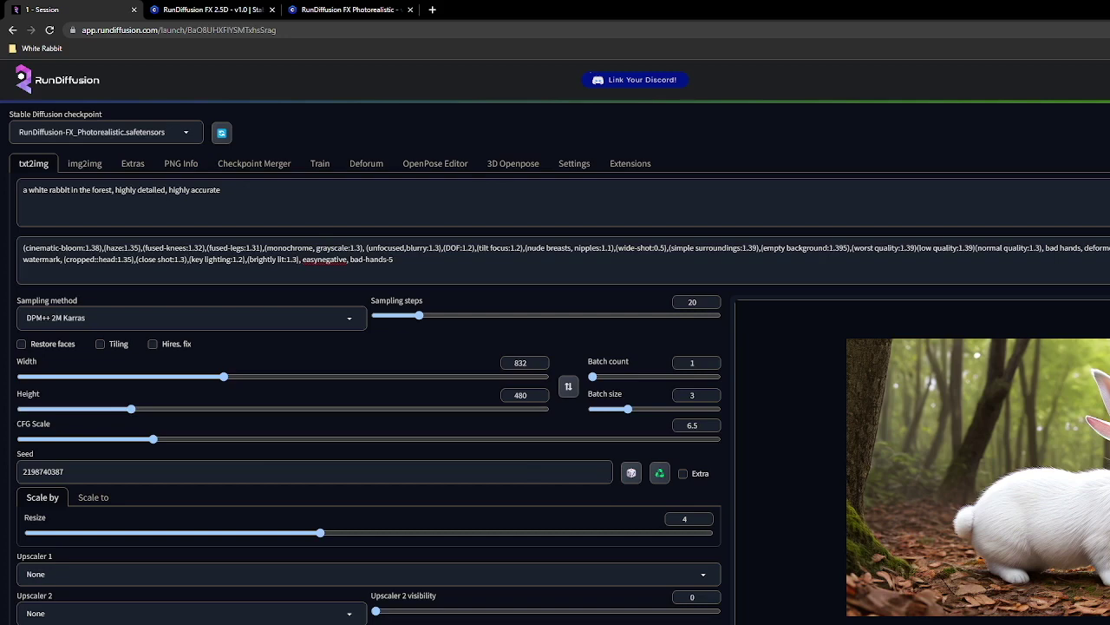
pyautogui.press('Right')
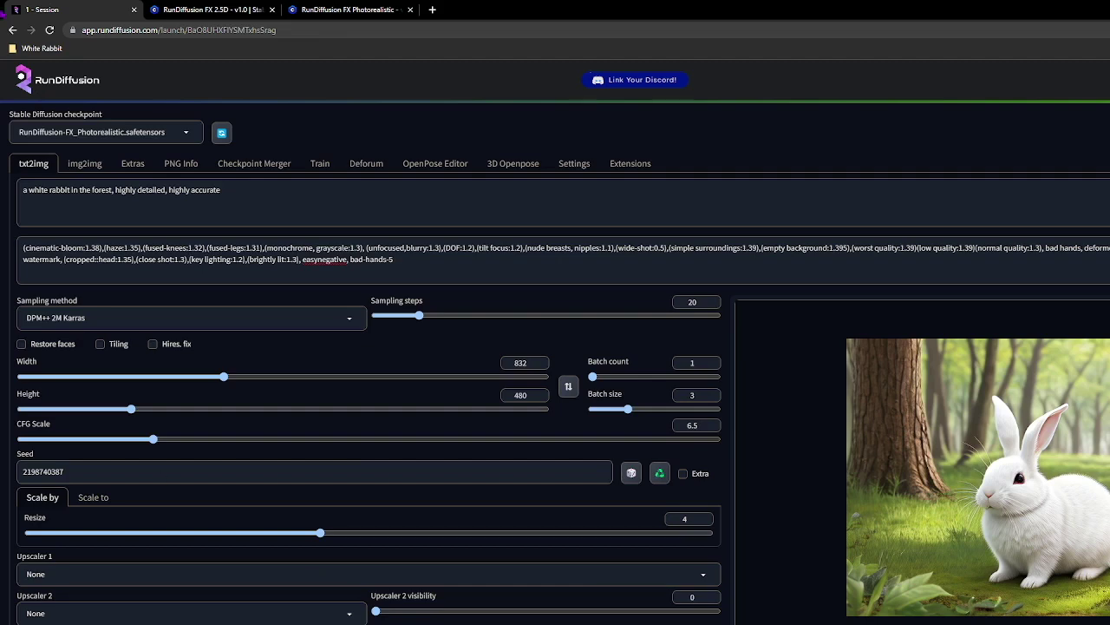
# - Replace "a white rabbit in the forest" in the prompt with "Fierce killer bunny" and generate the images
pyautogui.moveTo(113, 189); pyautogui.dragTo(22, 189)
pyautogui.write('Fierce killer bunny')
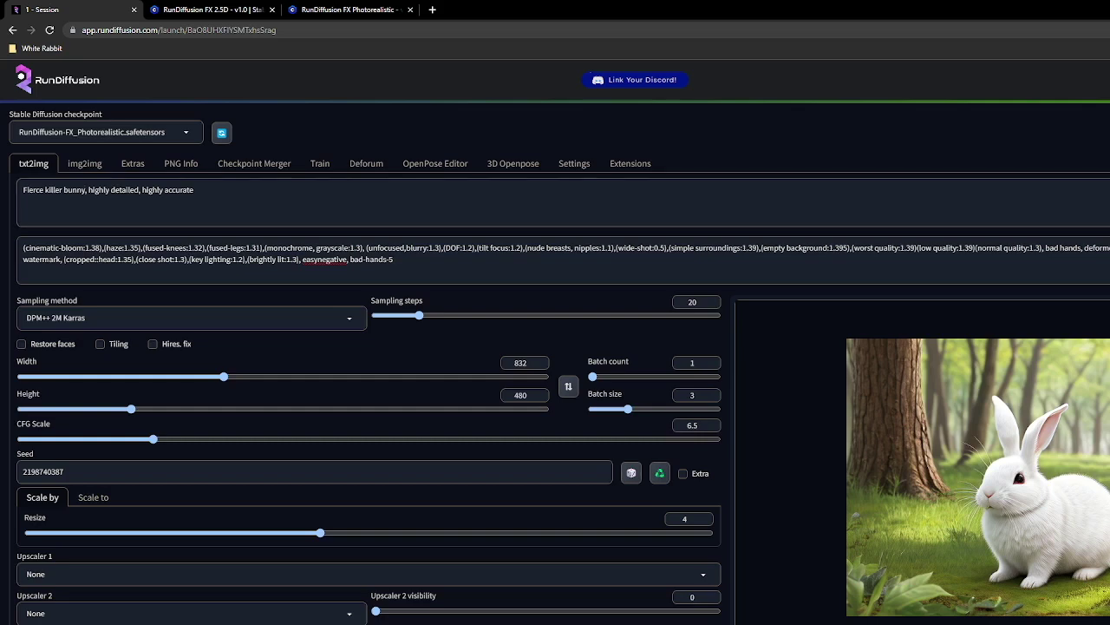
pyautogui.hotkey('ctrl', 'Return')
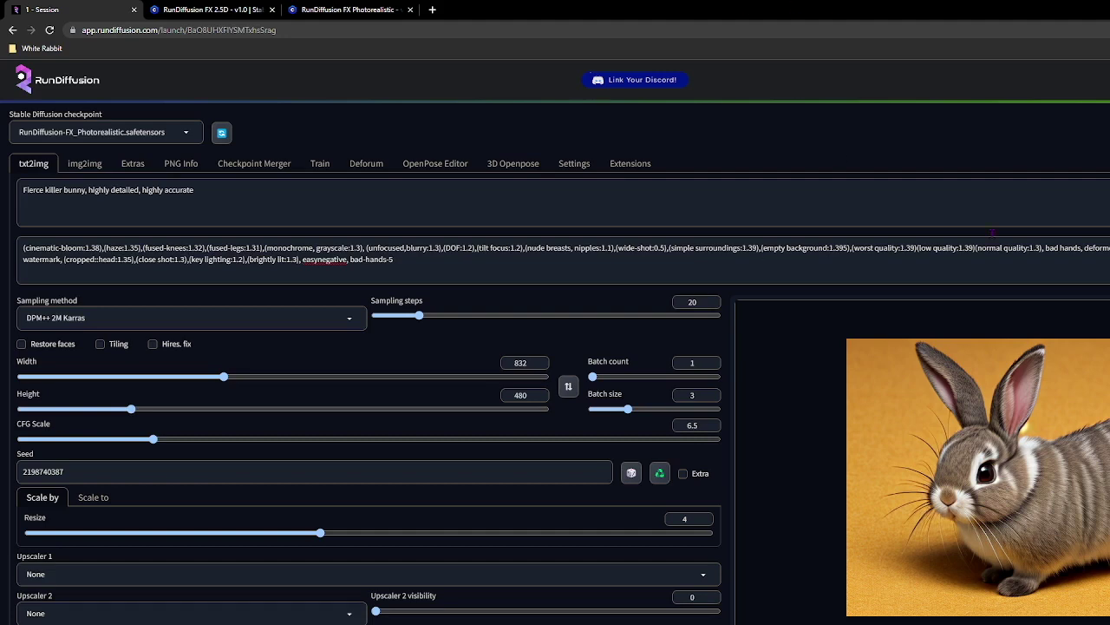
# - Replace the prompt with the ultra-wide-angle family home at sunset description, weighted (Ultra Wide-angle:1.4), (Sunset Lighting:1.2), (Cinematic:1.3), (High Resolution:1.2)
pyautogui.moveTo(231, 196); pyautogui.dragTo(6, 197)
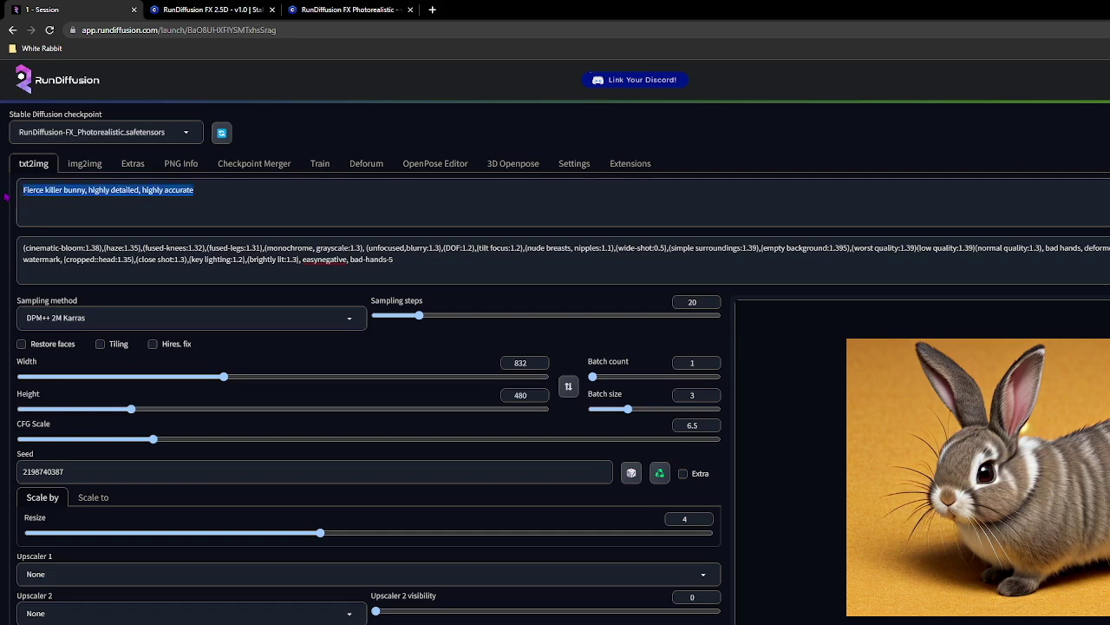
pyautogui.press('BackSpace')
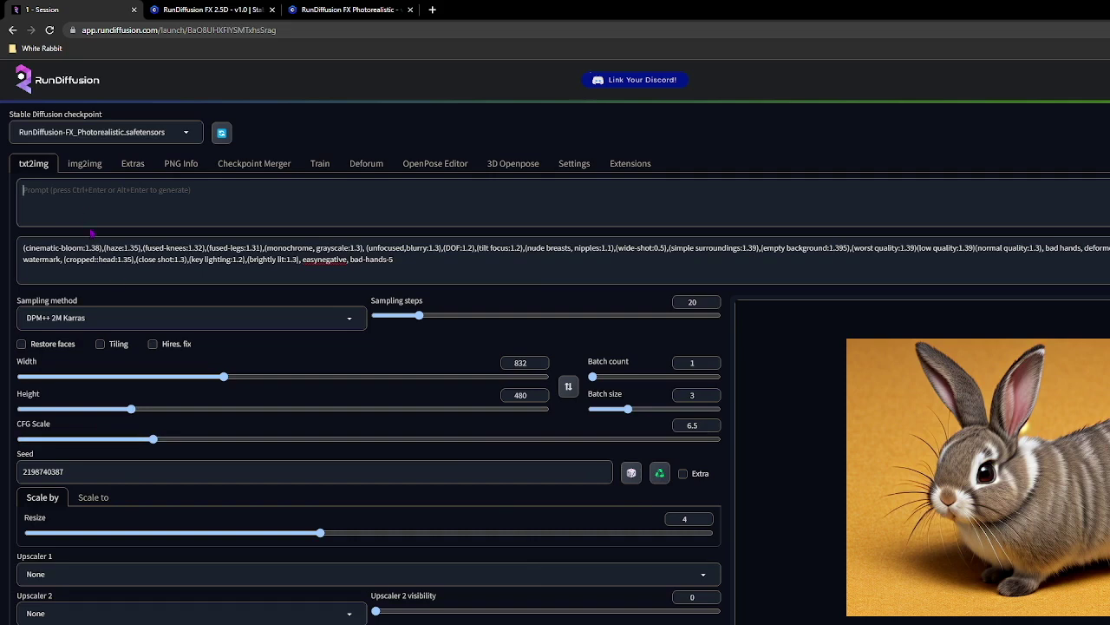
pyautogui.click(128, 201)
pyautogui.write('(Ultra Wide-angle:1.4), (Sunset Lighting:1.2), (Cinematic:1.3), (High Resolution:1.2) A breathtaking ultra-wide angle view of a family home with a large backyard, inspired by architectural styles of Christopher Alexander or Ludwig Mies van der Rohe, during a colorful sunset')
# - Replace the negative prompt with the pasted list starting "plain background, boring, plain, standard" and generate the family home images
pyautogui.moveTo(395, 260); pyautogui.dragTo(14, 235)
pyautogui.press('BackSpace')
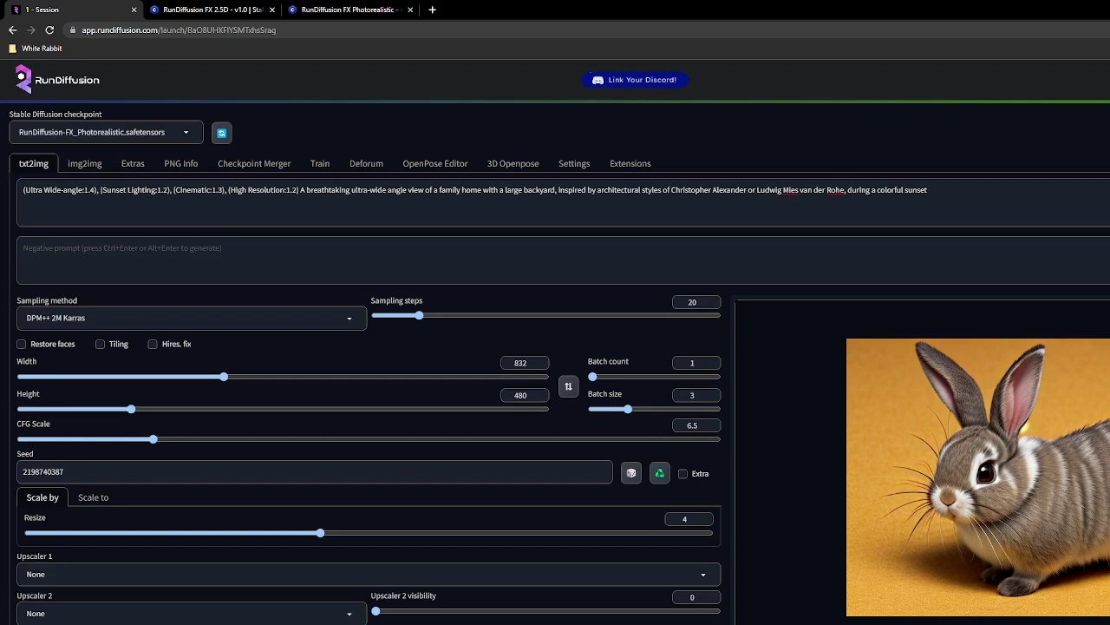
pyautogui.hotkey('ctrl', 'v')
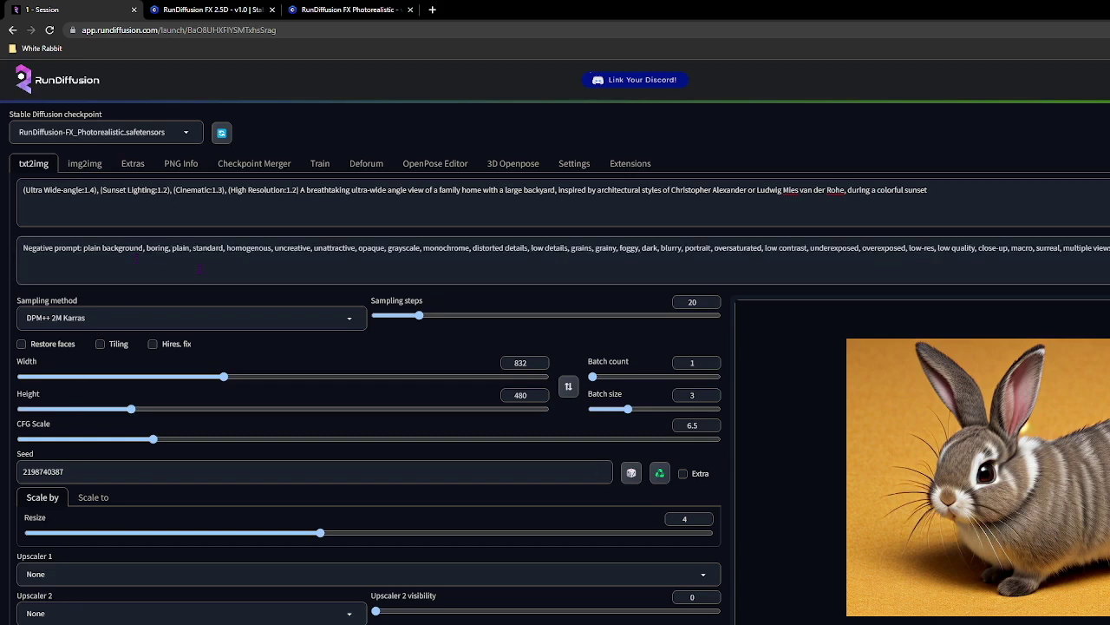
pyautogui.hotkey('ctrl', 'Return')
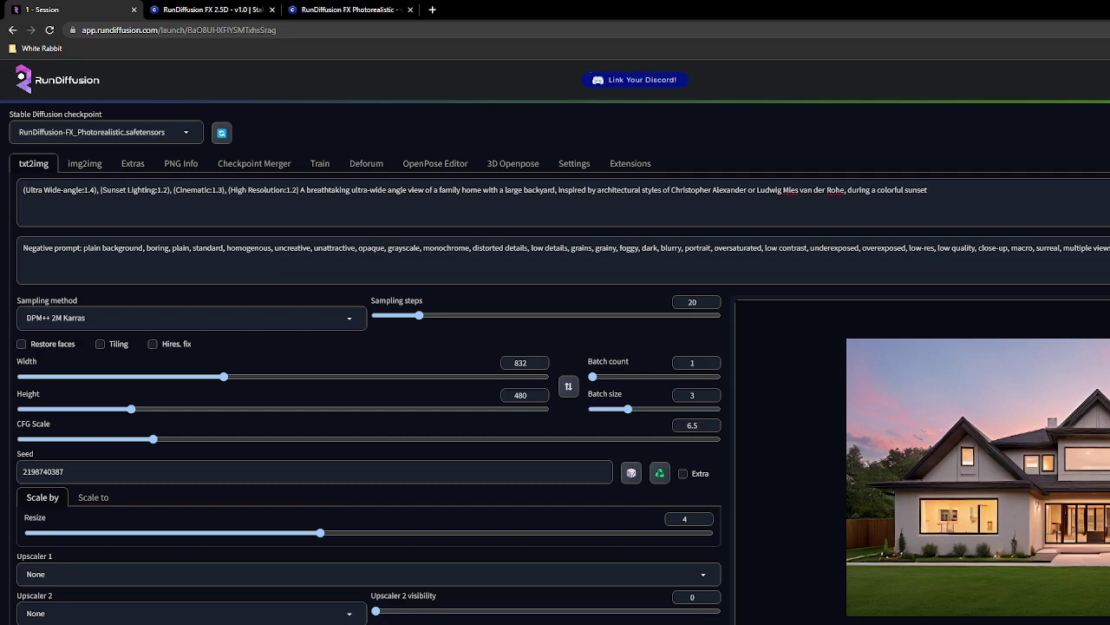
# - Look through the enlarged family home images up to the grid, and close the enlarged view
pyautogui.click(973, 540)
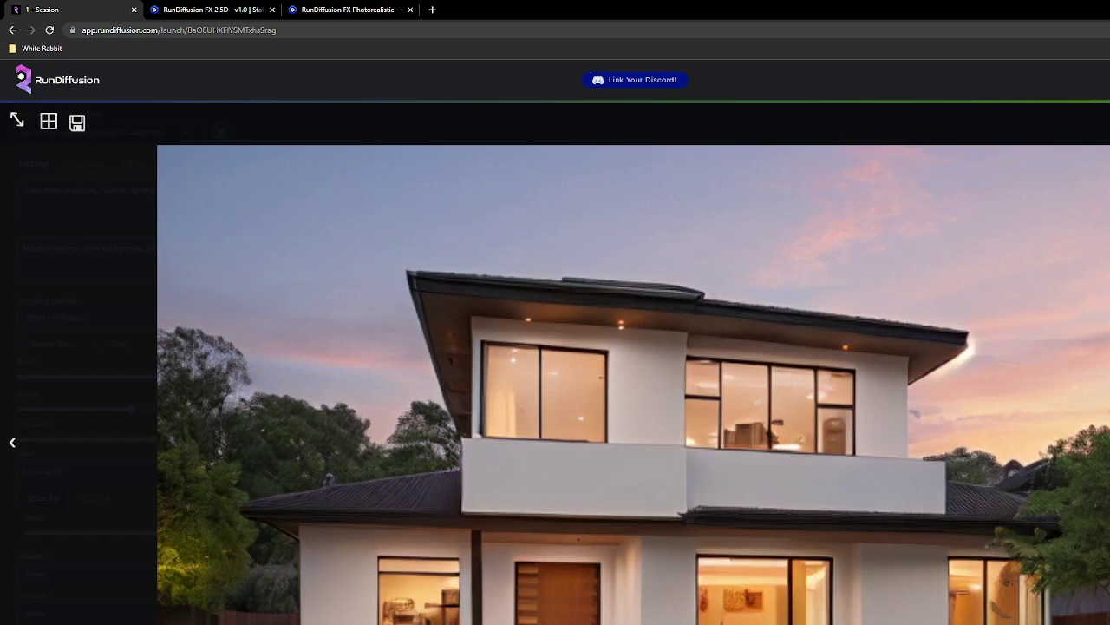
pyautogui.press('Right')
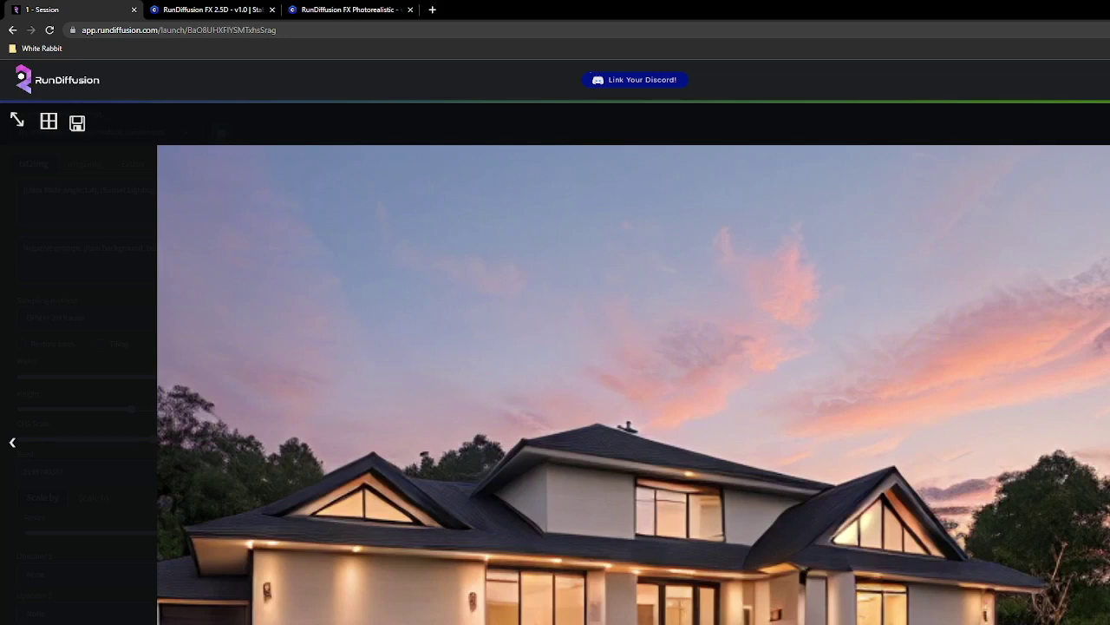
pyautogui.press('Right')
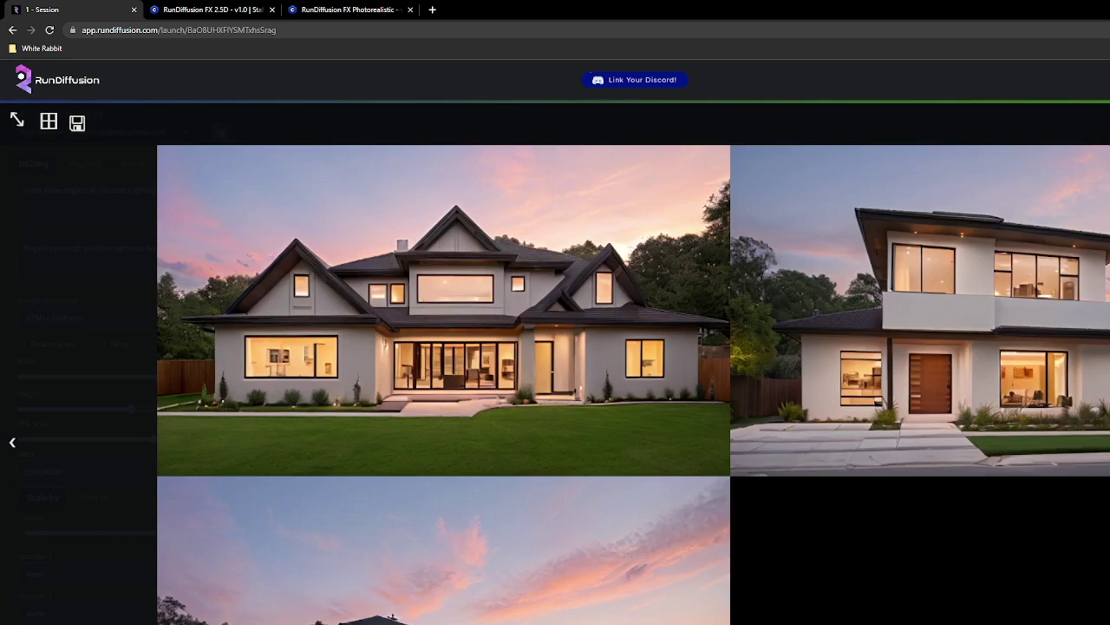
pyautogui.press('Escape')
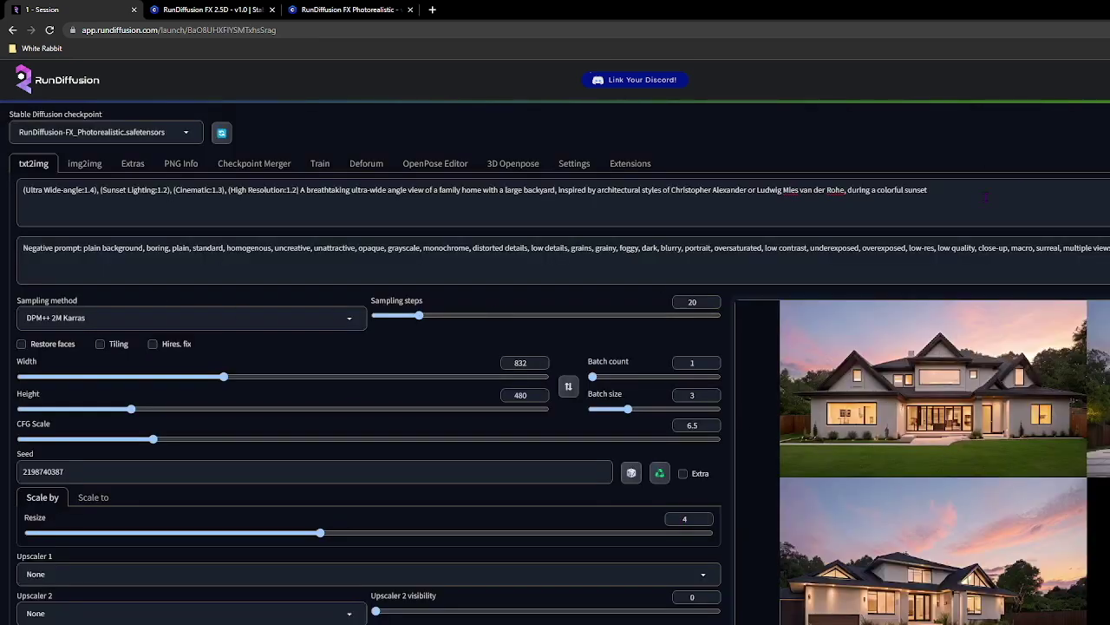
# - Replace the prompt with the interior design list from "modernism, hyper-realistic design, sofa, open view" to "home, peaceful, beautiful, cozy"
pyautogui.moveTo(946, 193); pyautogui.dragTo(2, 250)
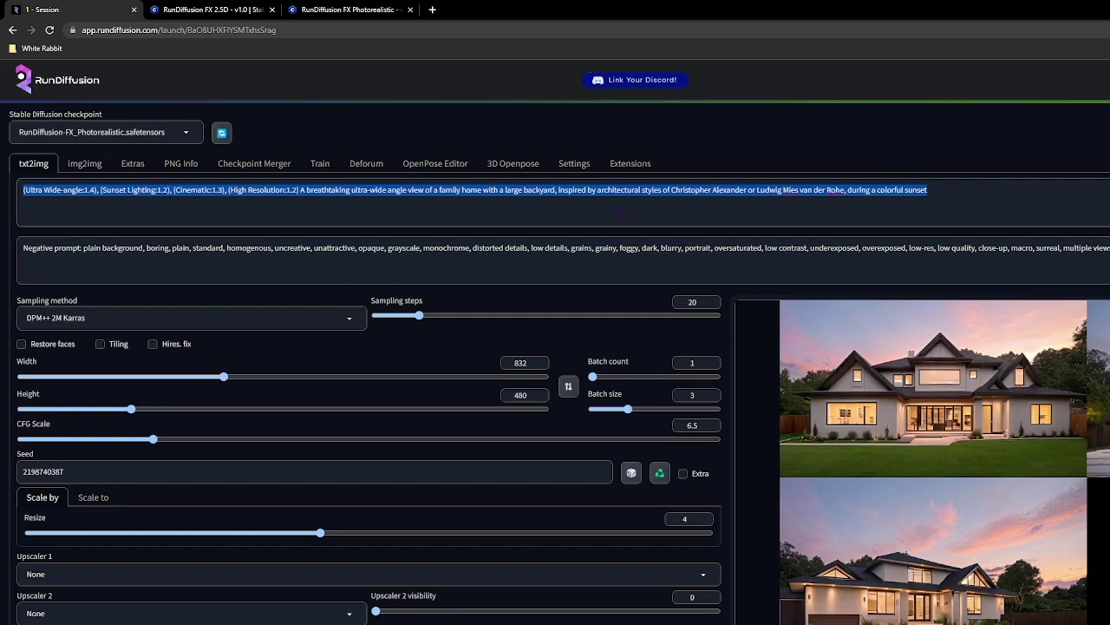
pyautogui.click(589, 192)
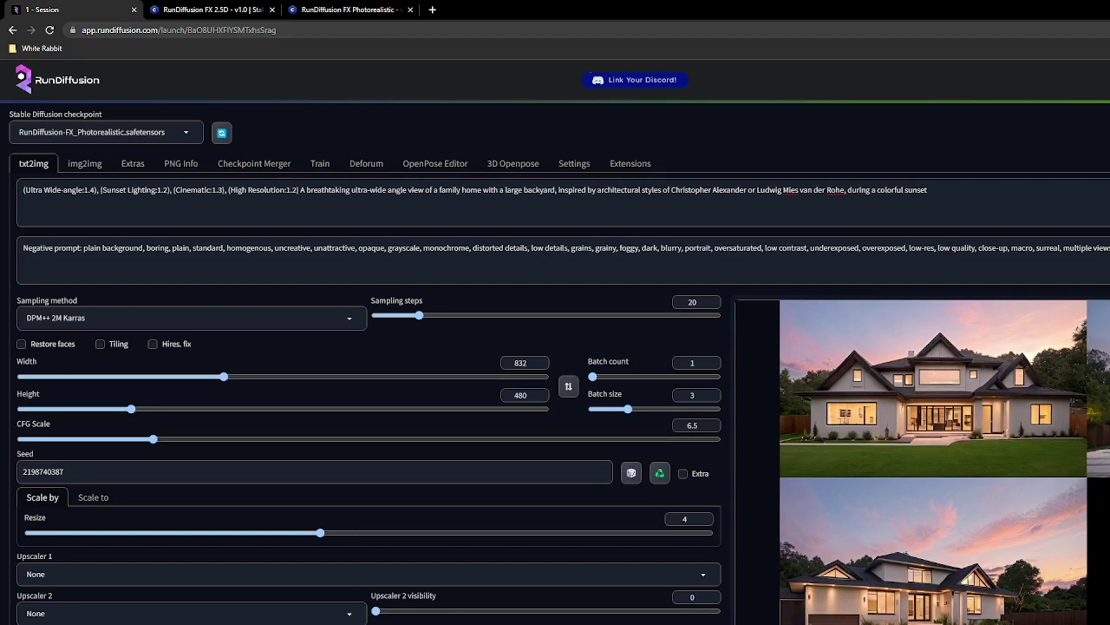
pyautogui.hotkey('ctrl', 'a')
pyautogui.write('modernism, hyper-realistic design, sofa, open view, interior design, digital, illustration, architecture, home, peaceful, beautiful, cozy,')
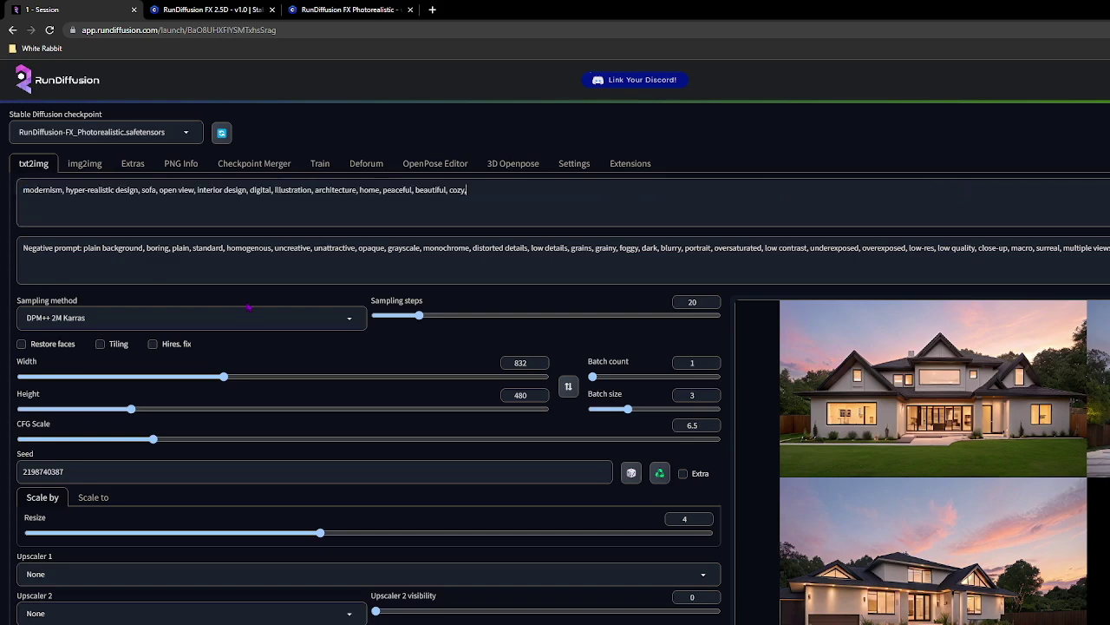
pyautogui.press('BackSpace')
# - Replace the negative prompt with the list starting "EasyNegative, illustration, 3d, sepia, painting, cartoons, sketch", without the blank line above it
pyautogui.hotkey('ctrl', 'a')
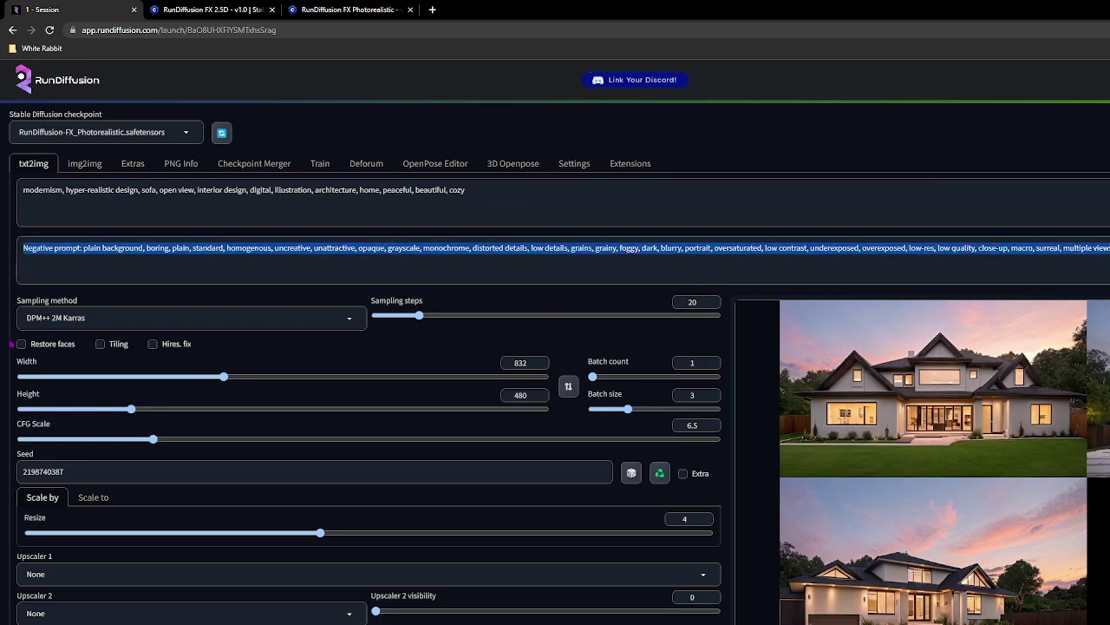
pyautogui.press('BackSpace')
pyautogui.write('EasyNegative, illustration, 3d, sepia, painting, cartoons, sketch, (worst quality), (low quality), (normal quality), lowres, bad anatomy, normal quality, ((monochrome)), ((grayscale))((double, many))')
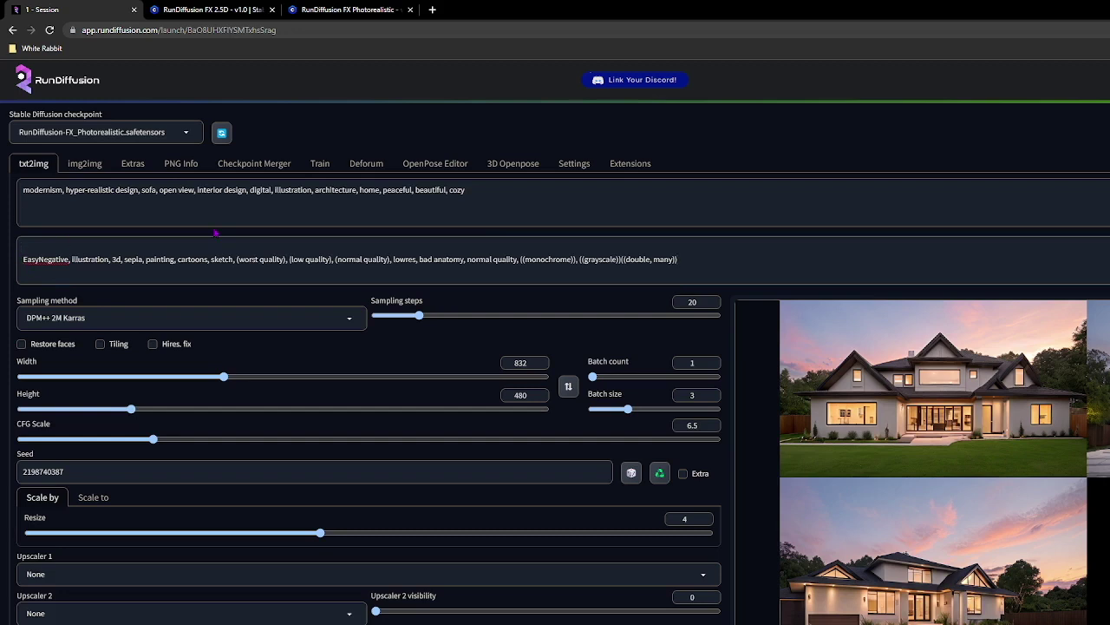
pyautogui.press('BackSpace')
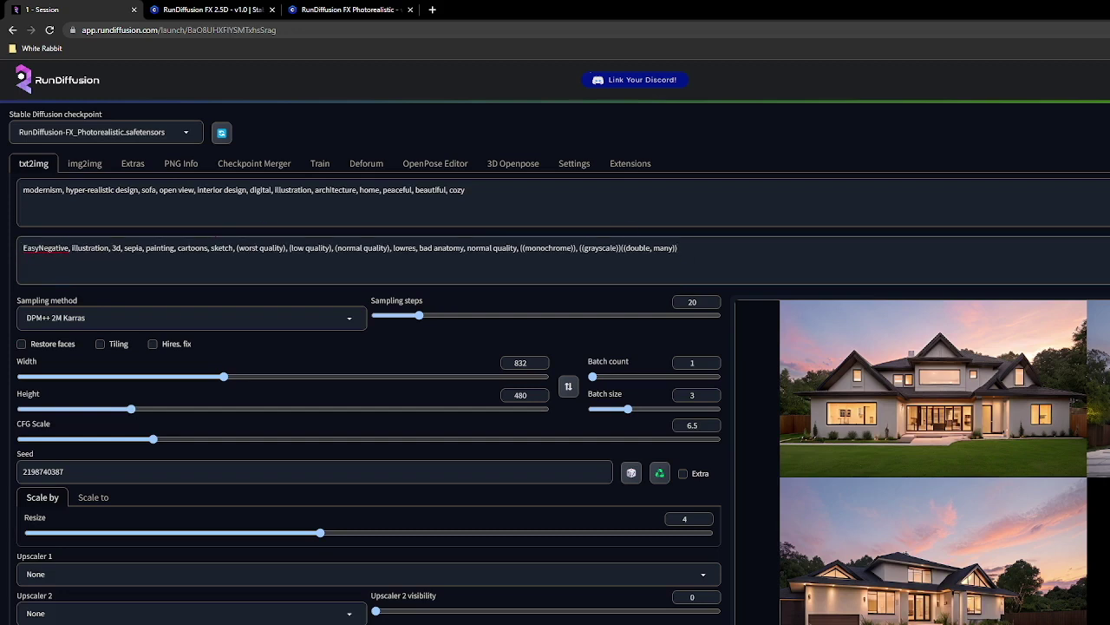
# - Set the image size to 1024 by 768 and generate the living room images
pyautogui.doubleClick(523, 363)
pyautogui.write('1024')
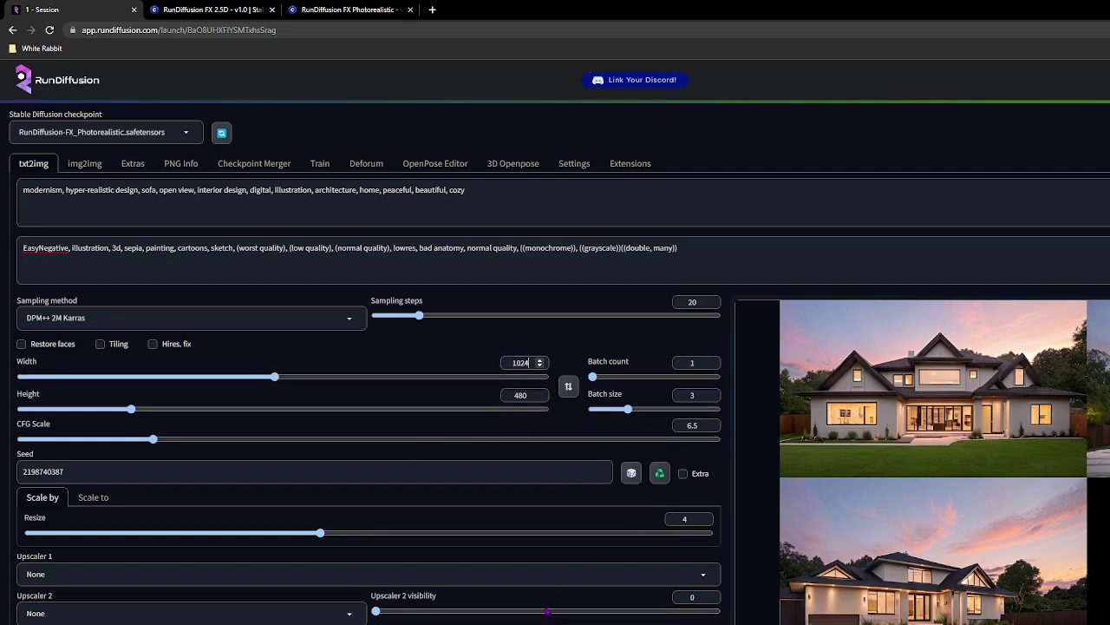
pyautogui.doubleClick(519, 395)
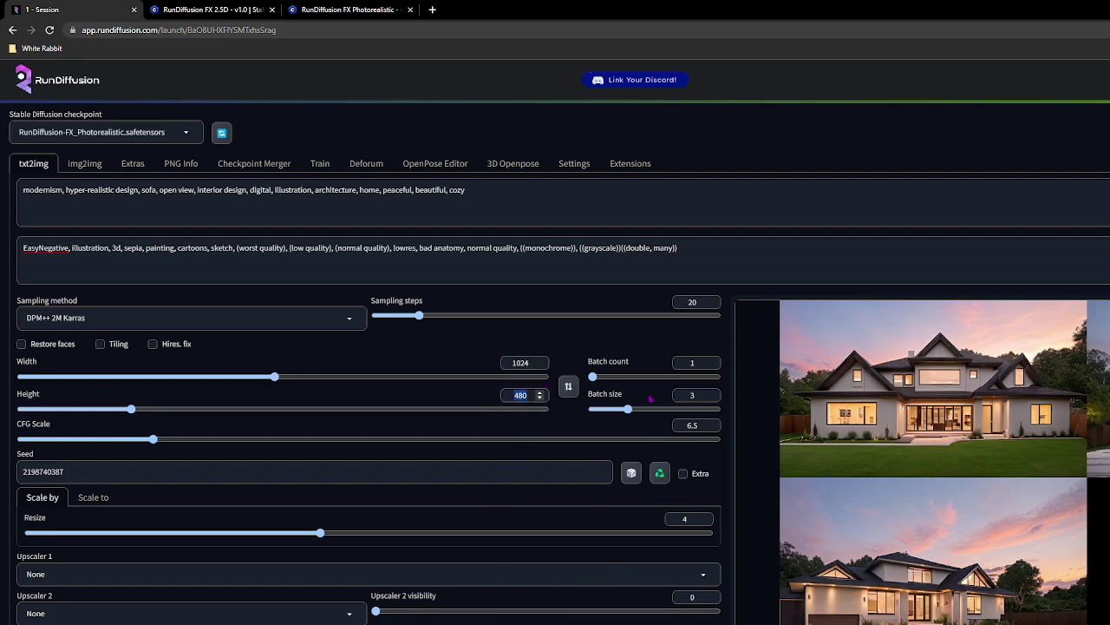
pyautogui.write('768')
pyautogui.hotkey('ctrl', 'Return')
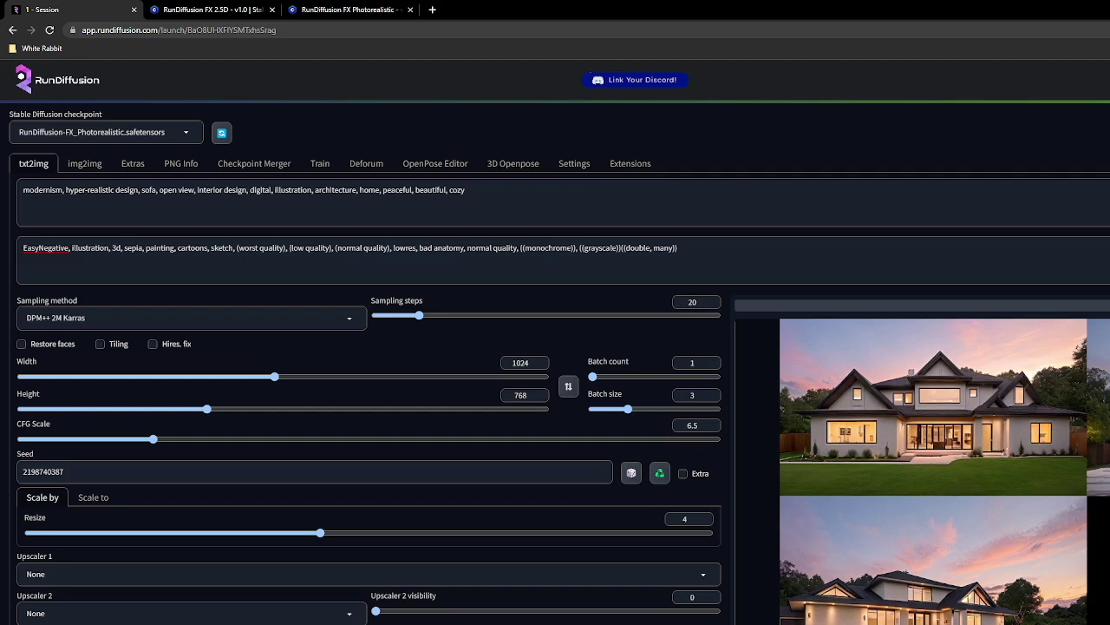
pyautogui.hotkey('ctrl', 'Return')
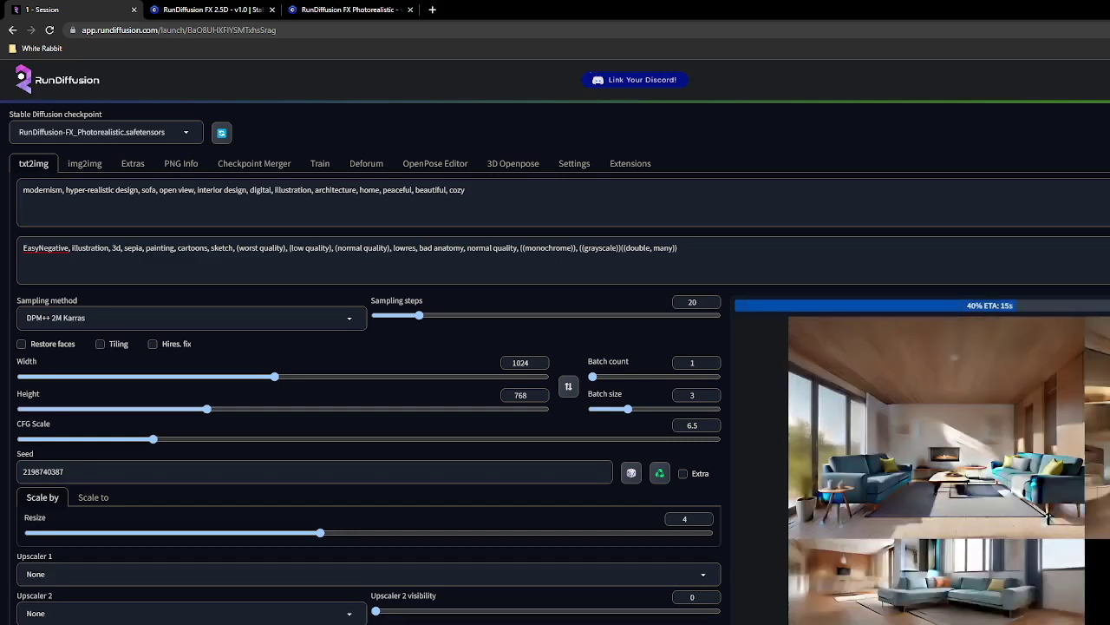
# - Set the CFG scale to 11 and the sampling method to Euler a, and generate the interior images again
pyautogui.moveTo(155, 439); pyautogui.dragTo(267, 444)
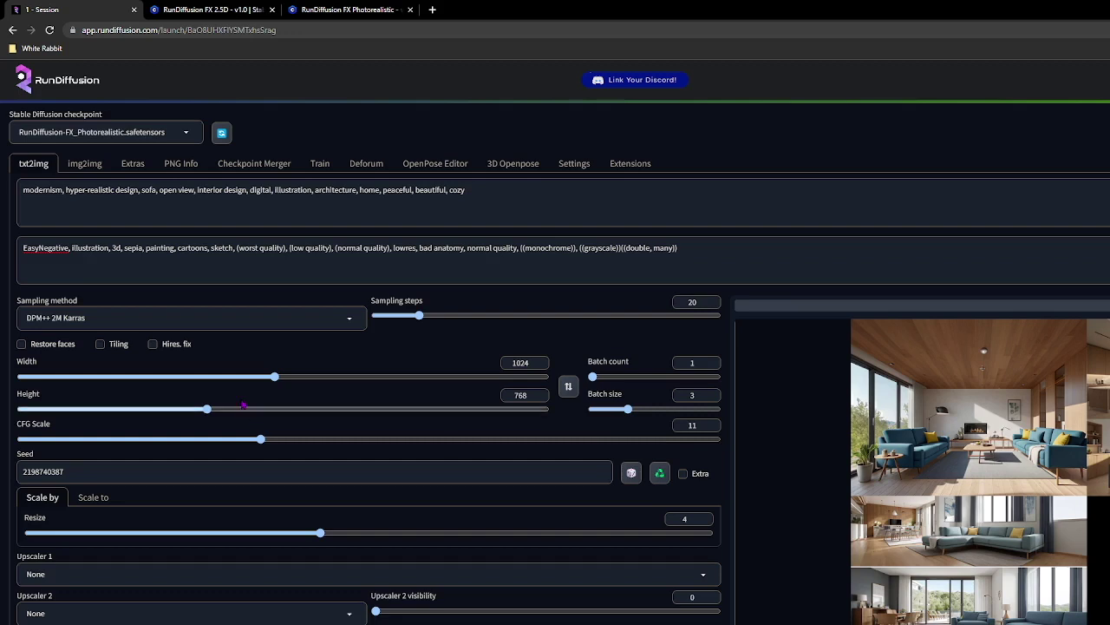
pyautogui.click(174, 317)
pyautogui.click(114, 337)
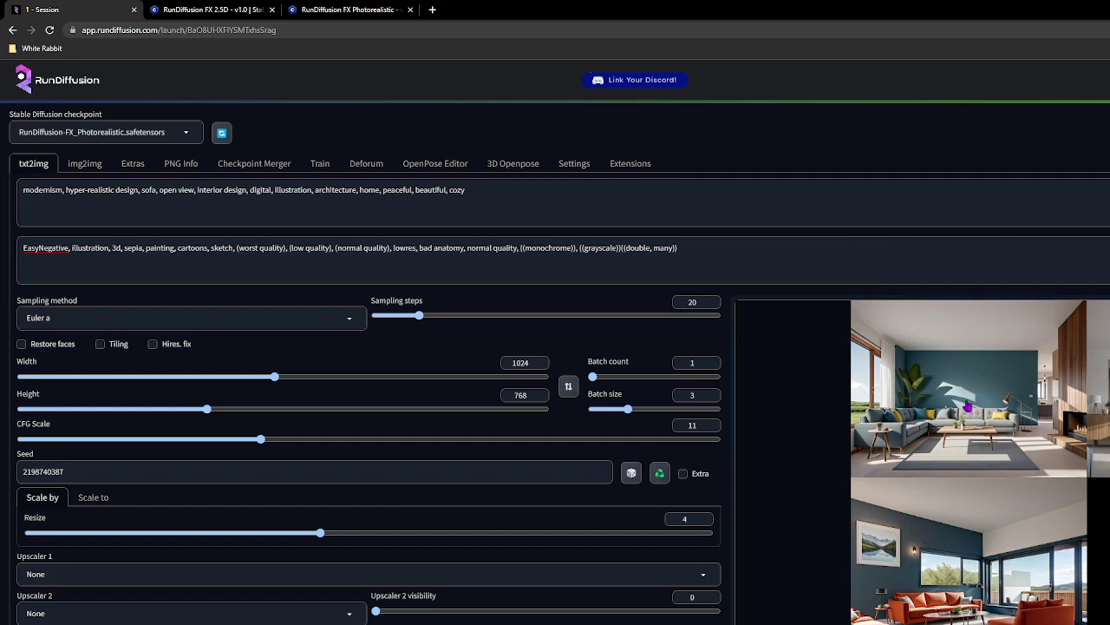
# - Look through the enlarged living room images and the grid, and close the enlarged view
pyautogui.click(968, 417)
pyautogui.click(1048, 576)
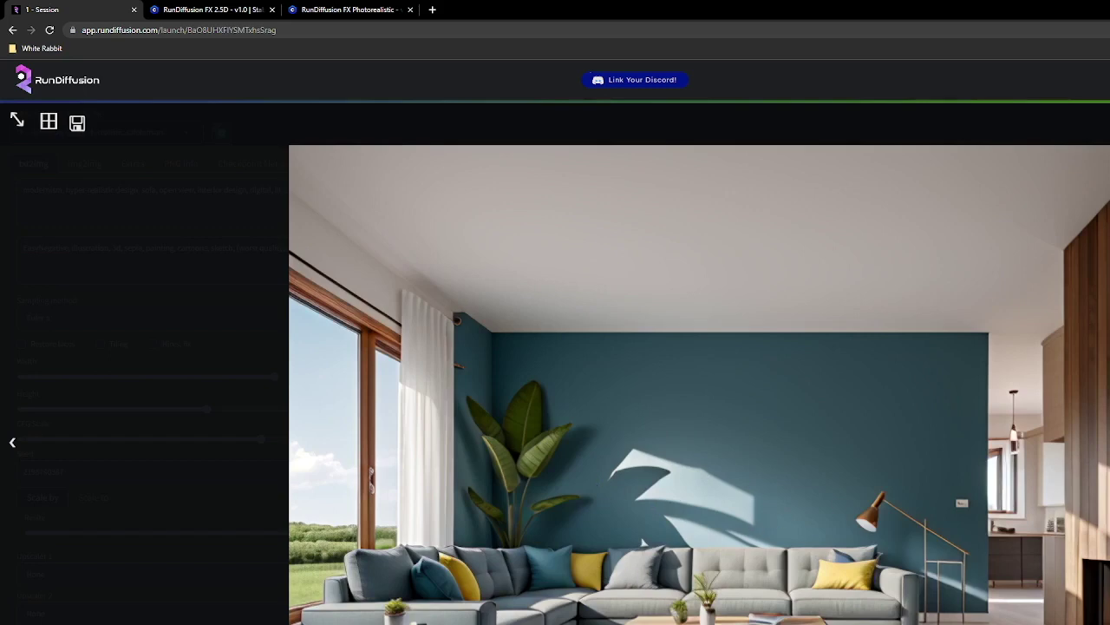
pyautogui.press('Right')
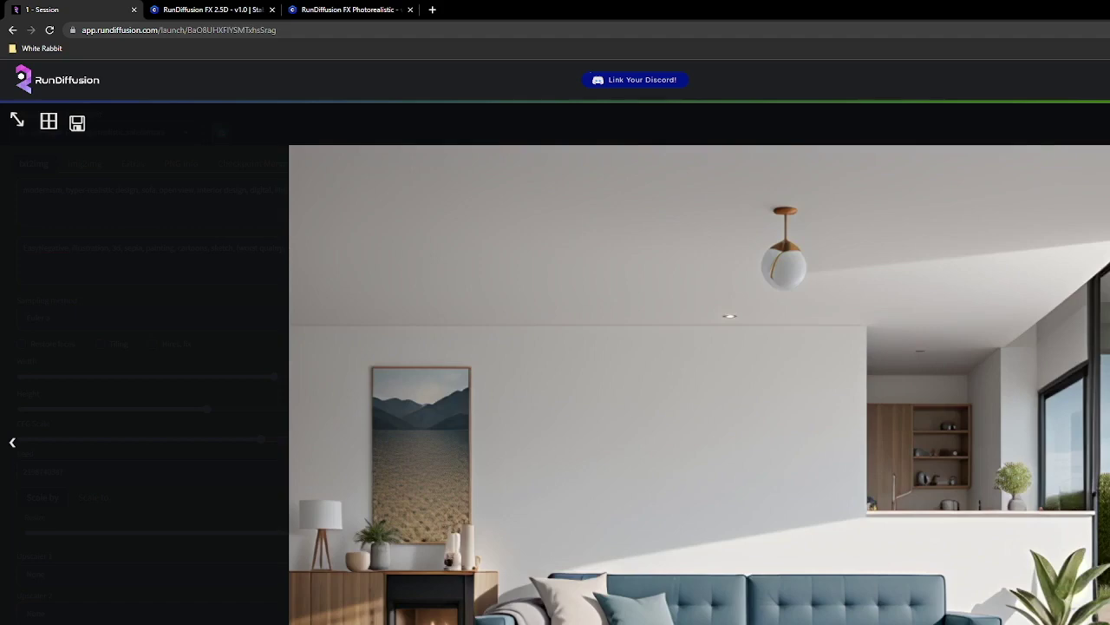
pyautogui.press('Left')
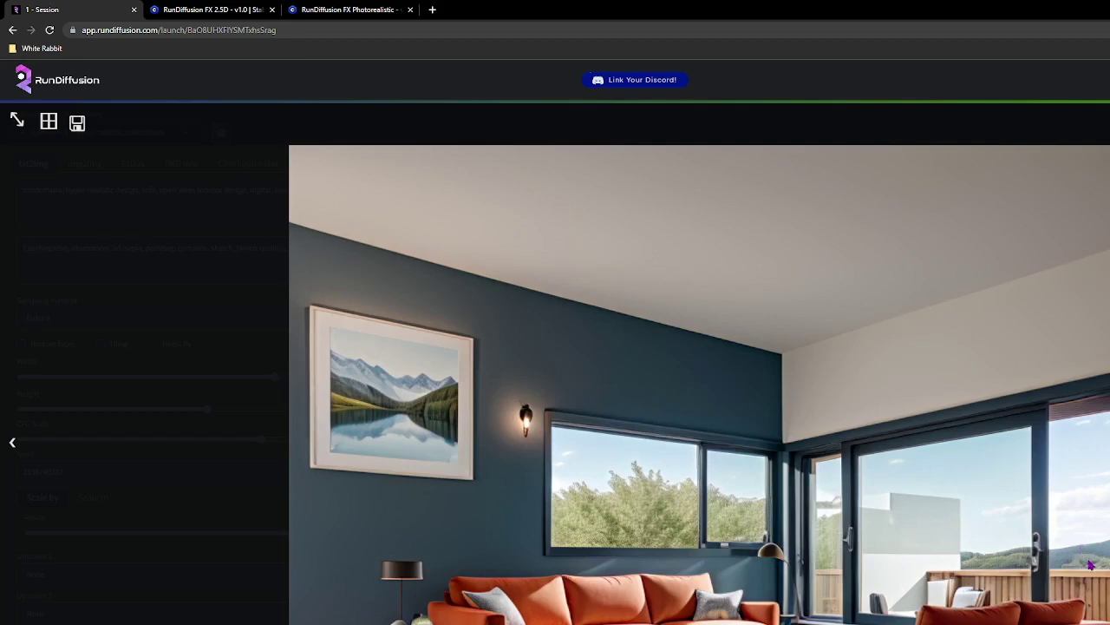
pyautogui.press('Right')
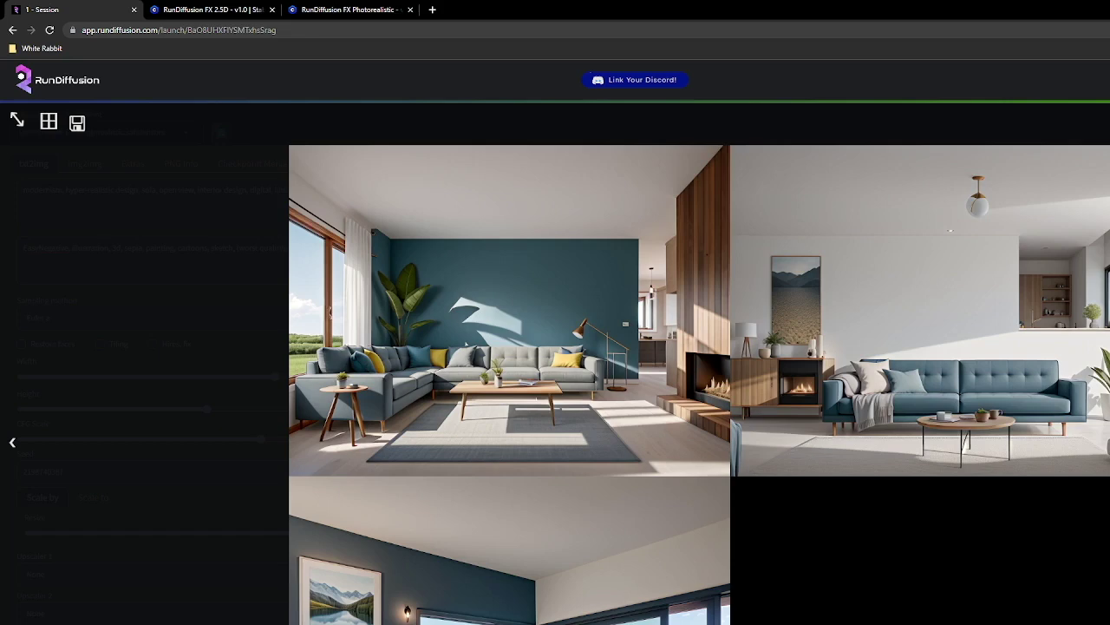
pyautogui.click(841, 508)
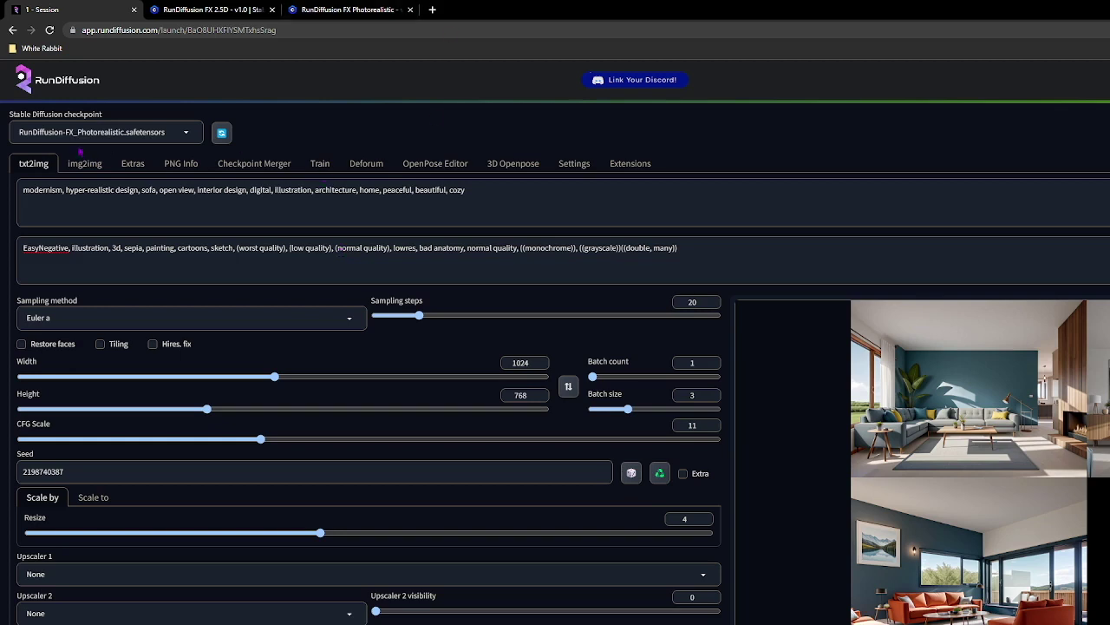
pyautogui.click(186, 133)
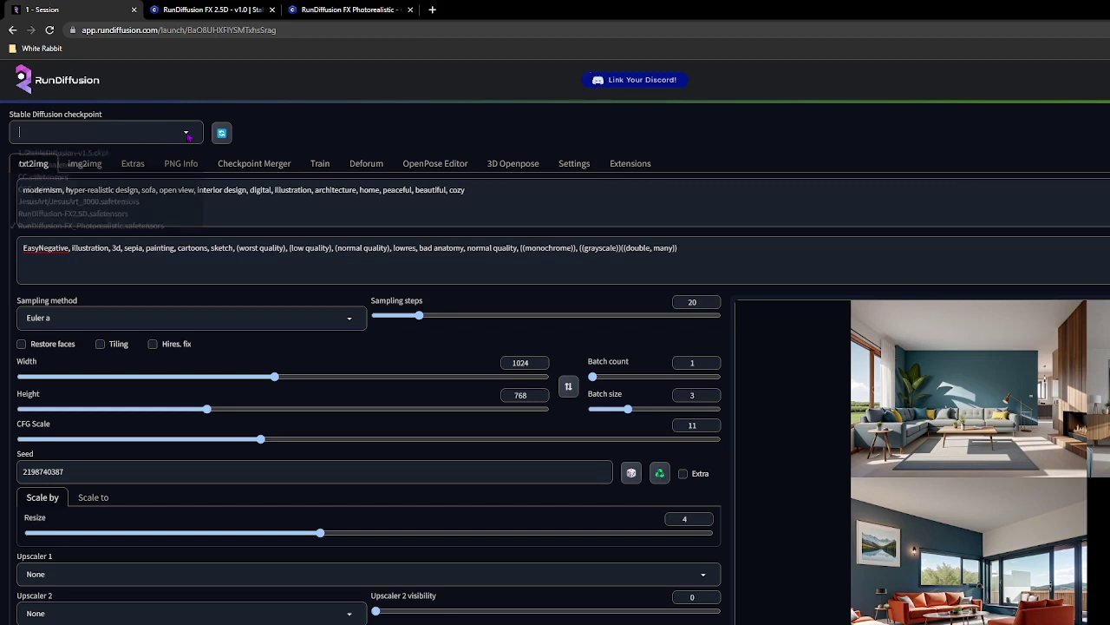
pyautogui.click(706, 253)
pyautogui.moveTo(706, 254); pyautogui.dragTo(4, 283)
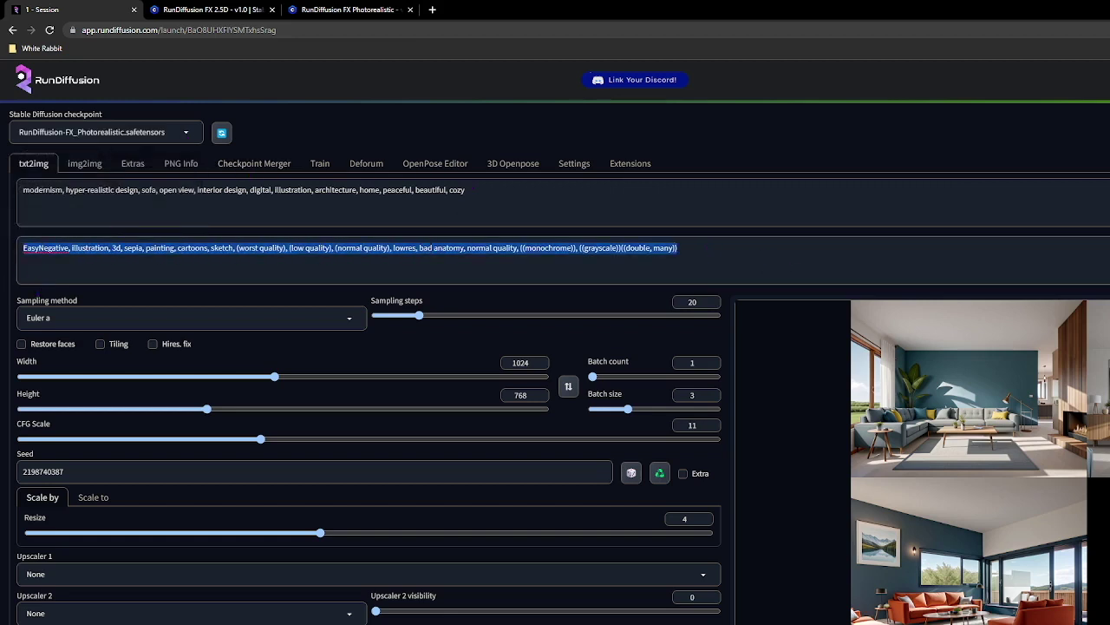
pyautogui.click(510, 206)
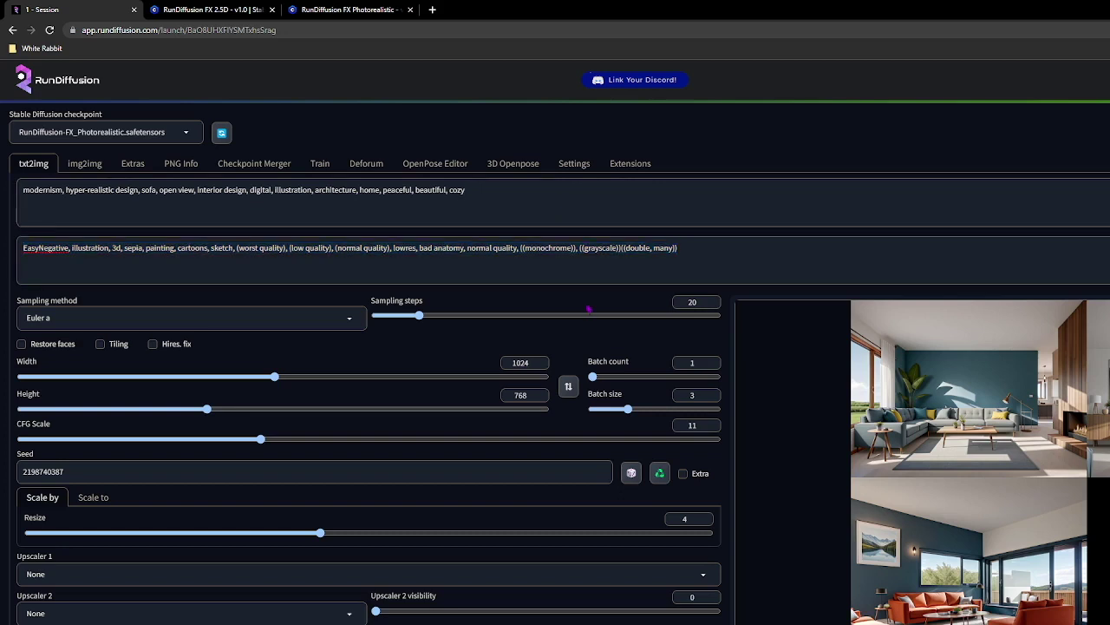
# - Clear the negative prompt and replace the prompt with "(hyperrealism:1.2), BREAK BREAK (8K UHD:1.2), (photorealistic:1.2)"
pyautogui.moveTo(696, 250); pyautogui.dragTo(5, 256)
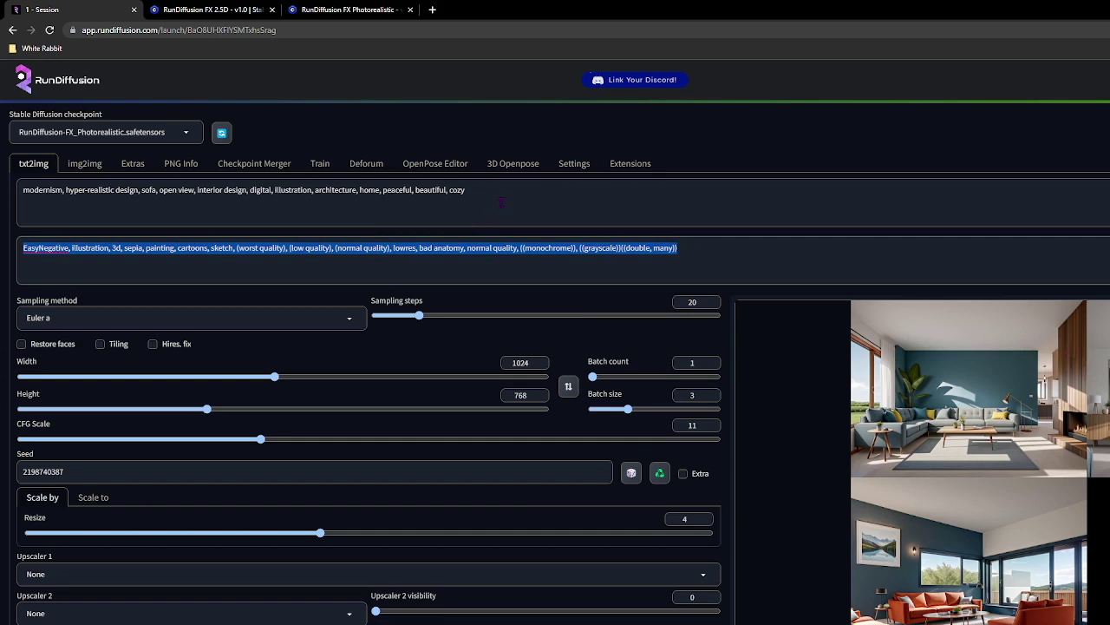
pyautogui.press('BackSpace')
pyautogui.moveTo(502, 202); pyautogui.dragTo(4, 206)
pyautogui.press('BackSpace')
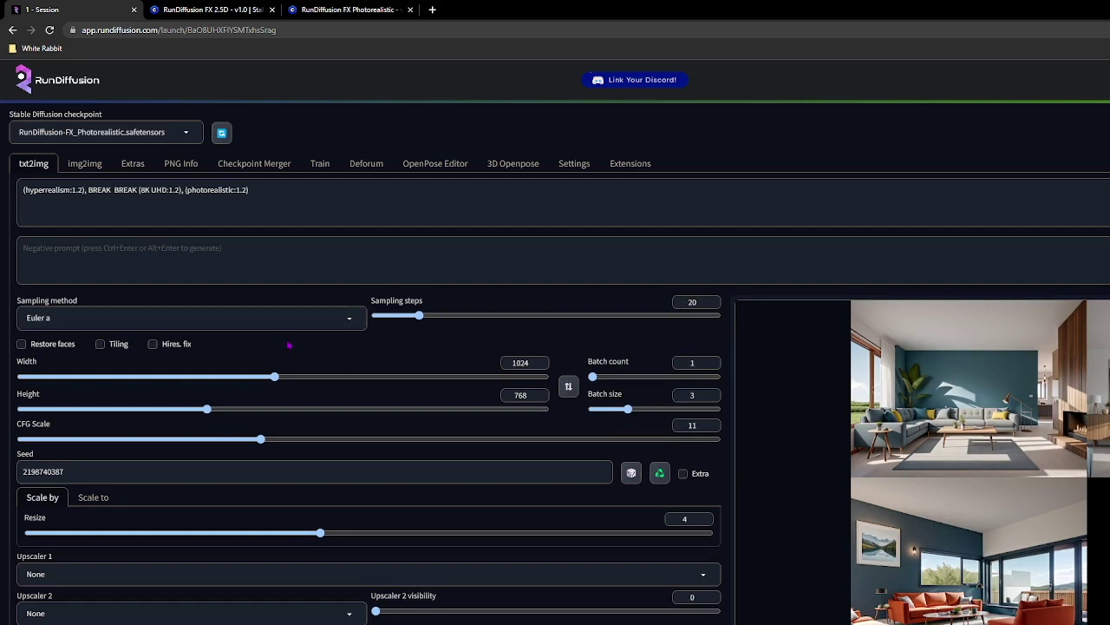
# - Set the sampling steps to 35 and paste the prompt starting "(hyperrealism:1.4), (masterpiece:1.2)" and the negative prompt starting "owres, text, error"
pyautogui.moveTo(419, 315); pyautogui.dragTo(452, 315)
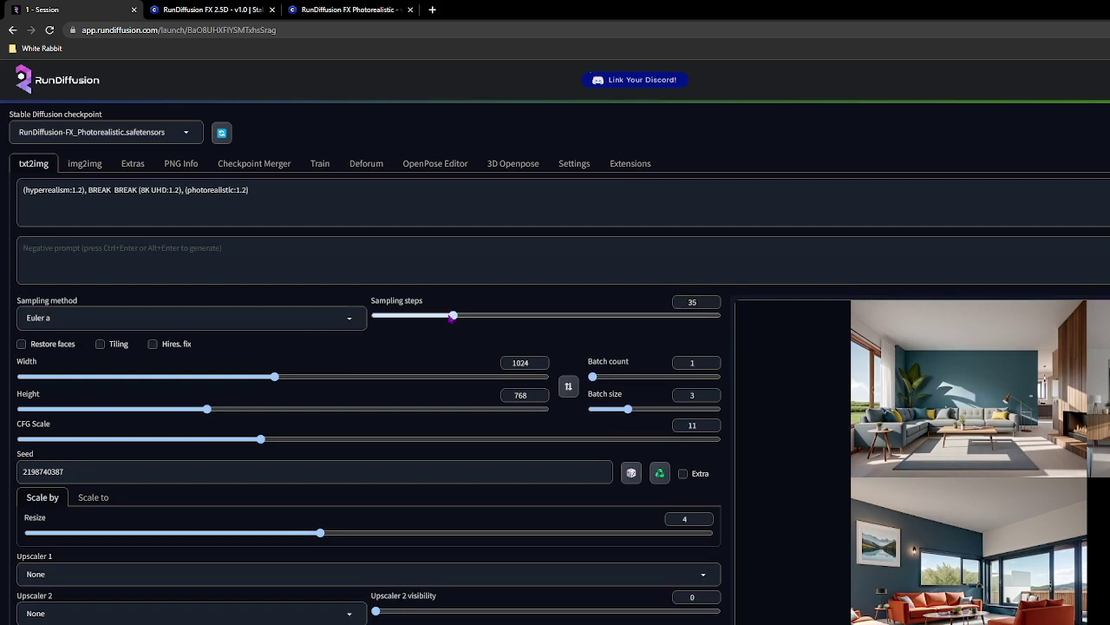
pyautogui.click(286, 222)
pyautogui.hotkey('ctrl', 'a')
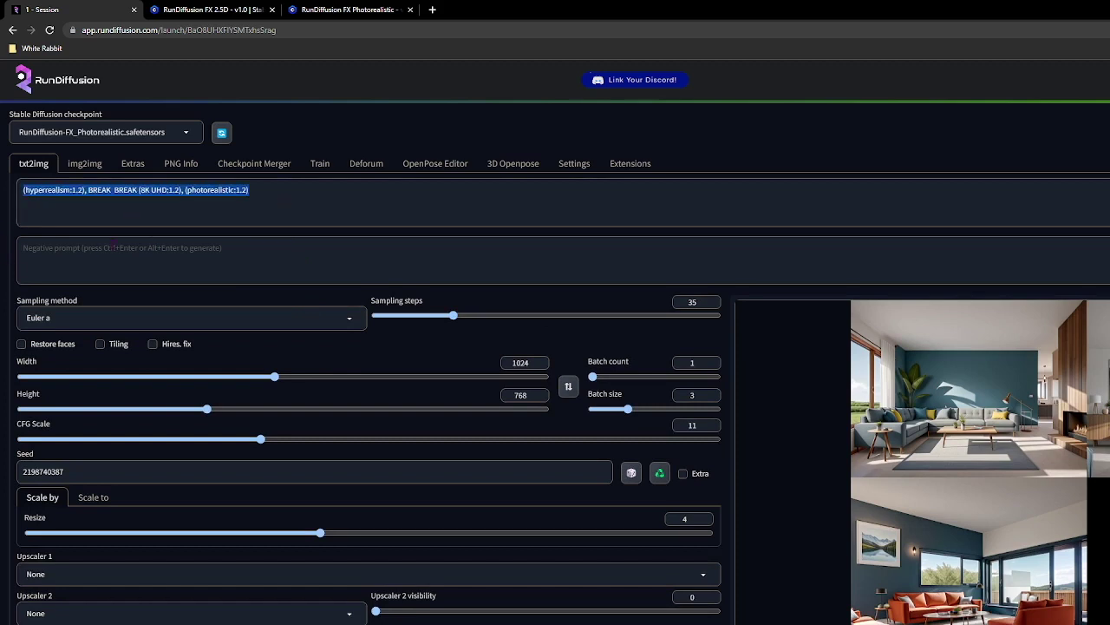
pyautogui.press('BackSpace')
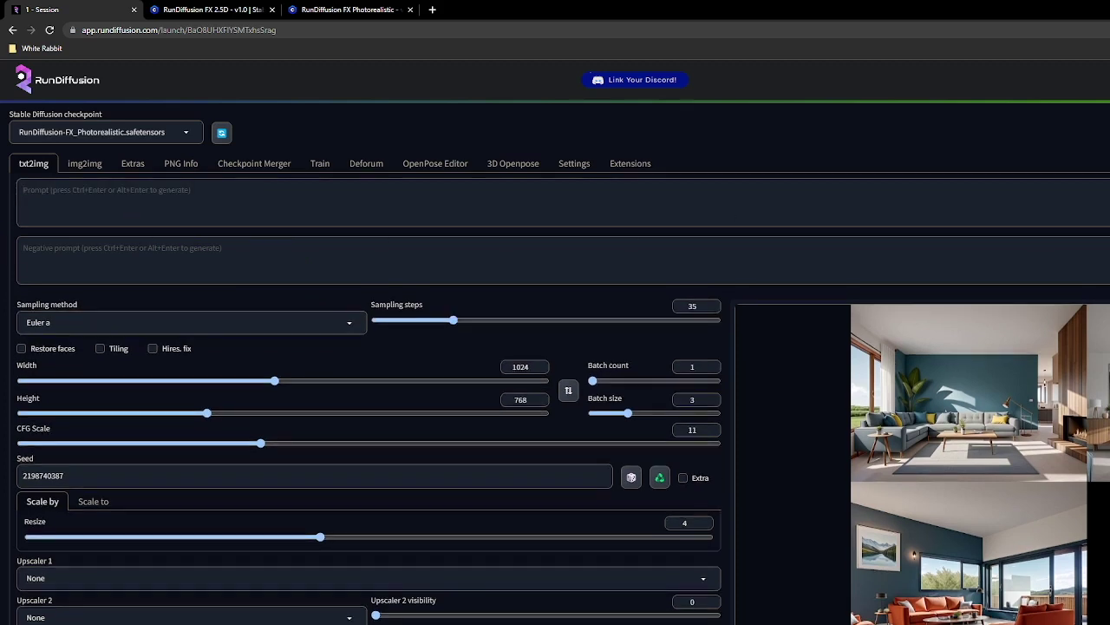
pyautogui.hotkey('ctrl', 'v')
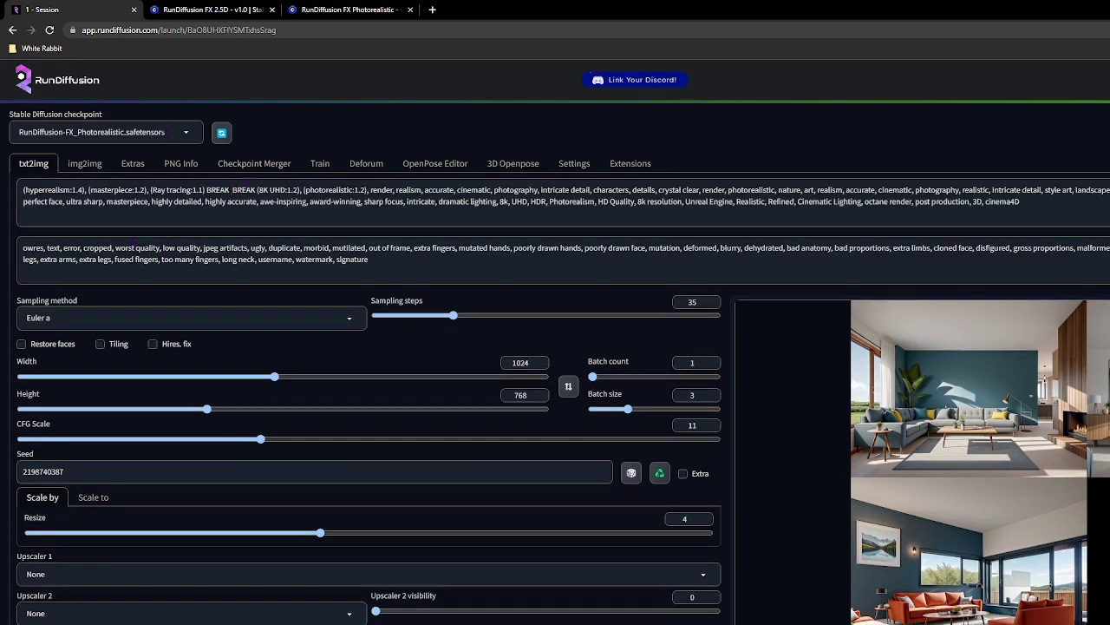
# - Switch the Stable Diffusion checkpoint to RunDiffusion-FX2.5D.safetensors
pyautogui.click(191, 135)
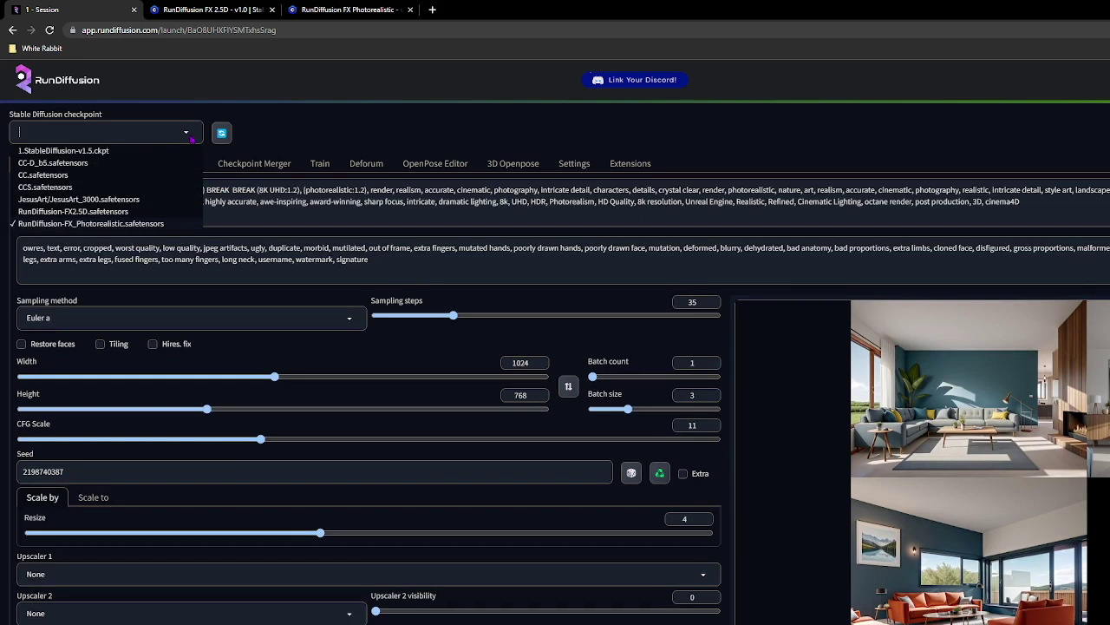
pyautogui.click(101, 214)
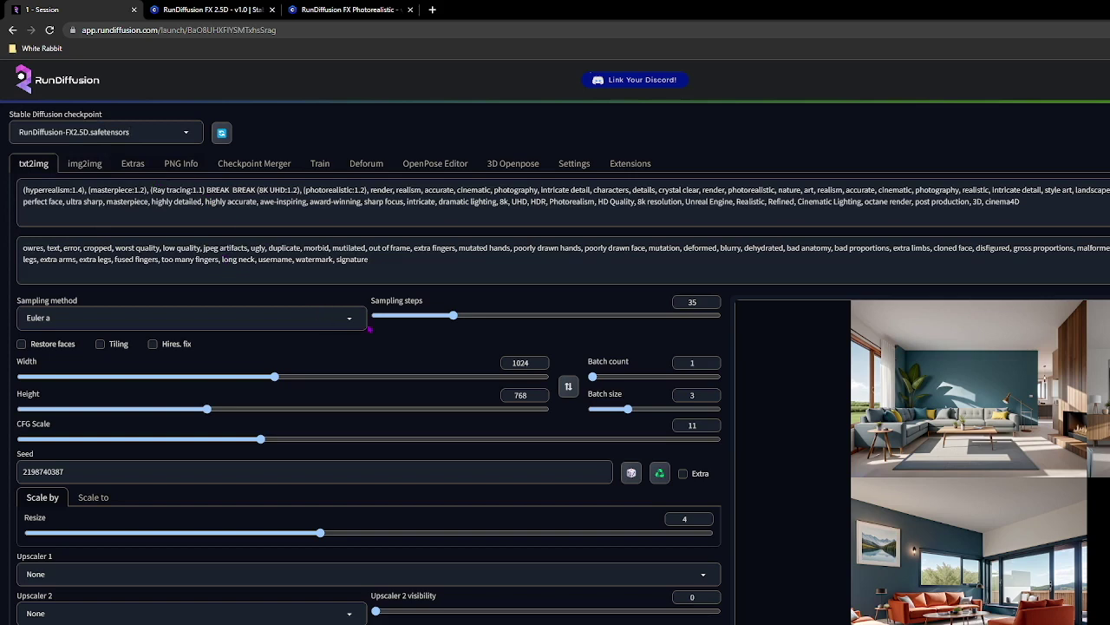
# - Set the generation parameters to width 832, height 480, CFG scale 11.5 and 40 sampling steps
pyautogui.doubleClick(523, 363)
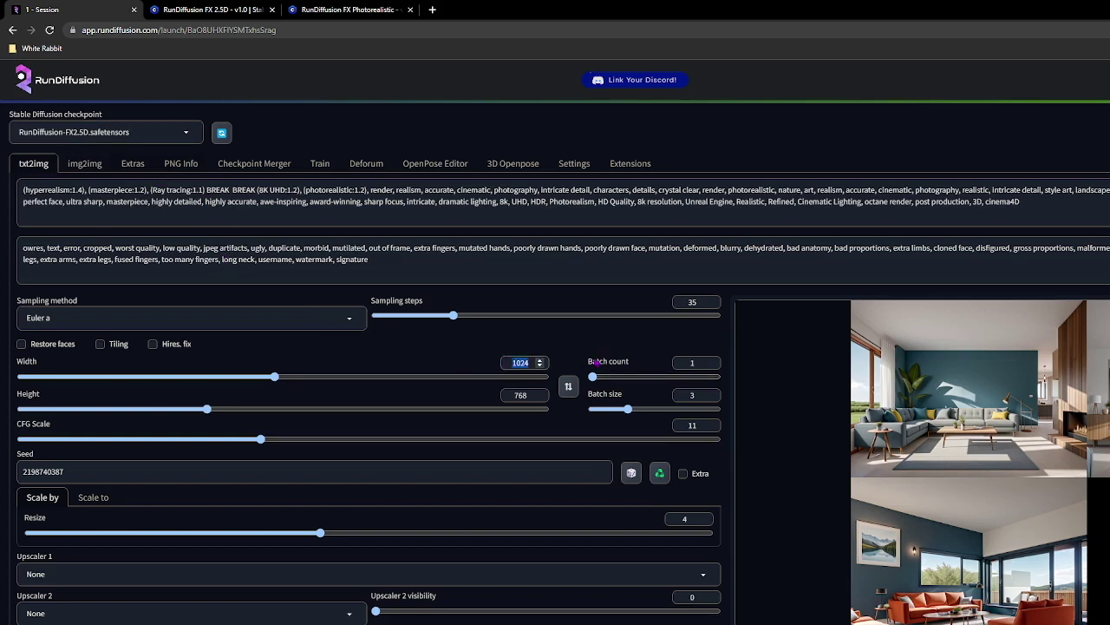
pyautogui.write('832')
pyautogui.press('Tab')
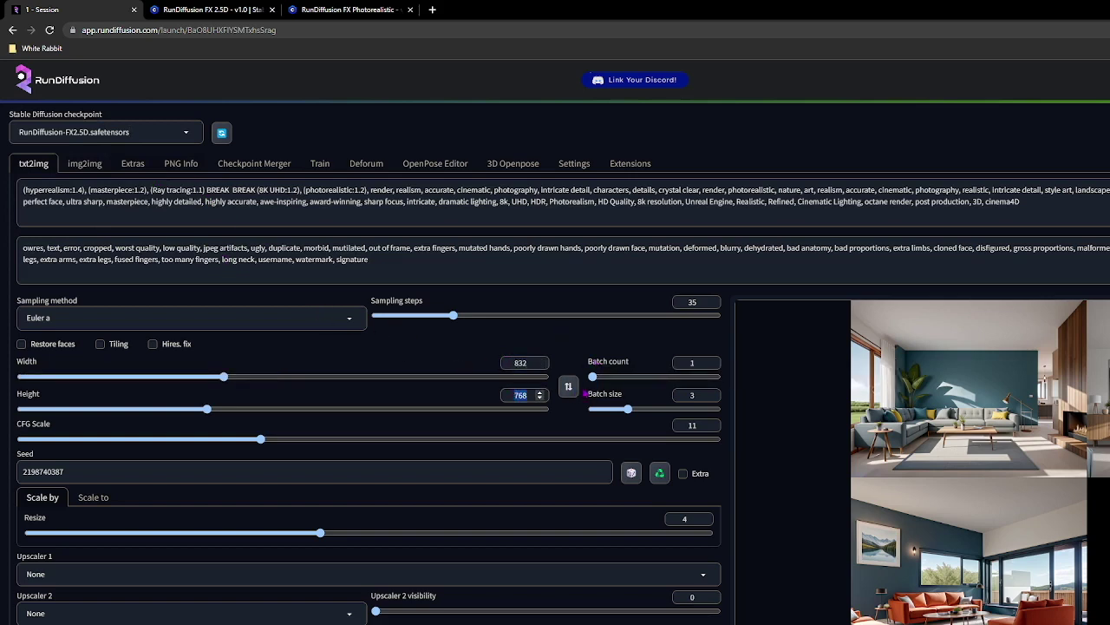
pyautogui.write('480')
pyautogui.moveTo(260, 440); pyautogui.dragTo(273, 440)
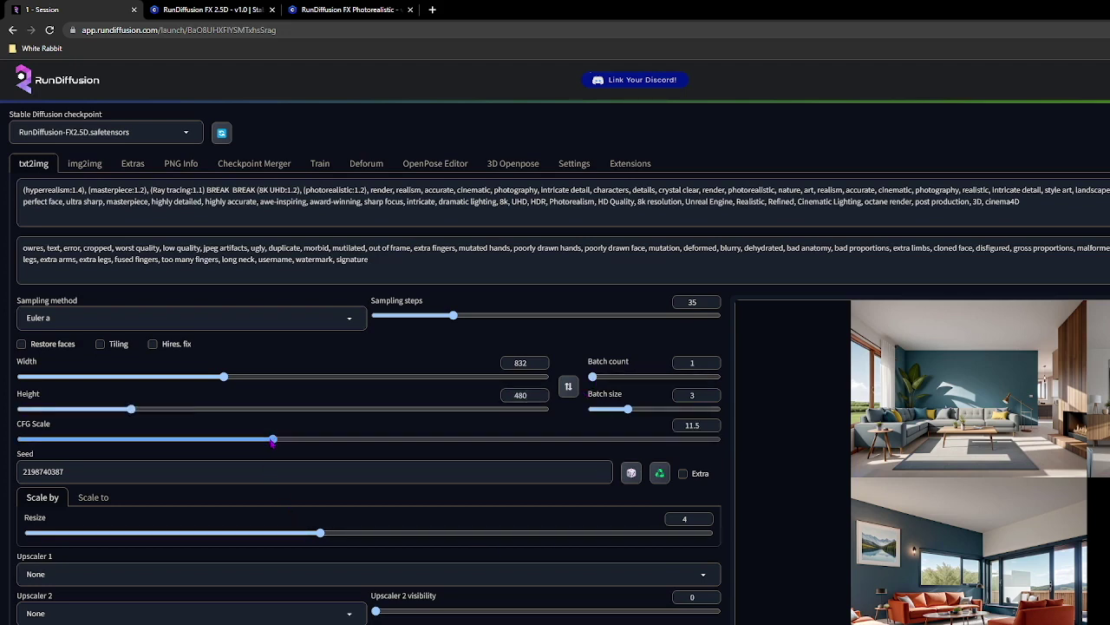
pyautogui.click(465, 316)
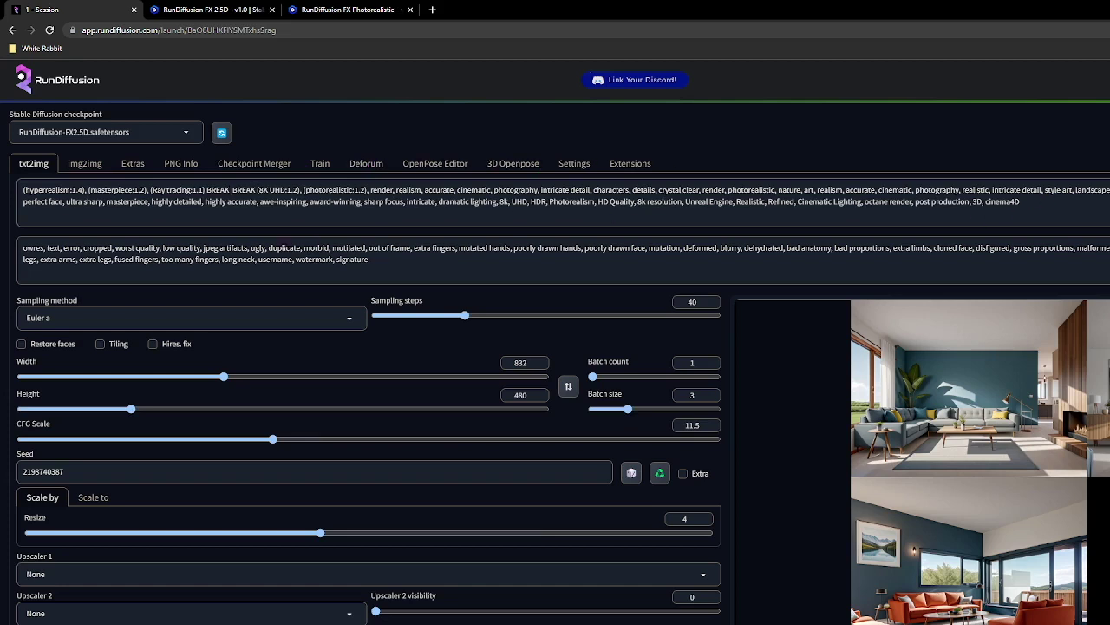
# - Replace the negative prompt with the pasted weighted list starting "(cinematic-bloom:1.38),(haze:1.35),(fused-knees:1.32)"
pyautogui.hotkey('ctrl', 'a')
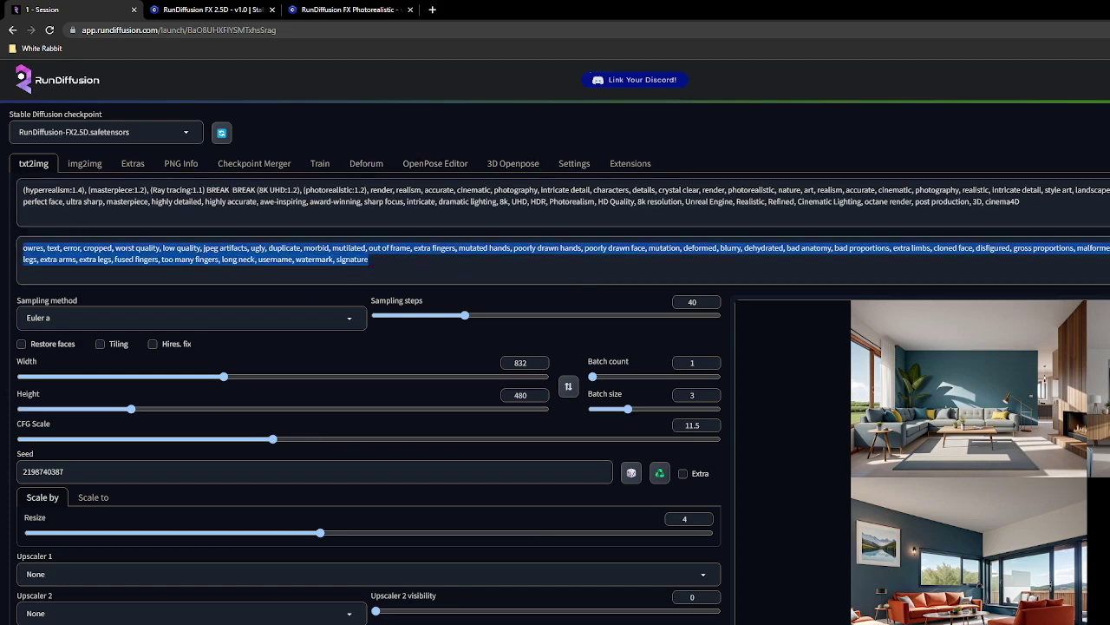
pyautogui.press('BackSpace')
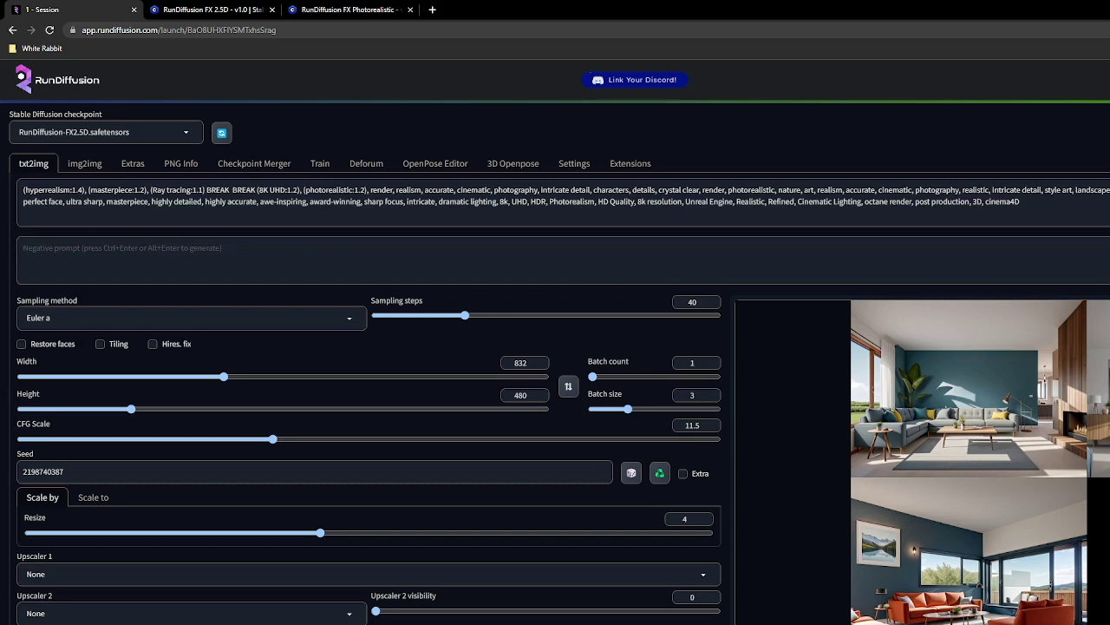
pyautogui.hotkey('ctrl', 'v')
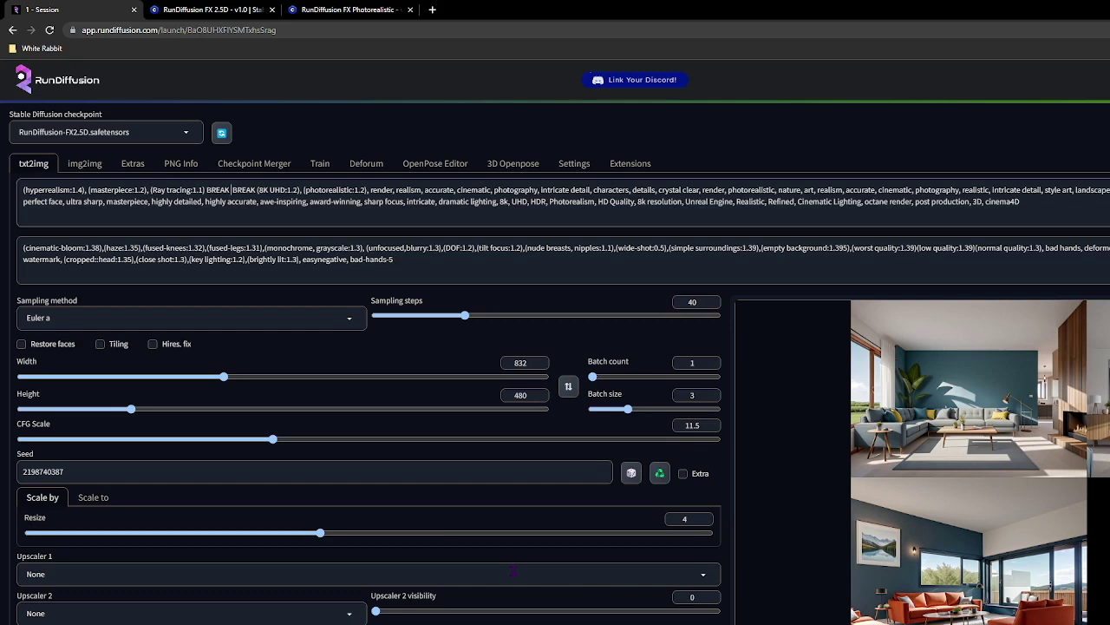
# - Insert "F1 racecar in the mountain" between the two BREAK keywords of the prompt
pyautogui.write('Racecar')
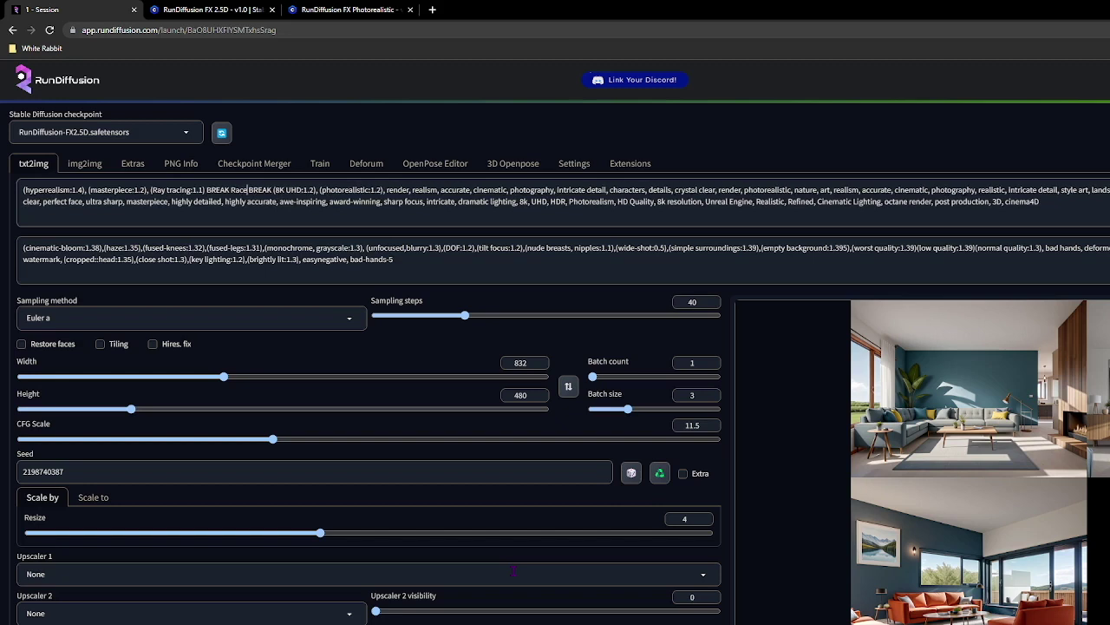
pyautogui.write(' in the ')
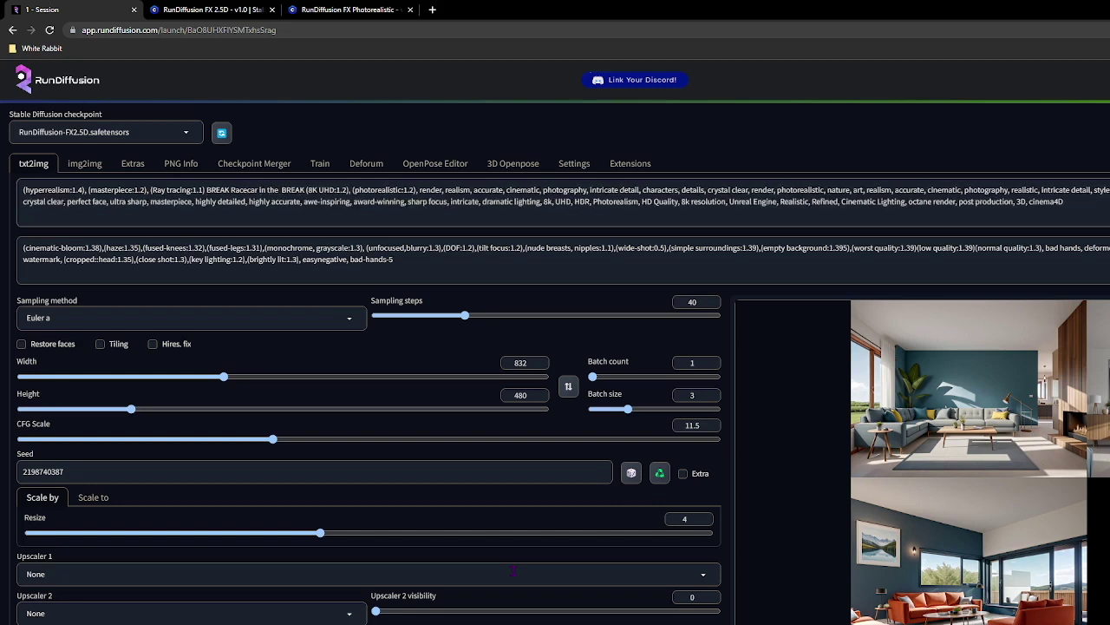
pyautogui.write('mountain')
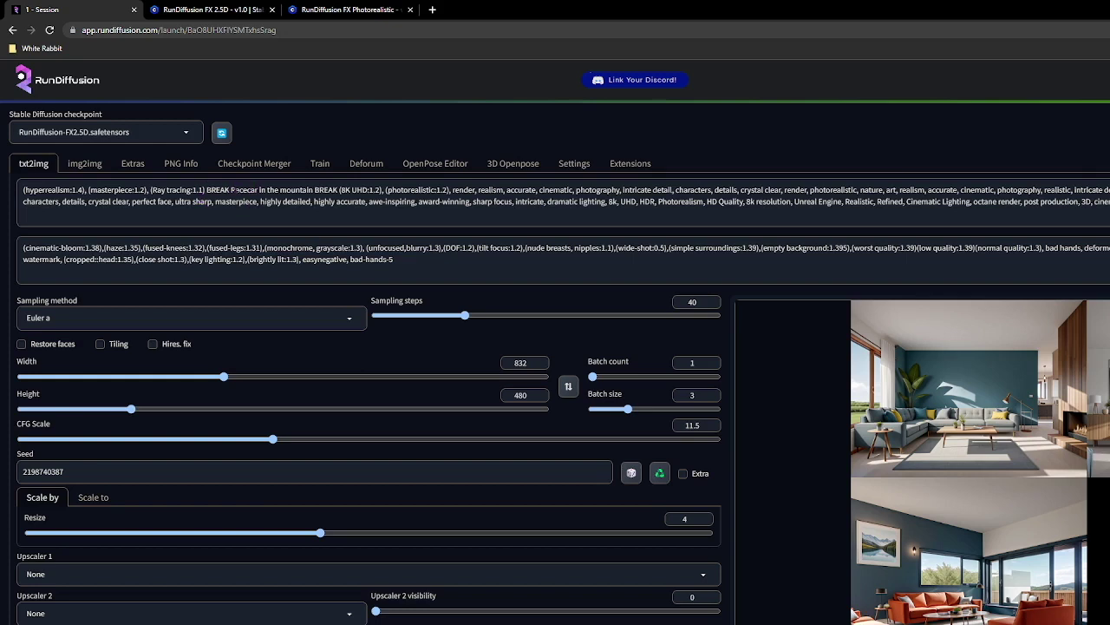
pyautogui.click(230, 189)
pyautogui.press('Delete')
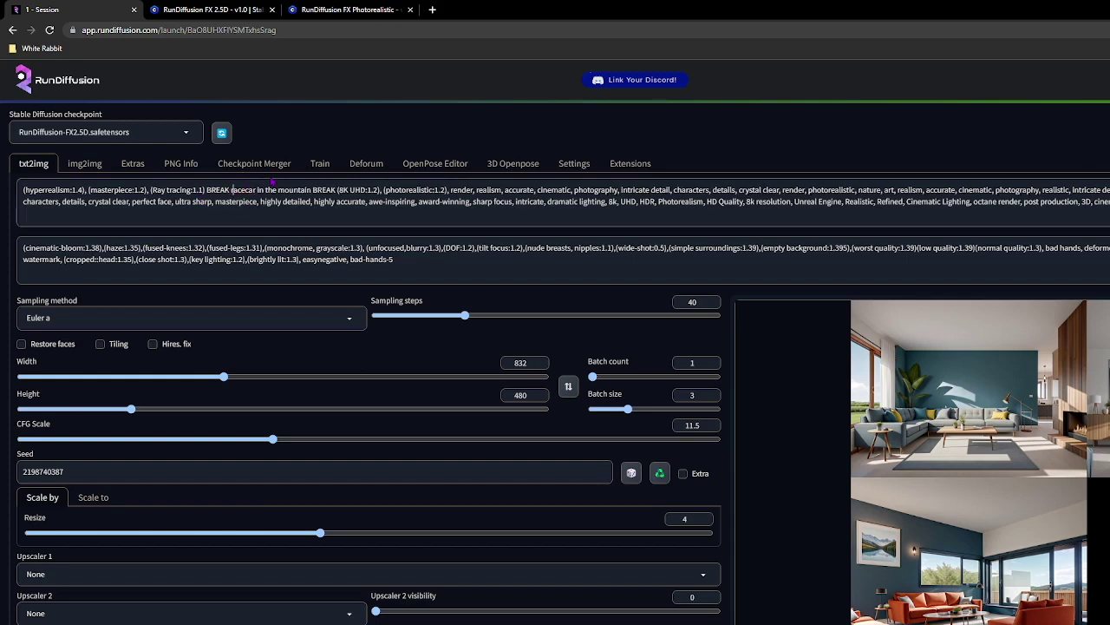
pyautogui.write('r')
pyautogui.write('F1')
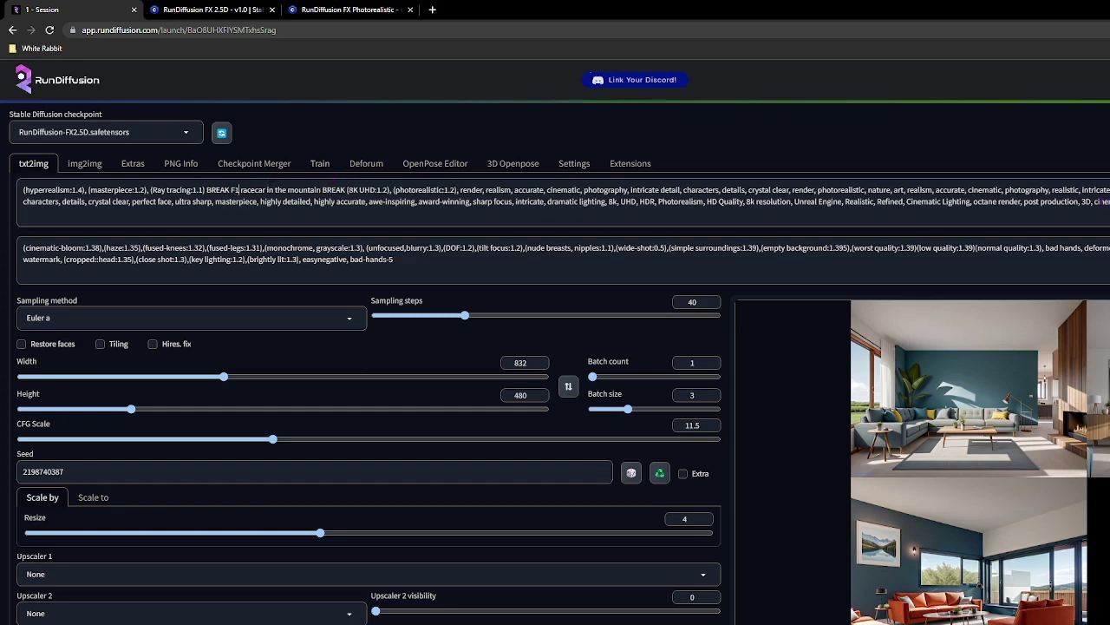
# - Generate the F1 racecar images and browse the results at enlarged size
pyautogui.hotkey('ctrl', 'Return')
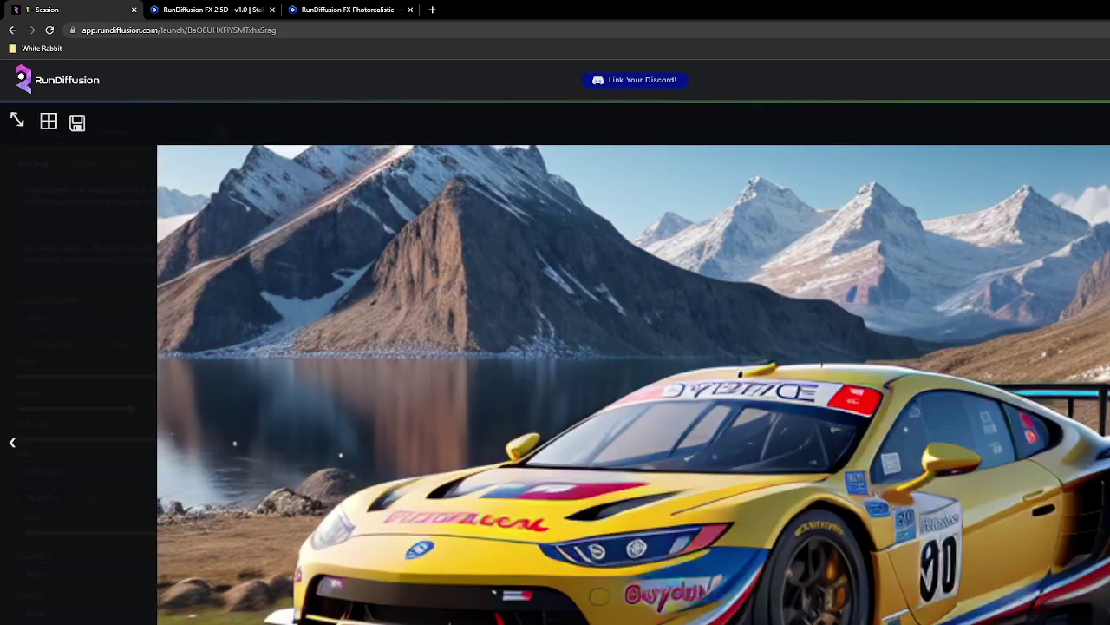
pyautogui.press('Right')
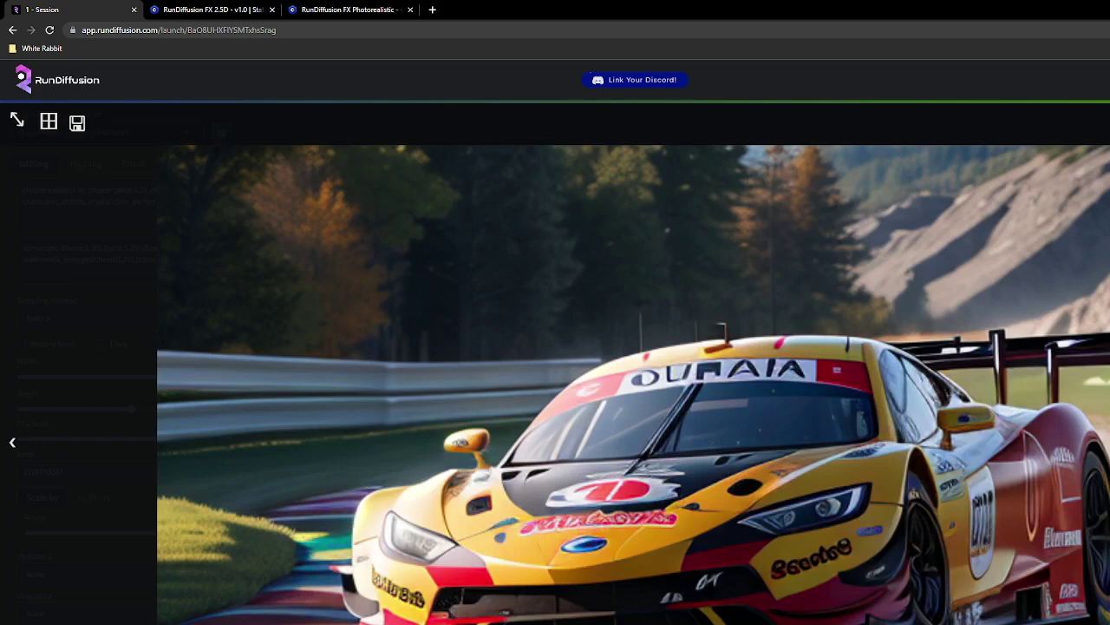
pyautogui.press('Right')
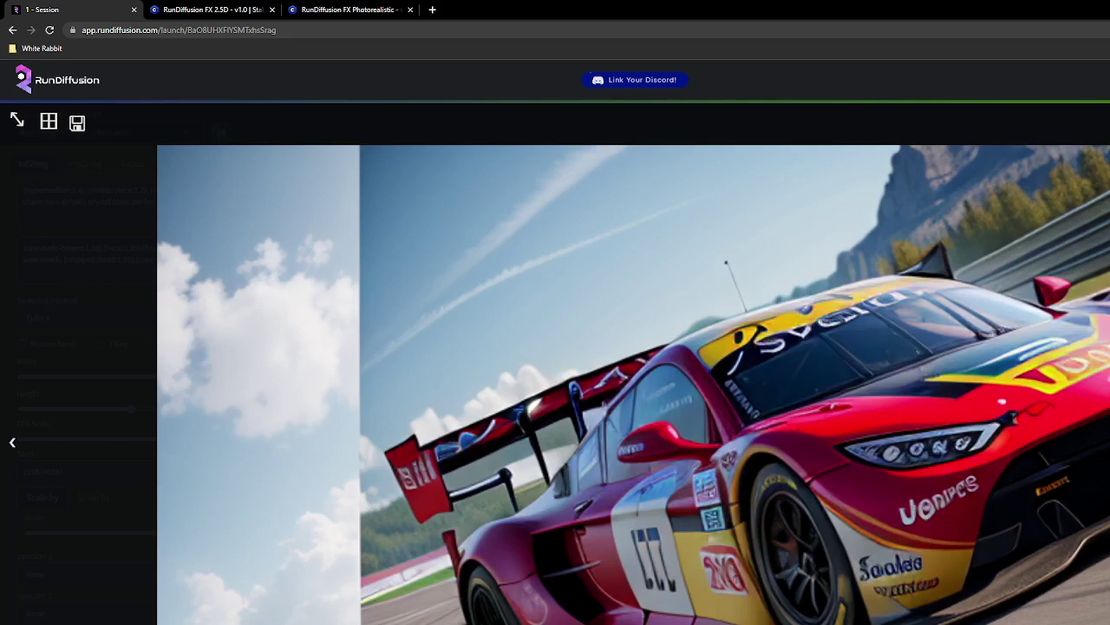
pyautogui.press('Escape')
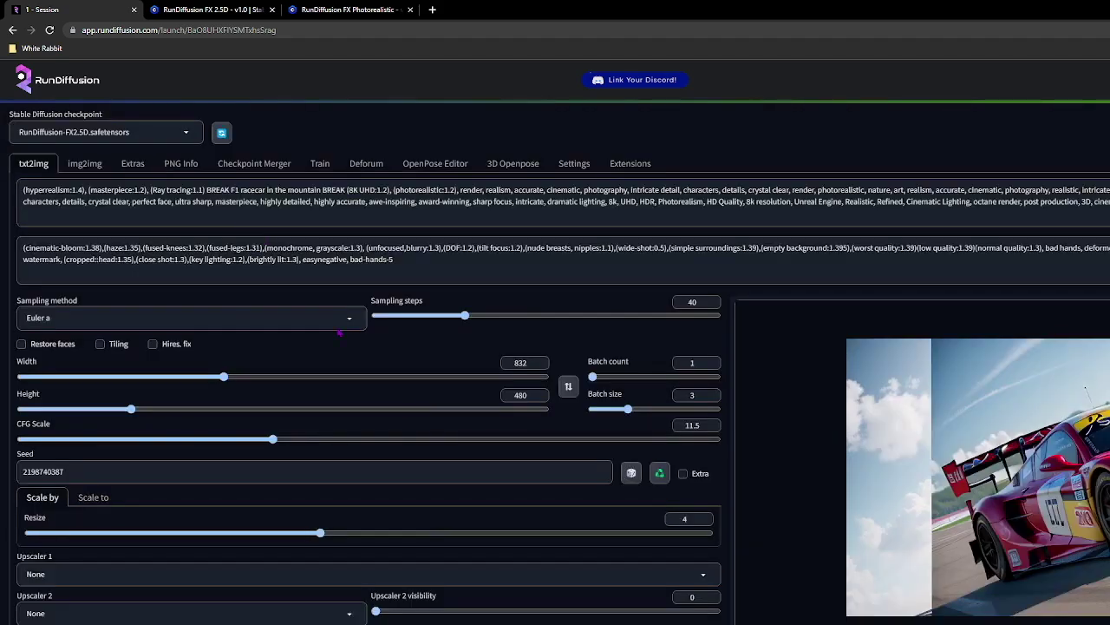
# - Replace the subject between the BREAK keywords with "dragster with smoking tires"
pyautogui.moveTo(242, 190); pyautogui.dragTo(253, 190)
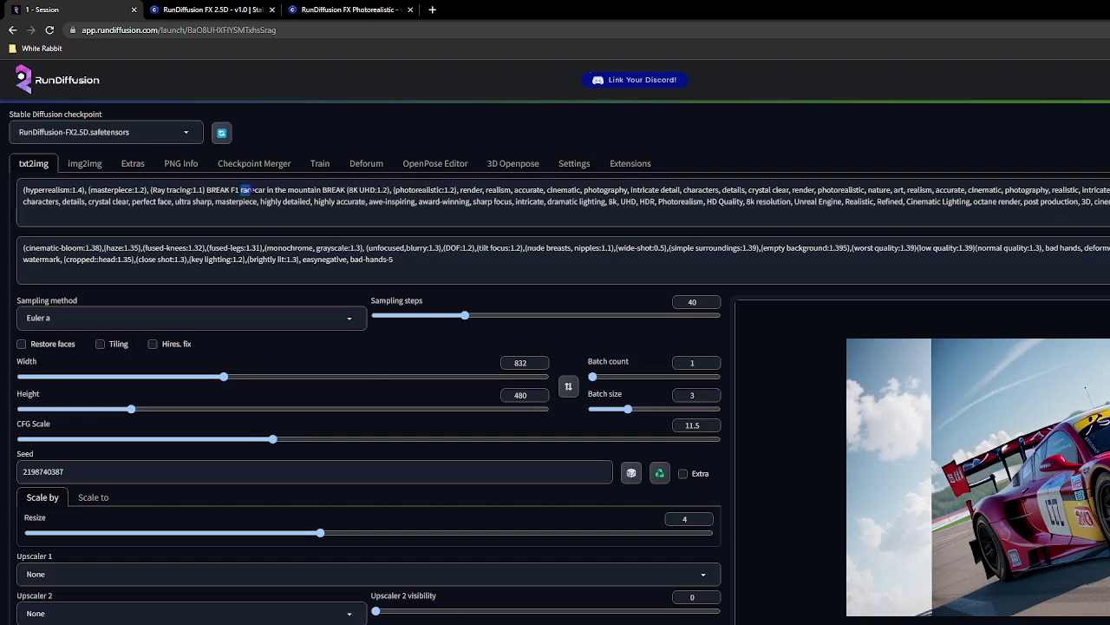
pyautogui.moveTo(322, 190); pyautogui.dragTo(231, 190)
pyautogui.write('dragster wit')
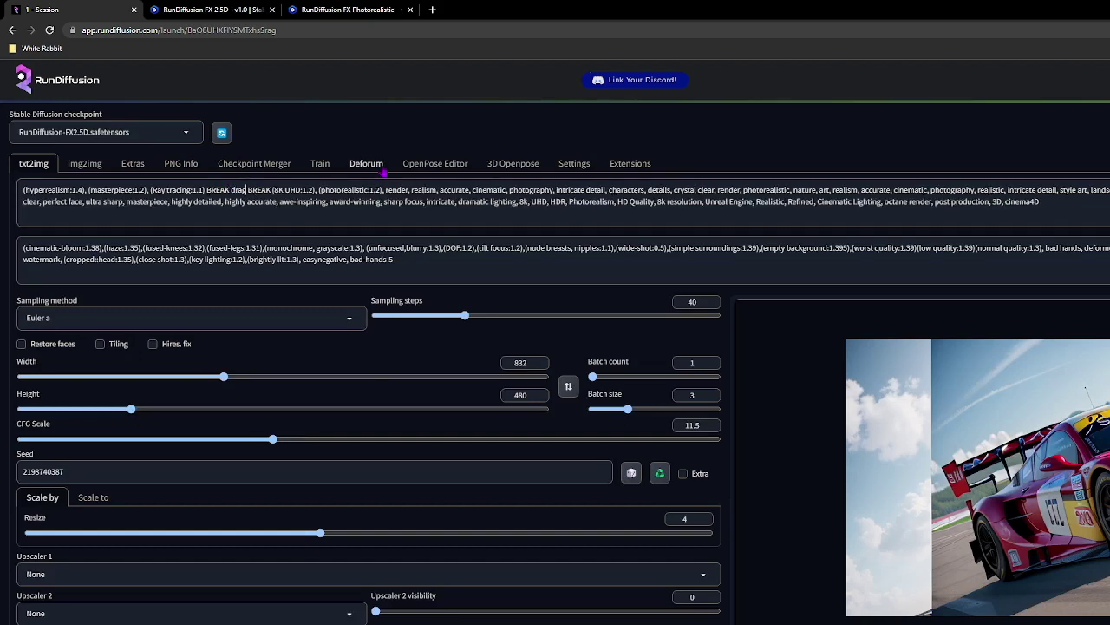
pyautogui.write('h smoking tires')
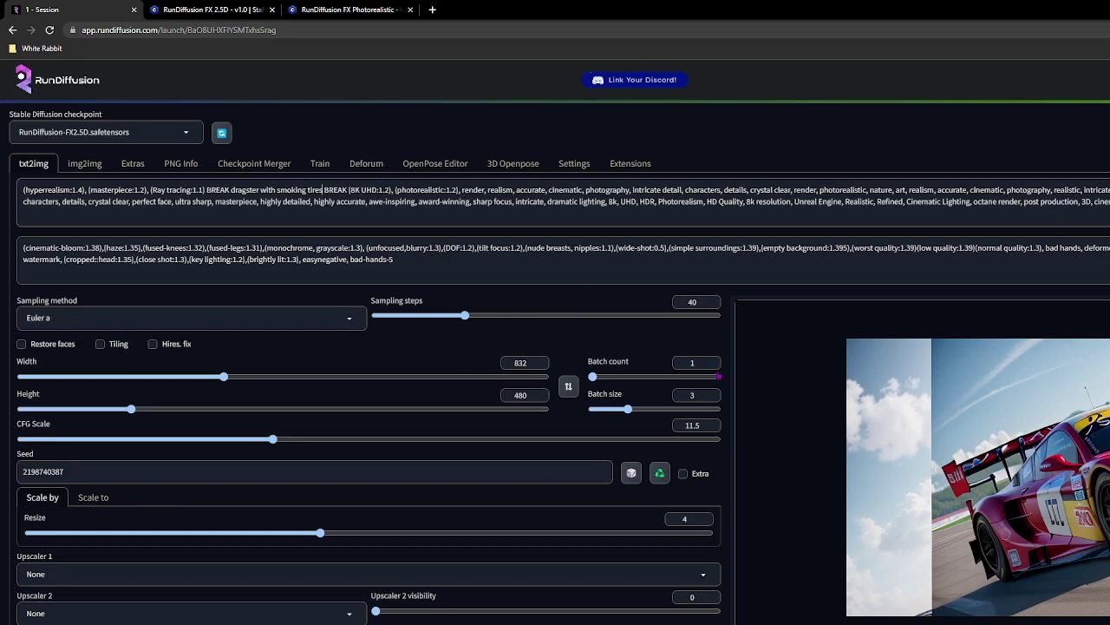
# - Generate the dragster images and view the yellow car result enlarged
pyautogui.hotkey('ctrl', 'Return')
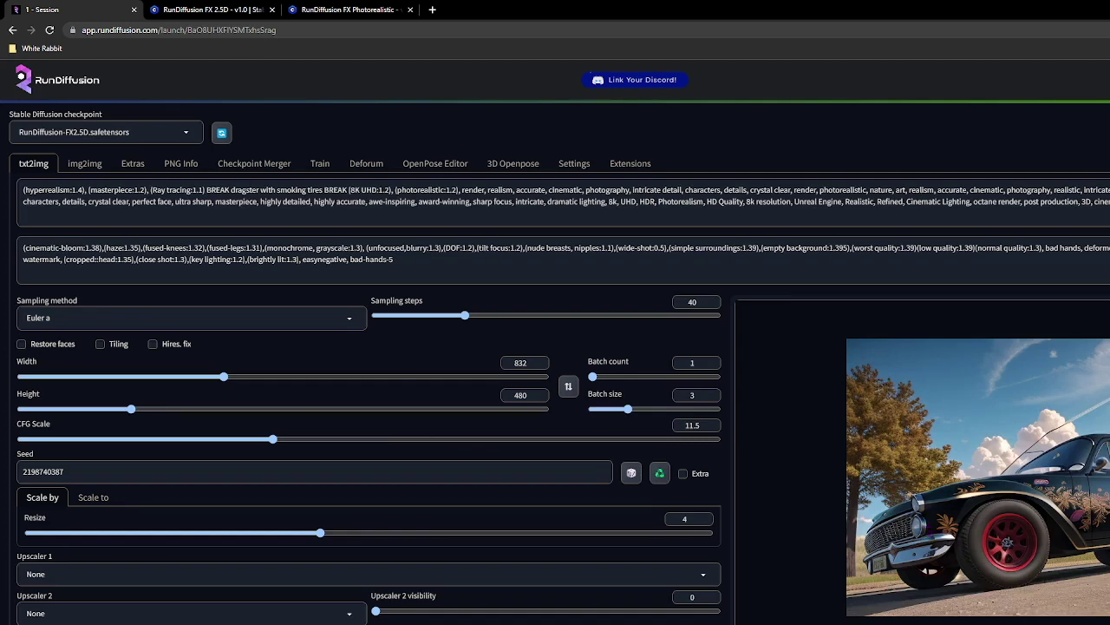
pyautogui.press('Right')
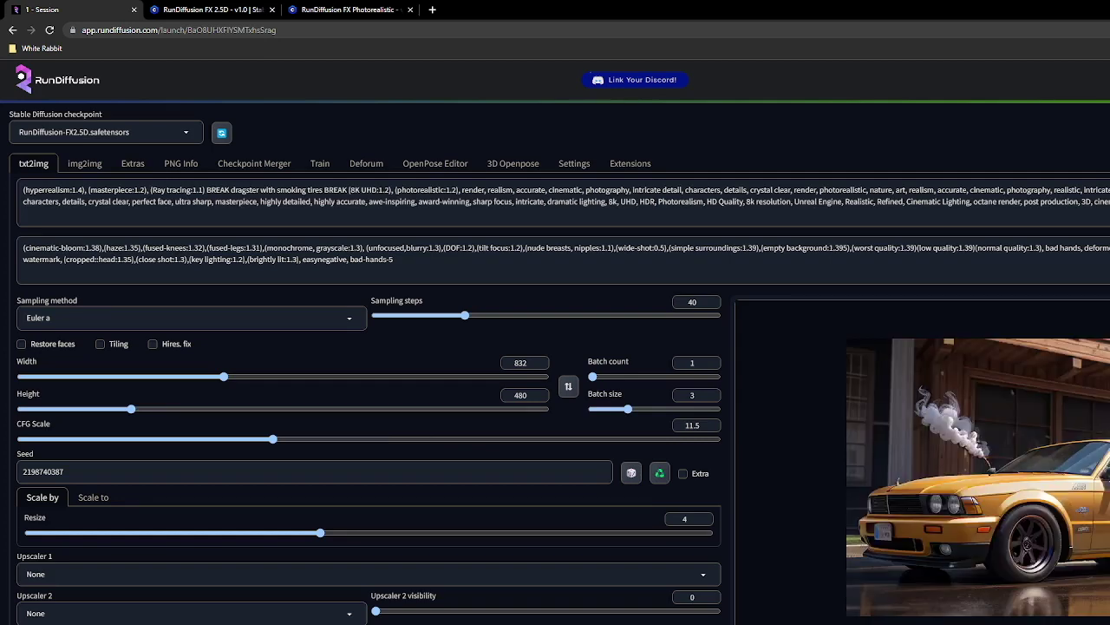
pyautogui.click(927, 536)
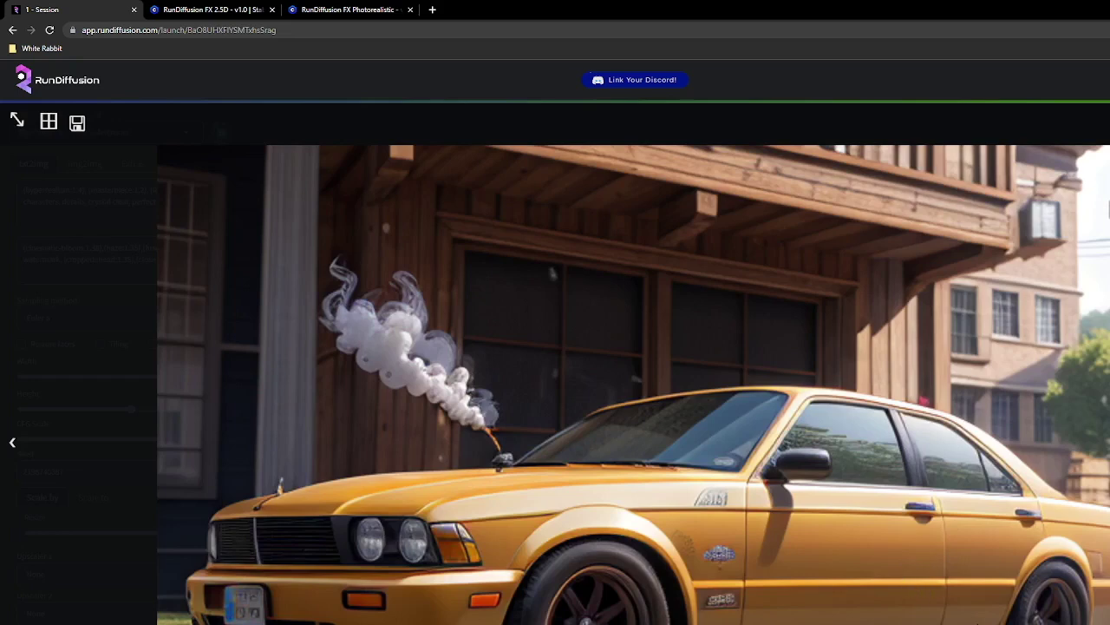
pyautogui.press('Escape')
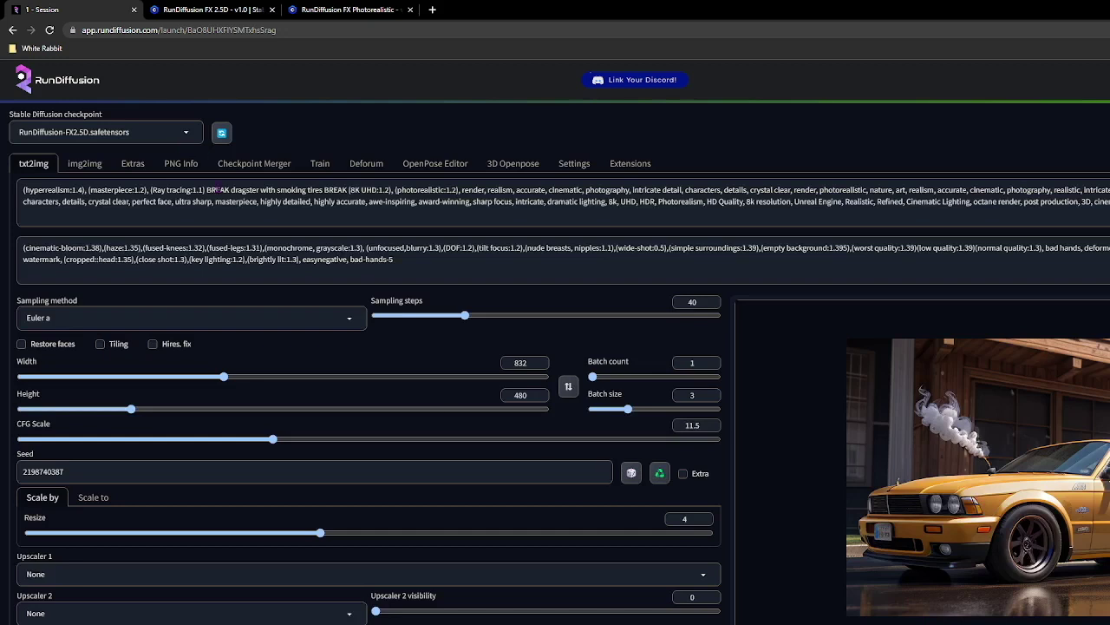
pyautogui.moveTo(231, 189); pyautogui.dragTo(323, 189)
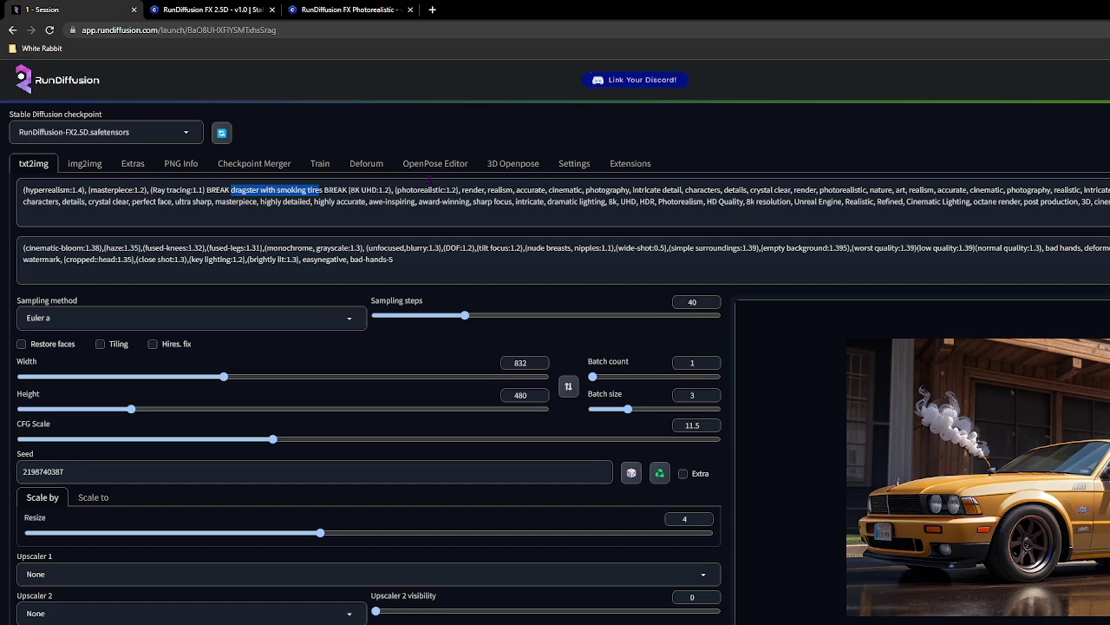
pyautogui.hotkey('shift', 'Left')
pyautogui.press('Right')
pyautogui.hotkey('shift', 'Left')
pyautogui.hotkey('shift', 'Left')
pyautogui.hotkey('shift', 'Left')
pyautogui.hotkey('shift', 'Left')
pyautogui.hotkey('shift', 'Left')
pyautogui.hotkey('shift', 'Left')
pyautogui.hotkey('shift', 'Left')
pyautogui.hotkey('shift', 'Left')
pyautogui.hotkey('shift', 'Left')
pyautogui.hotkey('shift', 'Left')
pyautogui.hotkey('shift', 'Left')
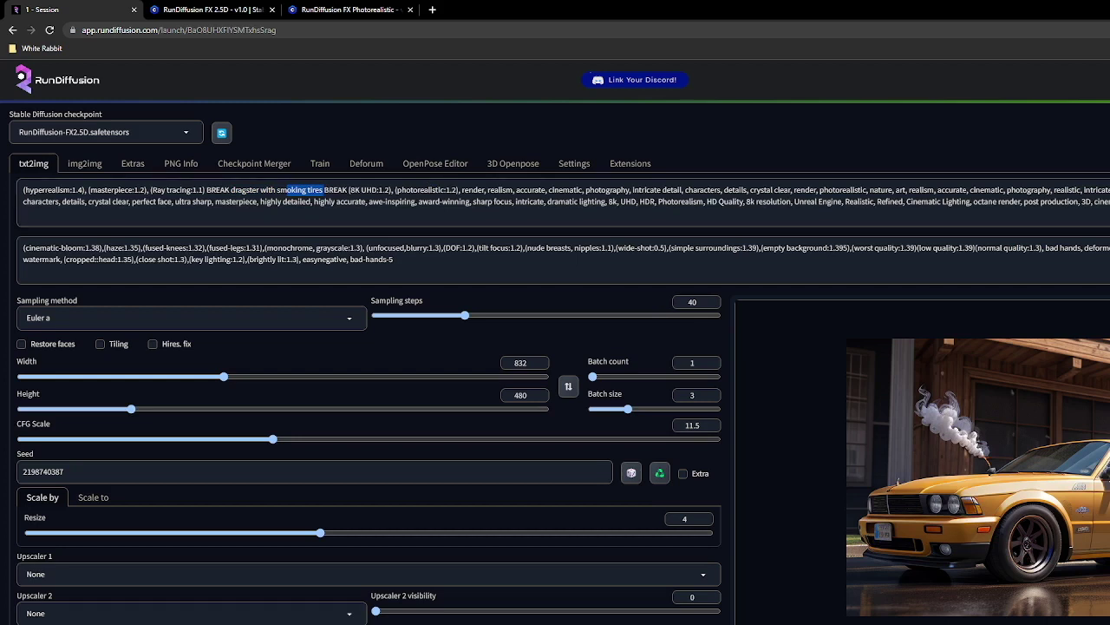
# - Replace the prompt with the pasted "racecar in the mountains" version ending in "(rain:1.4)" and the negative prompt with the list ending in "easynegative,"
pyautogui.moveTo(1106, 203); pyautogui.dragTo(3, 194)
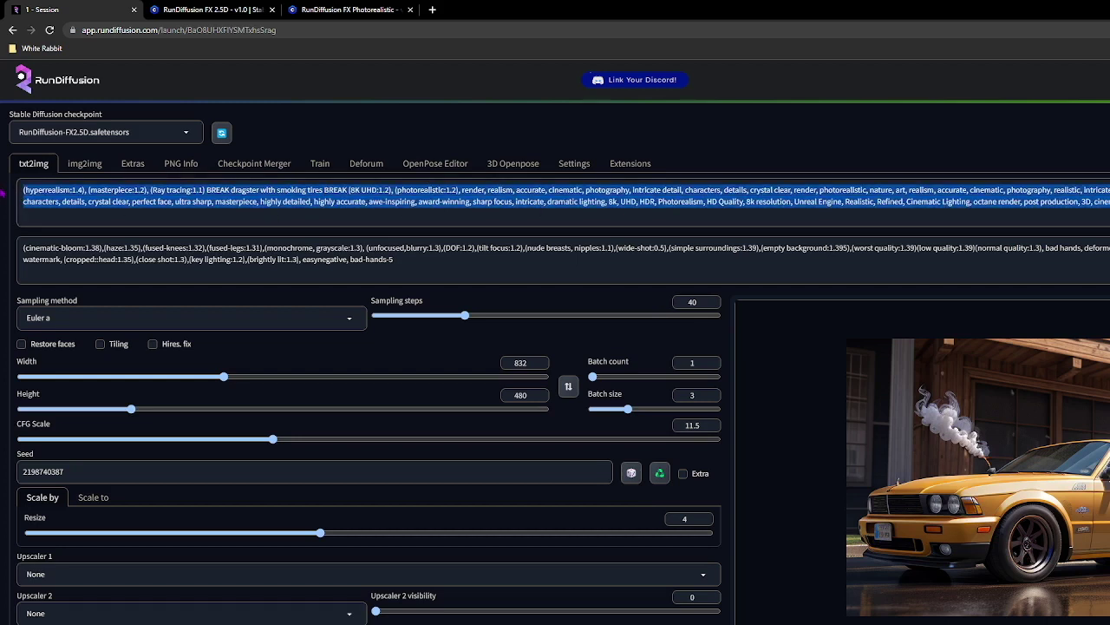
pyautogui.hotkey('ctrl', 'v')
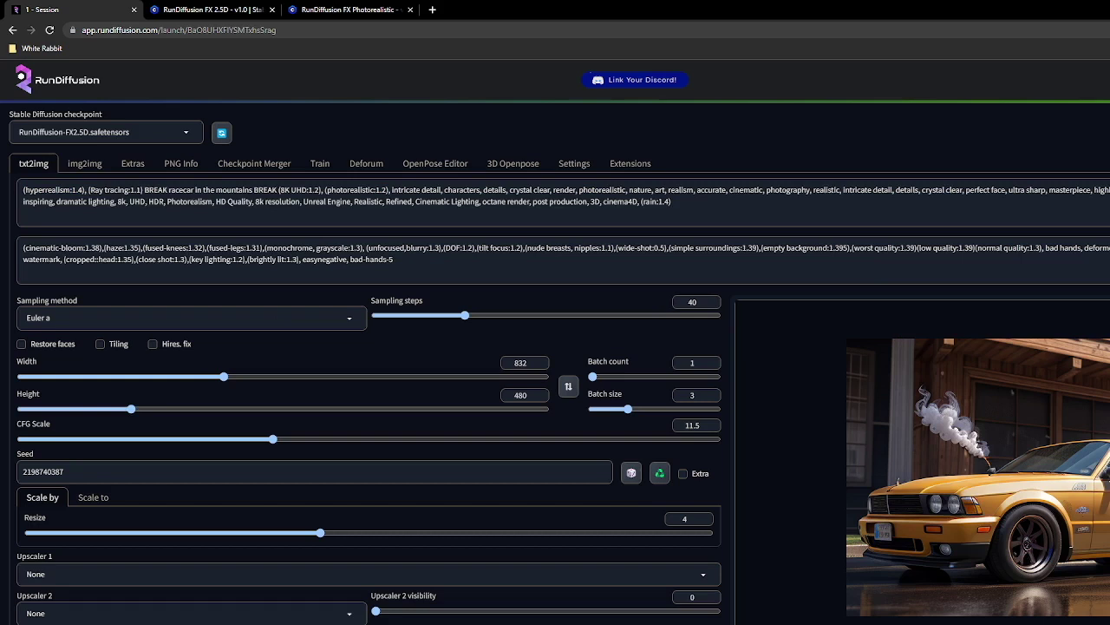
pyautogui.moveTo(395, 259); pyautogui.dragTo(10, 232)
pyautogui.hotkey('ctrl', 'v')
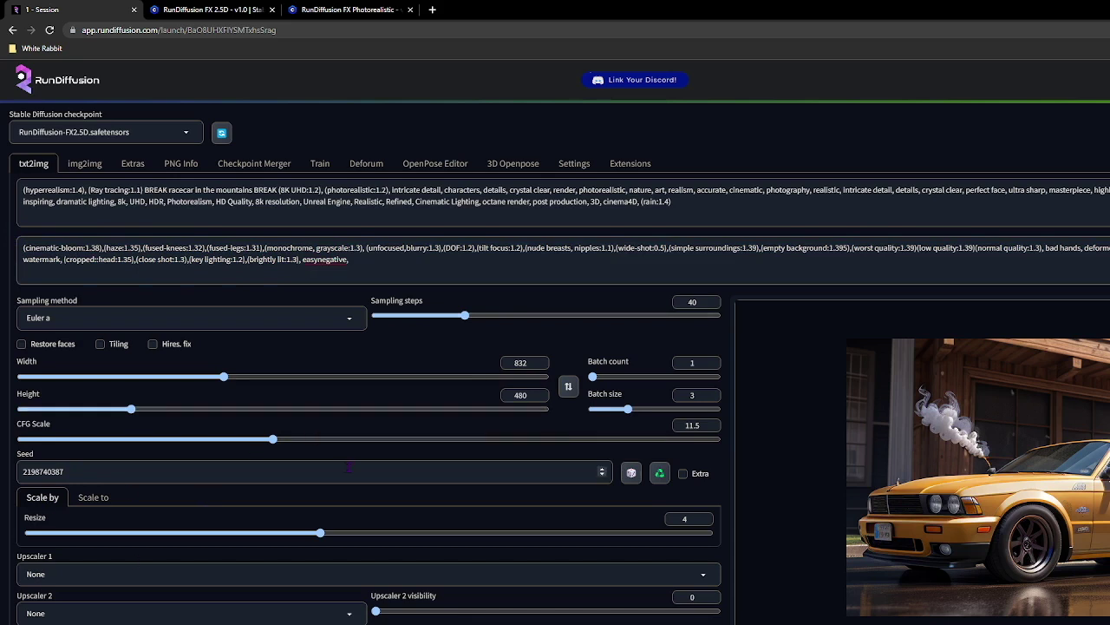
# - Set the image size to 1280 wide and 720 high
pyautogui.doubleClick(520, 362)
pyautogui.write('1280')
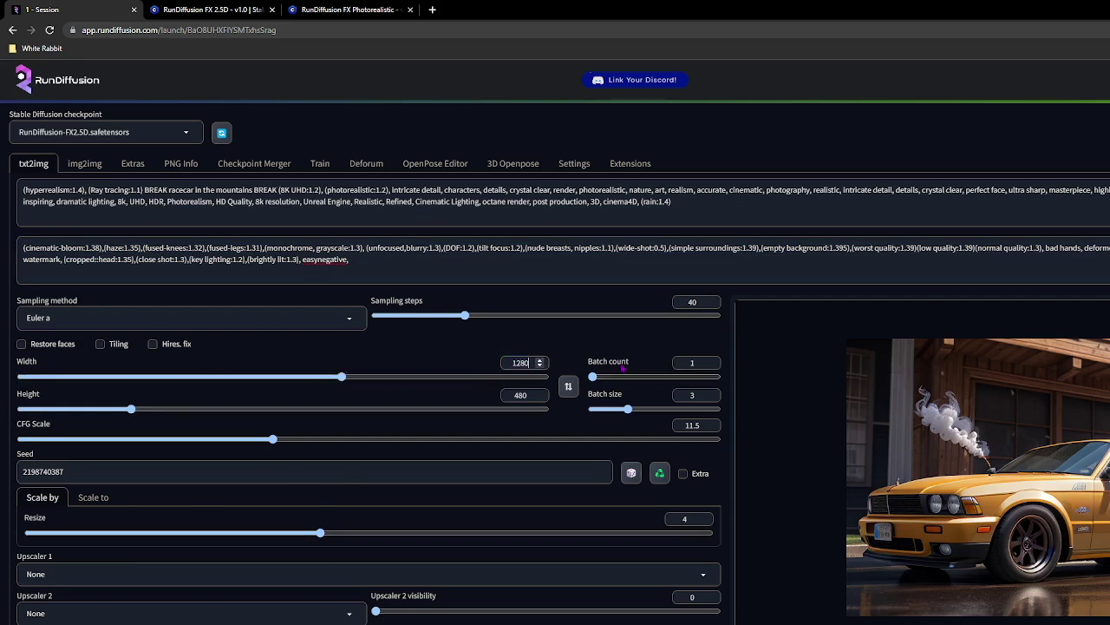
pyautogui.doubleClick(521, 395)
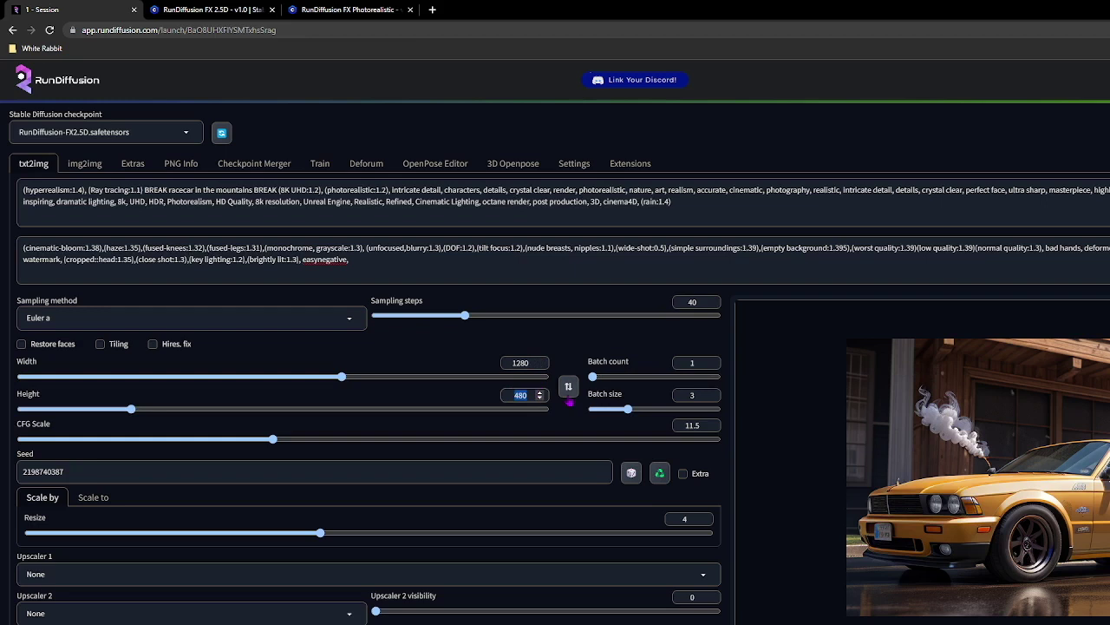
pyautogui.write('720')
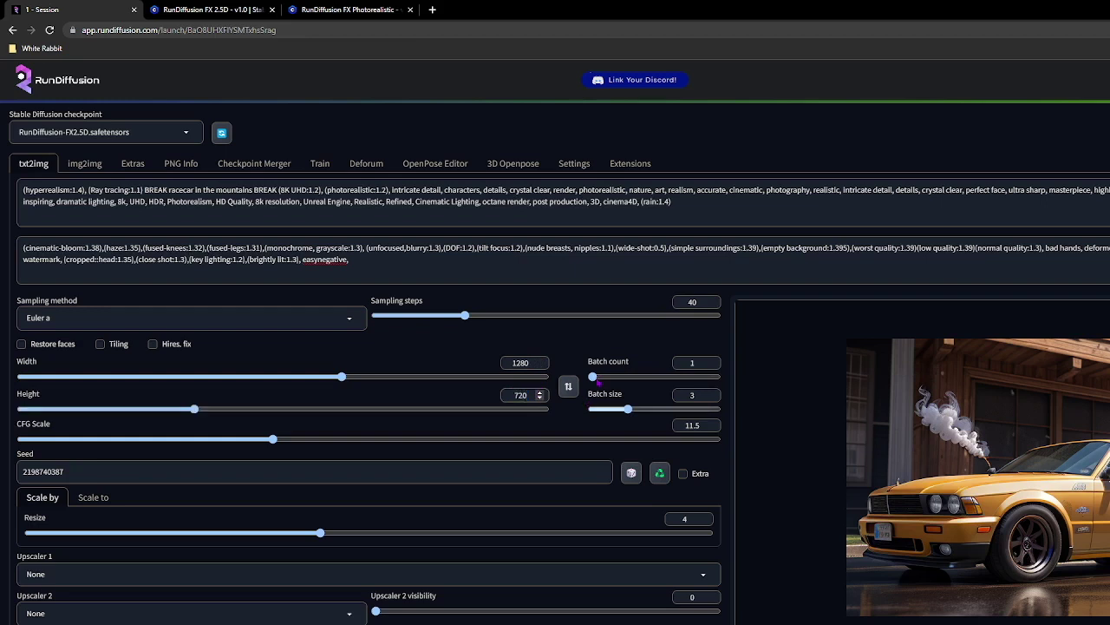
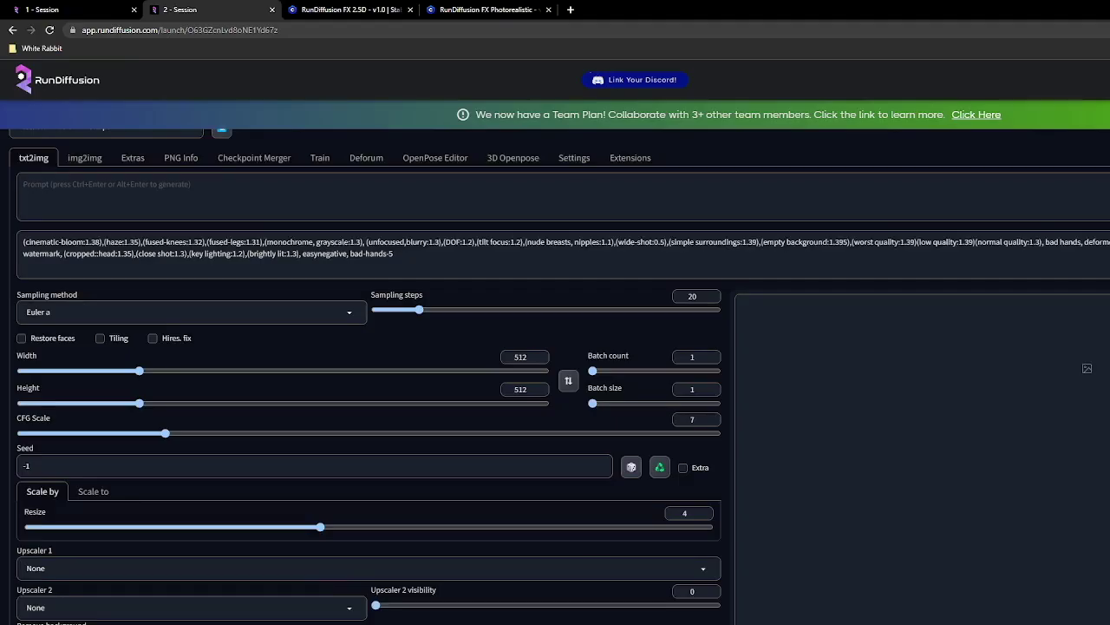
# - Clear the negative prompt in the second session and shut down the first session
pyautogui.scroll(1, 139, 328)
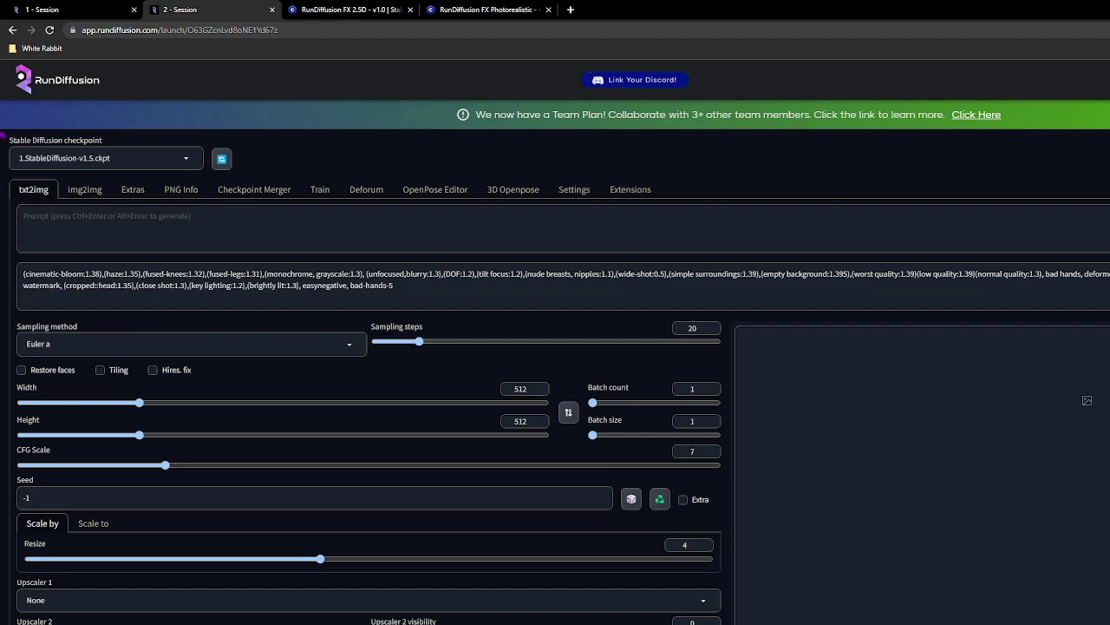
pyautogui.moveTo(417, 292); pyautogui.dragTo(117, 230)
pyautogui.click(41, 10)
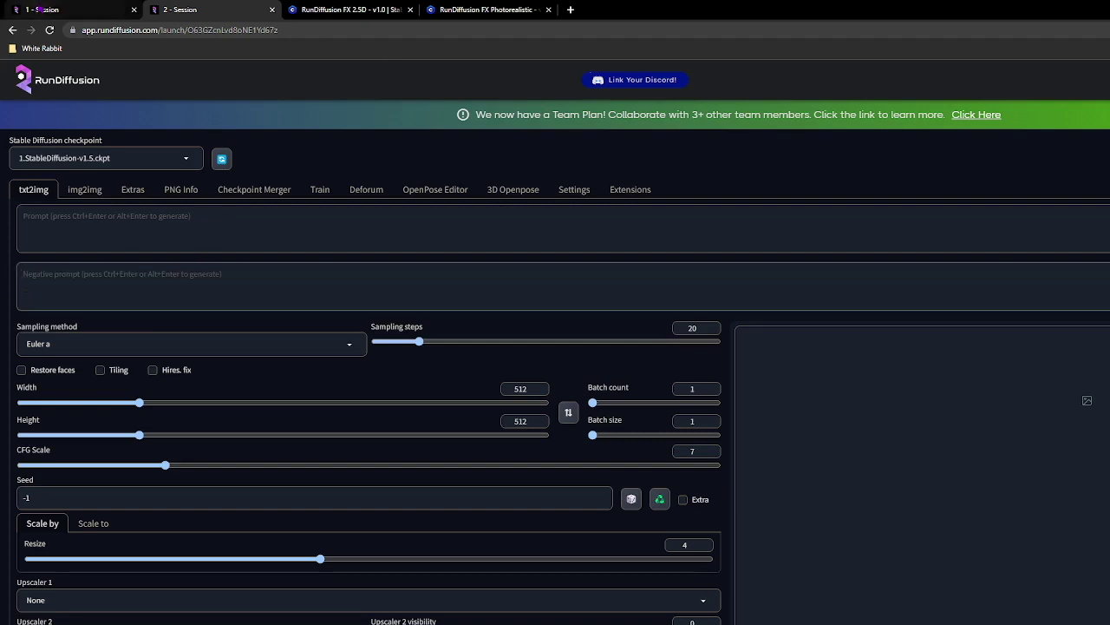
pyautogui.click(742, 477)
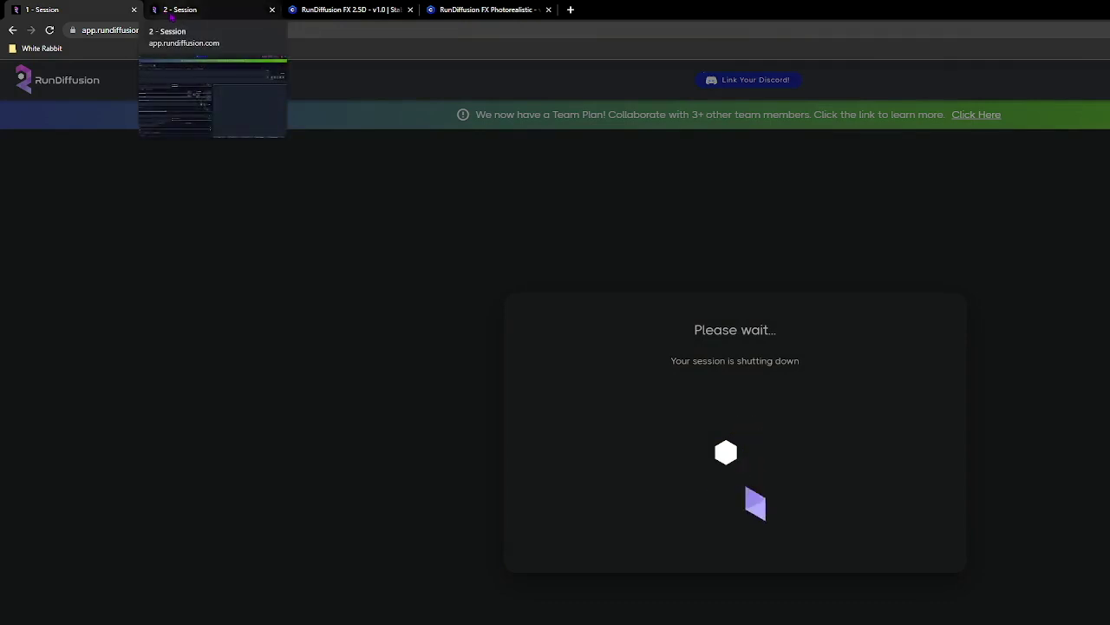
# - Return to the second session and load the dragster photo from Downloads into ControlNet Unit 0
pyautogui.click(174, 10)
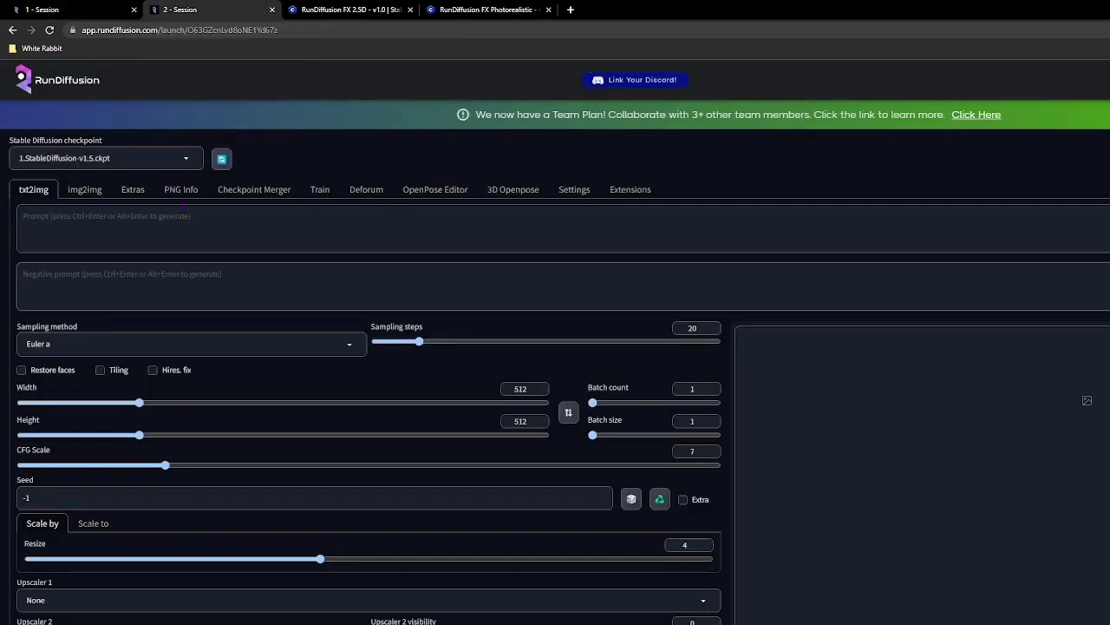
pyautogui.scroll(-4, 184, 418)
pyautogui.click(372, 488)
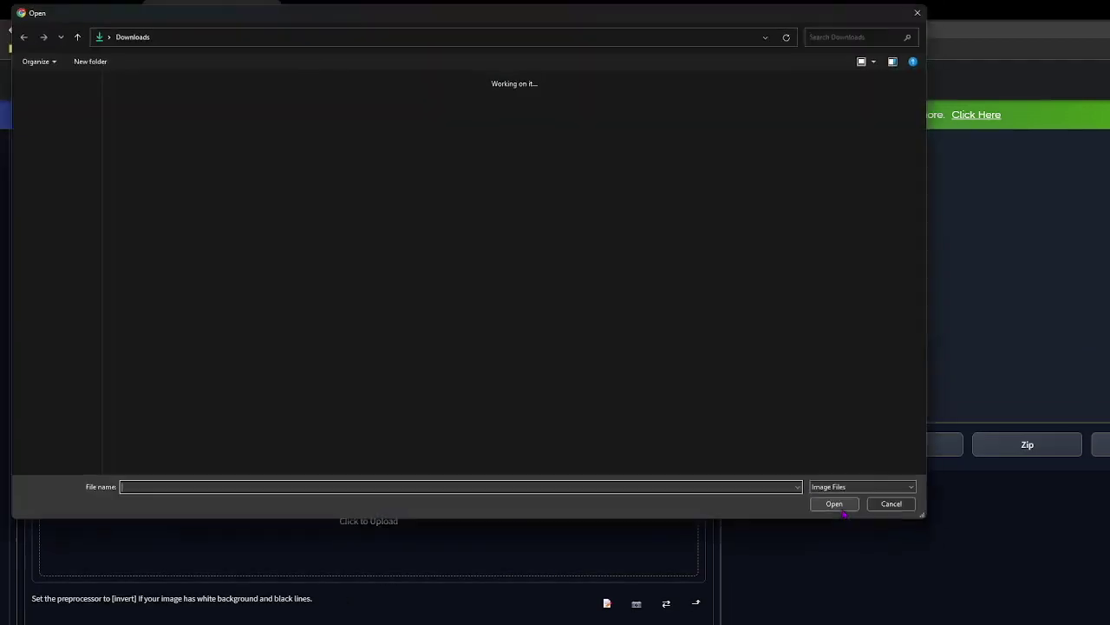
pyautogui.doubleClick(134, 132)
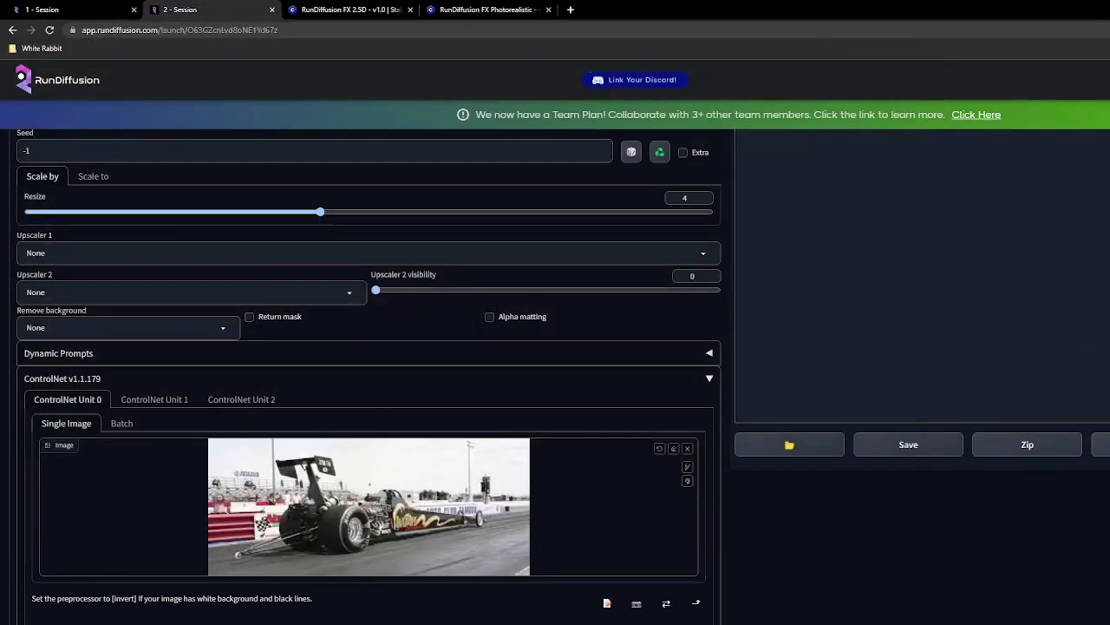
# - Choose a preprocessor for the dragster photo in ControlNet Unit 0 and generate its white-on-black outline preview
pyautogui.click(174, 618)
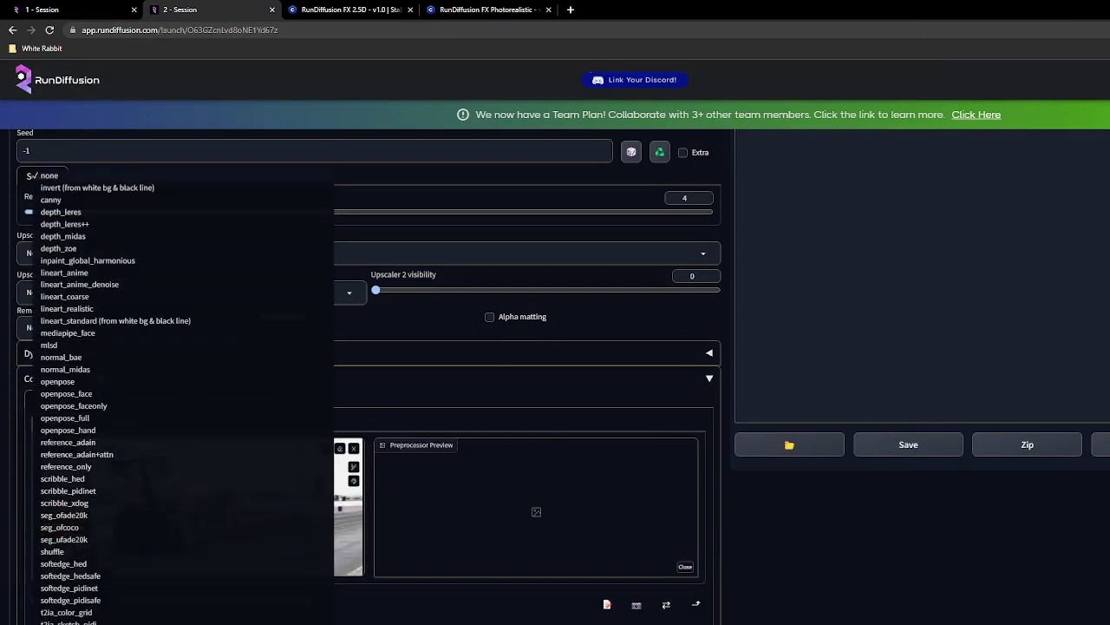
pyautogui.click(79, 318)
pyautogui.click(488, 547)
pyautogui.click(483, 454)
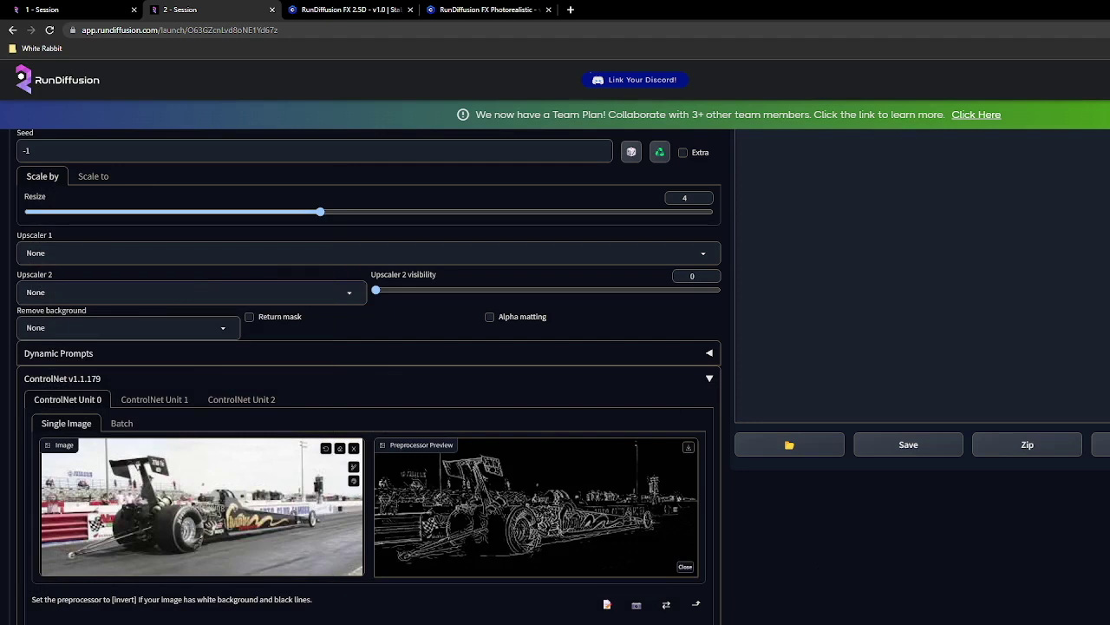
pyautogui.scroll(2, 465, 576)
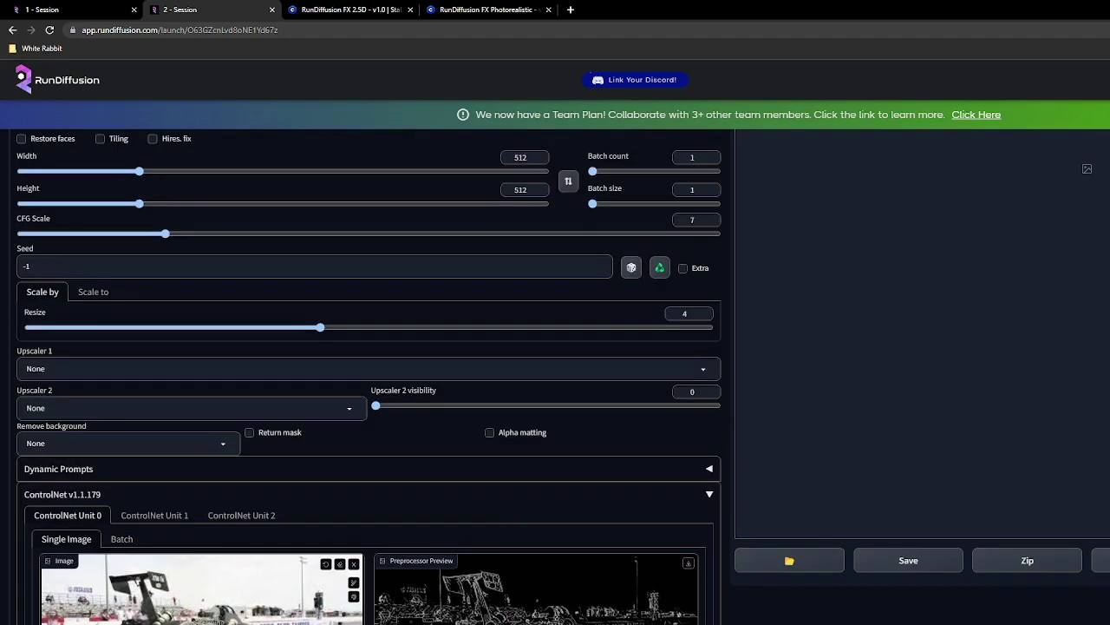
pyautogui.scroll(4, 335, 486)
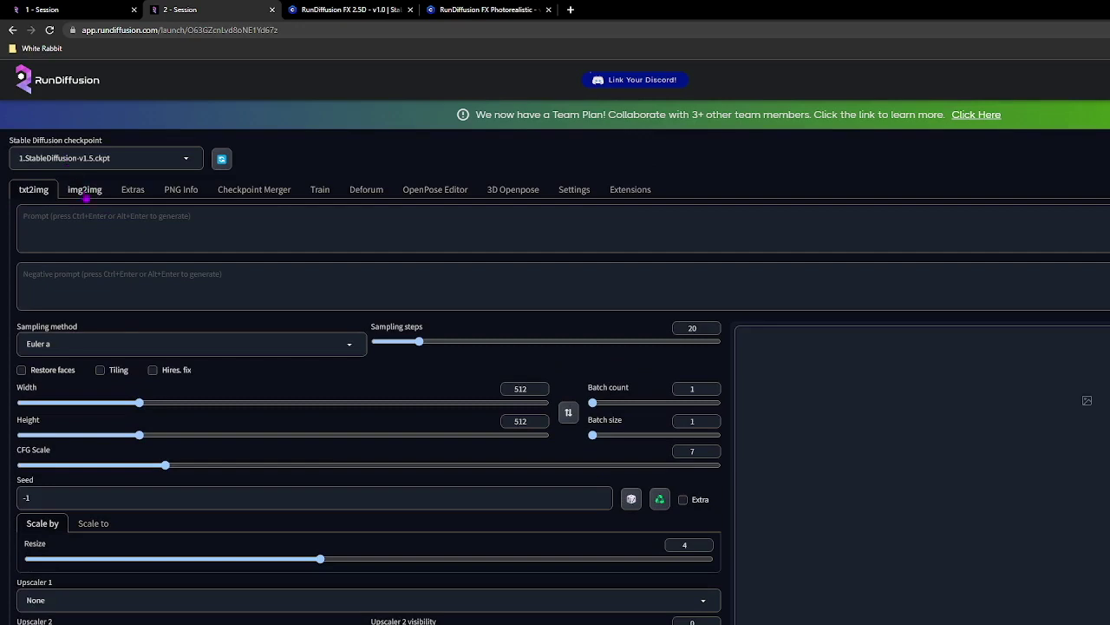
# - Load the dragster photo from Downloads into img2img, generate a descriptive prompt from it and highlight that prompt for review
pyautogui.click(85, 194)
pyautogui.click(342, 489)
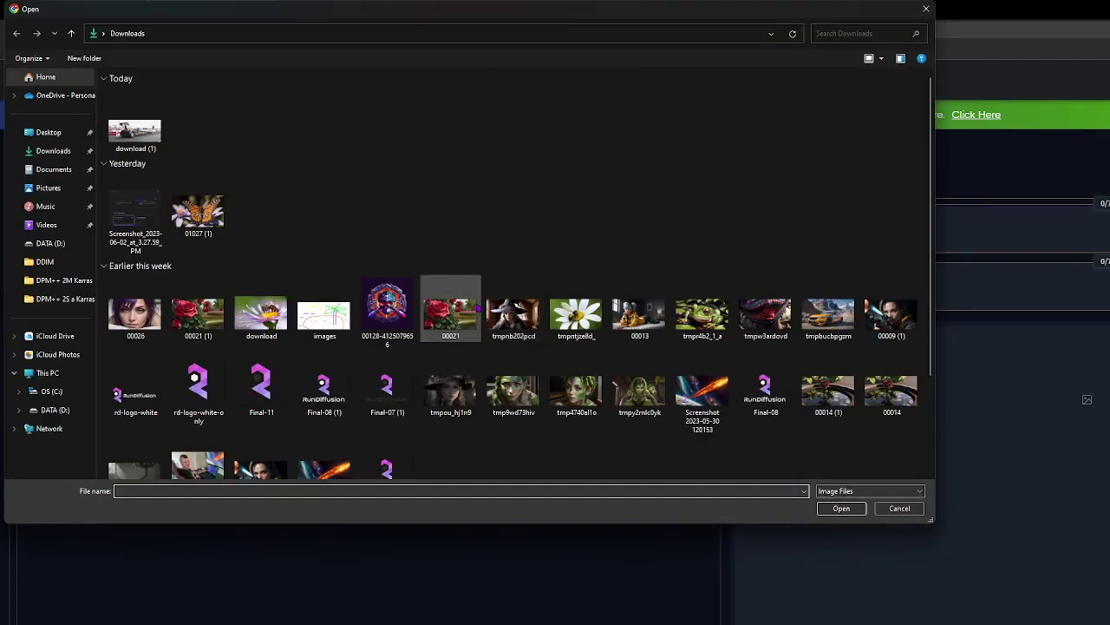
pyautogui.doubleClick(135, 130)
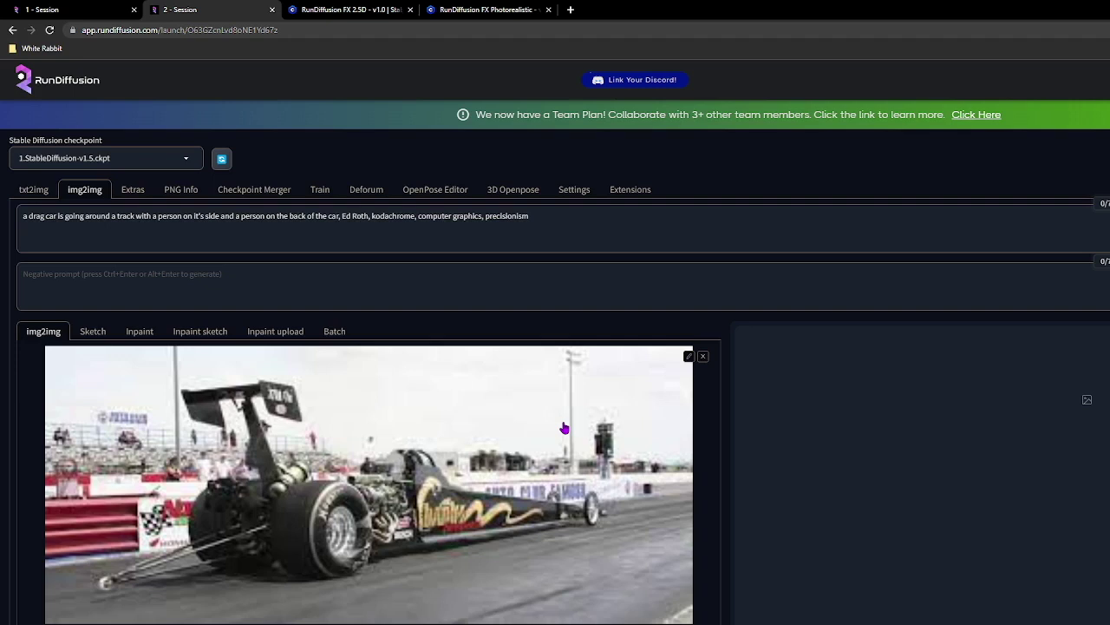
pyautogui.moveTo(556, 224); pyautogui.dragTo(8, 242)
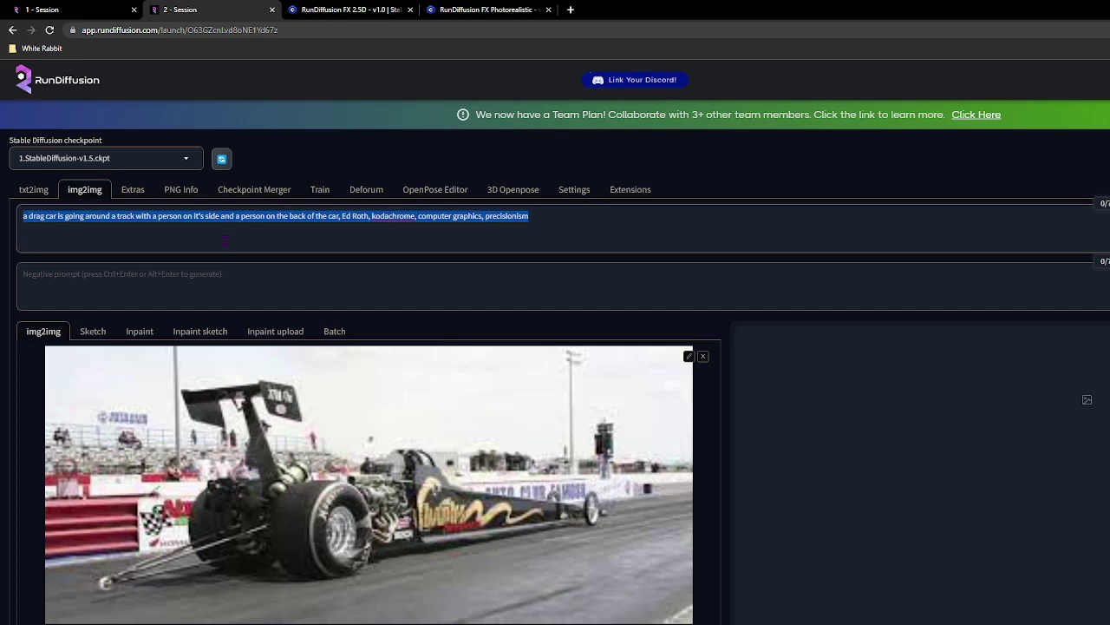
pyautogui.click(111, 216)
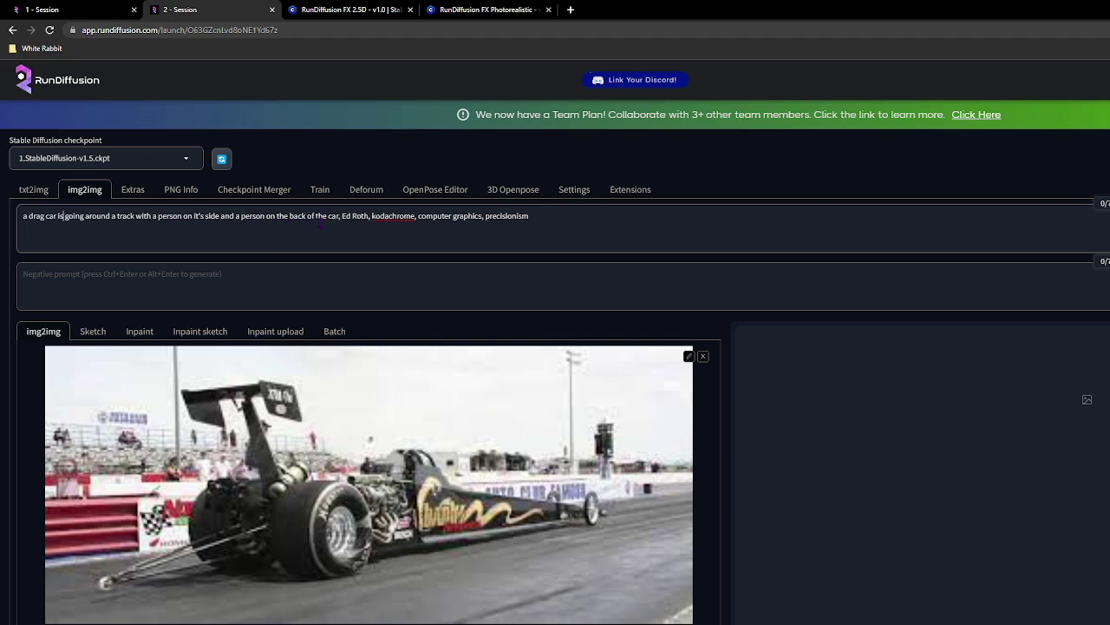
pyautogui.moveTo(542, 215); pyautogui.dragTo(23, 217)
pyautogui.click(43, 208)
# - Return to txt2img and examine the preprocessors available for the dragster photo in ControlNet Unit 0, keeping lineart_realistic
pyautogui.click(34, 193)
pyautogui.scroll(-5, 260, 399)
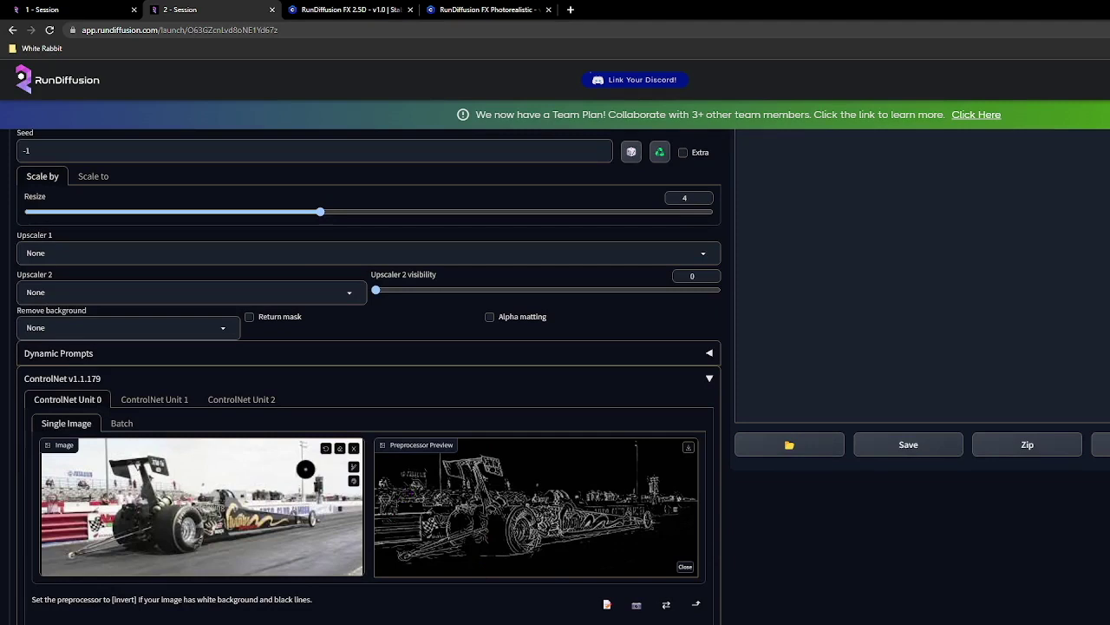
pyautogui.scroll(-1, 312, 470)
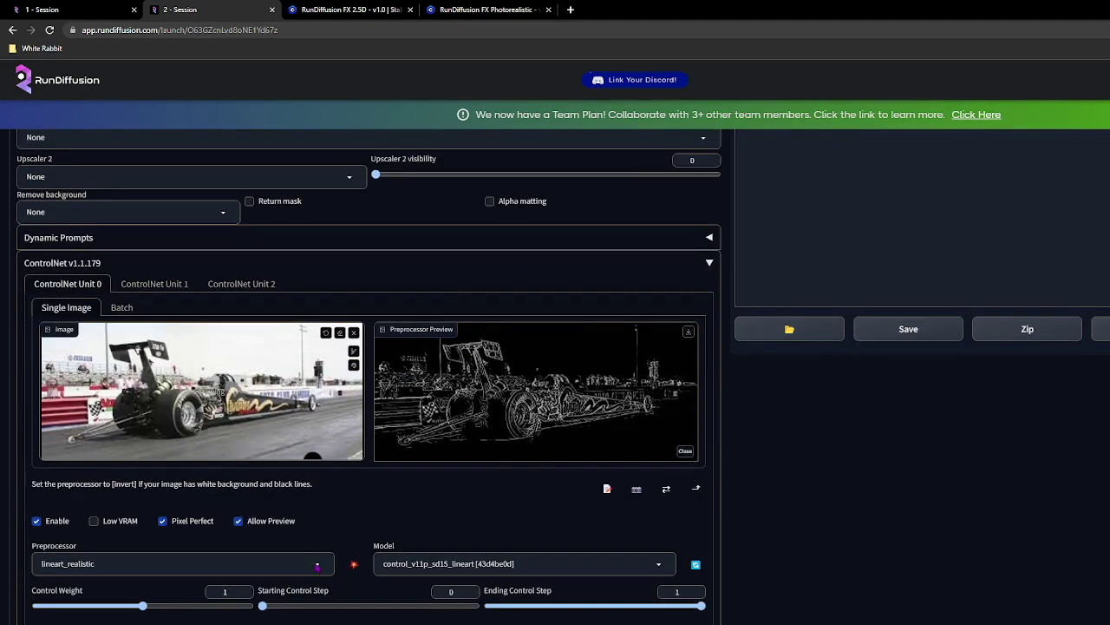
pyautogui.click(316, 564)
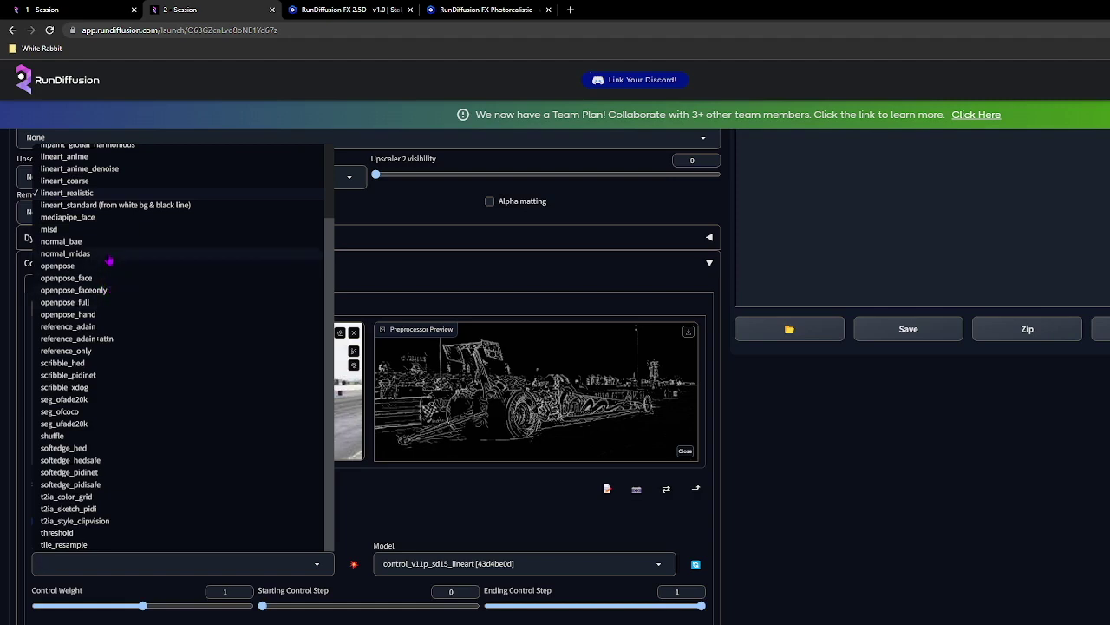
pyautogui.scroll(2, 106, 218)
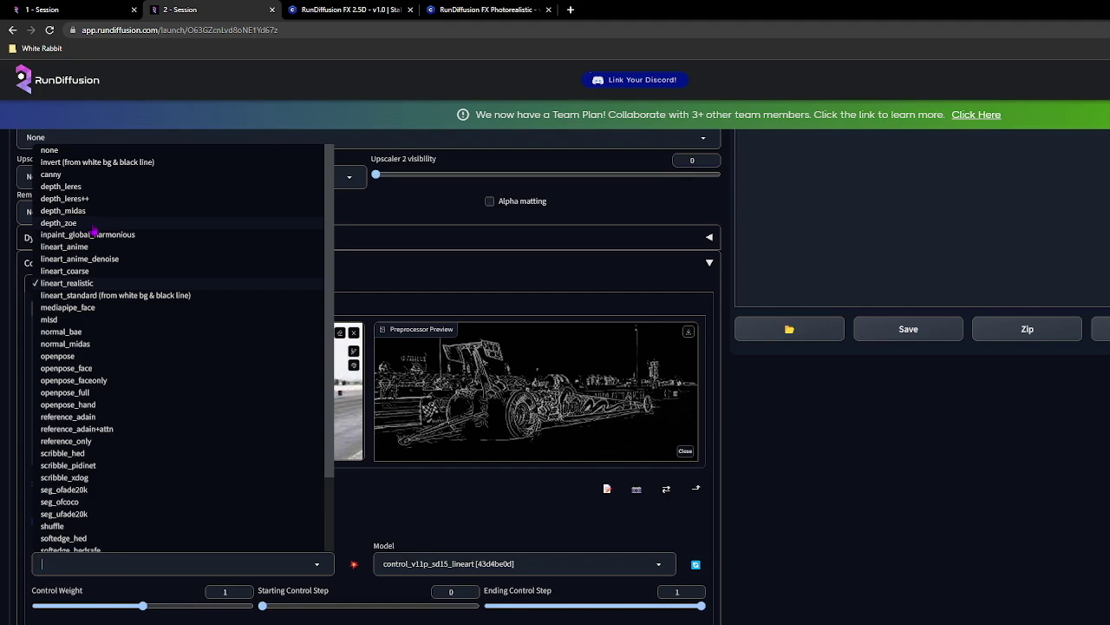
pyautogui.click(859, 510)
pyautogui.scroll(3, 721, 476)
pyautogui.scroll(3, 424, 315)
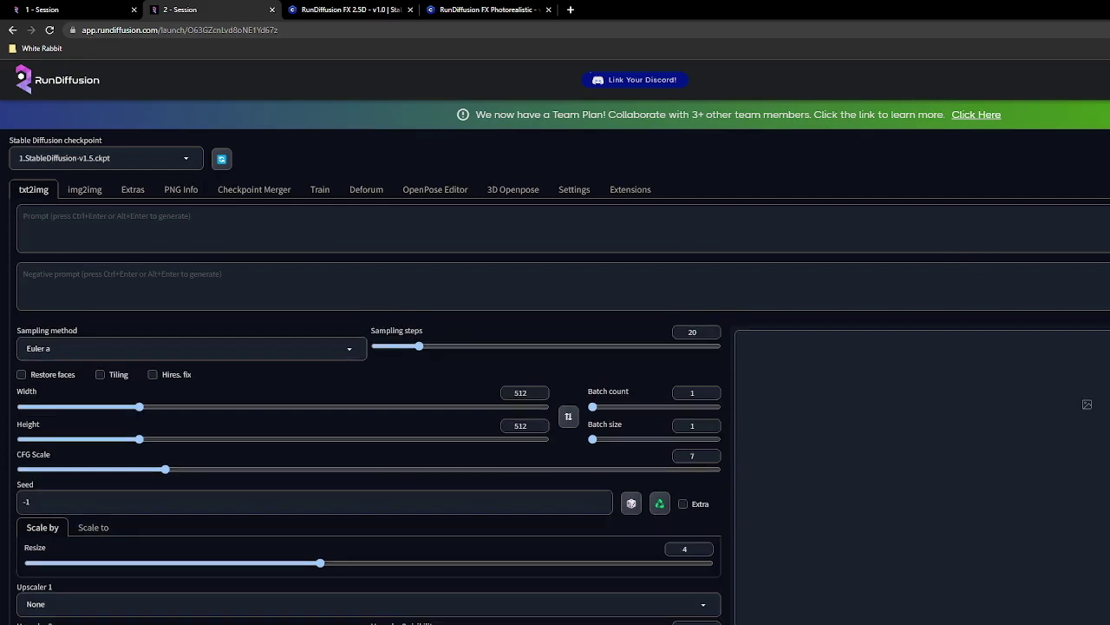
# - Select the RunDiffusion-FX2.5D checkpoint and insert "(Dragster on racetrack:1.2)" between the two BREAK keywords of the prompt
pyautogui.click(104, 158)
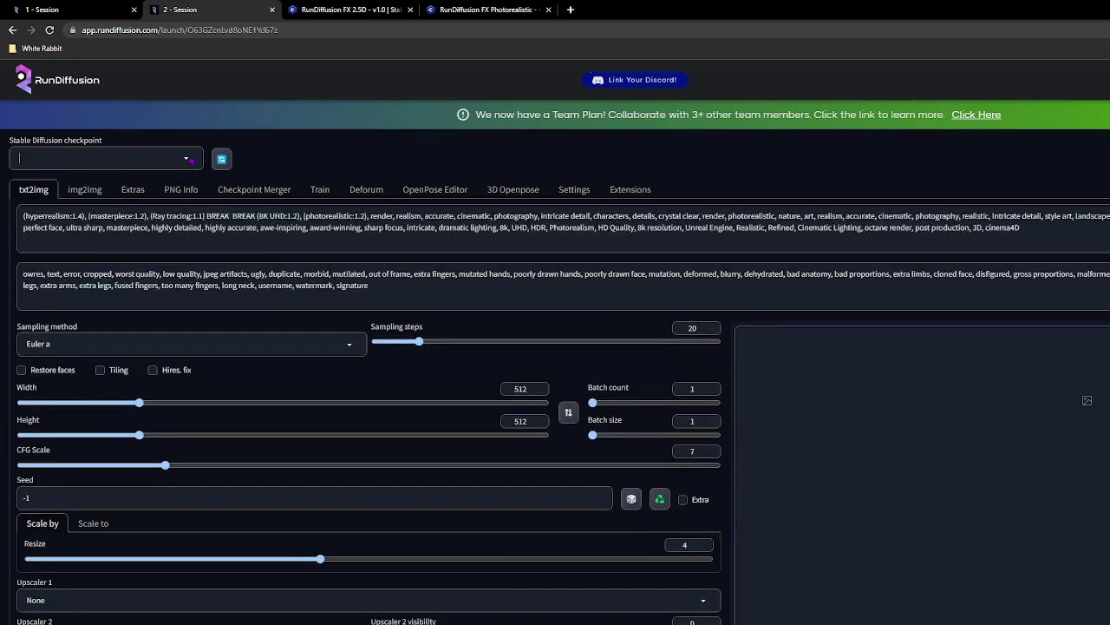
pyautogui.click(87, 238)
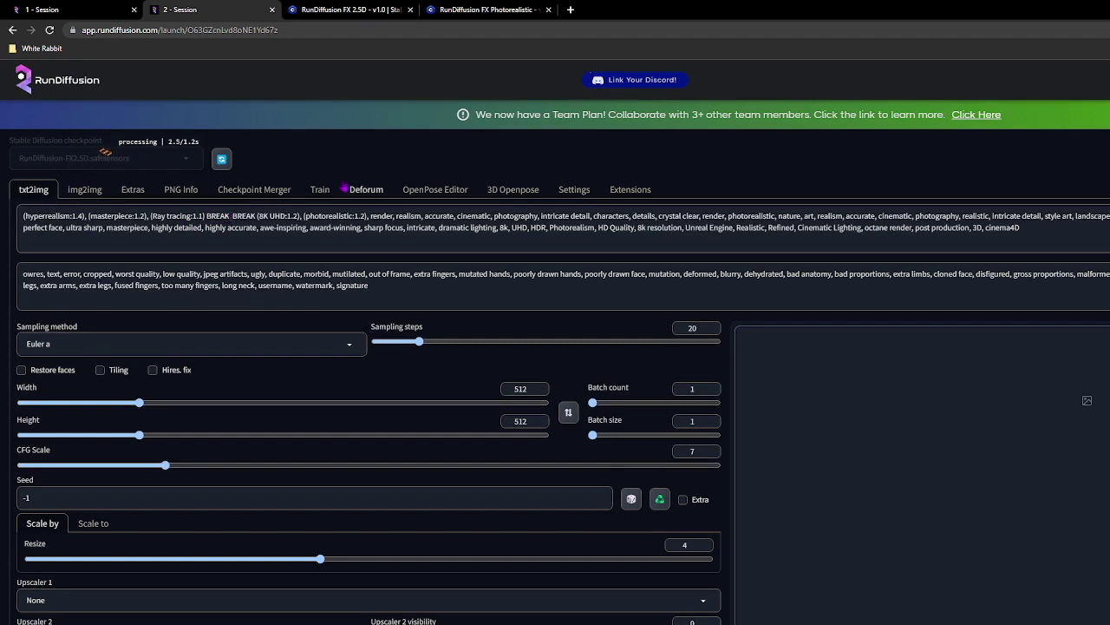
pyautogui.write('Drag')
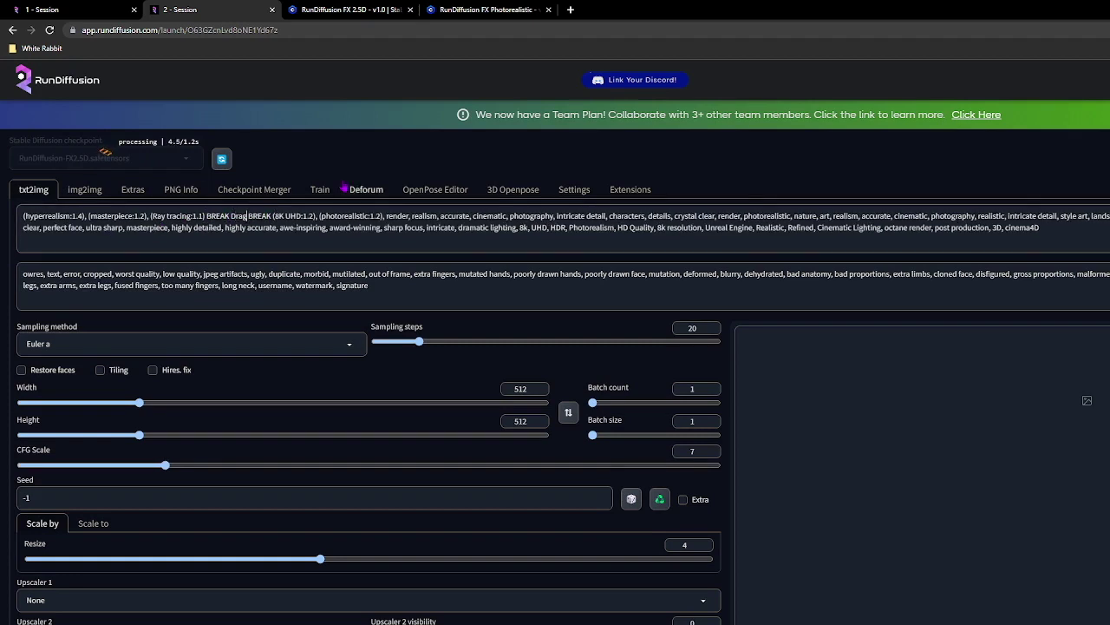
pyautogui.write('ster on')
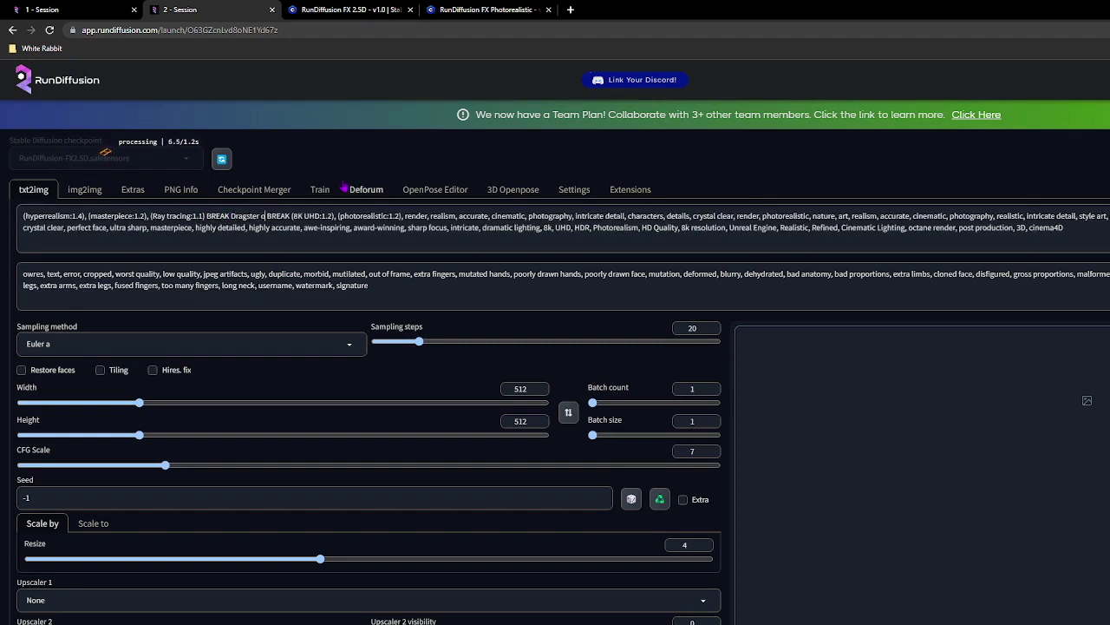
pyautogui.write(' racetrack')
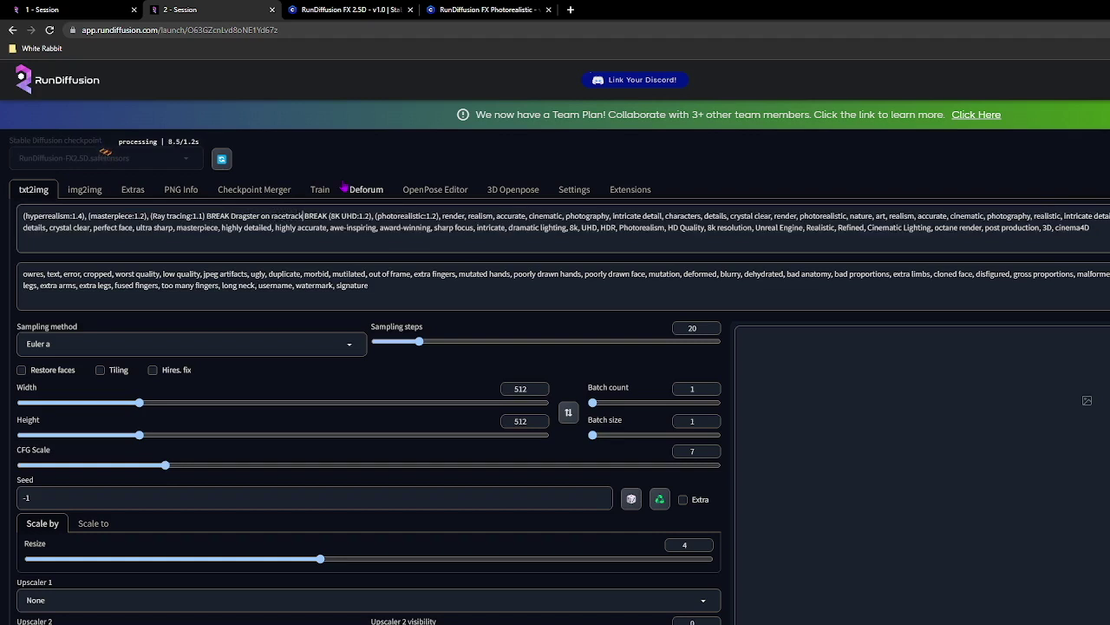
pyautogui.hotkey('ctrl', 'shift', 'Left')
pyautogui.hotkey('ctrl', 'shift', 'Left')
pyautogui.hotkey('ctrl', 'shift', 'Left')
pyautogui.hotkey('ctrl', 'Up')
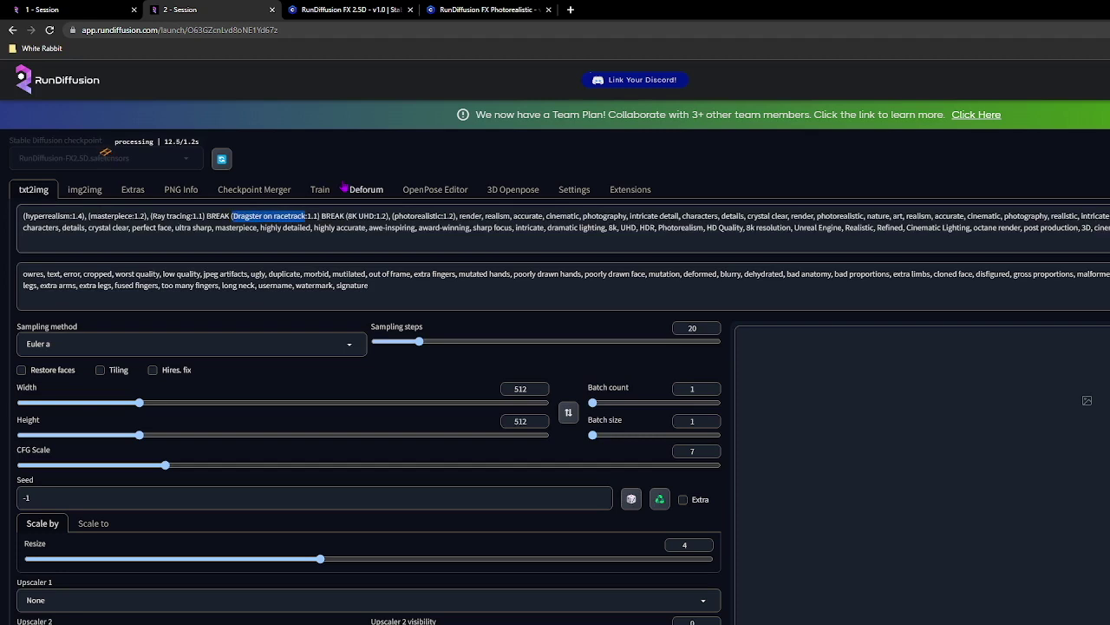
pyautogui.press('Right')
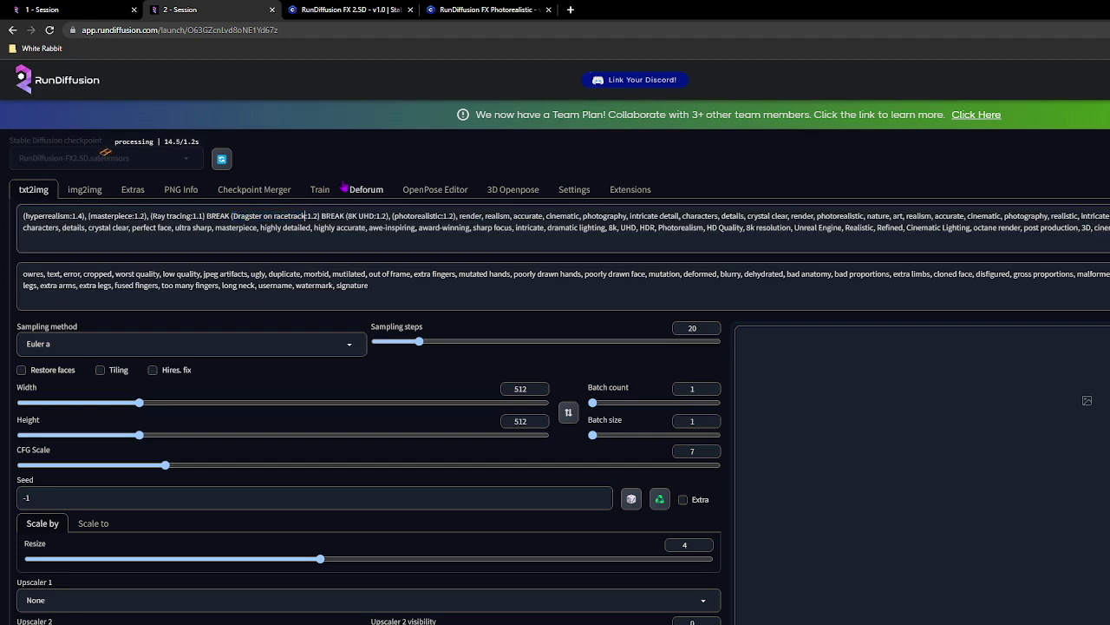
# - Add "(Smoking tires:1.2)" after the dragster phrase in the prompt, separated by a comma
pyautogui.press('Right')
pyautogui.press('Right')
pyautogui.press('Right')
pyautogui.write(', (Smoking tire')
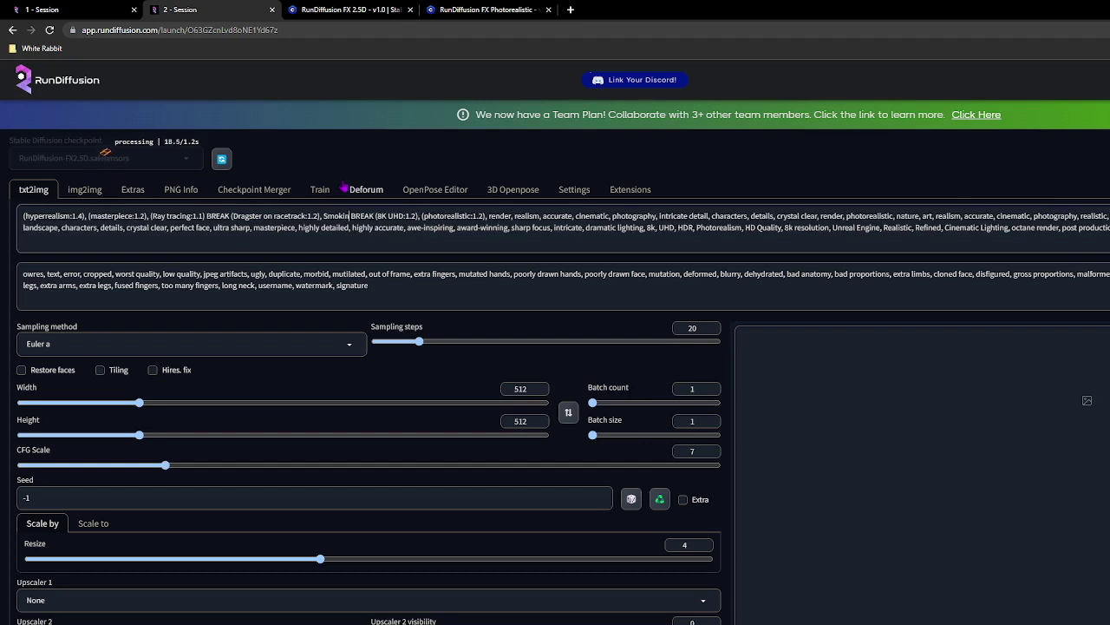
pyautogui.write('s')
pyautogui.hotkey('ctrl', 'shift', 'Left')
pyautogui.hotkey('ctrl', 'shift', 'Left')
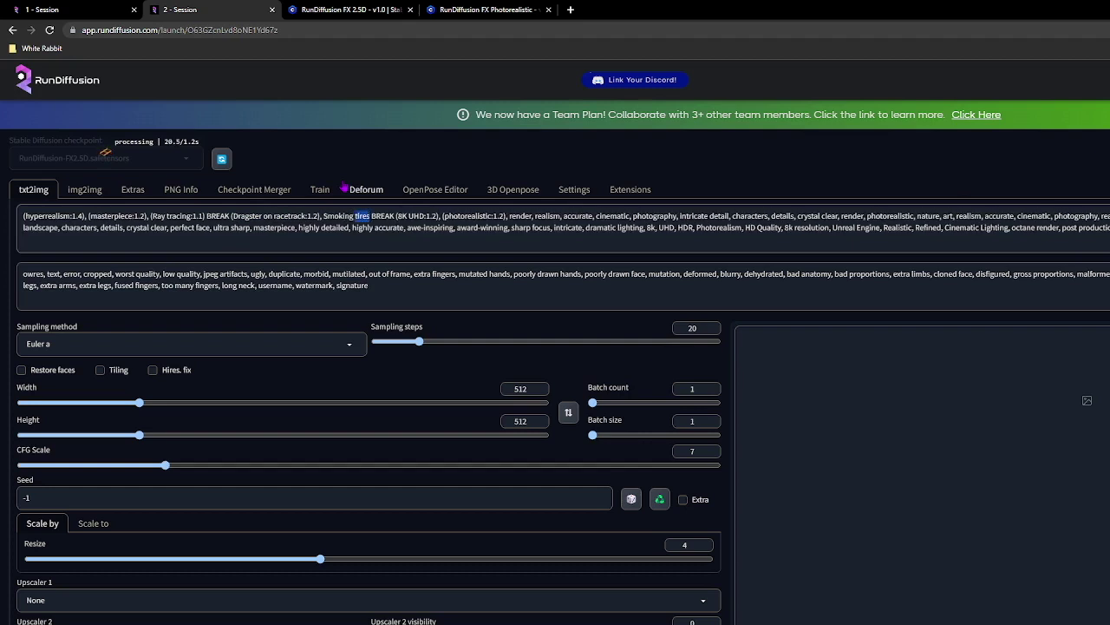
pyautogui.hotkey('ctrl', 'Up')
pyautogui.hotkey('ctrl', 'Up')
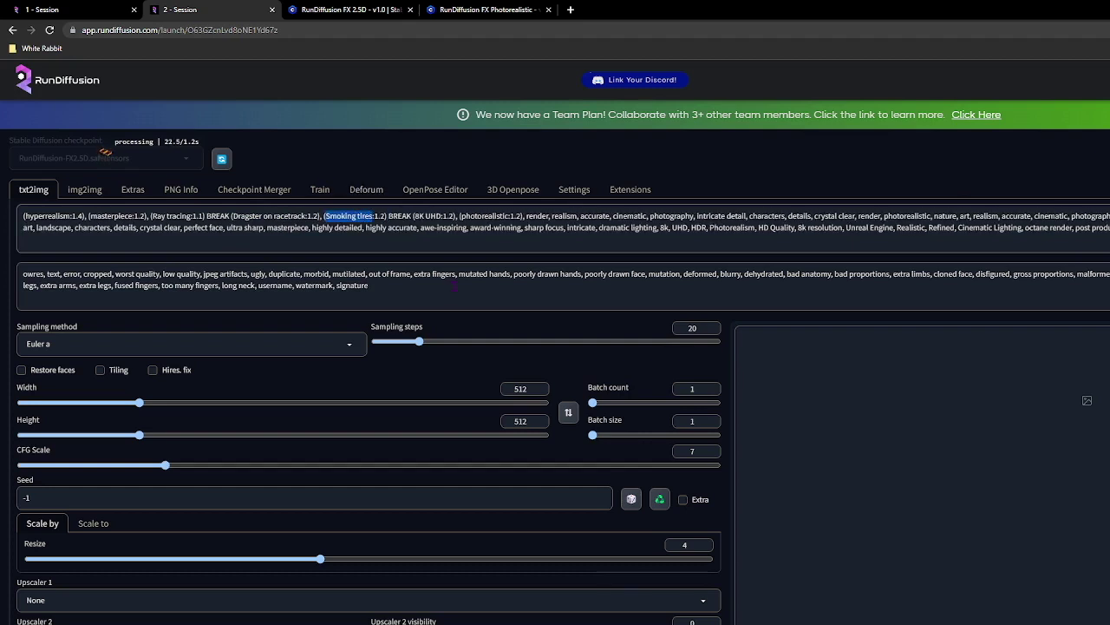
# - Set the sampling steps to 40 and the CFG scale to 11.5
pyautogui.moveTo(419, 342); pyautogui.dragTo(465, 344)
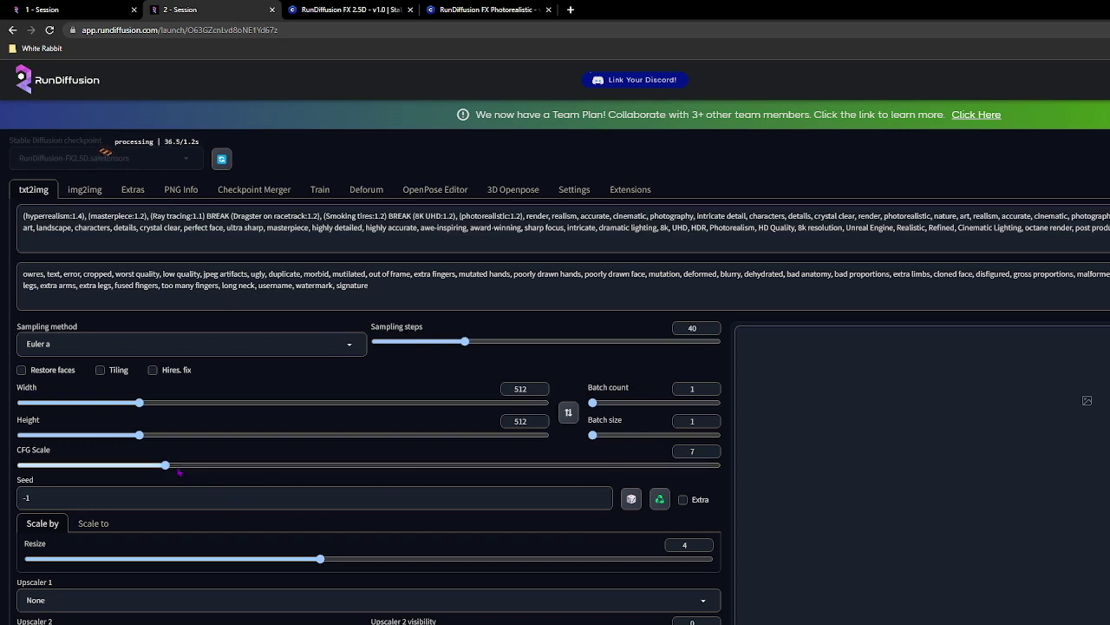
pyautogui.moveTo(166, 465); pyautogui.dragTo(189, 465)
pyautogui.moveTo(249, 467); pyautogui.dragTo(272, 466)
# - Reload the RunDiffusion FX 2.5D model page on Civitai and return to the second session
pyautogui.click(392, 15)
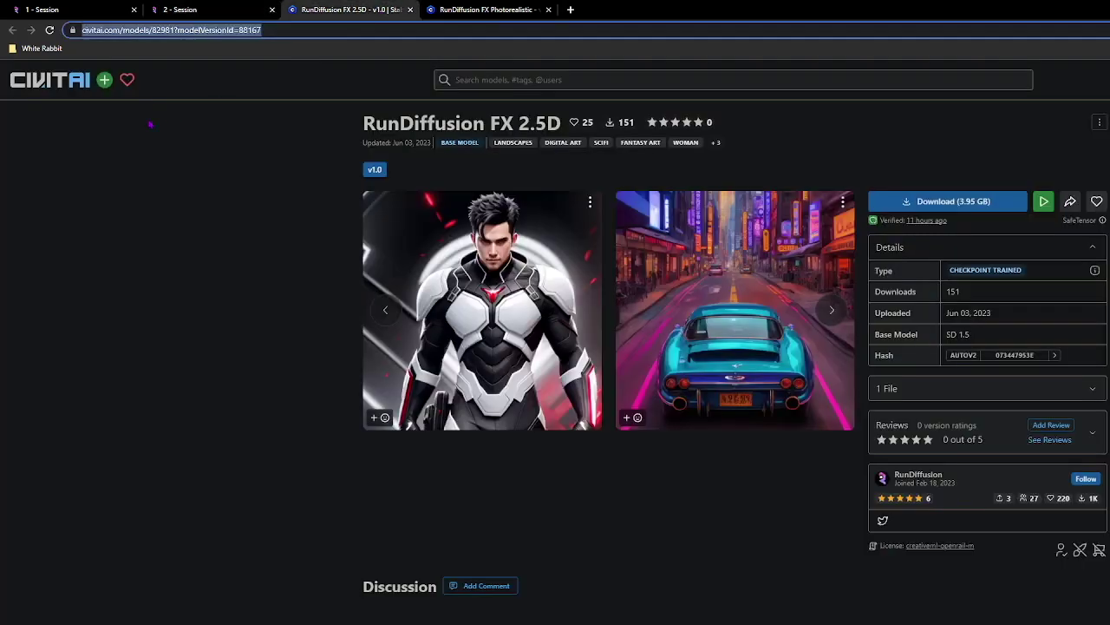
pyautogui.press('Return')
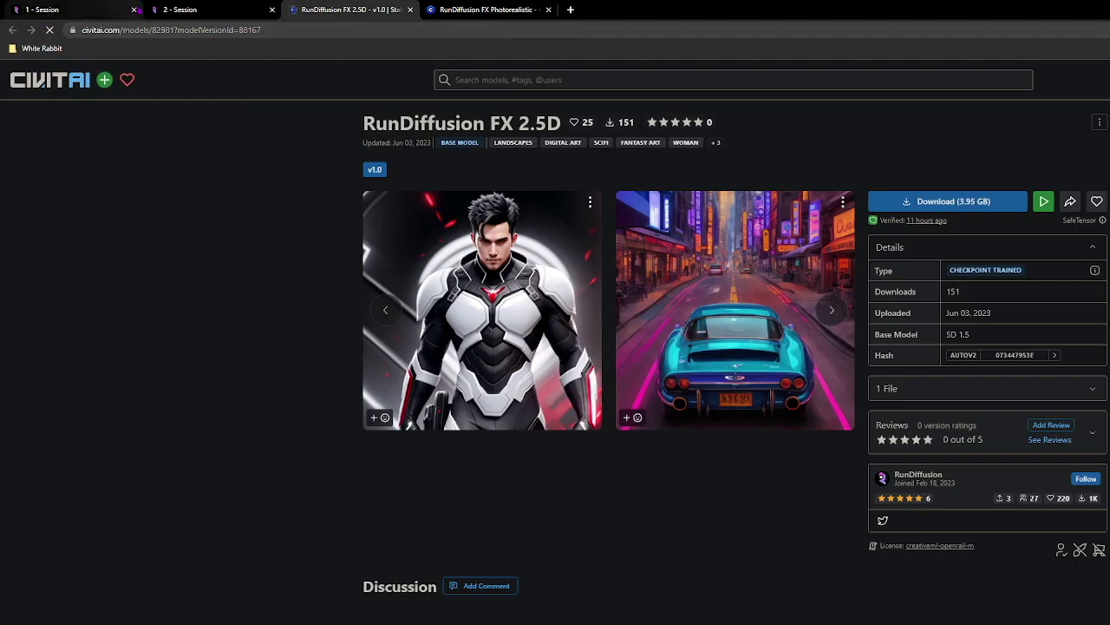
pyautogui.click(191, 10)
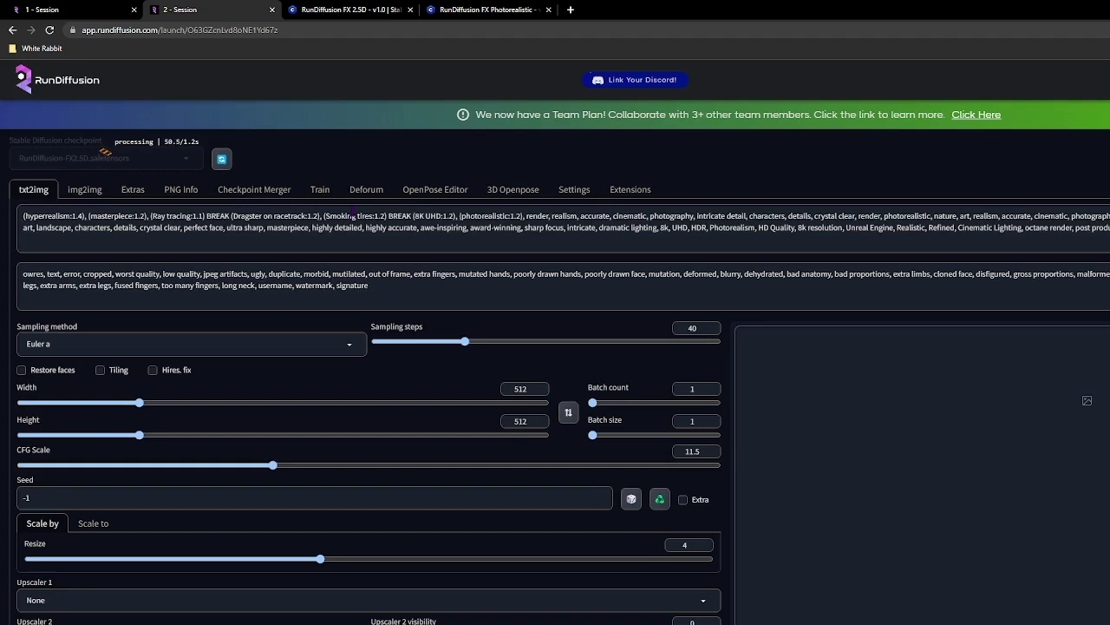
# - Check the dragster outline in ControlNet Unit 0, set the batch size to 3 and generate the images
pyautogui.scroll(-2, 546, 364)
pyautogui.scroll(-3, 546, 363)
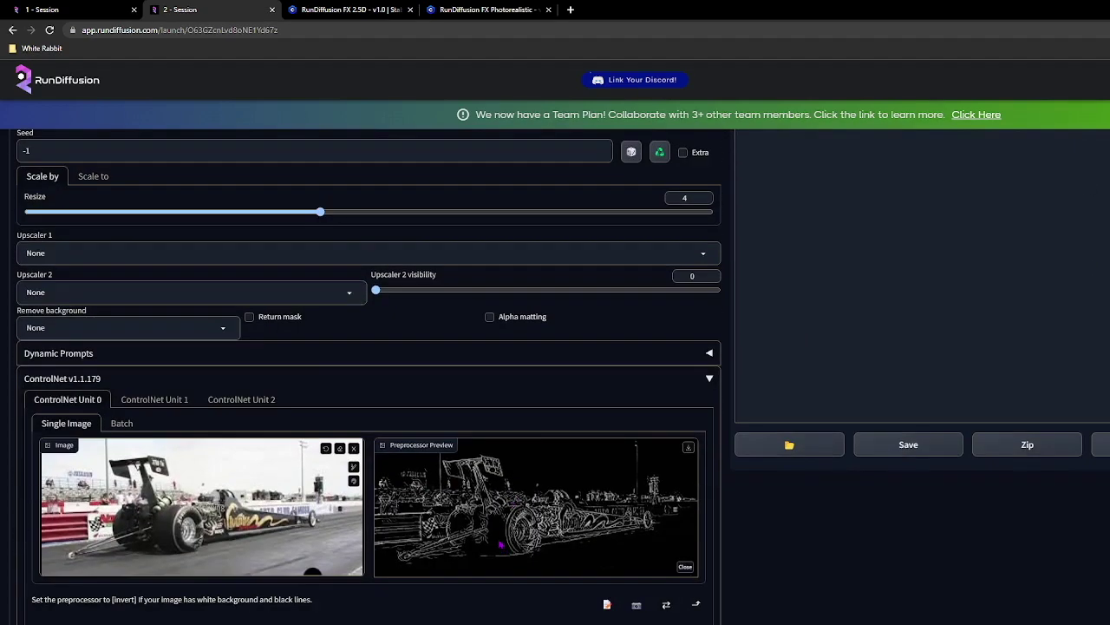
pyautogui.scroll(5, 500, 544)
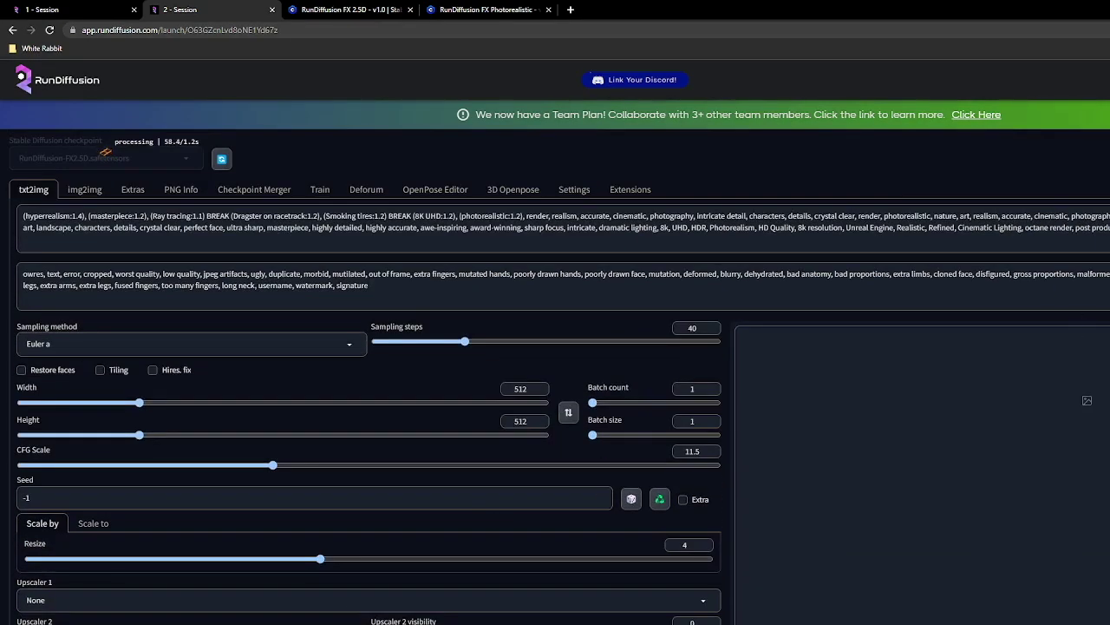
pyautogui.moveTo(615, 438)
pyautogui.mouseDown()
pyautogui.moveTo(651, 438)
pyautogui.moveTo(628, 438)
pyautogui.mouseUp()
# - Refresh the Civitai pages of the FX Photorealistic and FX 2.5D models and close the first session's browser tab
pyautogui.click(460, 9)
pyautogui.click(50, 29)
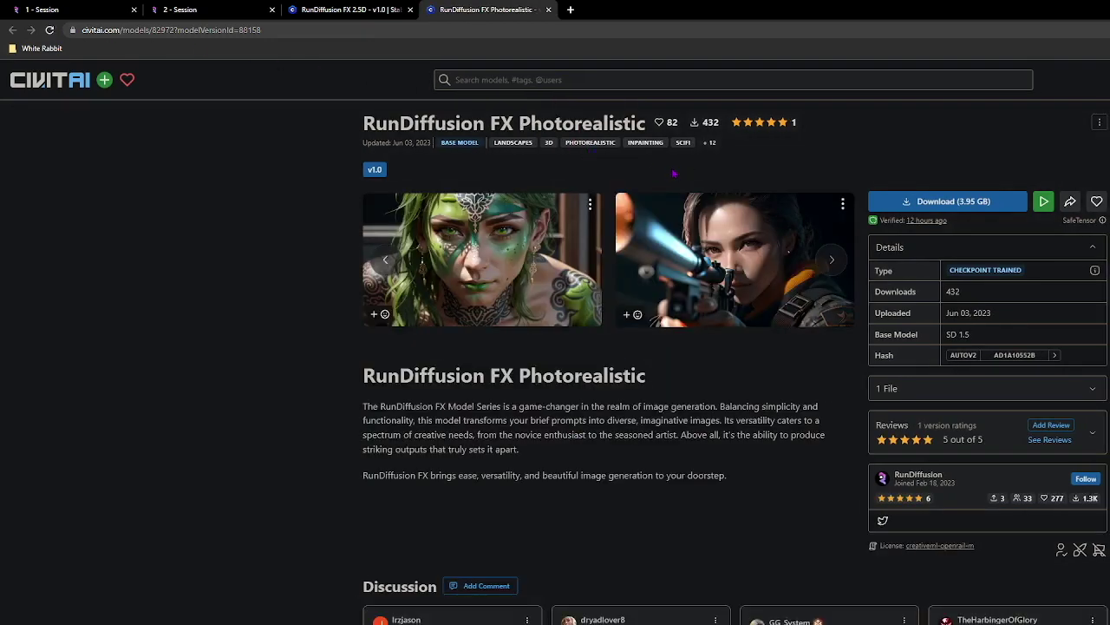
pyautogui.click(328, 9)
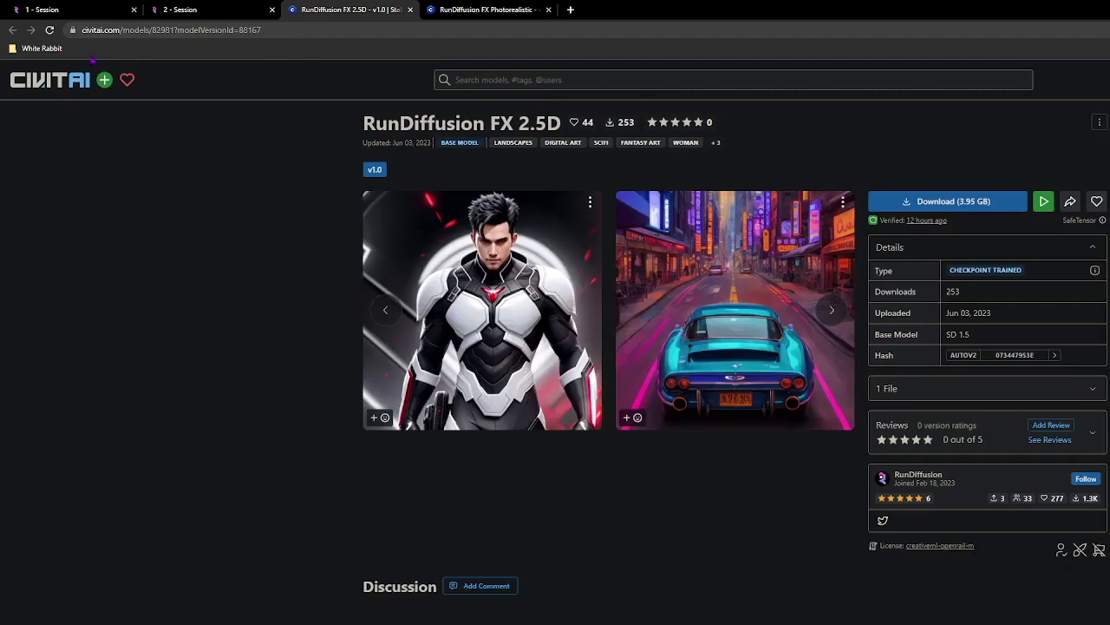
pyautogui.click(49, 30)
pyautogui.click(104, 10)
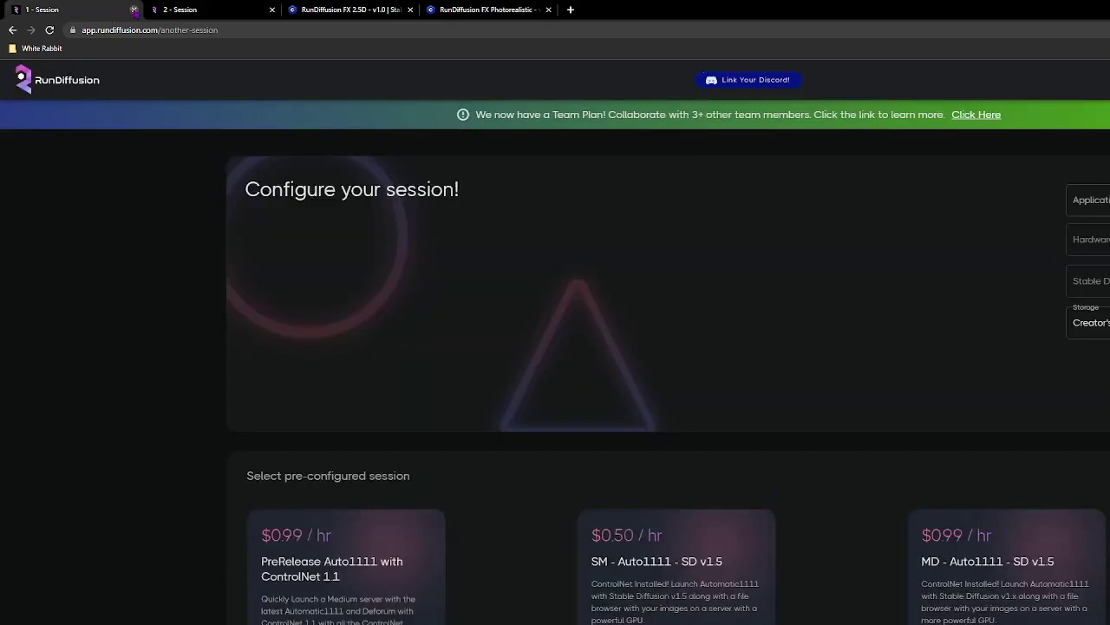
pyautogui.click(134, 9)
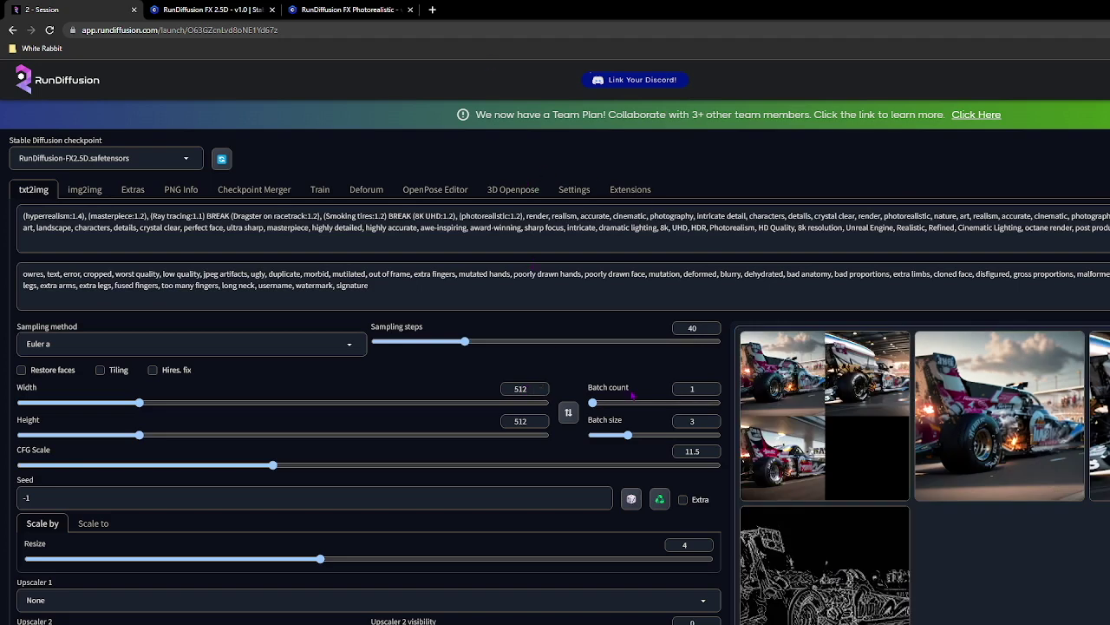
# - Set the image size to 832 wide and 480 high and generate the dragster batch again
pyautogui.doubleClick(521, 388)
pyautogui.write('832')
pyautogui.press('Tab')
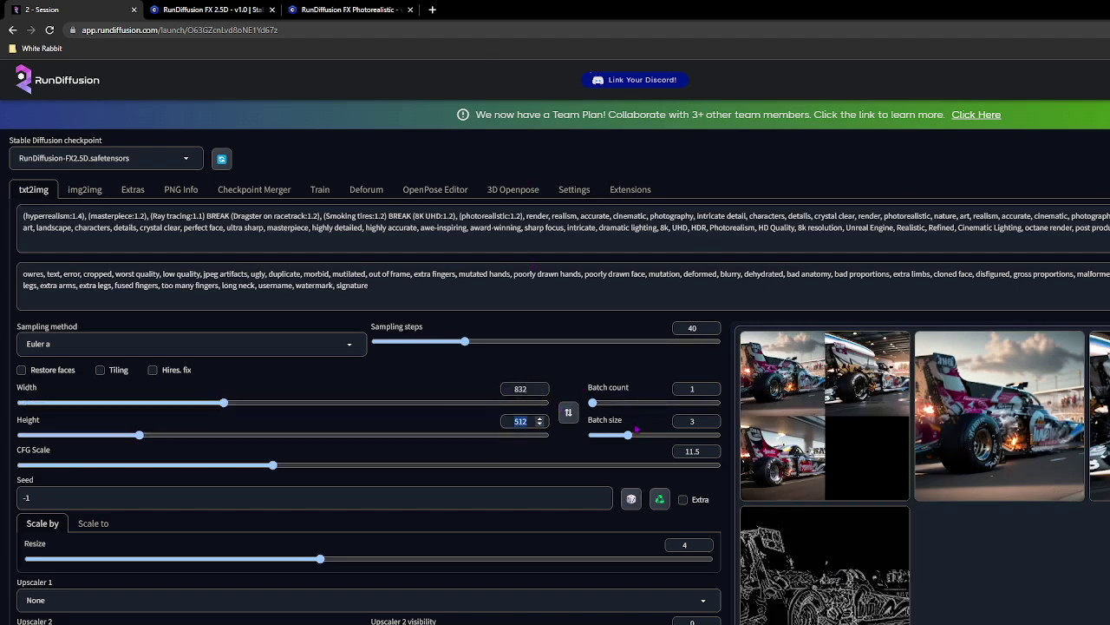
pyautogui.write('480')
pyautogui.hotkey('ctrl', 'Return')
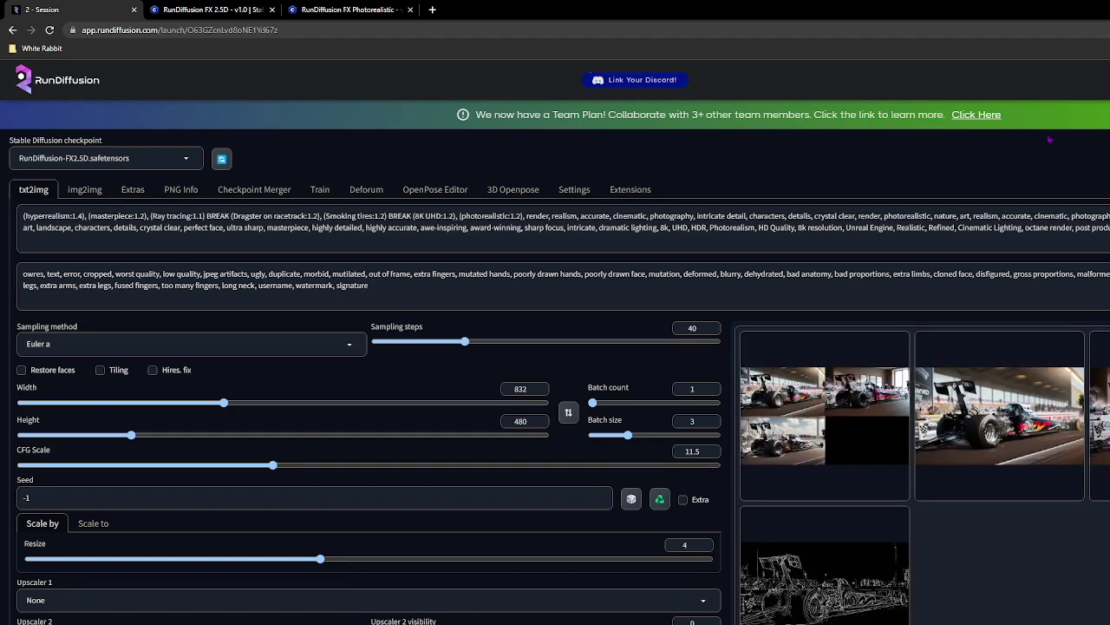
# - Enlarge a generated dragster image and browse through the other results of the batch
pyautogui.click(985, 432)
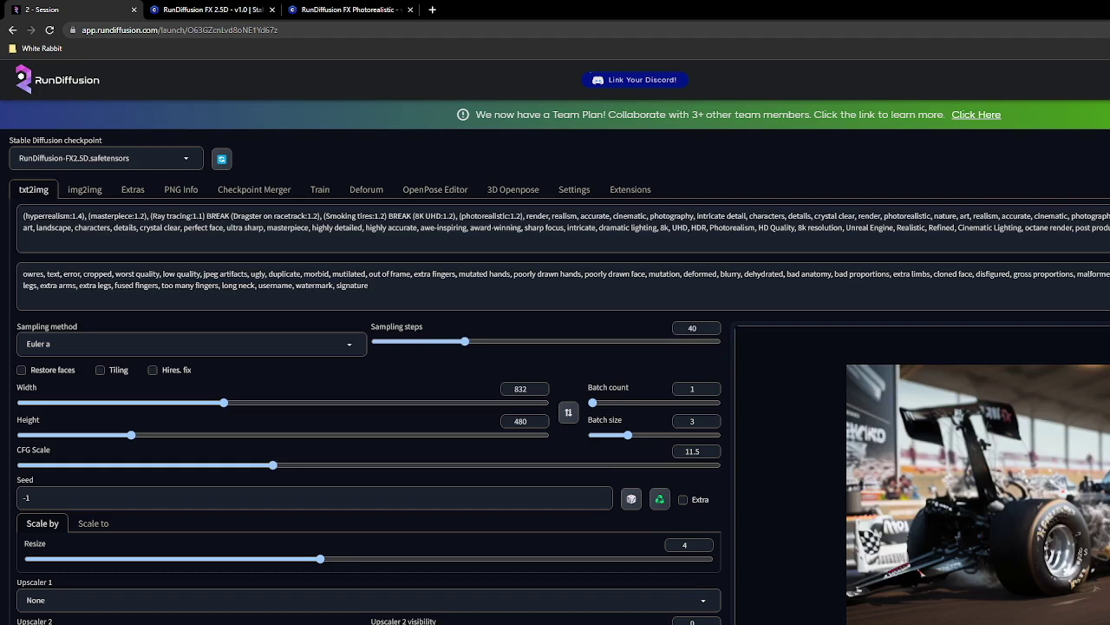
pyautogui.press('Right')
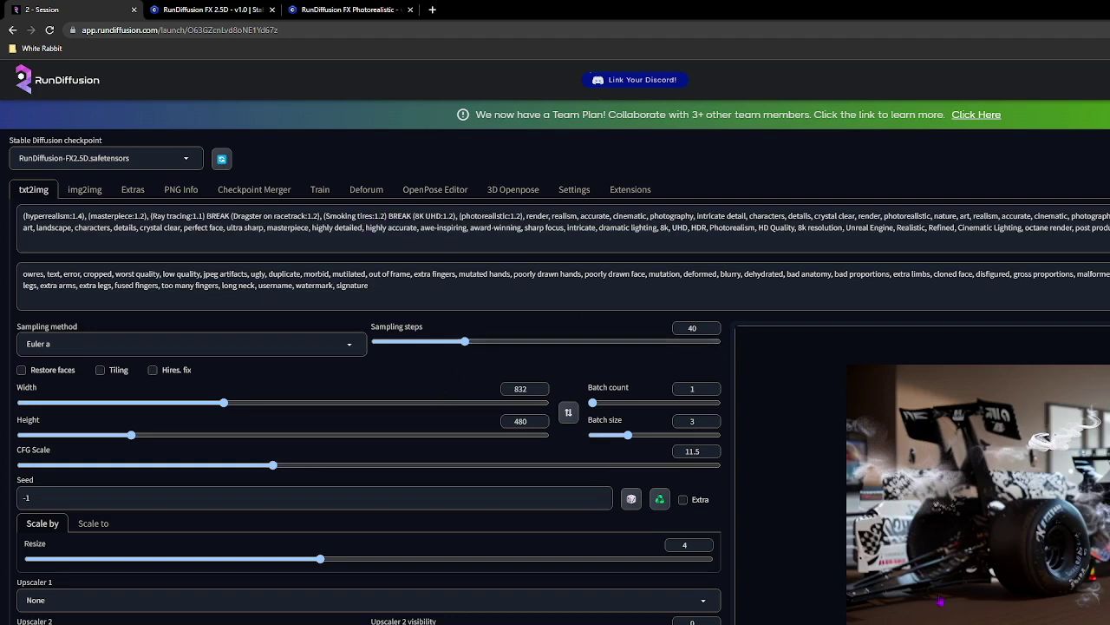
pyautogui.press('Left')
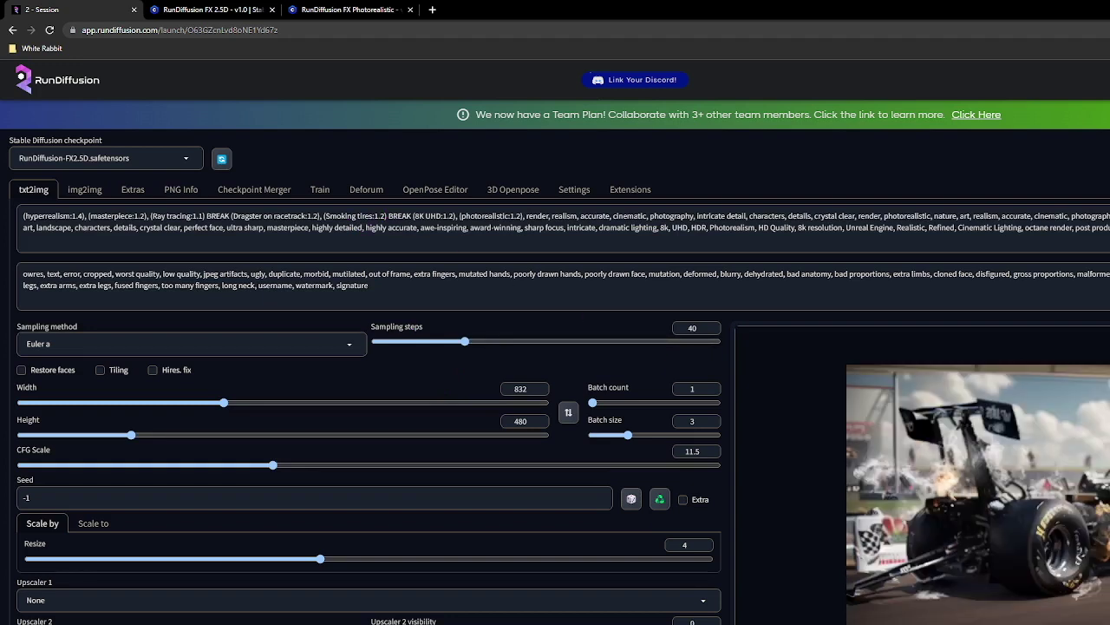
# - Remove "(Smoking tires:1.2)" and its preceding comma from the prompt
pyautogui.moveTo(387, 215); pyautogui.dragTo(323, 216)
pyautogui.press('BackSpace')
pyautogui.press('BackSpace')
pyautogui.press('BackSpace')
pyautogui.press('Delete')
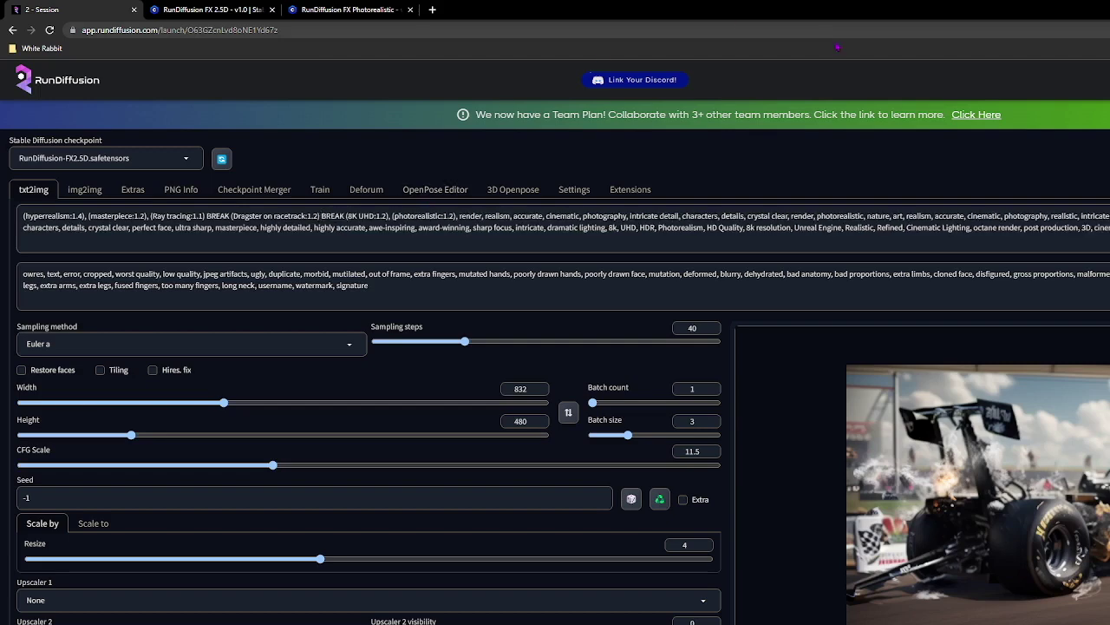
# - Look through the available ControlNet preprocessors for Unit 0 without changing the current selection
pyautogui.scroll(-5, 589, 442)
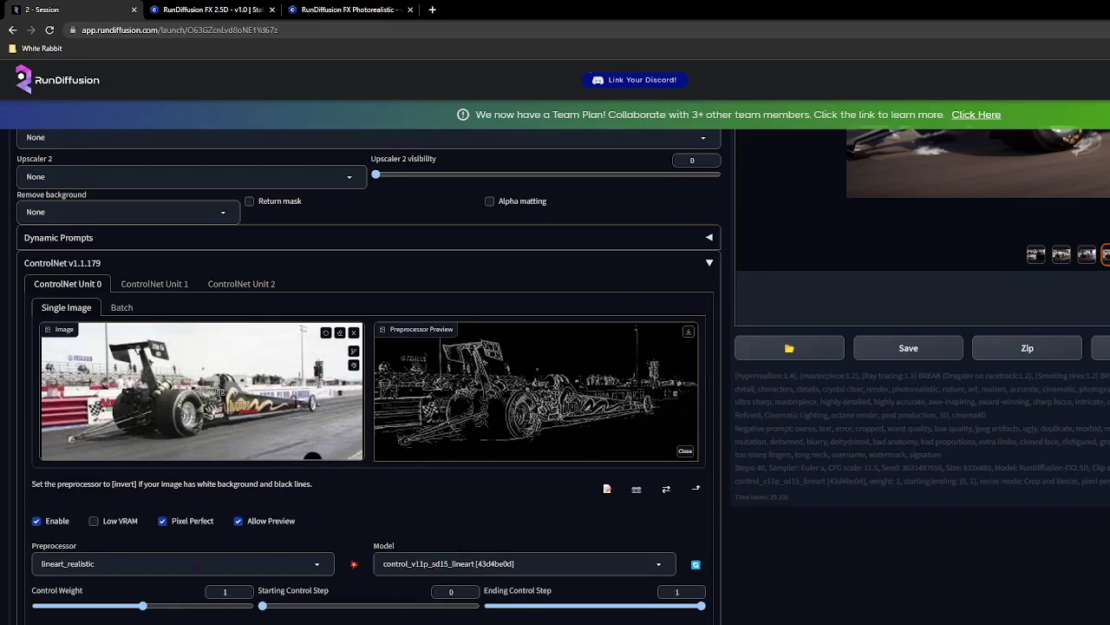
pyautogui.click(322, 565)
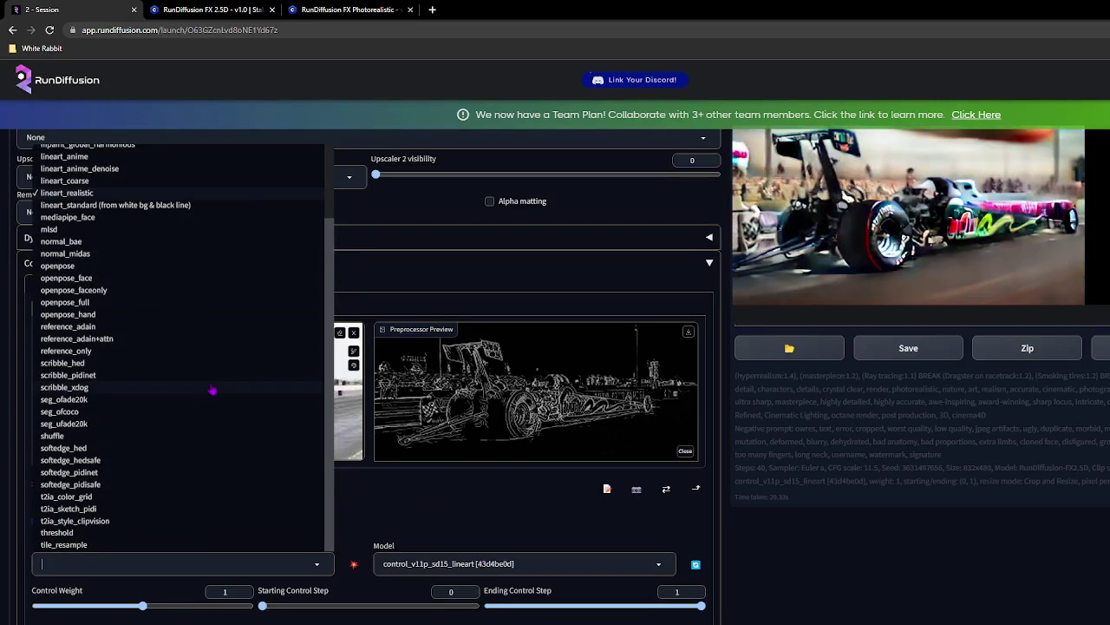
pyautogui.press('Escape')
pyautogui.scroll(3, 831, 589)
pyautogui.scroll(3, 831, 589)
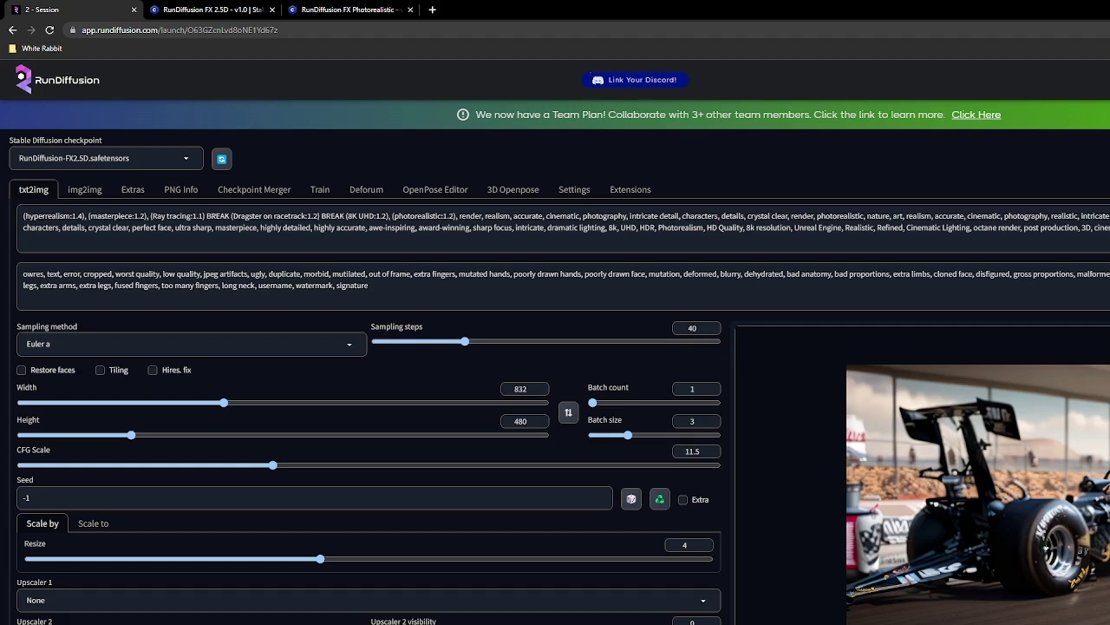
# - Browse through the newly generated dragster images of the batch
pyautogui.press('Right')
pyautogui.press('Right')
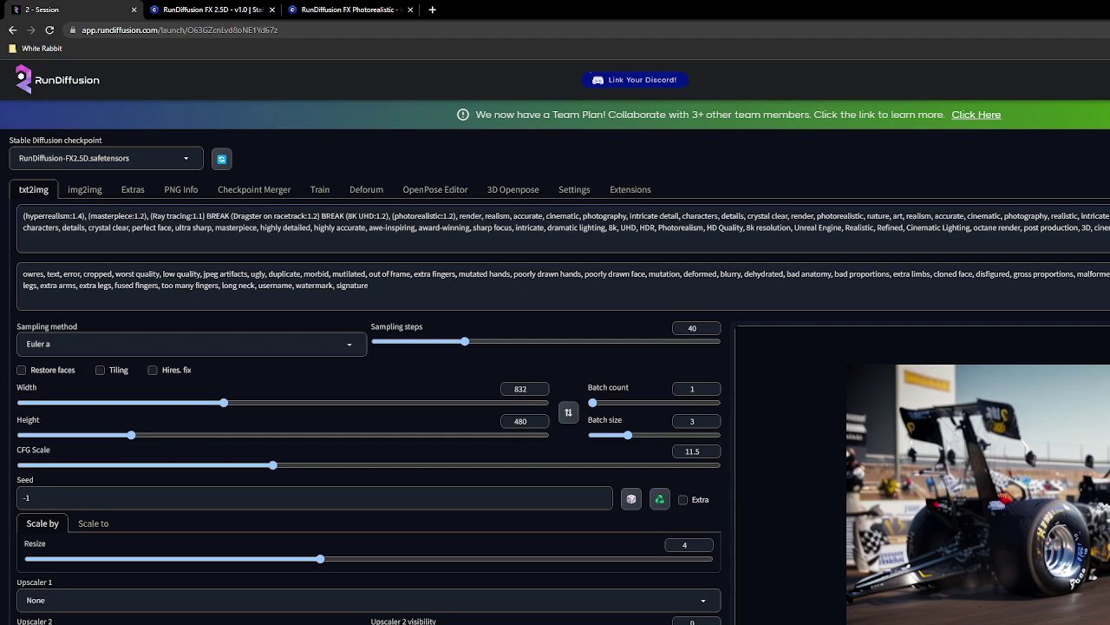
pyautogui.press('Right')
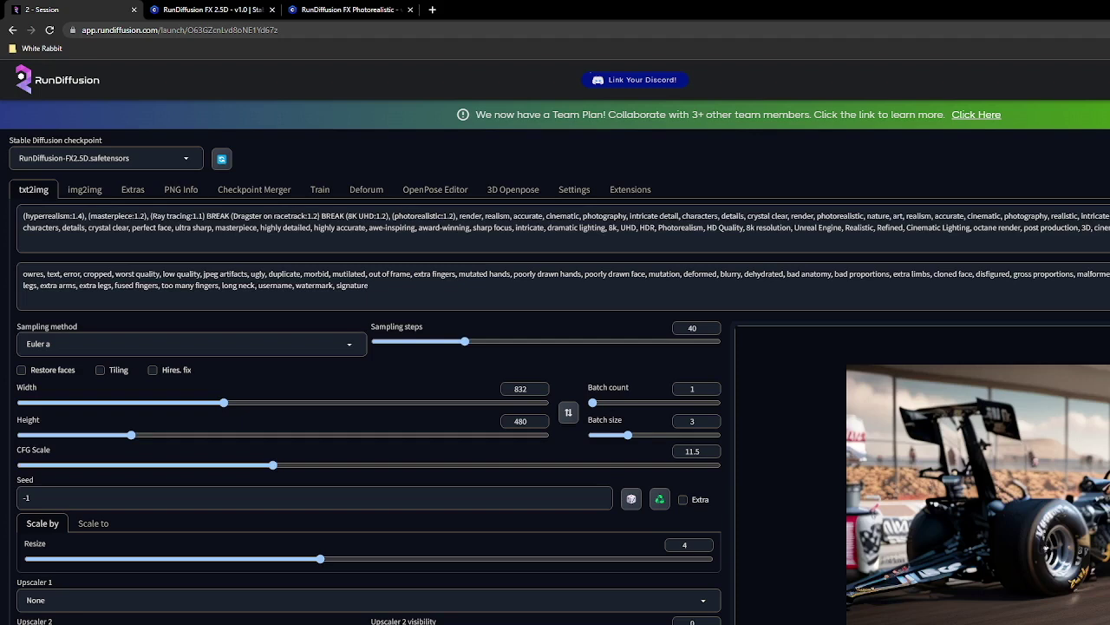
# - Remove "(Dragster on racetrack:1.2)" from the prompt, and clear ControlNet Unit 0's source image with Enable and Pixel Perfect turned off
pyautogui.moveTo(231, 215); pyautogui.dragTo(321, 216)
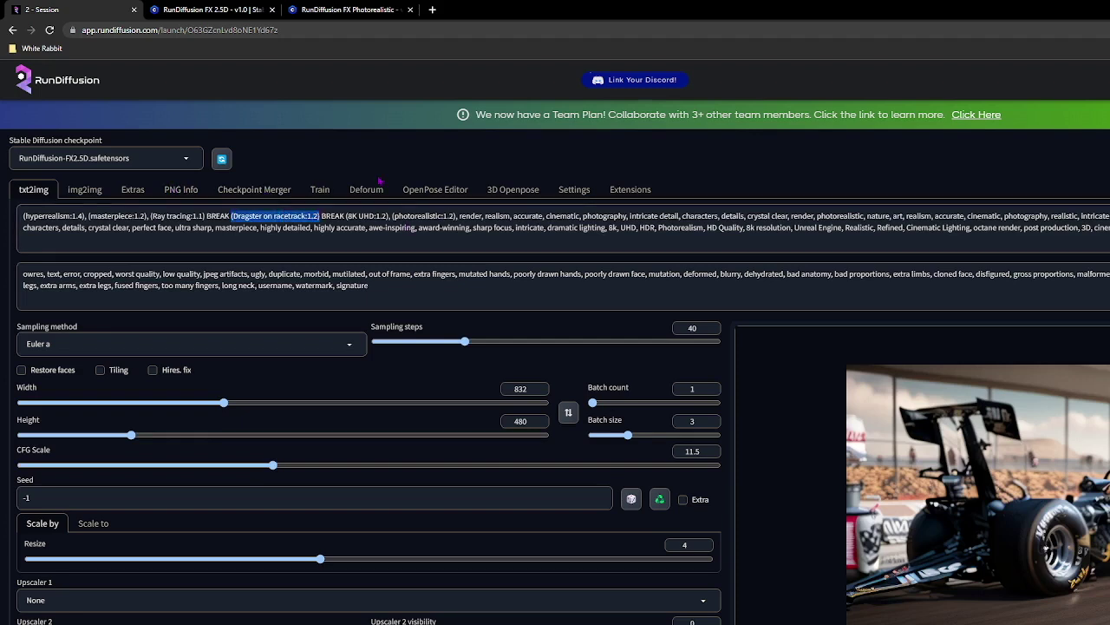
pyautogui.scroll(-4, 342, 458)
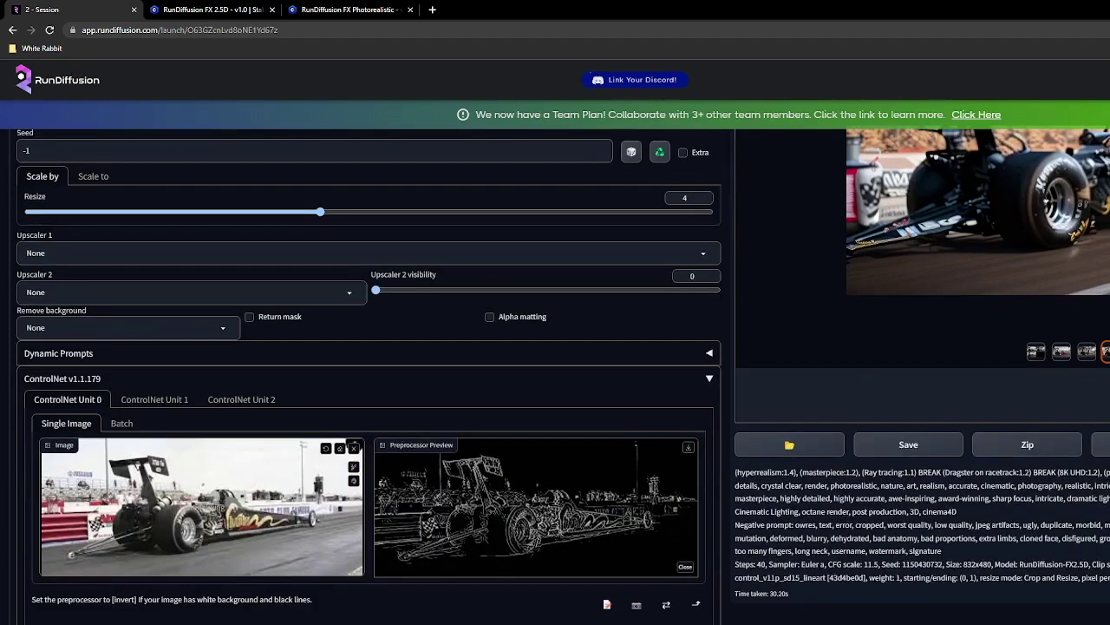
pyautogui.click(353, 448)
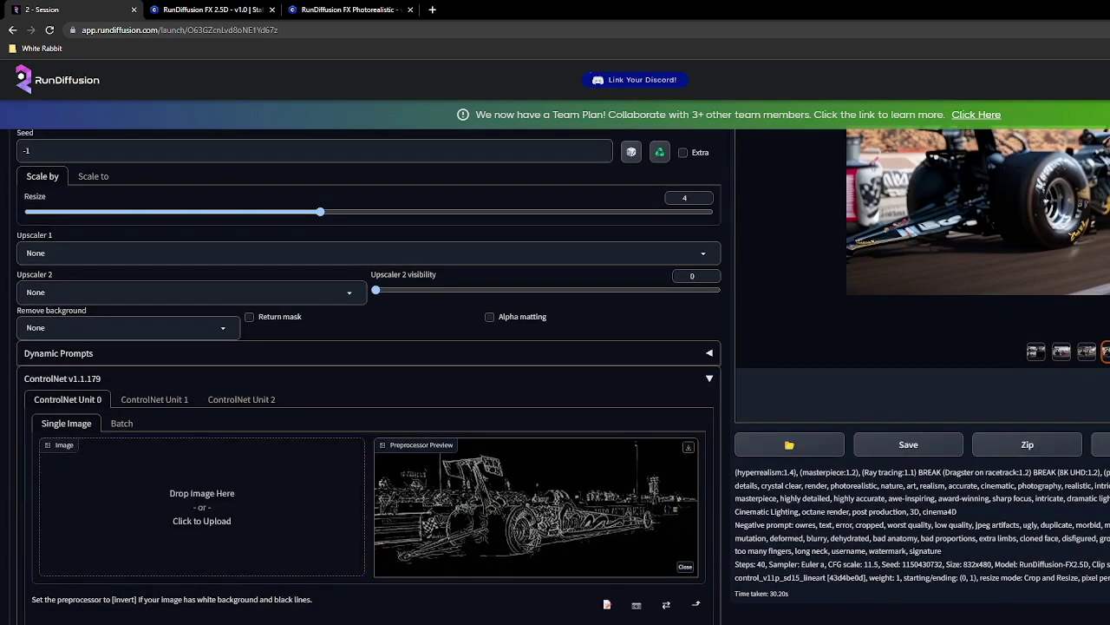
pyautogui.scroll(-2, 347, 434)
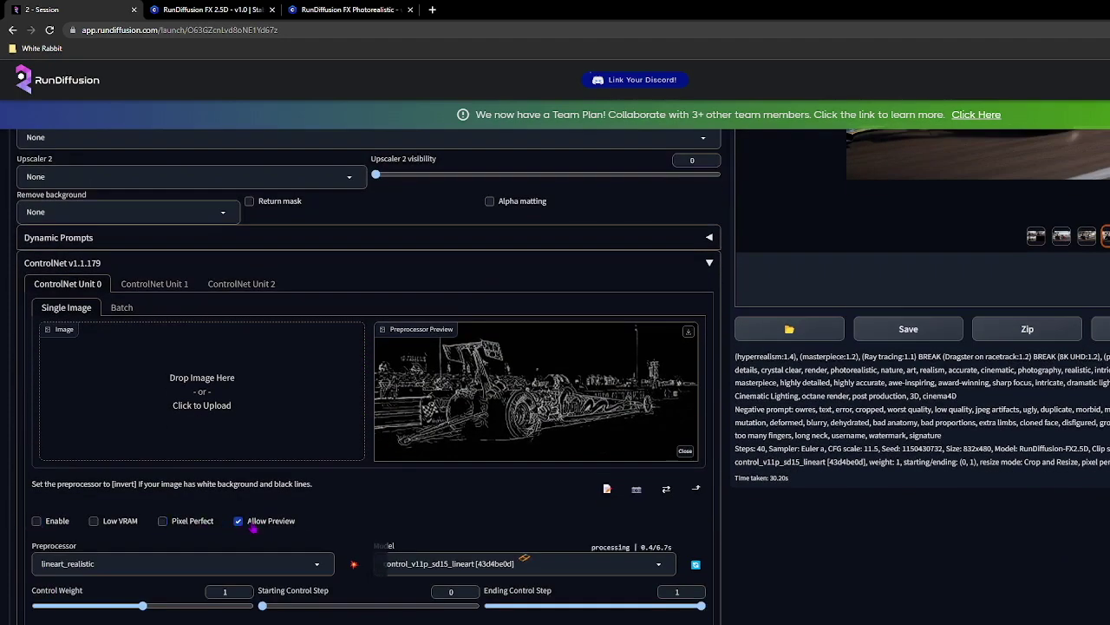
pyautogui.scroll(5, 253, 528)
pyautogui.scroll(-4, 252, 528)
pyautogui.scroll(2, 252, 527)
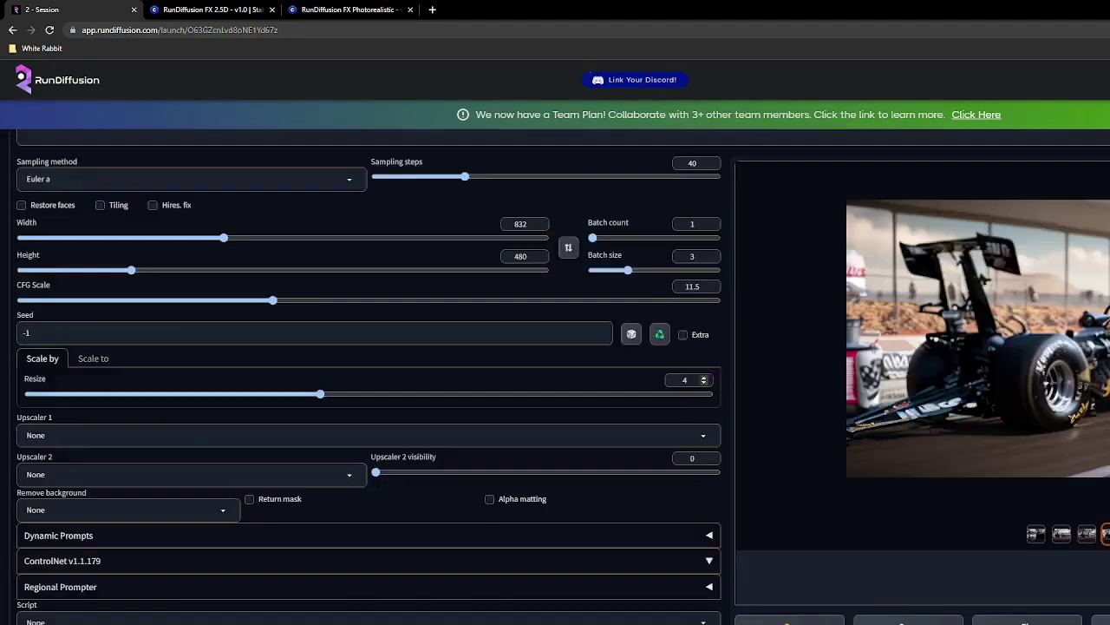
pyautogui.scroll(2, 461, 214)
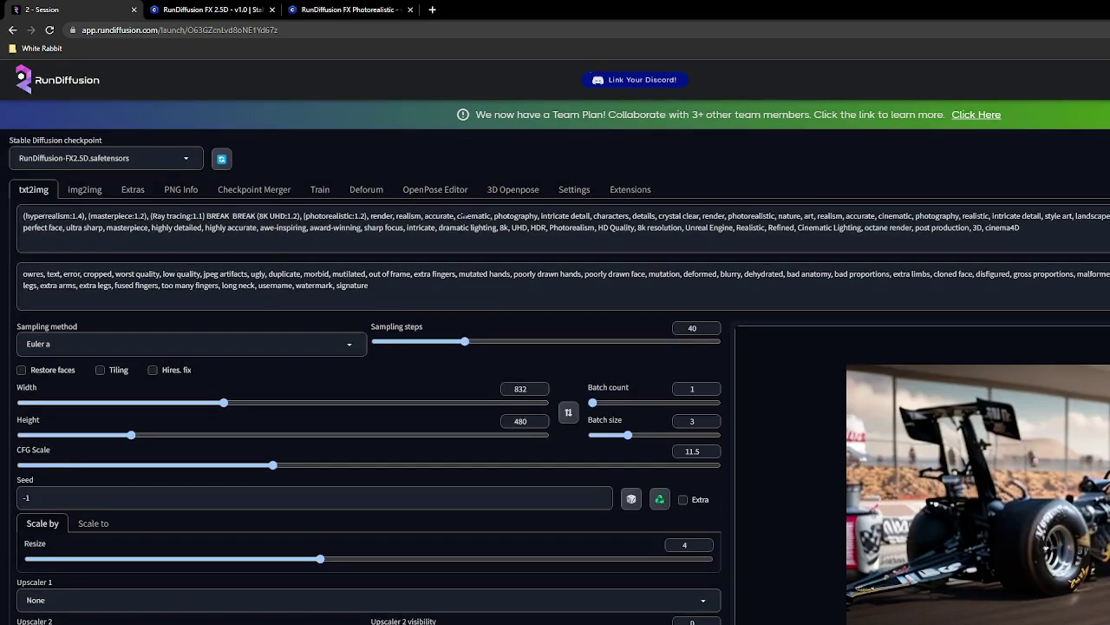
# - Insert "Beautiful white bunny in the woods" between the two BREAK keywords in the prompt
pyautogui.click(231, 216)
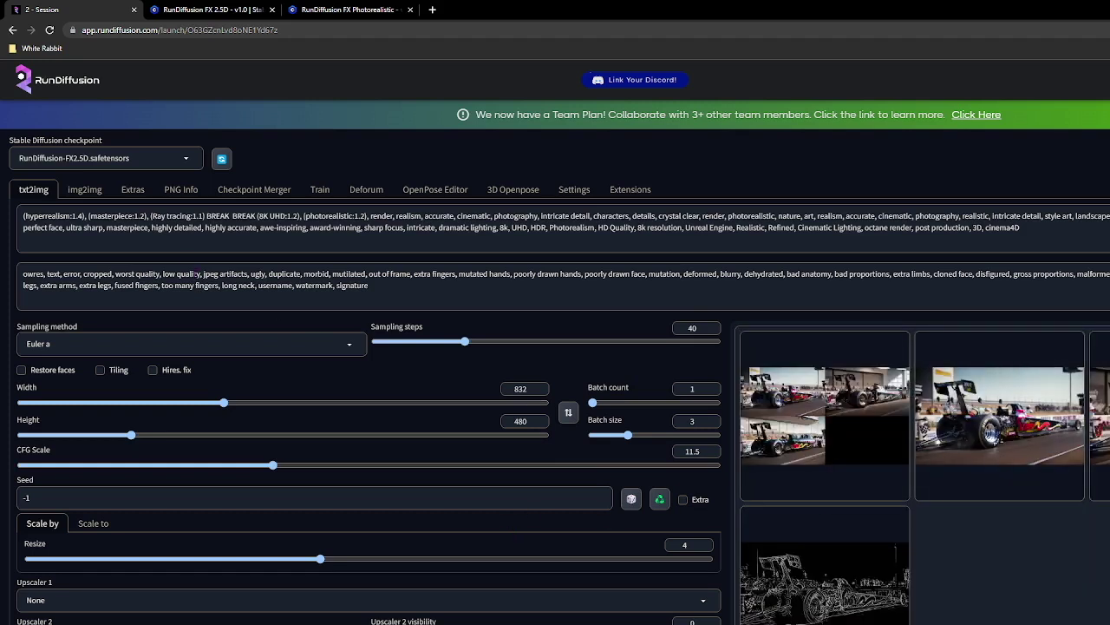
pyautogui.click(230, 216)
pyautogui.write('Beautiful')
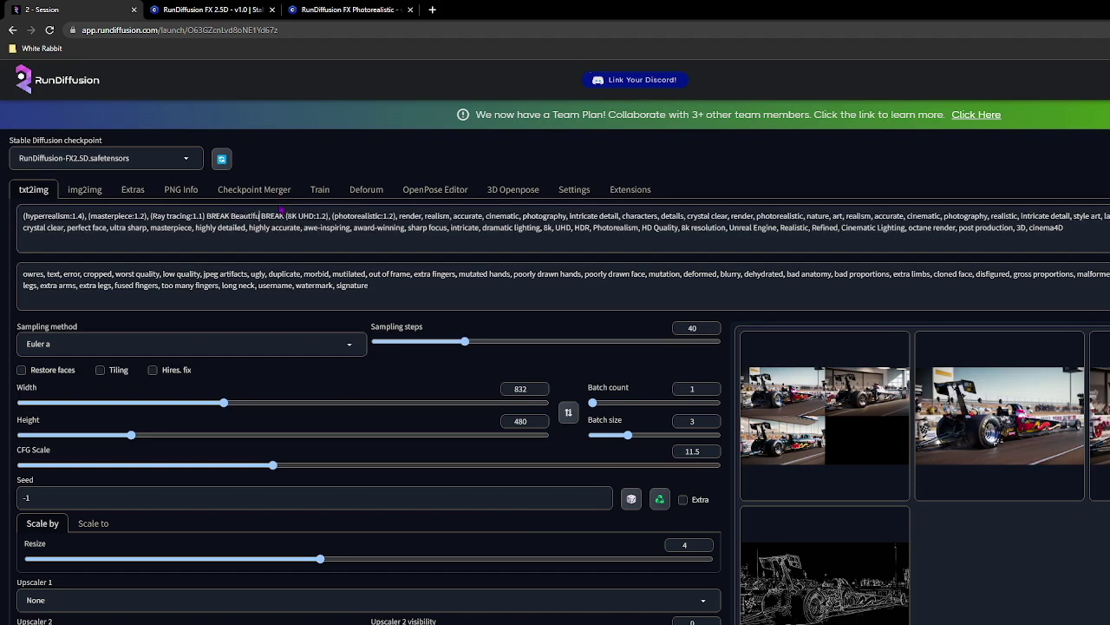
pyautogui.write(' white bunny in th')
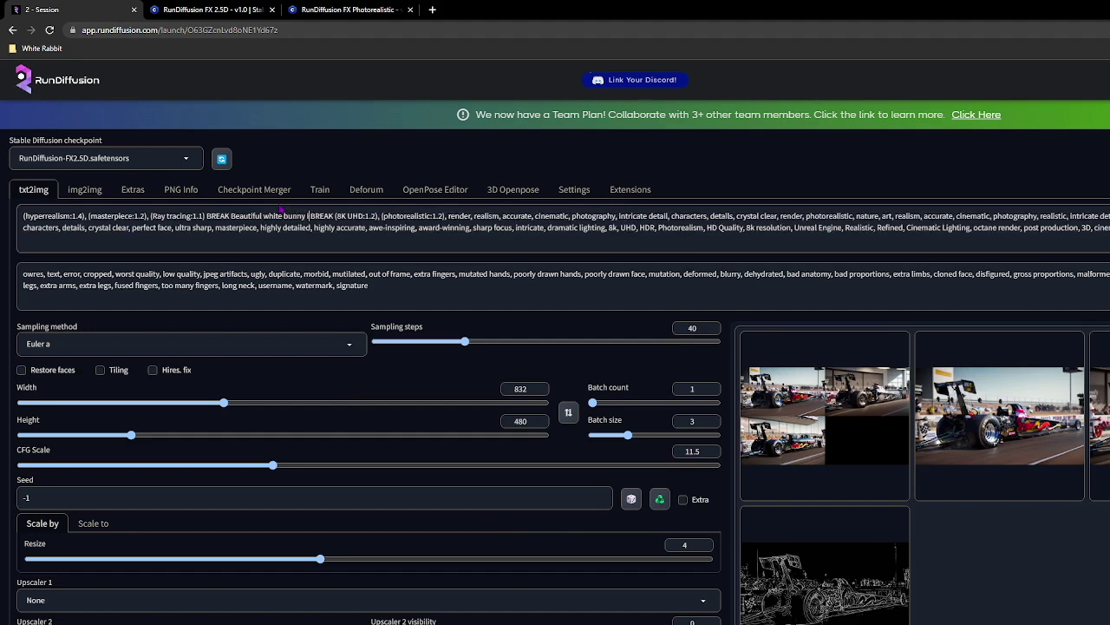
pyautogui.write('e woods')
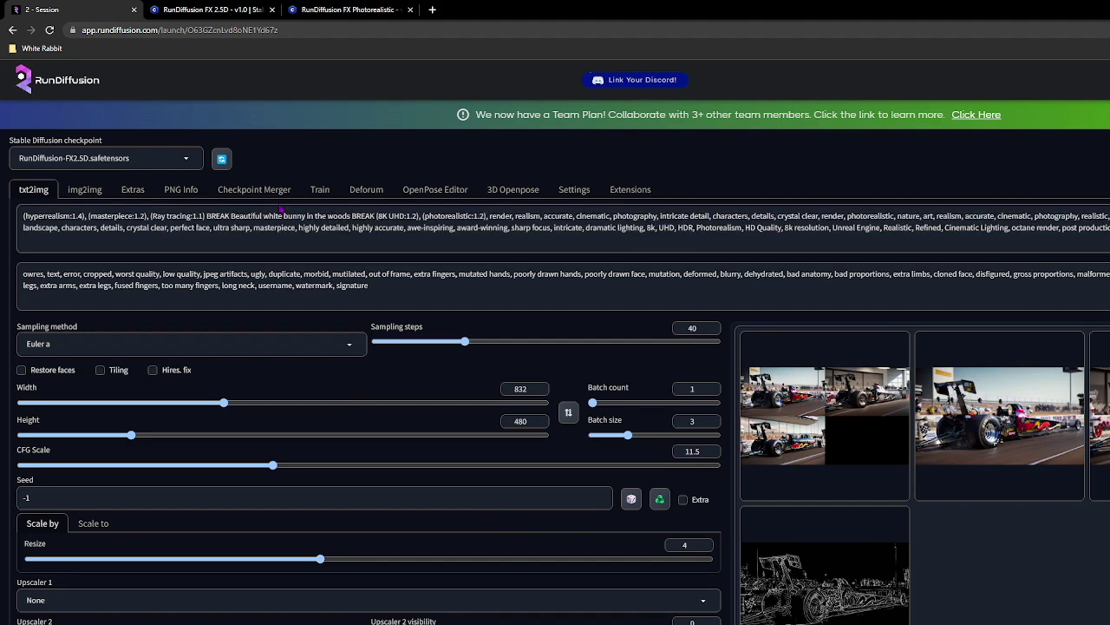
# - Set the sampling steps to 60 and generate the bunny batch
pyautogui.scroll(-2, 345, 492)
pyautogui.scroll(2, 399, 443)
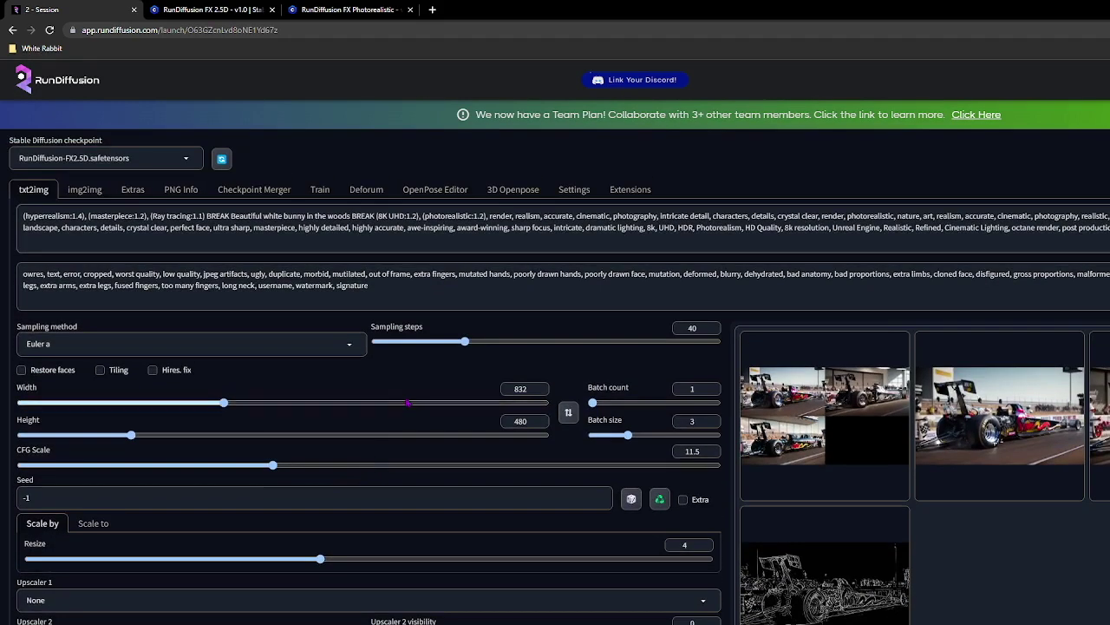
pyautogui.moveTo(465, 341); pyautogui.dragTo(510, 342)
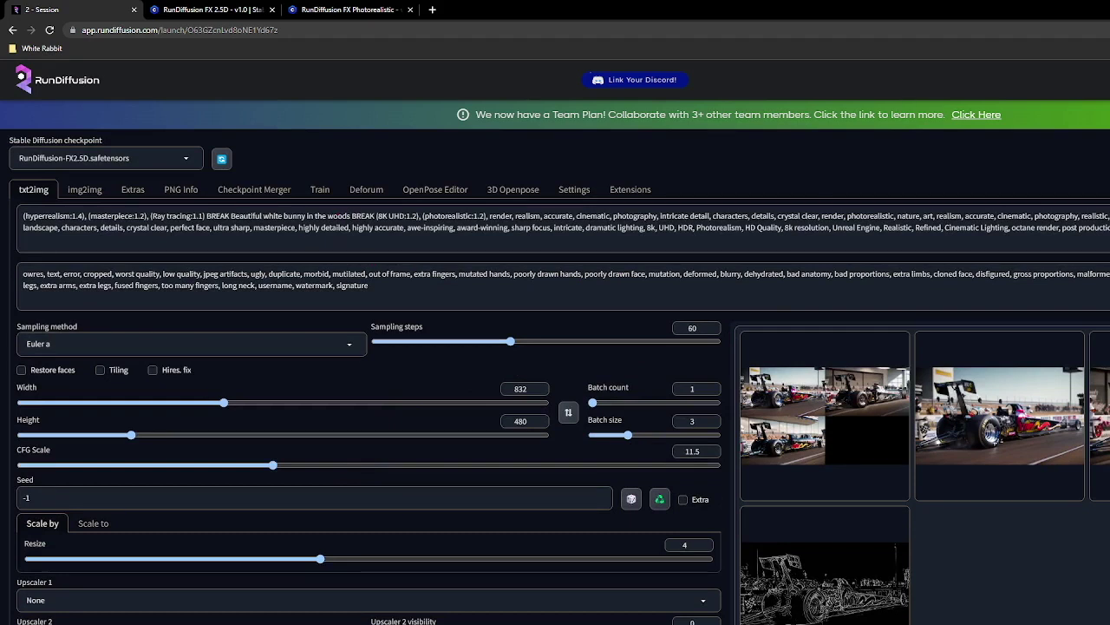
pyautogui.hotkey('ctrl', 'Return')
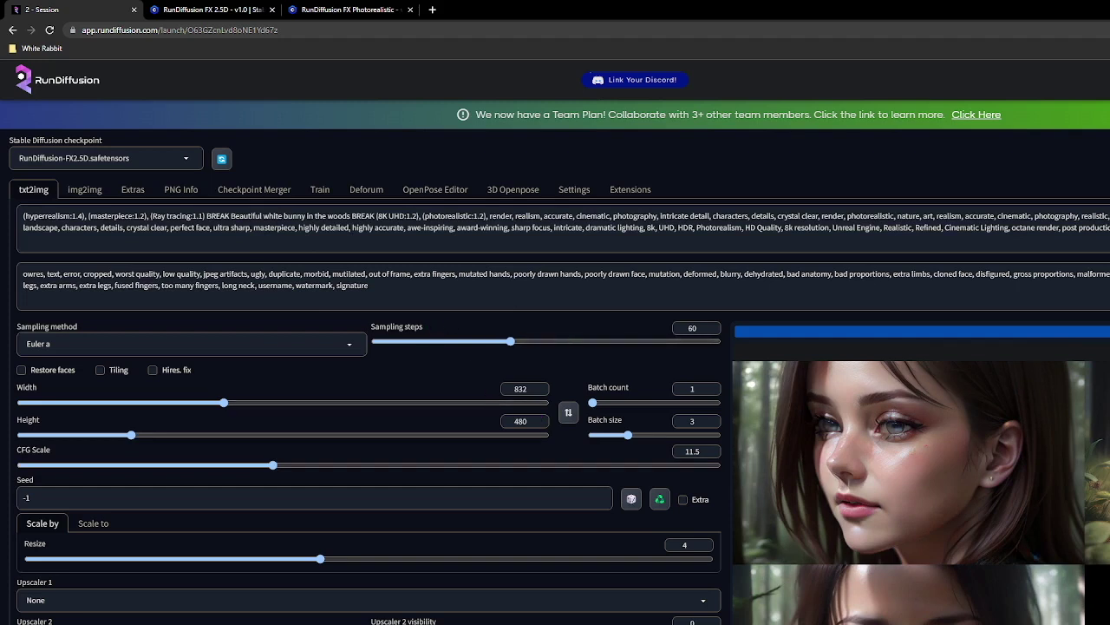
# - Display the generated white bunny image in the gallery and close the session side panel
pyautogui.moveTo(232, 215); pyautogui.dragTo(262, 215)
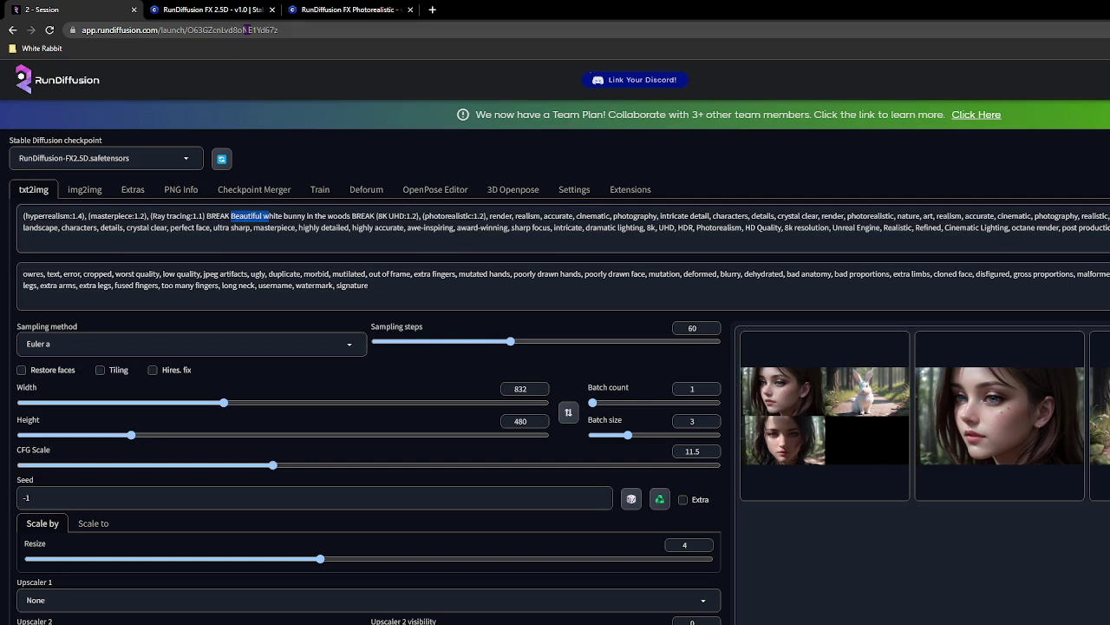
pyautogui.click(865, 392)
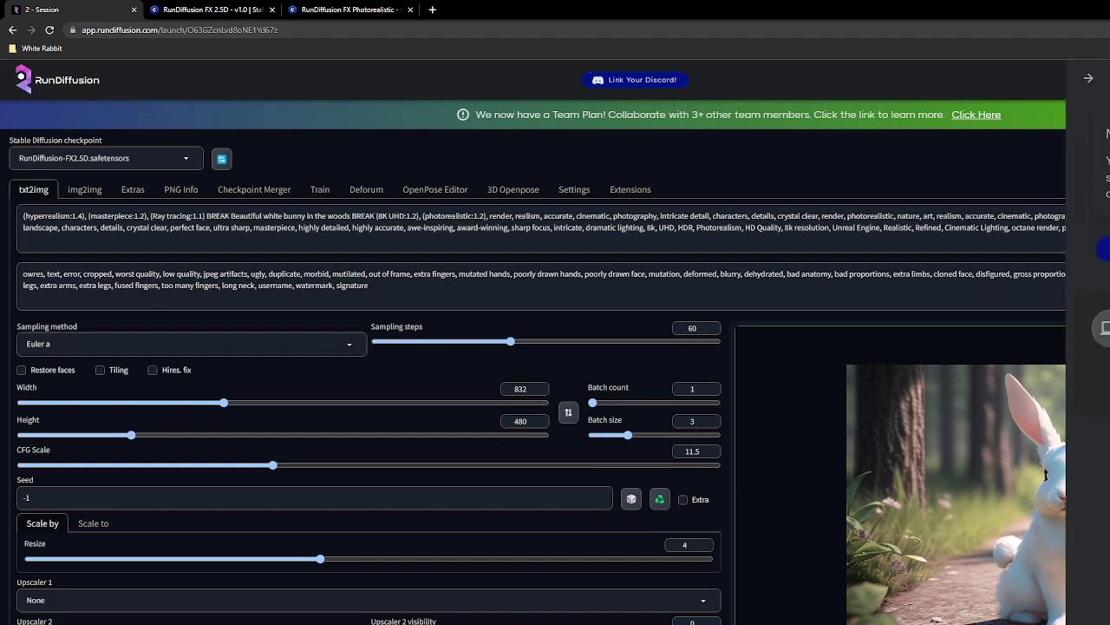
pyautogui.click(1090, 79)
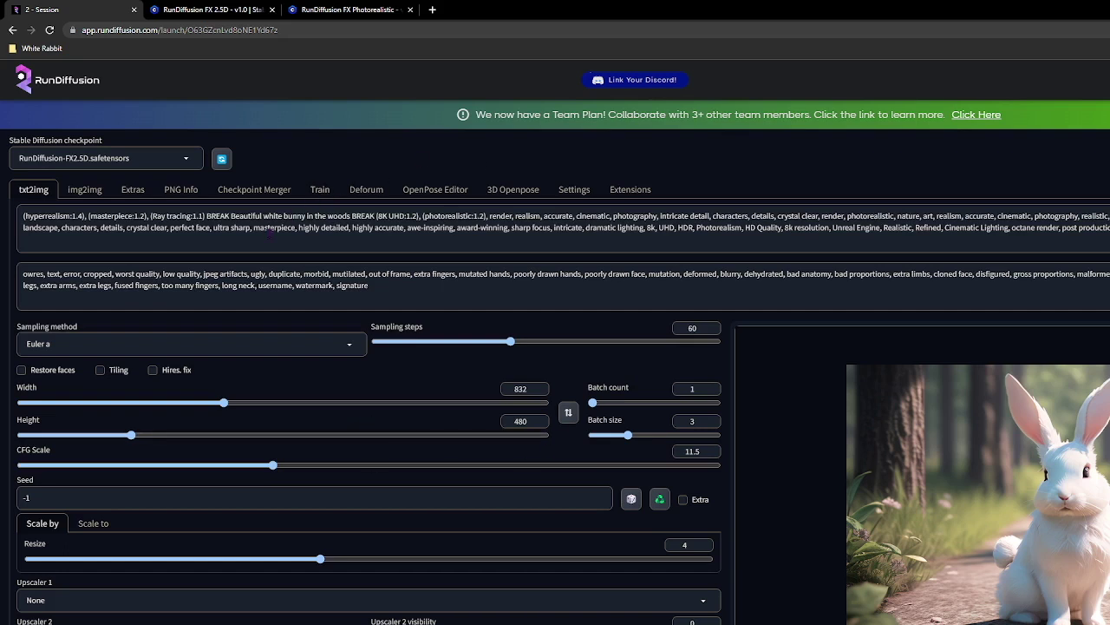
# - Rewrite prompt: "Lost astronaut on mars, advanced spacesuit, mech, highly detailed futuristic style, cinematic, extraordinary skies and landscape, stunning, masterpiece, clear details, focus, 3D render, 8K, Unreal Engine"
pyautogui.hotkey('ctrl', 'a')
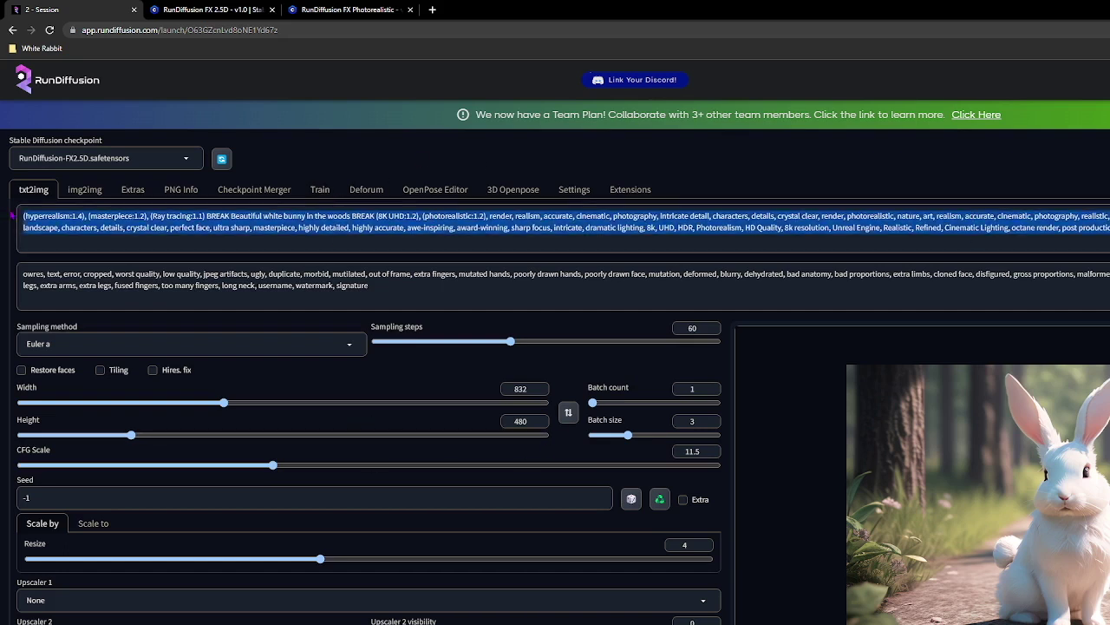
pyautogui.press('BackSpace')
pyautogui.write('Lost astronaut on mars, advanced spacesuit, mech, highly detailed futuristic style, cinematic, extraordinary skies and landscape, stunning, masterpiece, clear details, focus, 3D render, 8K, Unreal Engine')
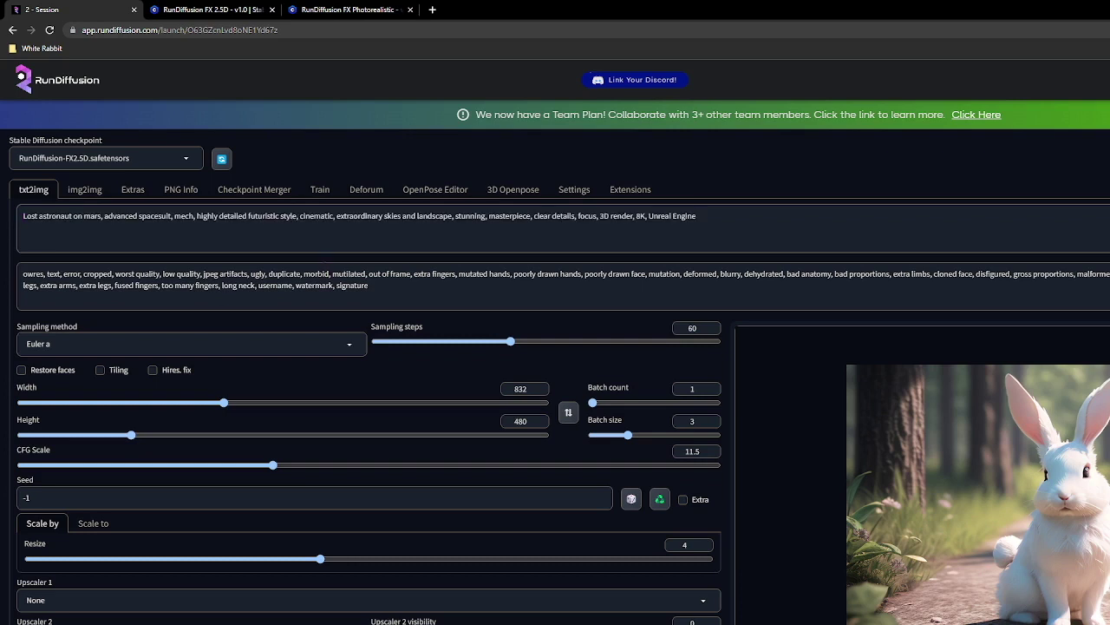
# - Replace the negative prompt with the copied weighted list starting "(cinematic-bloom:1.38),(haze:1.35)" and ending "easynegative, bad-hands-5", and generate the astronaut batch
pyautogui.hotkey('ctrl', 'a')
pyautogui.press('BackSpace')
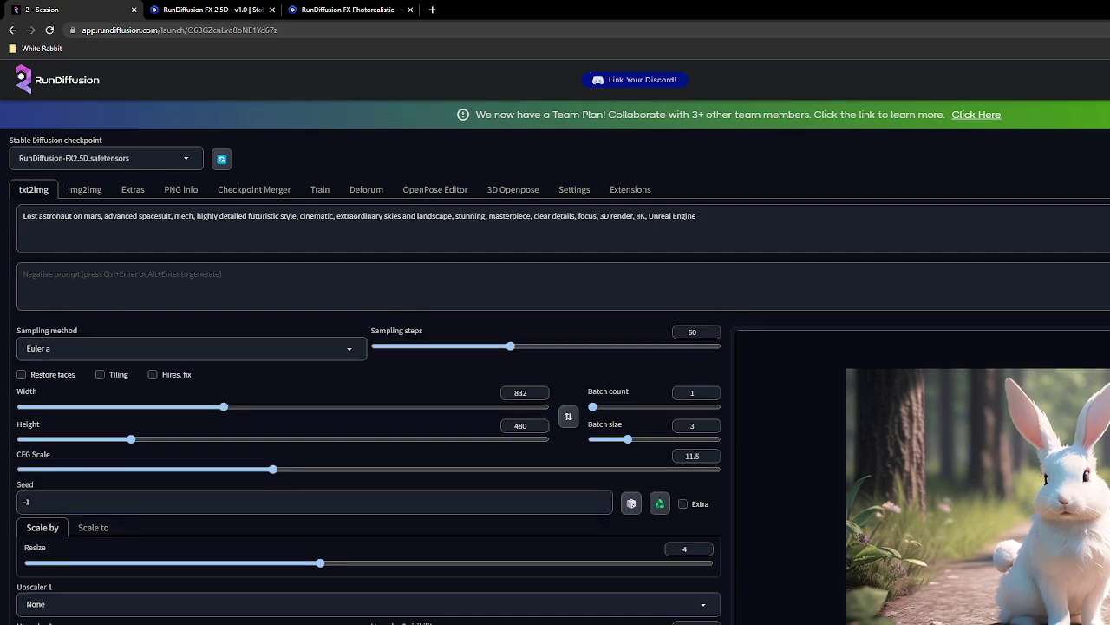
pyautogui.hotkey('ctrl', 'v')
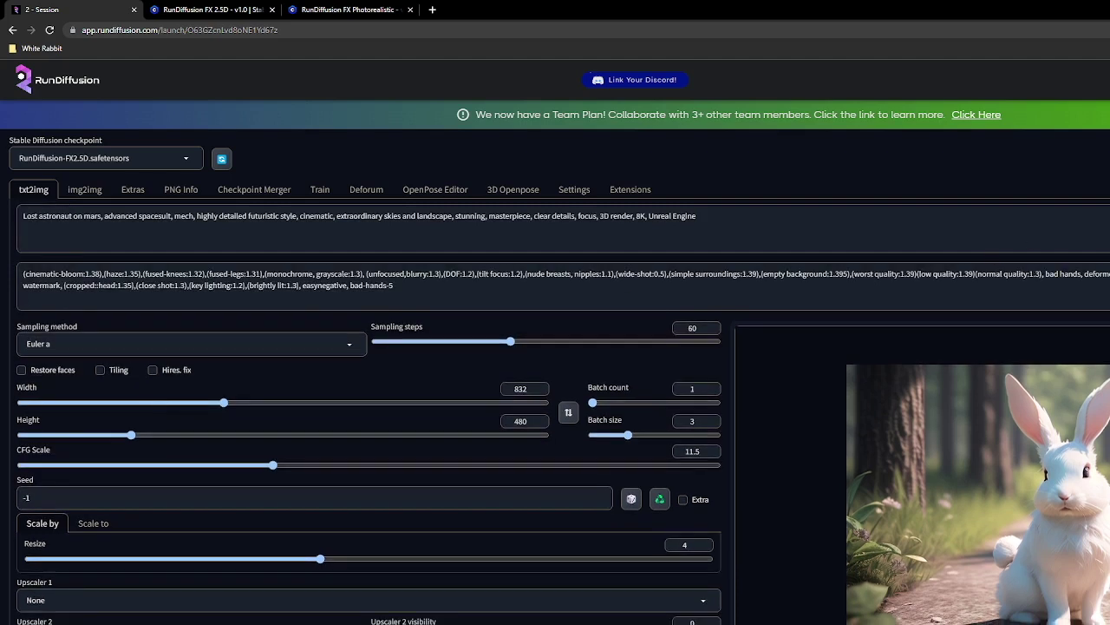
pyautogui.hotkey('ctrl', 'Return')
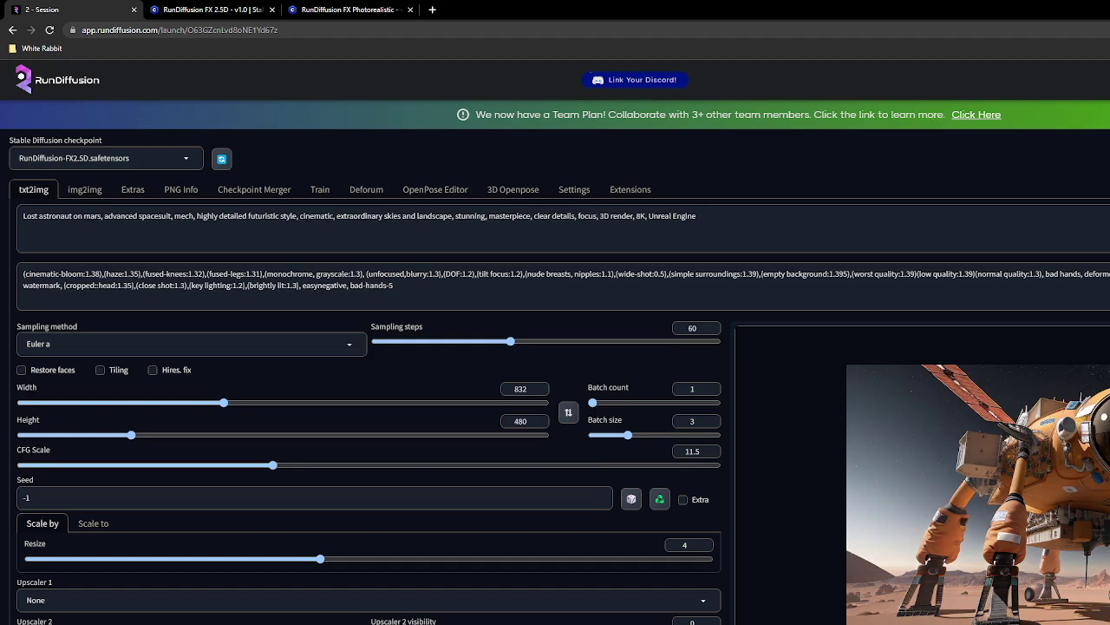
# - Browse through the generated astronaut images, view them full size, and close the enlarged view
pyautogui.press('Right')
pyautogui.click(1094, 615)
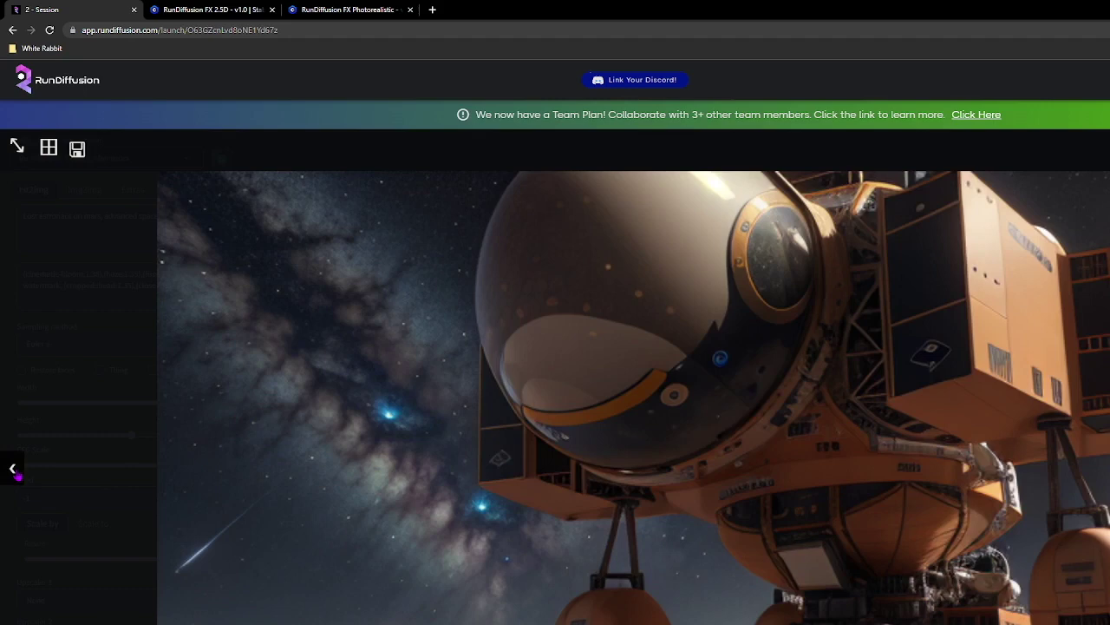
pyautogui.click(13, 469)
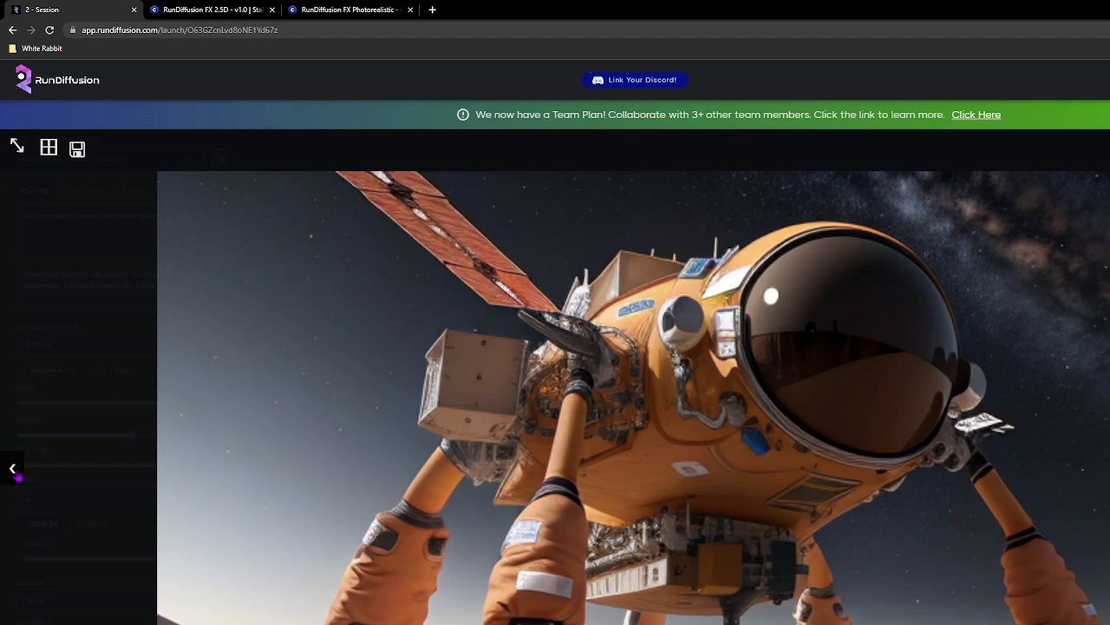
pyautogui.click(13, 470)
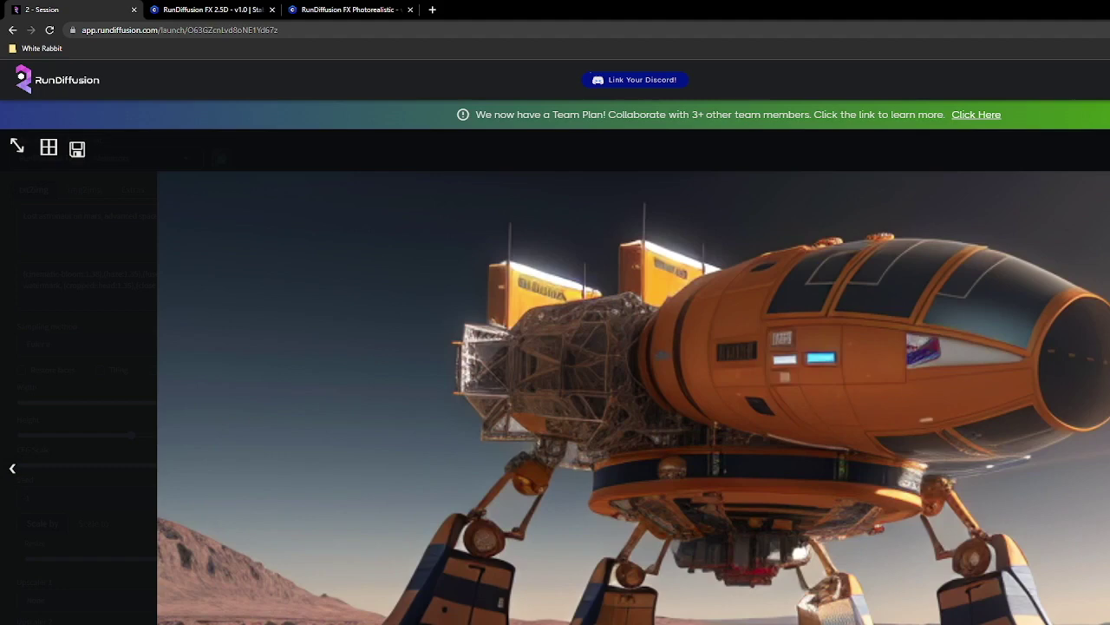
pyautogui.click(474, 413)
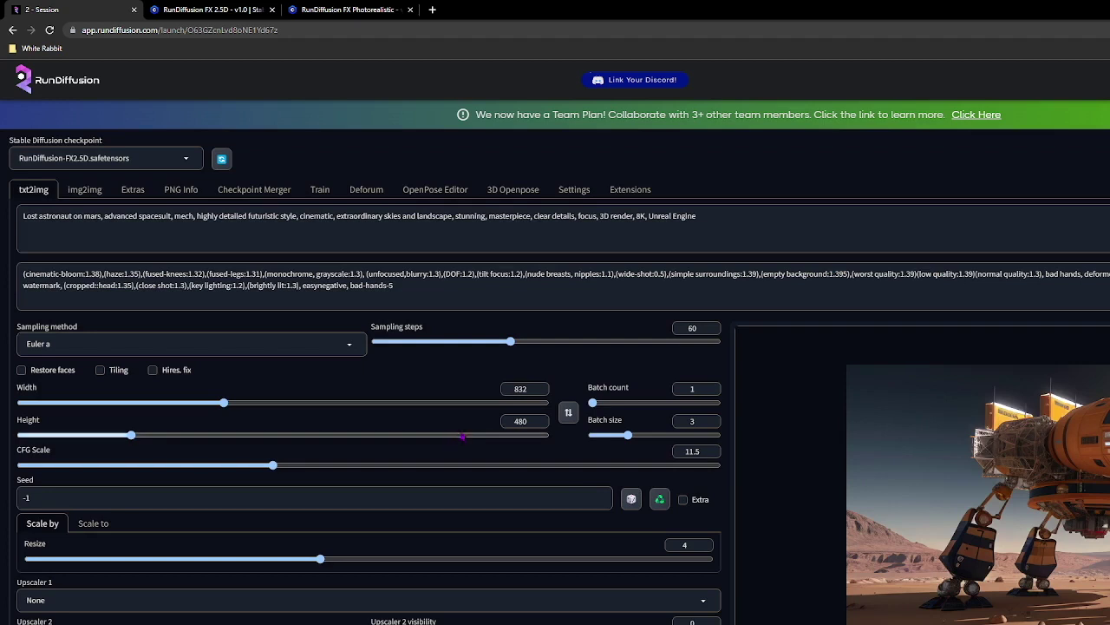